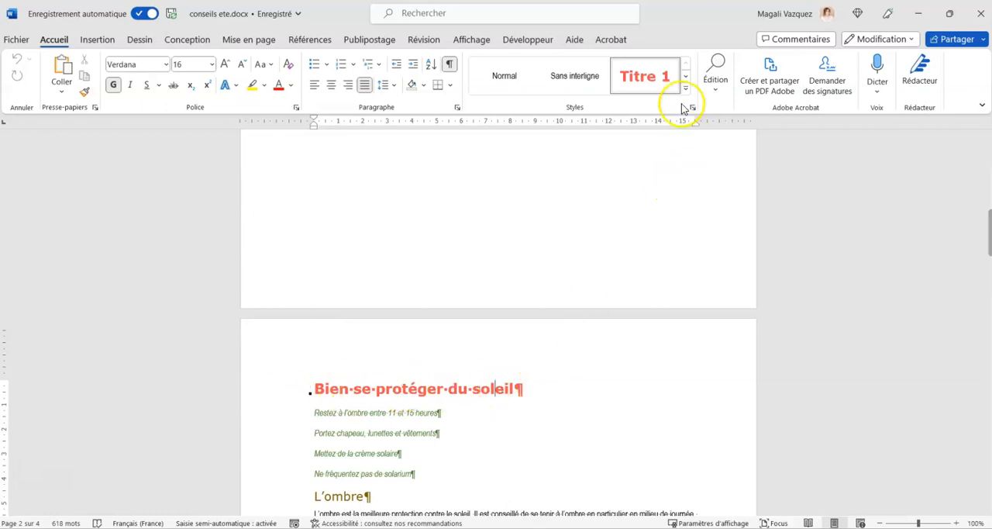
# Number the document's headings with the multilevel list linked to heading styles: 1 Titre 1, 1.1 Titre 2, 1.1.1 Titre 3.
pyautogui.click(686, 77)
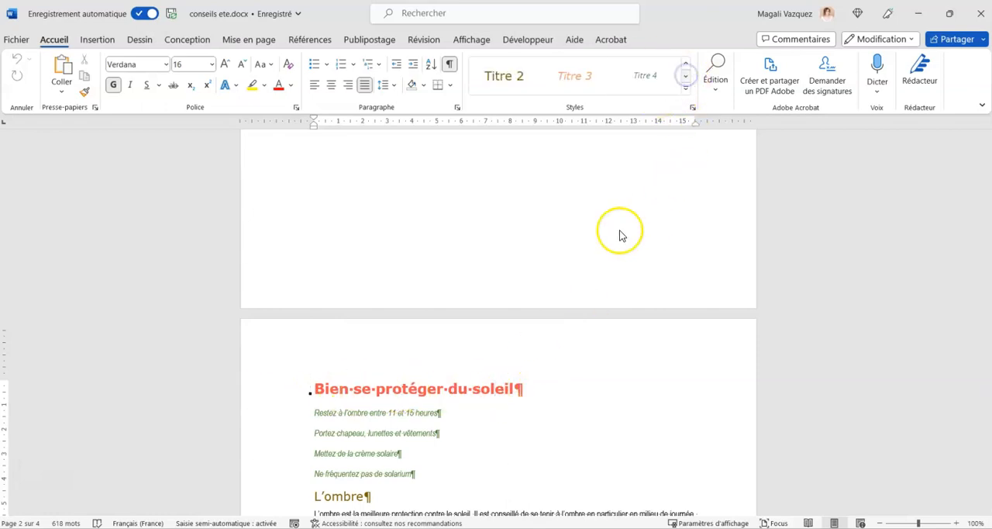
pyautogui.click(382, 495)
pyautogui.click(538, 396)
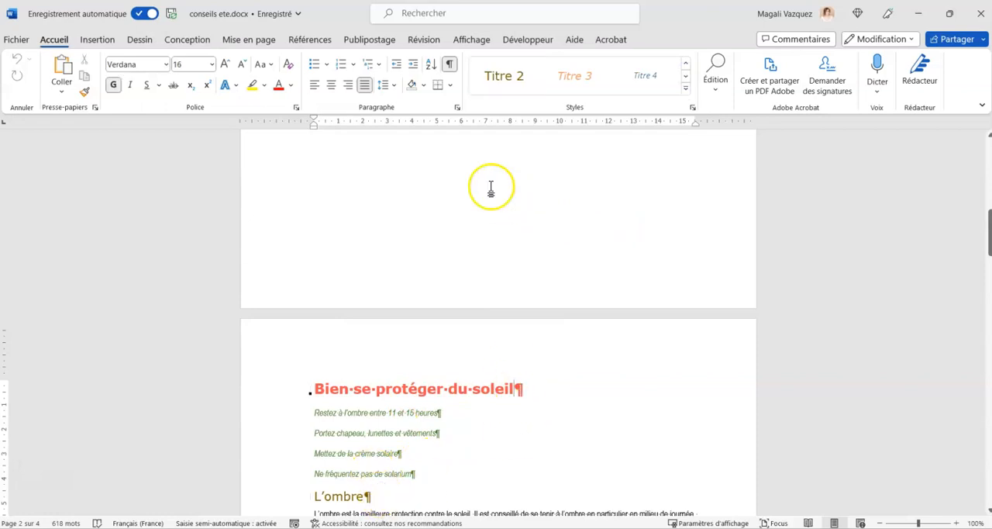
pyautogui.click(378, 66)
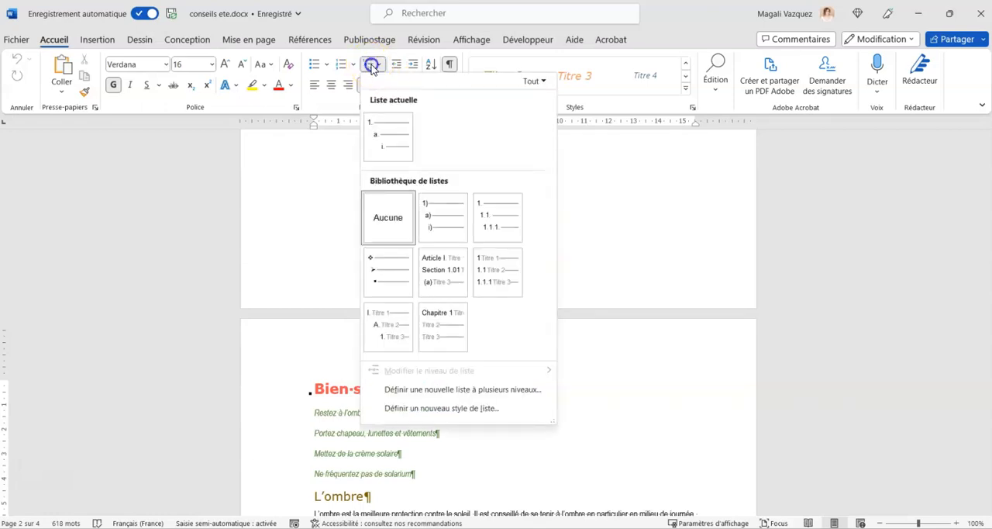
pyautogui.click(373, 67)
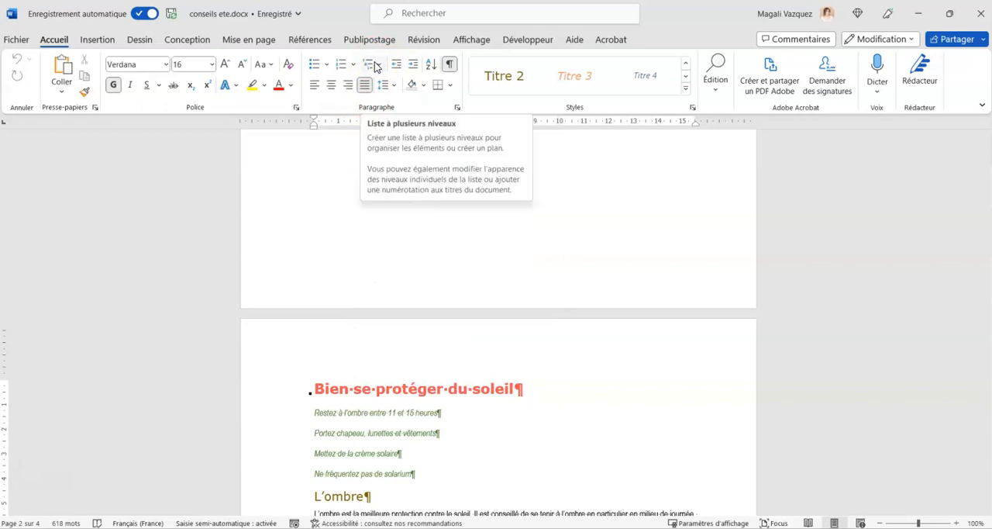
pyautogui.click(375, 67)
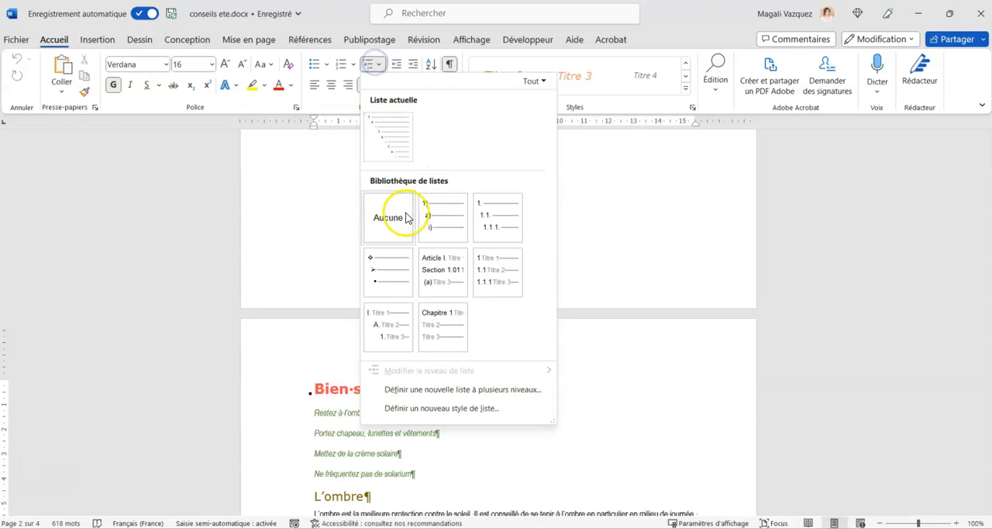
pyautogui.moveTo(505, 281)
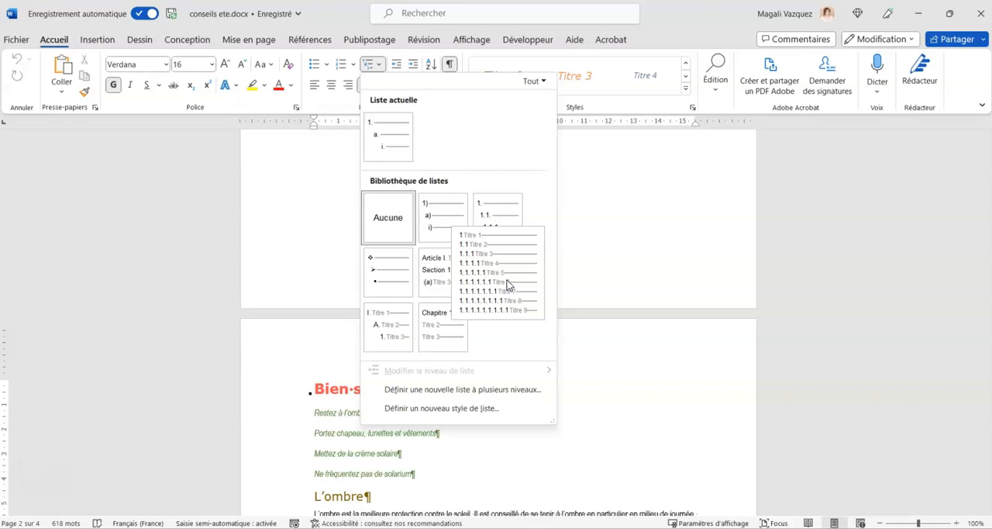
pyautogui.click(507, 280)
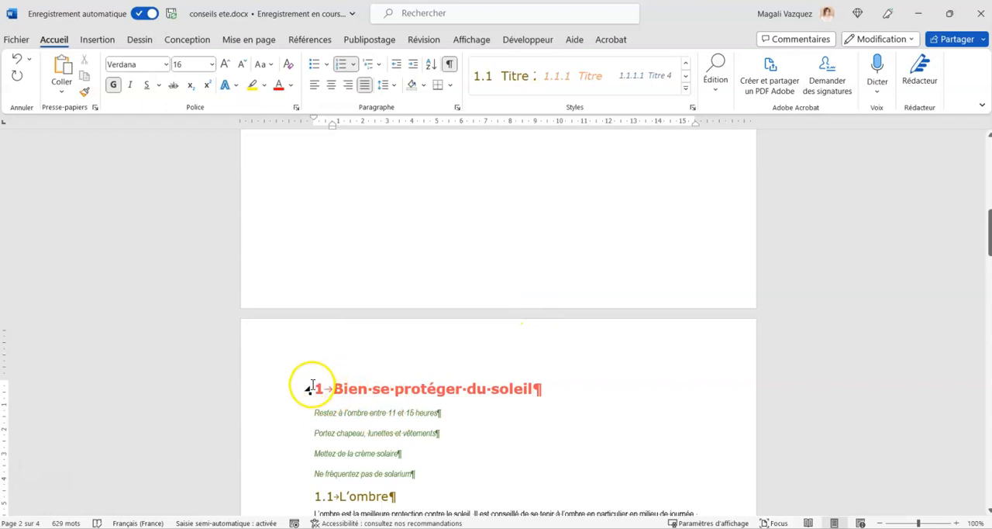
pyautogui.click(351, 495)
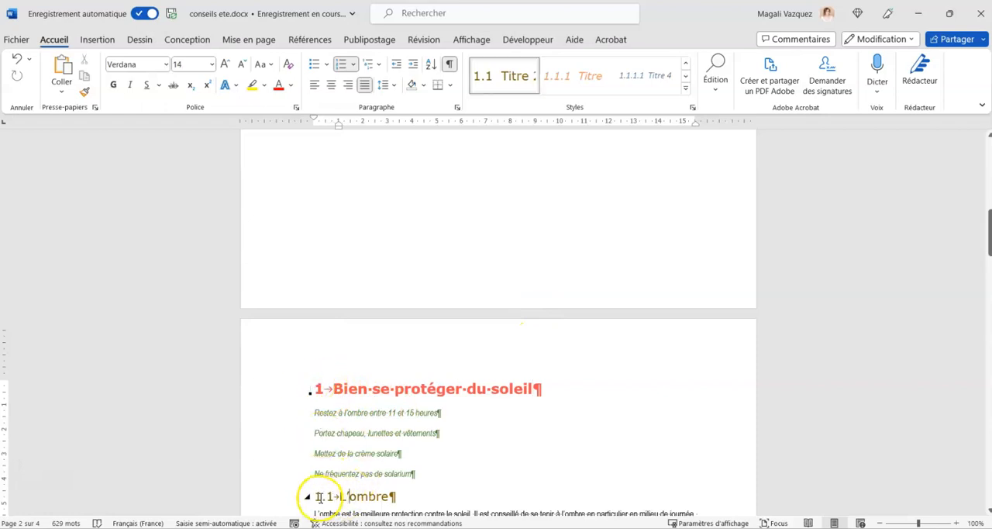
pyautogui.click(685, 63)
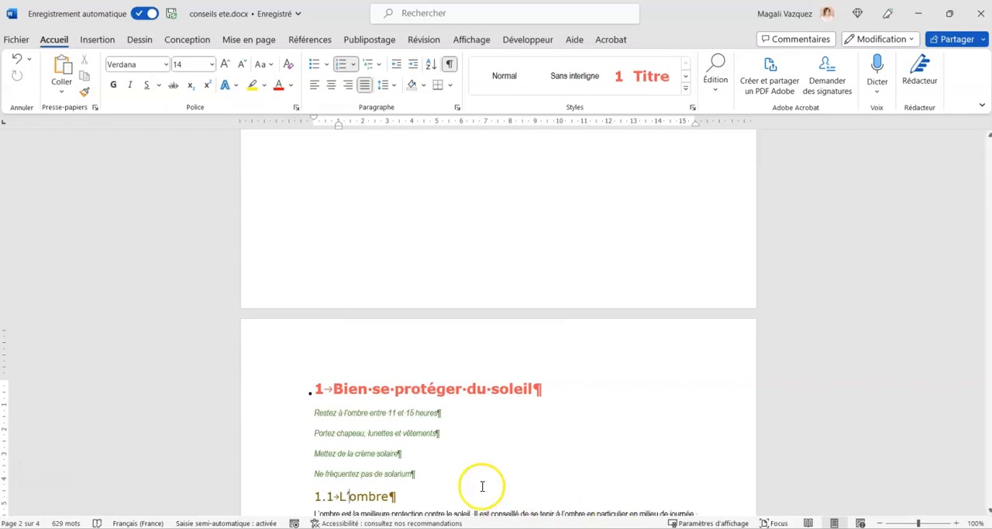
# Create a style named "NJJB évidence" from the four green italic lines under the heading "Bien se protéger du soleil".
pyautogui.click(420, 473)
pyautogui.scroll(-2, 359, 385)
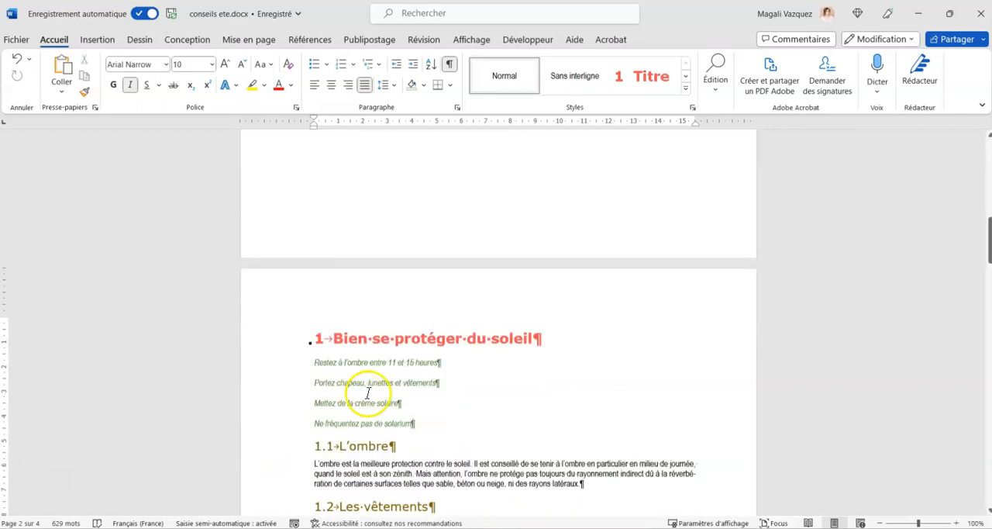
pyautogui.moveTo(434, 411); pyautogui.dragTo(304, 354)
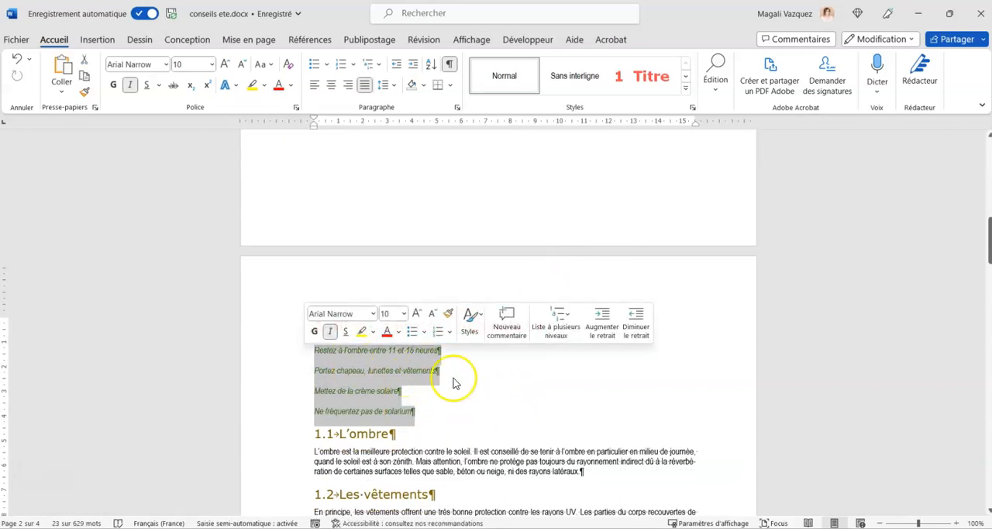
pyautogui.click(686, 90)
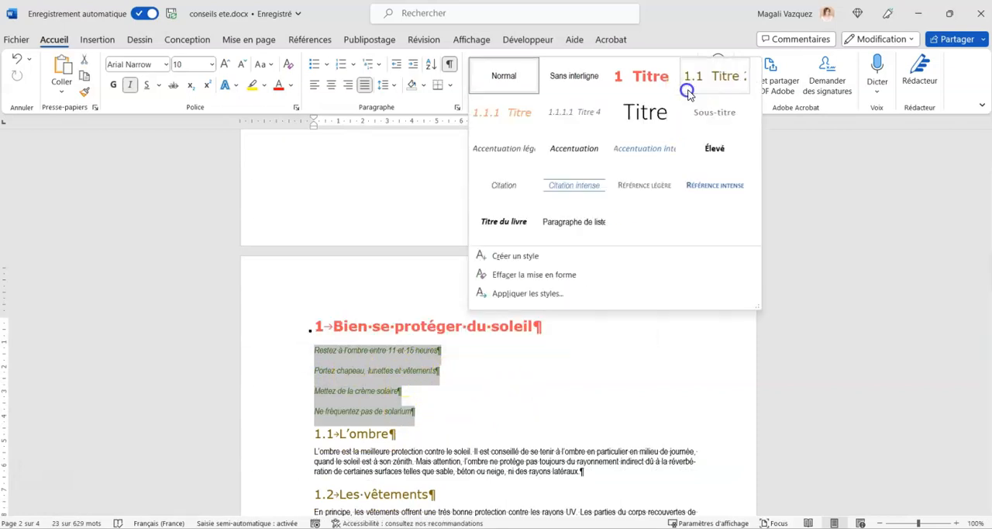
pyautogui.click(531, 257)
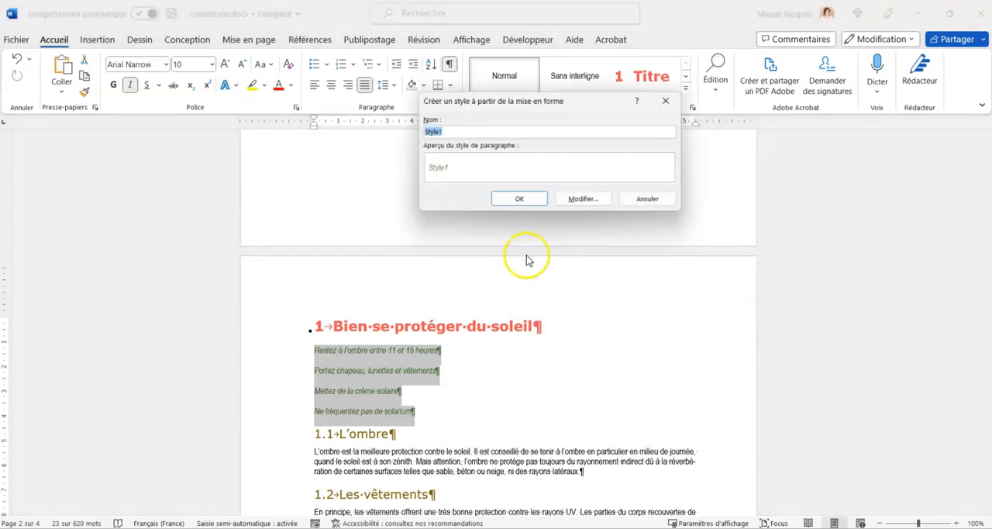
pyautogui.write('NJJB évidence')
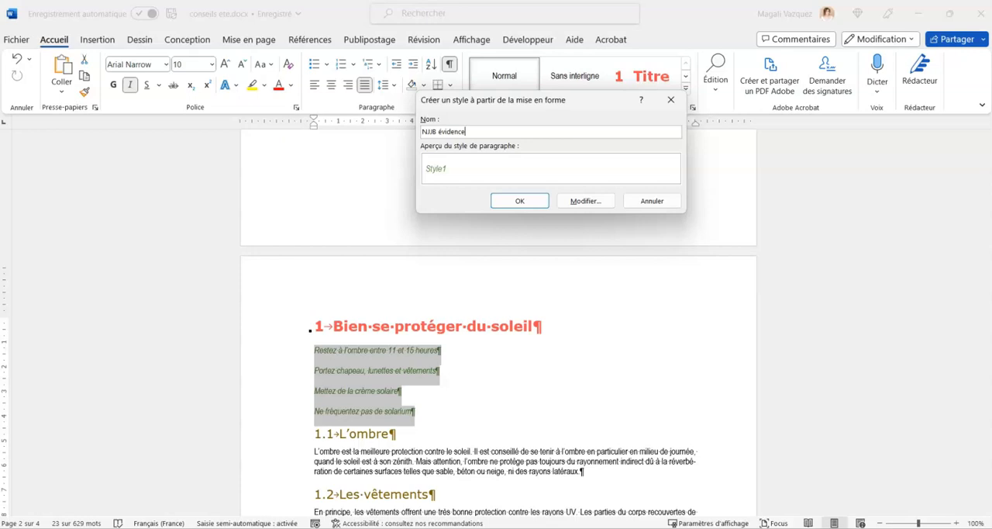
pyautogui.click(529, 203)
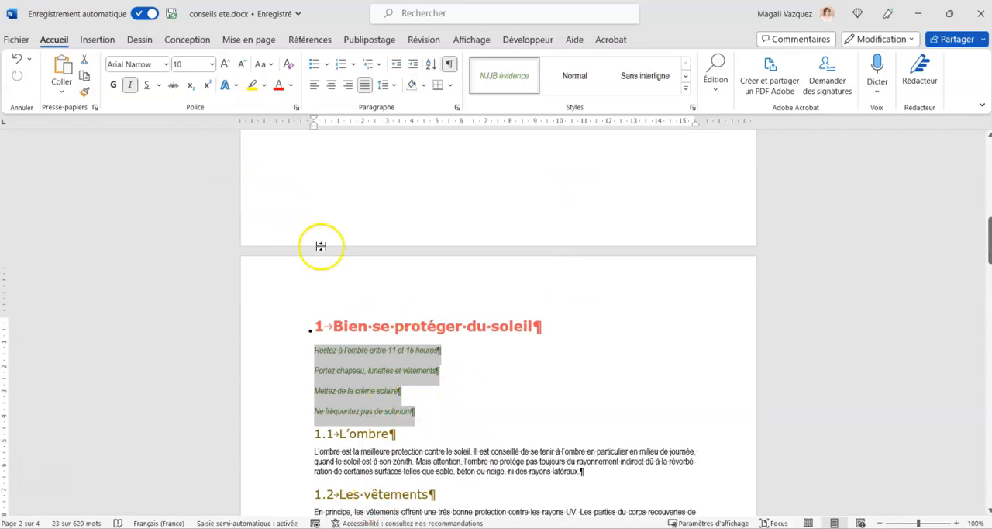
# Set the four italic lines' font colour to automatic and format them as a list with hollow round bullets.
pyautogui.scroll(-1, 438, 261)
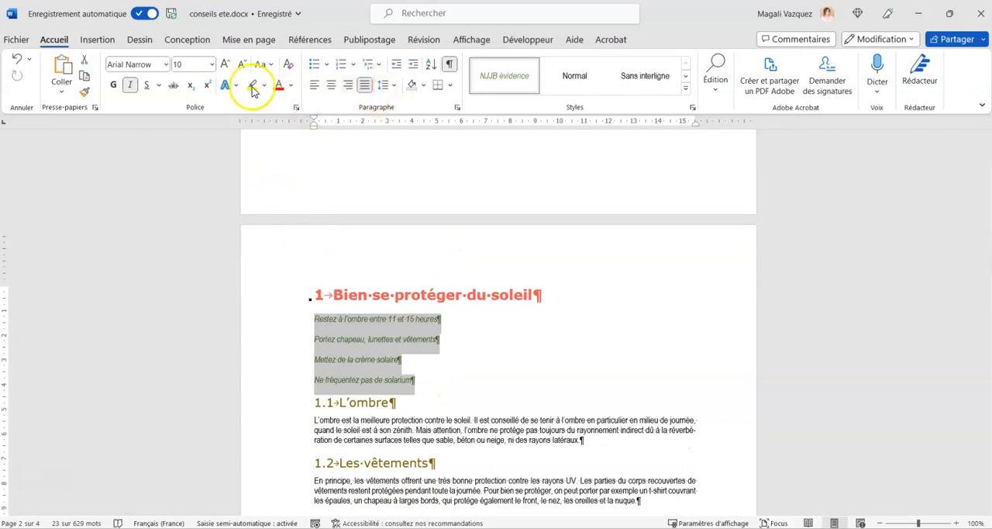
pyautogui.click(292, 87)
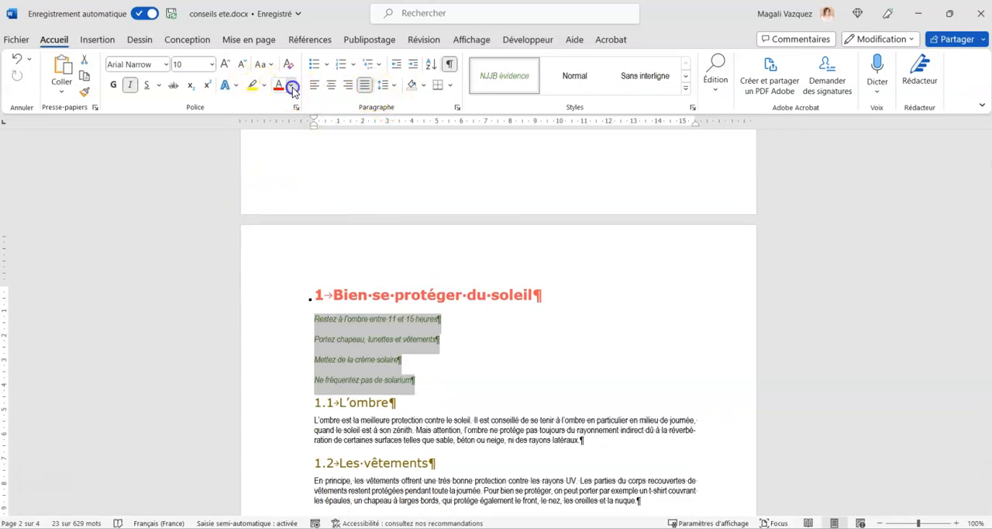
pyautogui.click(296, 103)
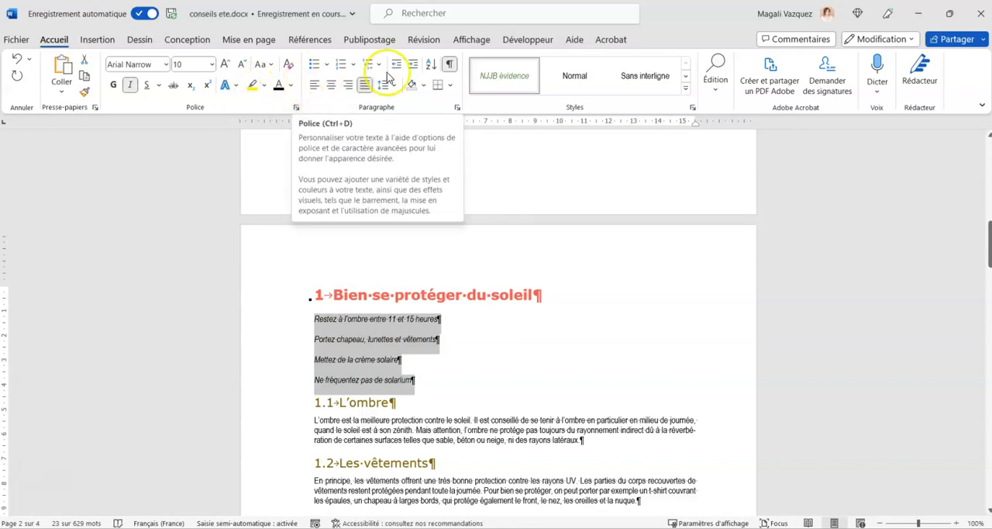
pyautogui.click(328, 66)
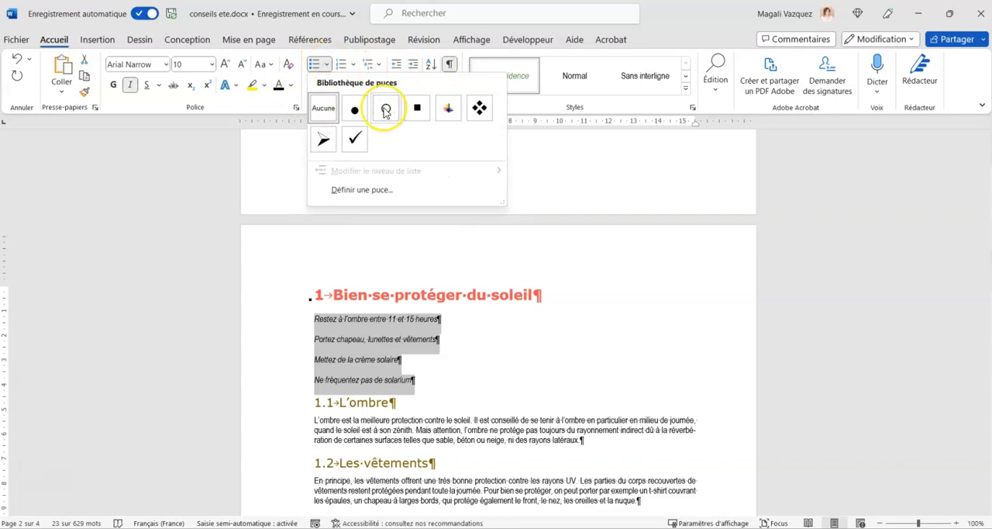
pyautogui.click(386, 110)
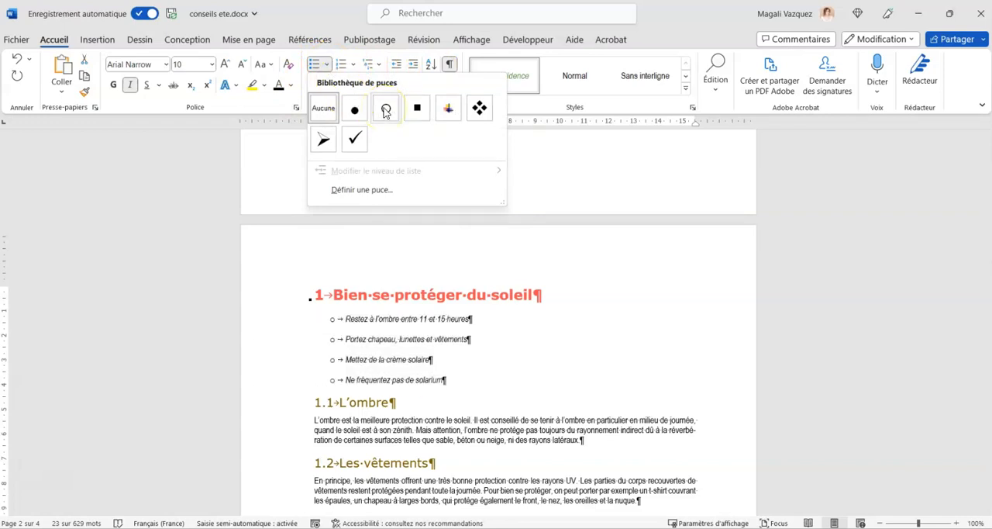
pyautogui.click(386, 111)
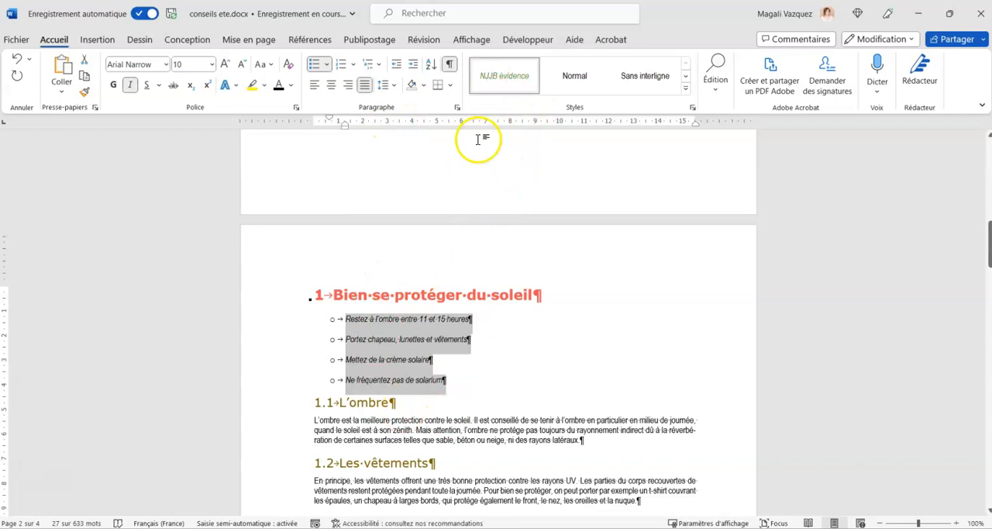
# Update the "NJJB évidence" style to match the selected bulleted lines.
pyautogui.click(501, 79)
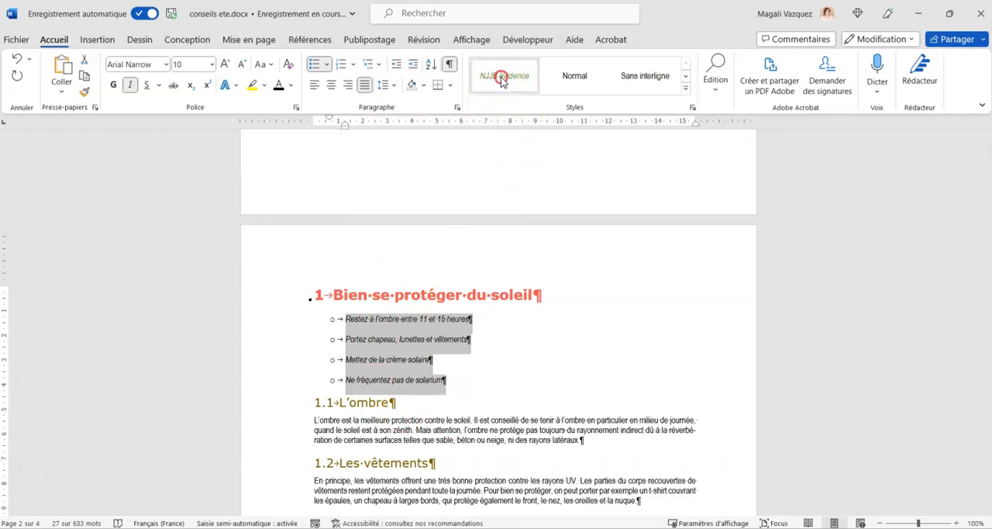
pyautogui.rightClick(502, 79)
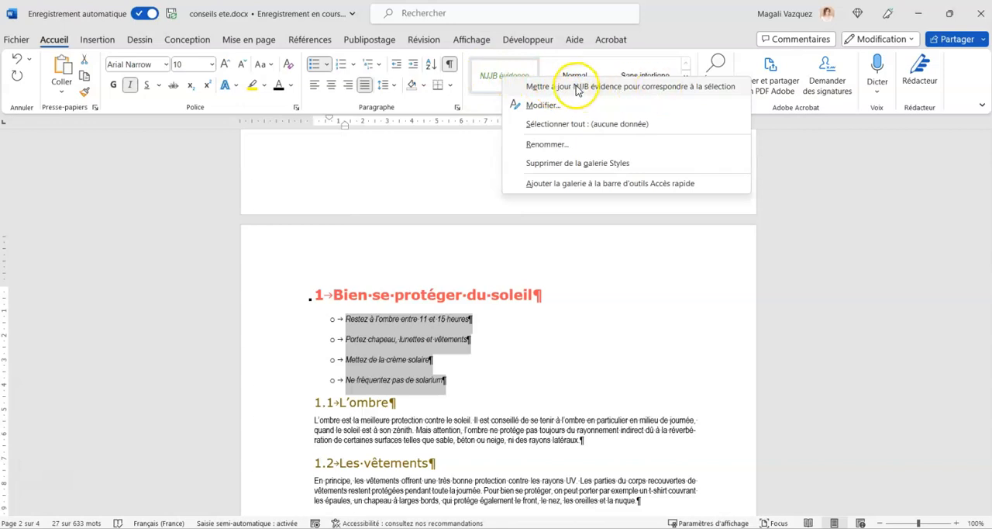
pyautogui.click(665, 87)
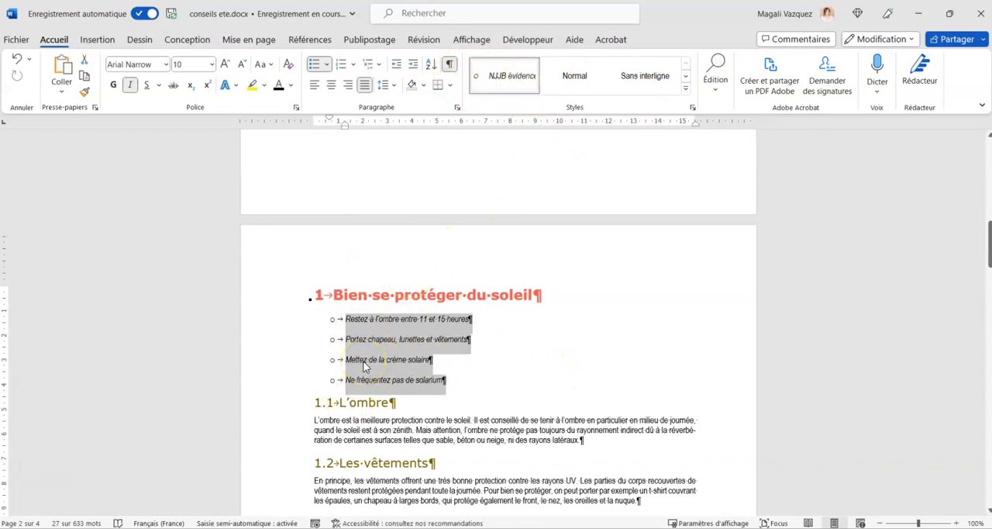
# Review the "NJJB évidence" style's definition in its modification dialog and close it without changing anything.
pyautogui.rightClick(500, 81)
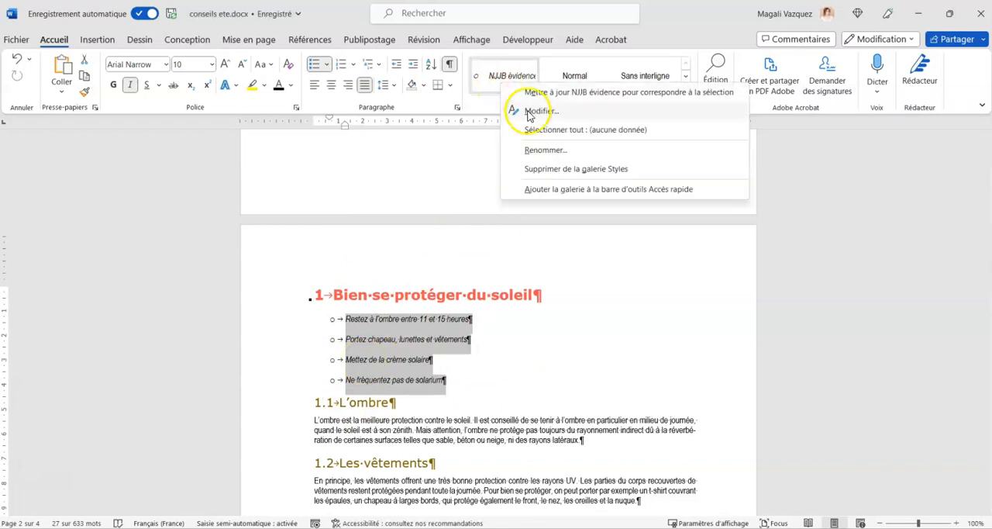
pyautogui.click(529, 112)
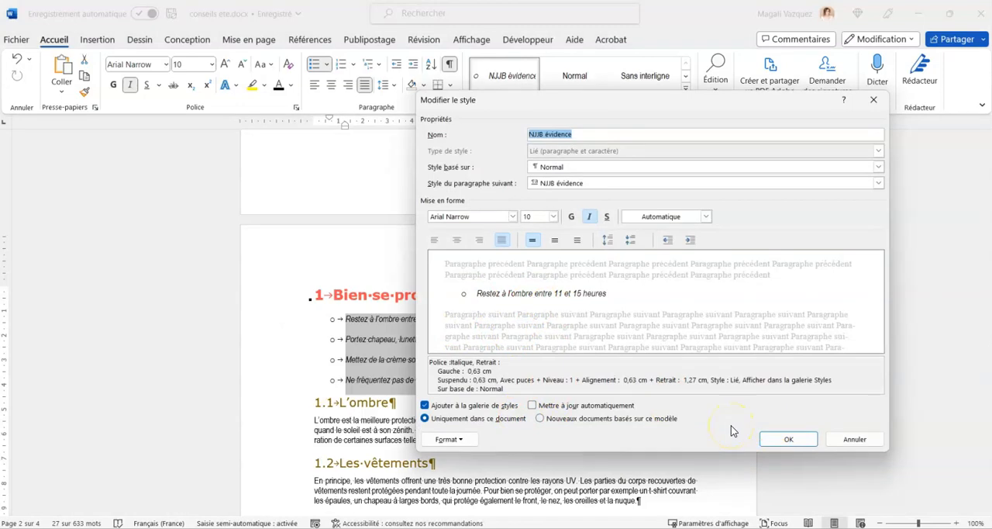
pyautogui.click(852, 440)
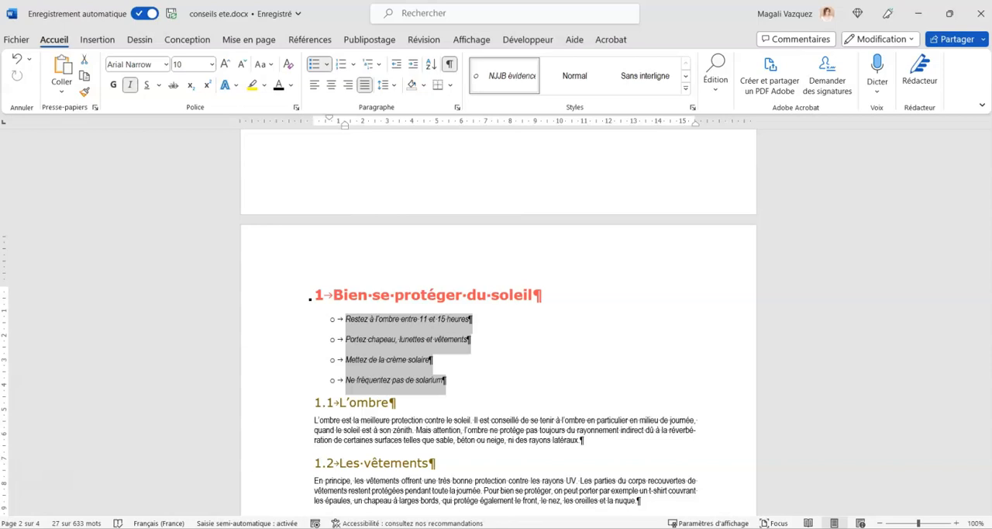
# Add two empty paragraphs on the first page after the line ending "Soleil et baignade, visez la sécurité".
pyautogui.scroll(3, 380, 326)
pyautogui.scroll(10, 379, 324)
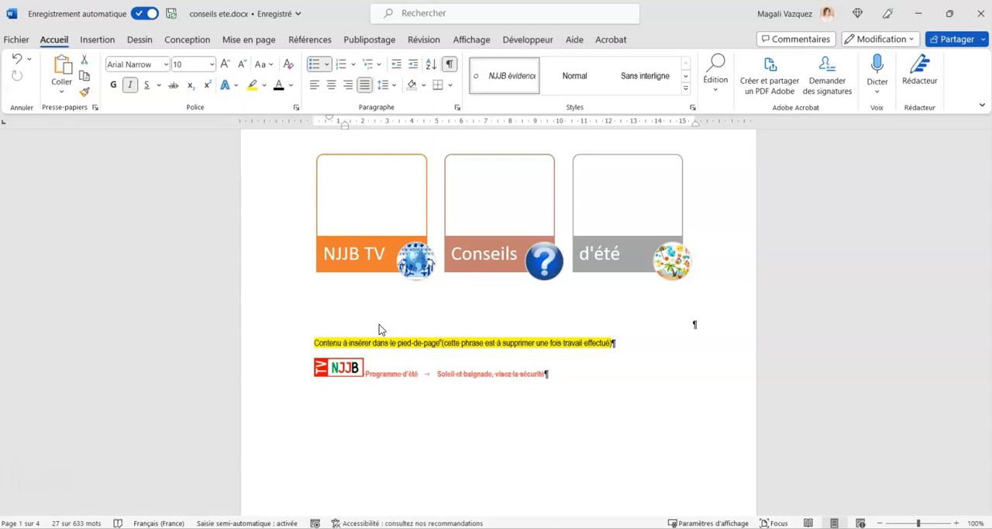
pyautogui.click(550, 414)
pyautogui.scroll(-3, 465, 380)
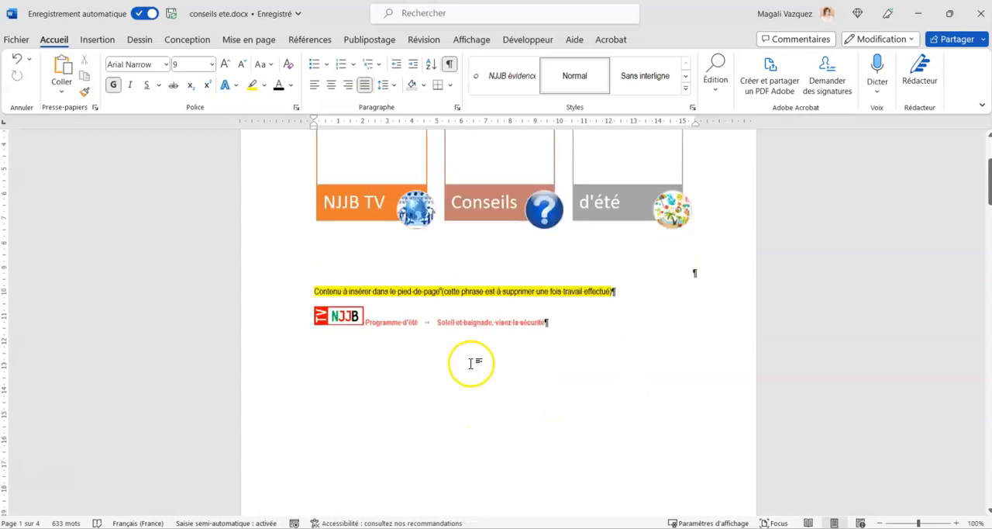
pyautogui.scroll(5, 524, 190)
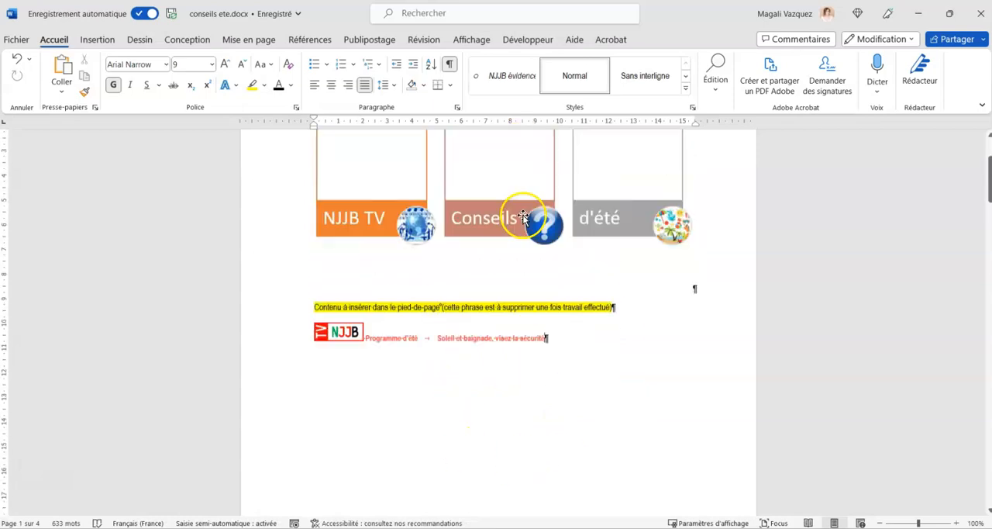
pyautogui.scroll(-3, 524, 219)
pyautogui.scroll(-4, 524, 220)
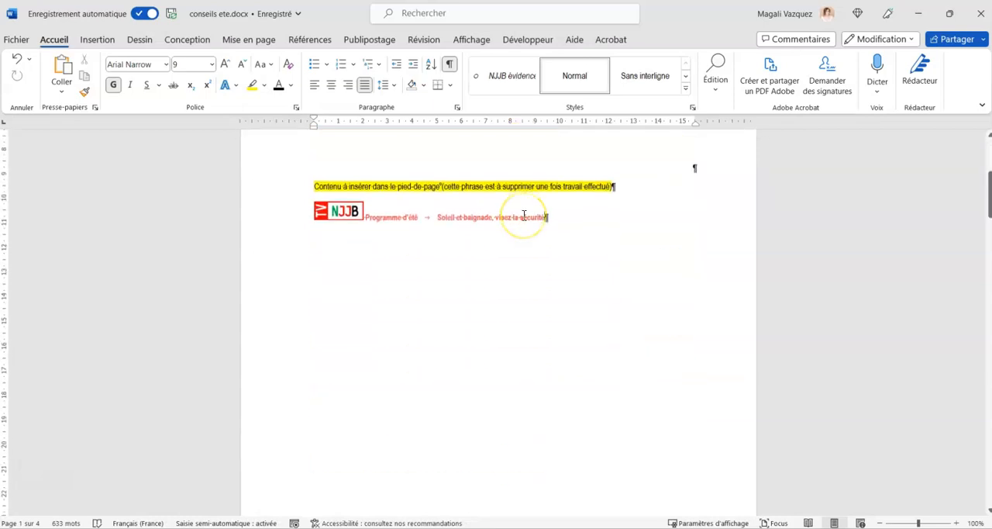
pyautogui.press('Return')
pyautogui.press('Return')
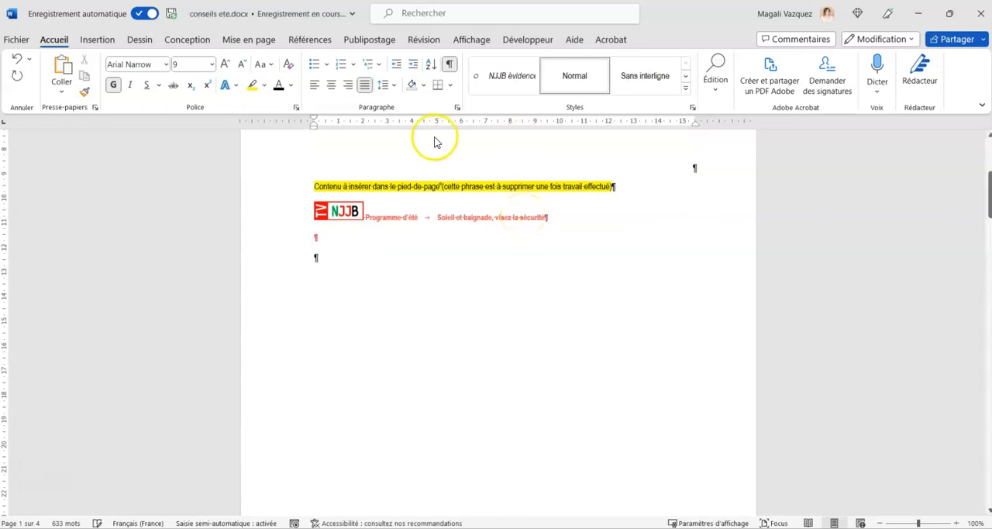
# Insert a next-page section break on the first page, below the line "Soleil et baignade, visez la sécurité".
pyautogui.click(99, 40)
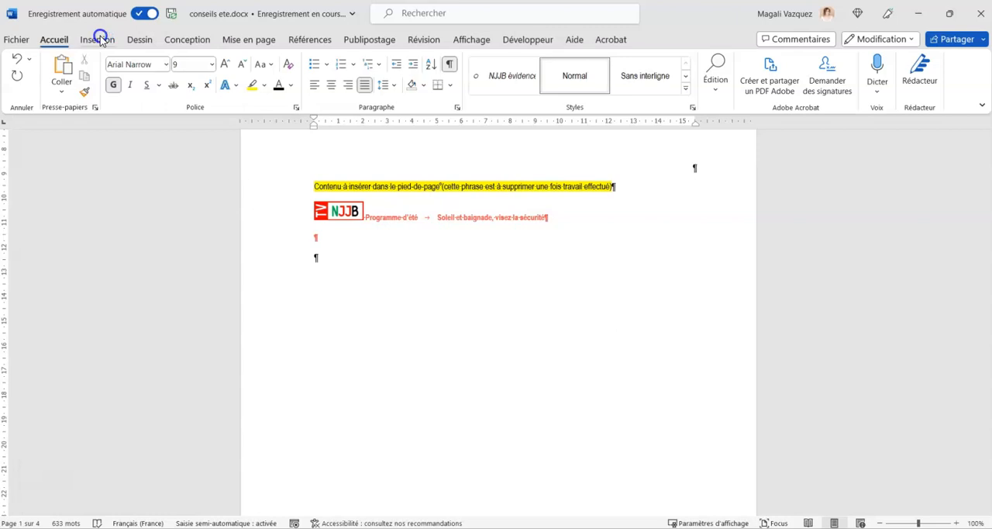
pyautogui.click(98, 42)
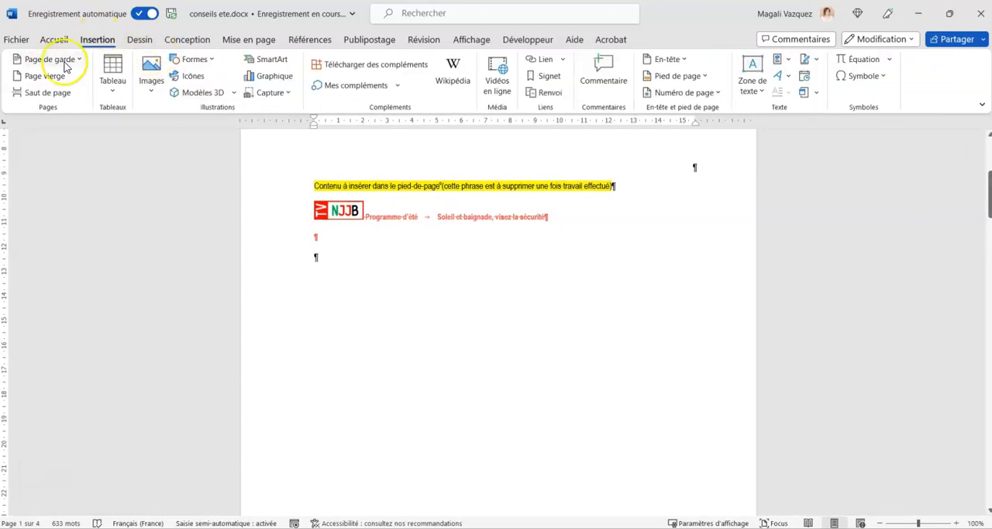
pyautogui.click(258, 40)
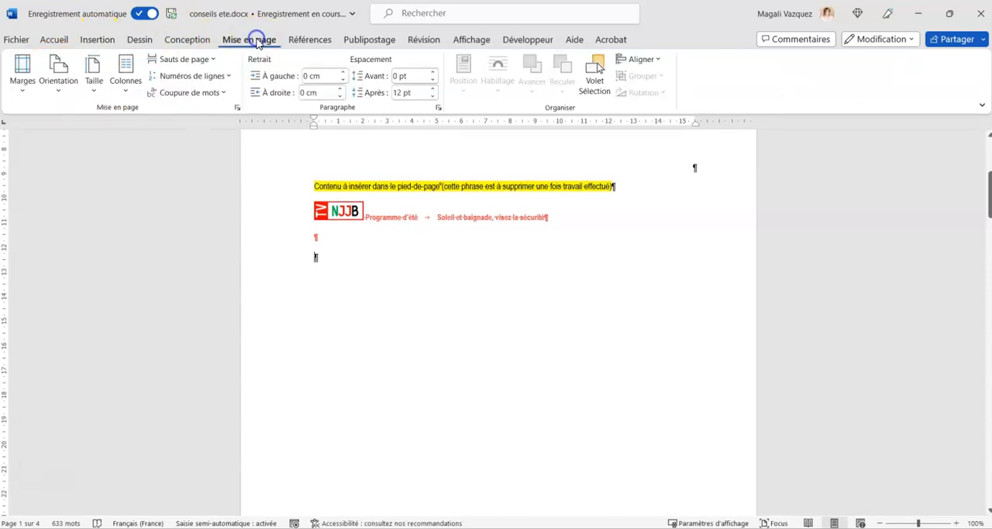
pyautogui.click(197, 62)
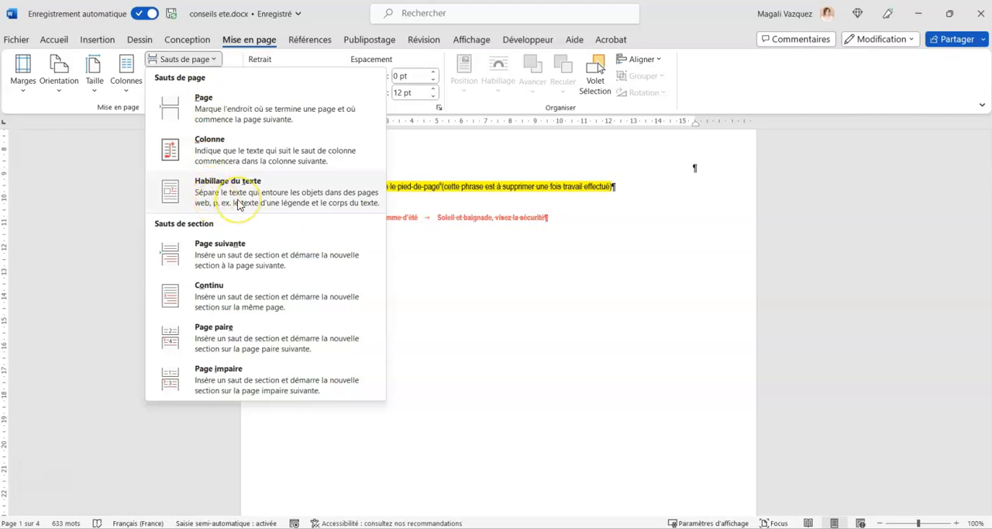
pyautogui.click(283, 254)
# Delete the empty paragraph before the heading "Bien se protéger du soleil" so the second page starts with it.
pyautogui.scroll(-8, 282, 253)
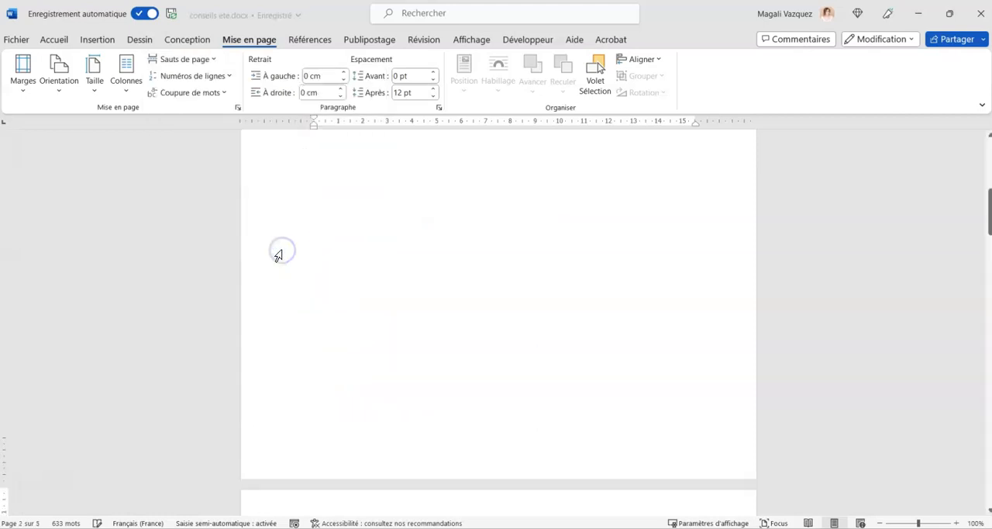
pyautogui.click(322, 359)
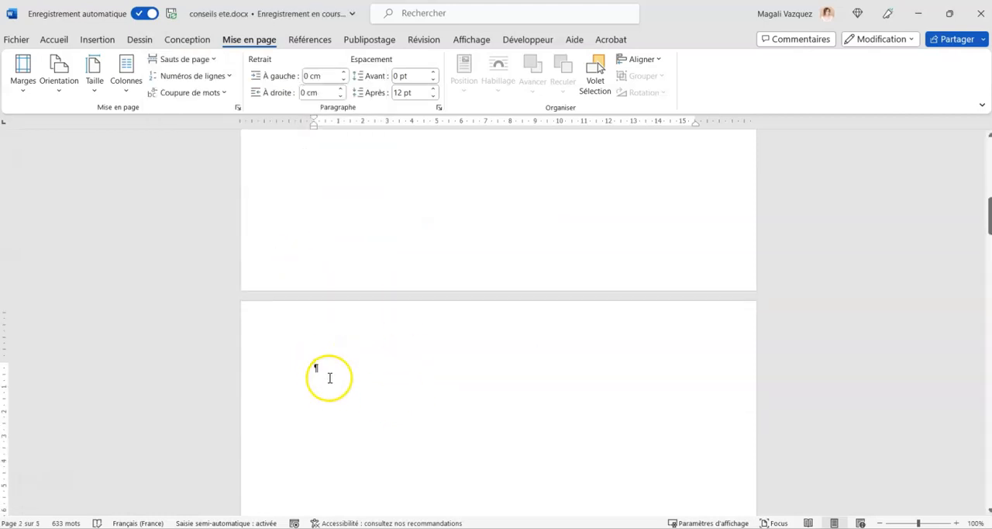
pyautogui.press('Delete')
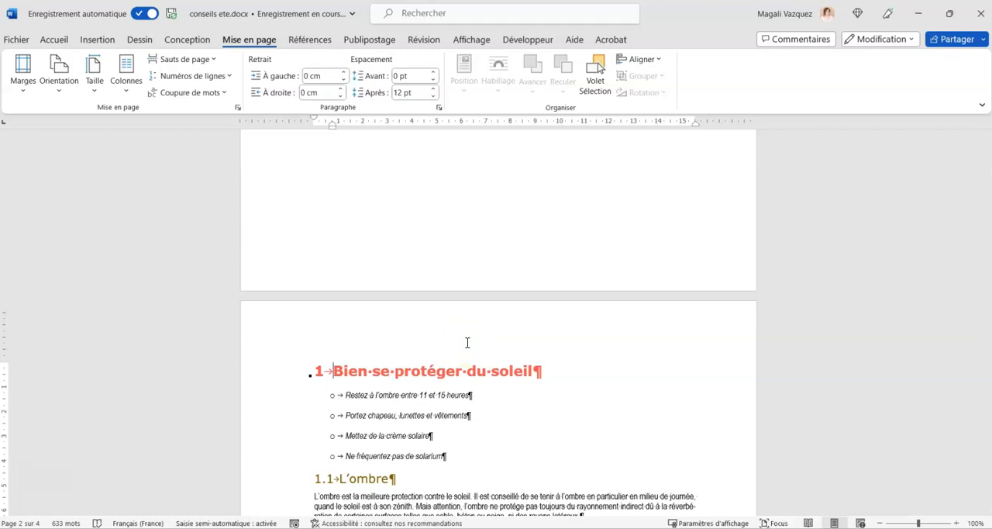
pyautogui.scroll(10, 467, 341)
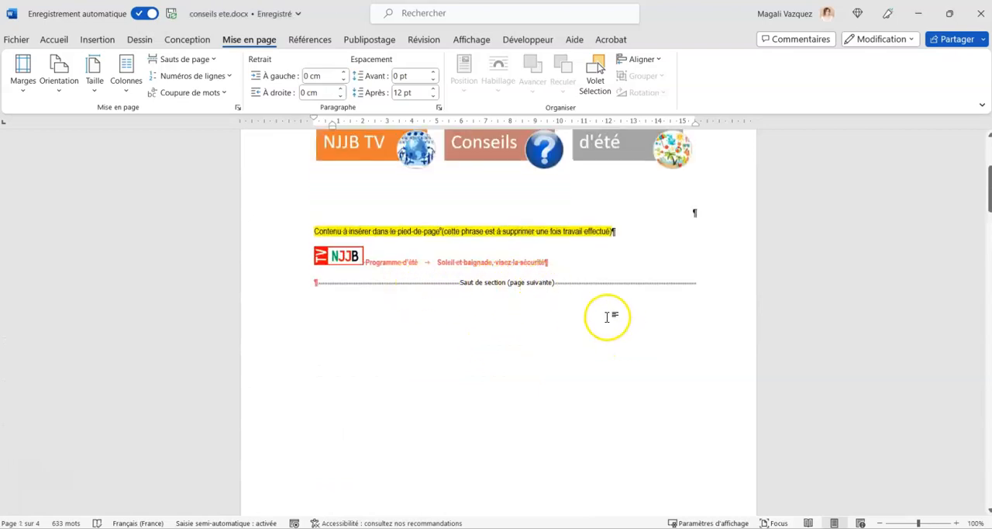
# Insert a next-page section break after the "Crèmes solaires" paragraph and delete the empty paragraph before the heading "Les canicules".
pyautogui.scroll(-8, 607, 316)
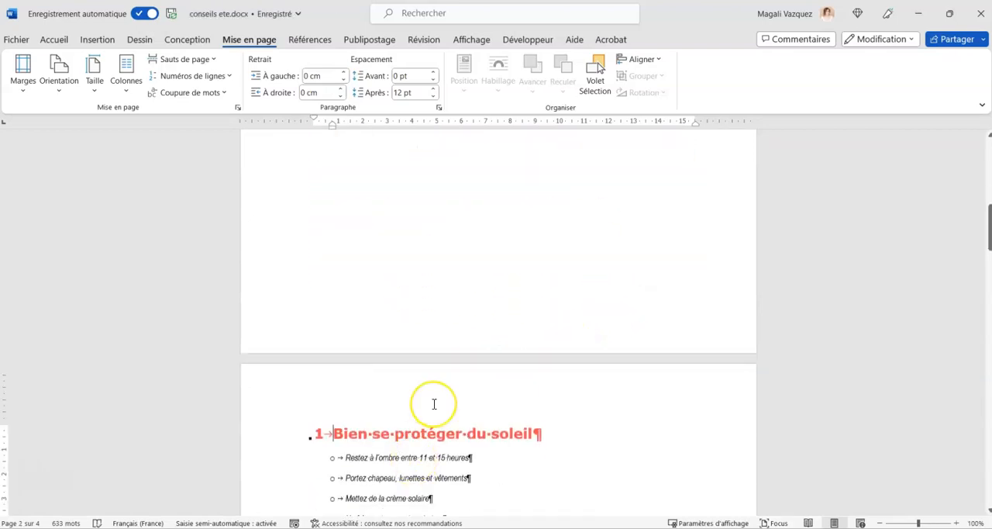
pyautogui.scroll(-8, 434, 404)
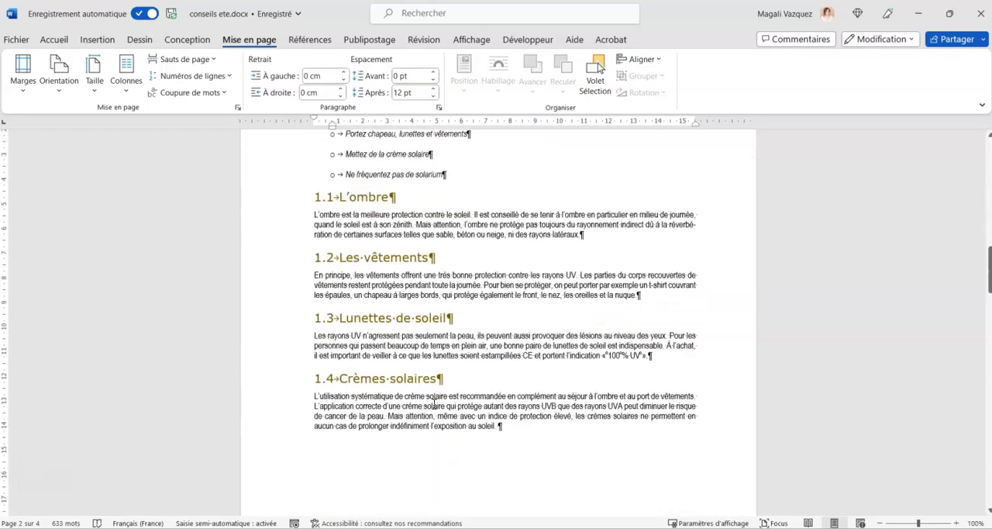
pyautogui.scroll(-4, 434, 404)
pyautogui.click(516, 311)
pyautogui.press('Return')
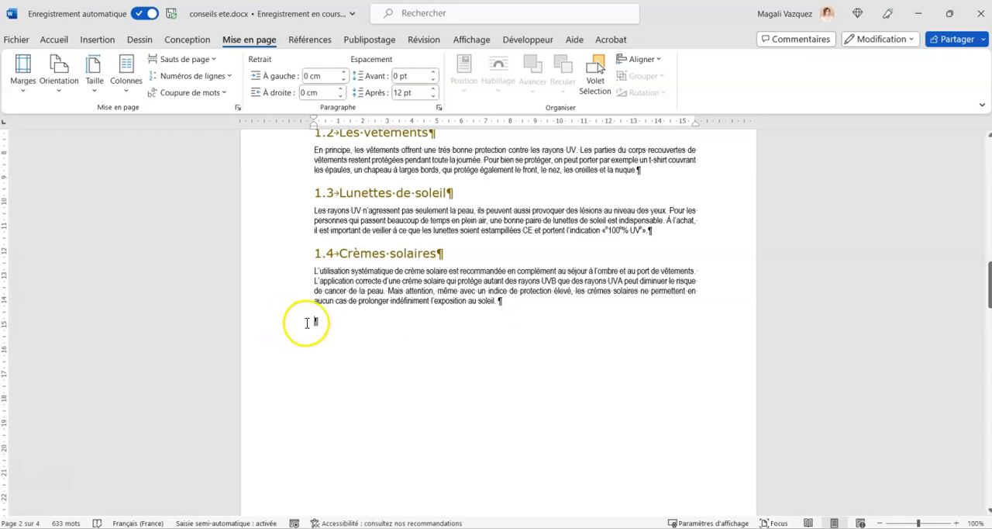
pyautogui.click(206, 61)
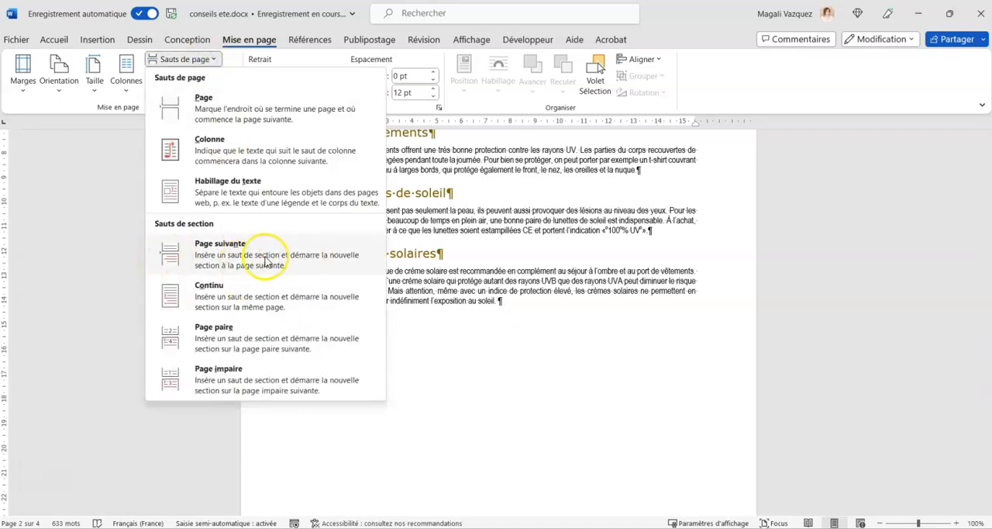
pyautogui.click(251, 262)
pyautogui.scroll(-5, 474, 297)
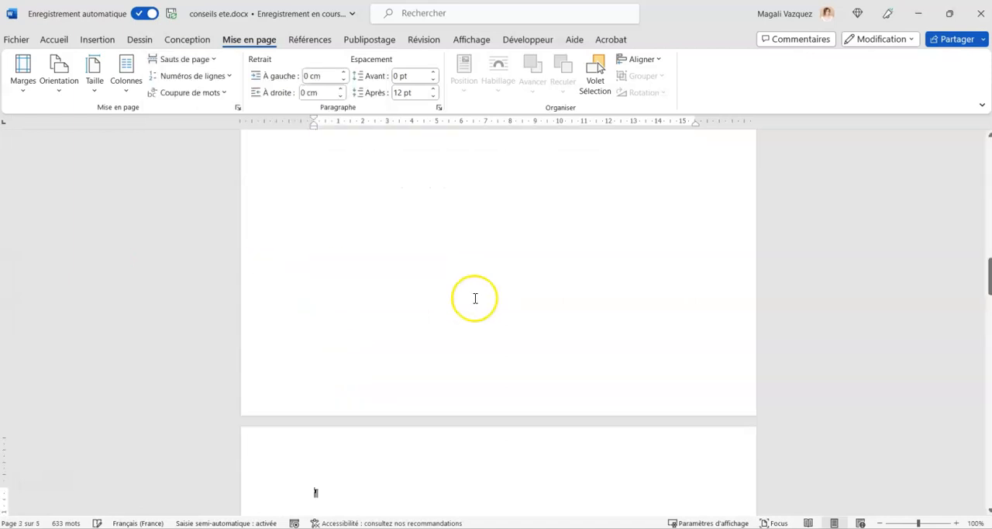
pyautogui.click(344, 353)
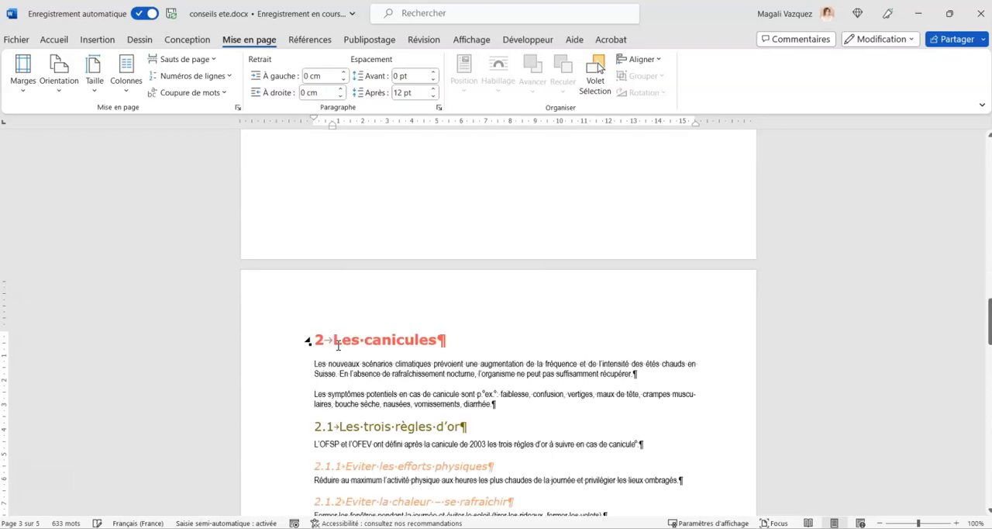
# Insert a next-page section break after "Conserver les aliments périssables au réfrigérateur." and delete the empty paragraph before the heading "Les six maximes de la baignade".
pyautogui.scroll(-5, 507, 342)
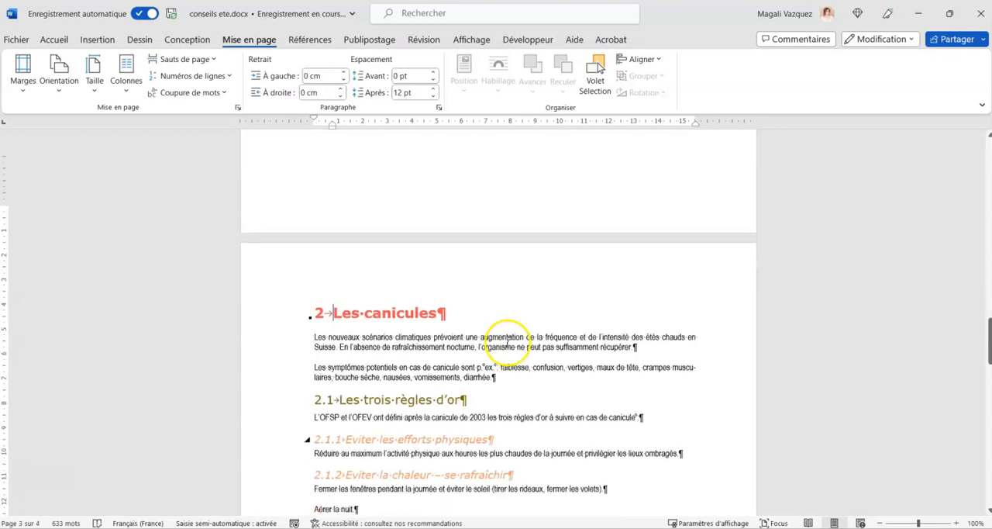
pyautogui.scroll(-2, 508, 342)
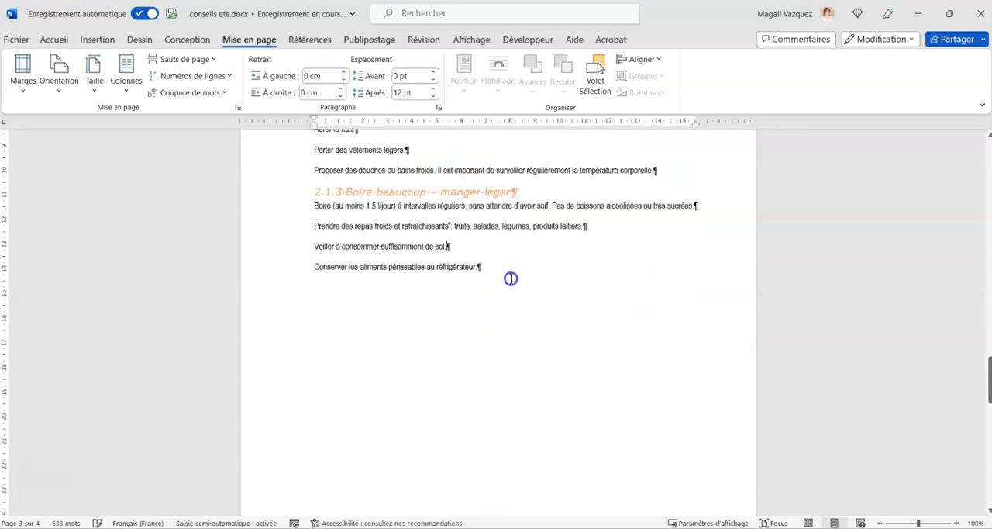
pyautogui.click(510, 279)
pyautogui.press('Return')
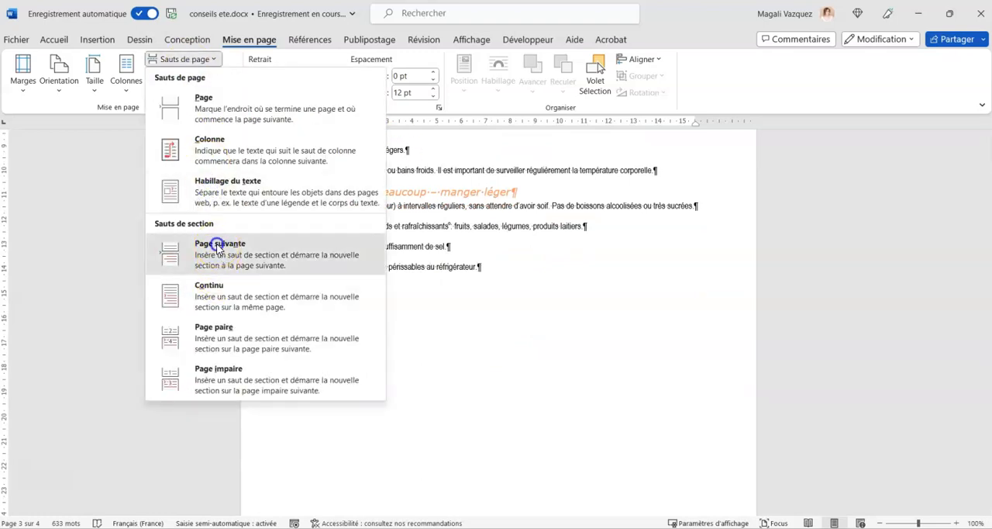
pyautogui.click(216, 247)
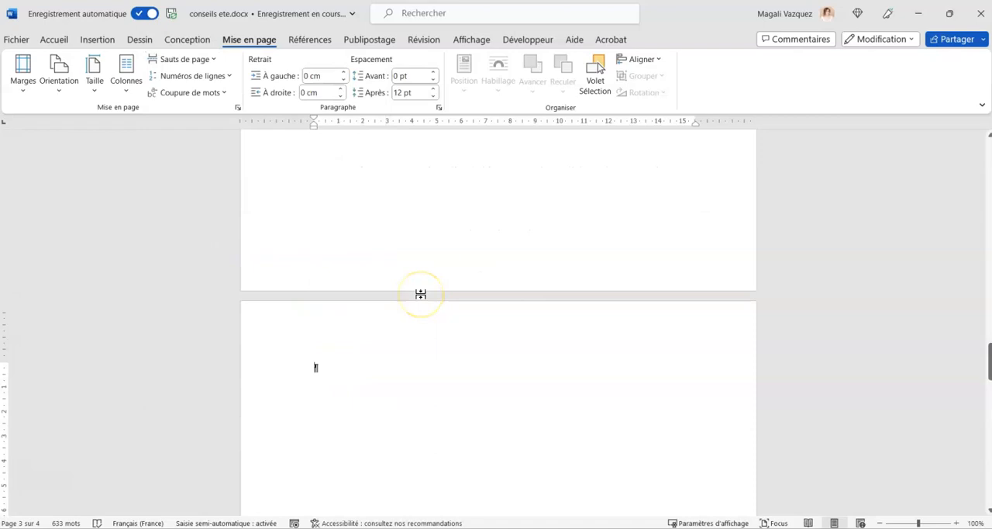
pyautogui.click(432, 357)
# Review the document's pages to check where each section begins and where the section breaks lie.
pyautogui.scroll(-6, 432, 359)
pyautogui.scroll(-5, 432, 362)
pyautogui.scroll(15, 432, 361)
pyautogui.scroll(15, 432, 361)
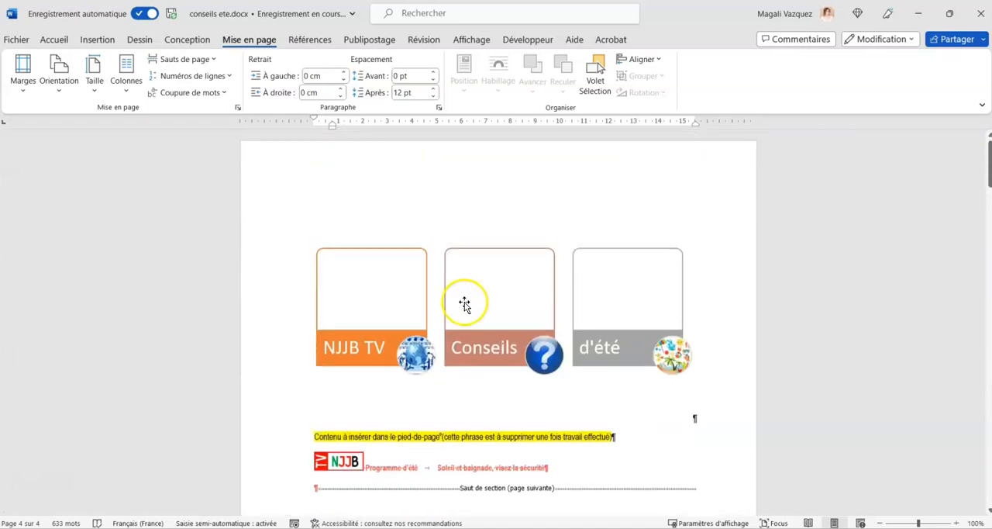
pyautogui.scroll(-8, 464, 304)
pyautogui.scroll(-4, 465, 302)
pyautogui.scroll(1, 332, 310)
# Select the whole "Bien se protéger du soleil" section and set its page orientation to landscape (Paysage).
pyautogui.moveTo(259, 231); pyautogui.dragTo(502, 343)
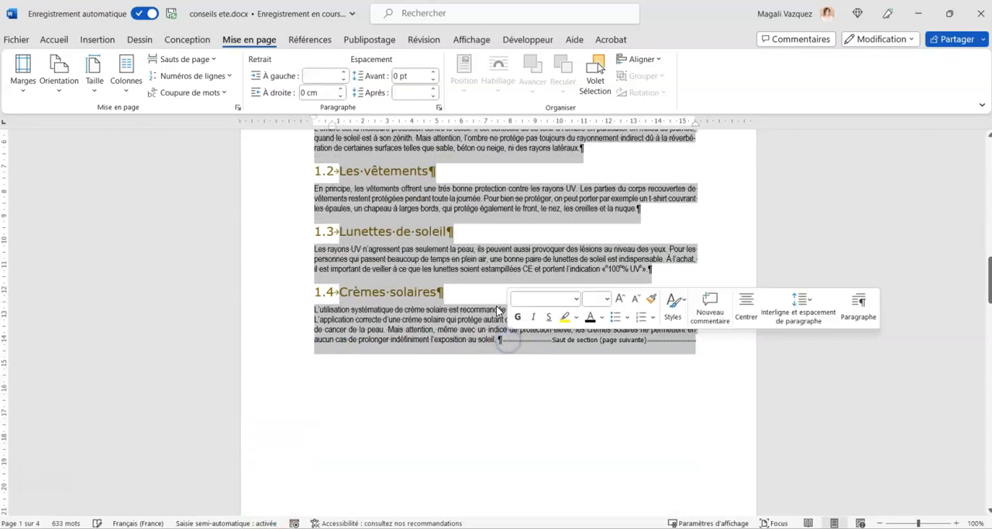
pyautogui.click(44, 74)
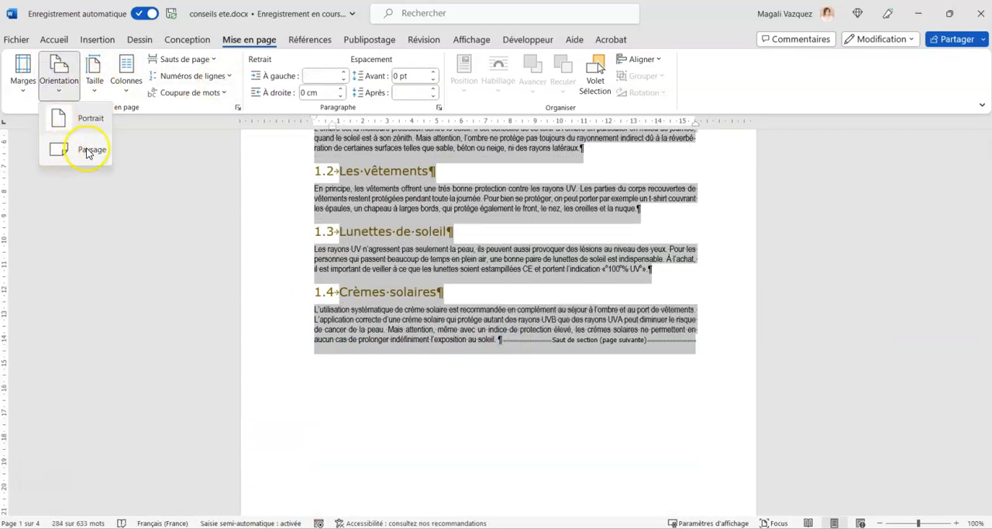
pyautogui.click(89, 150)
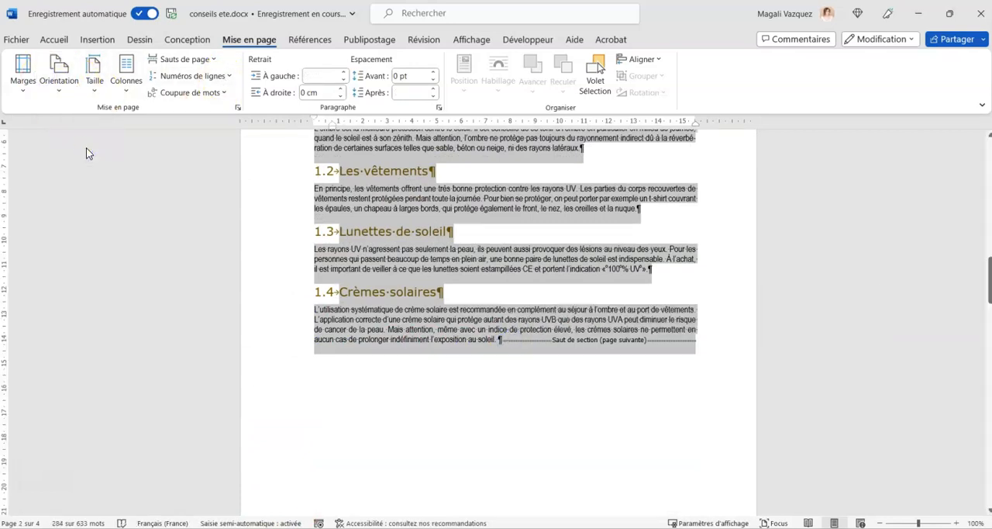
pyautogui.click(214, 155)
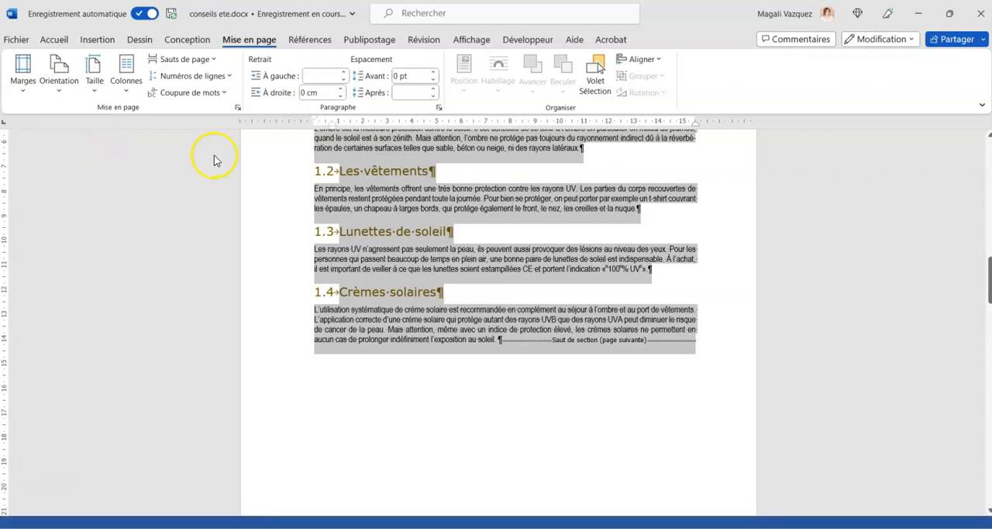
pyautogui.click(564, 262)
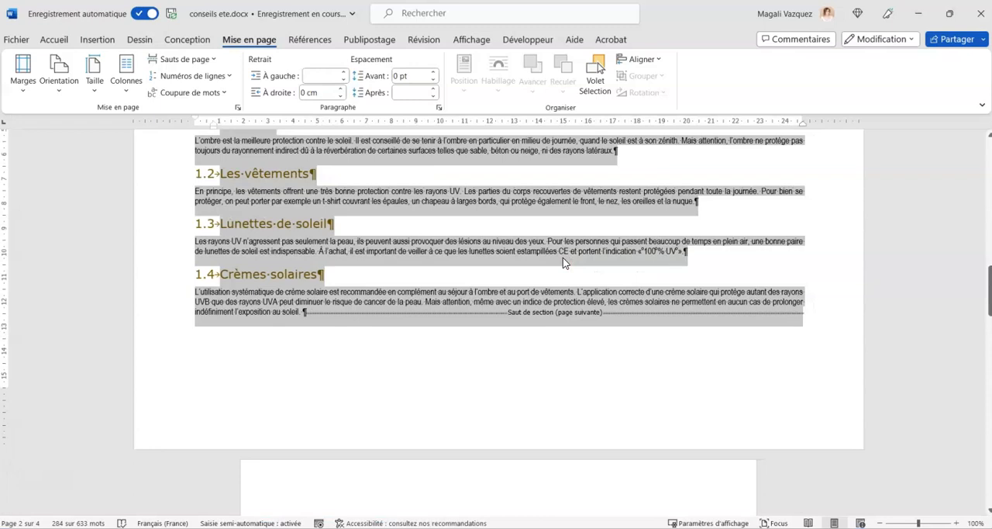
# Check the page orientation of each section, from the end of the first page to "Les six maximes de la baignade".
pyautogui.scroll(4, 563, 262)
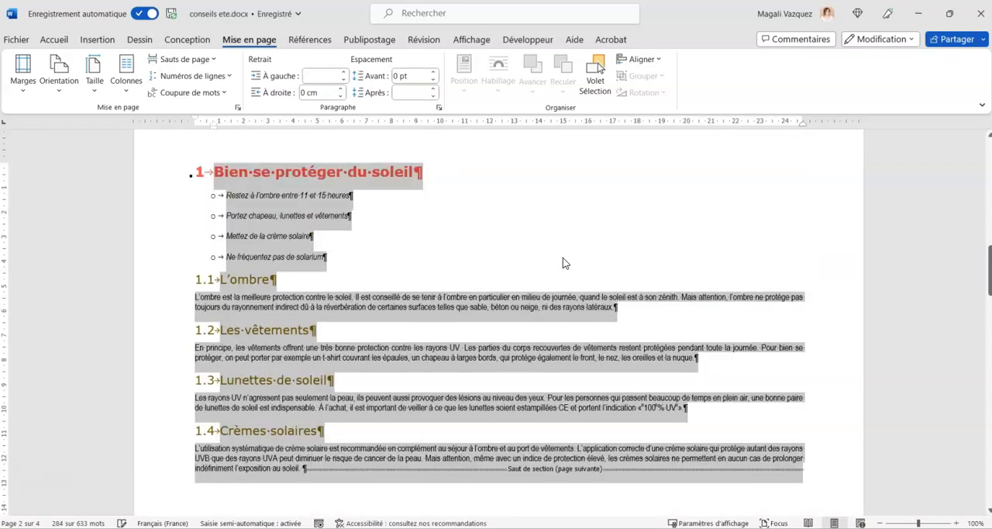
pyautogui.scroll(6, 562, 258)
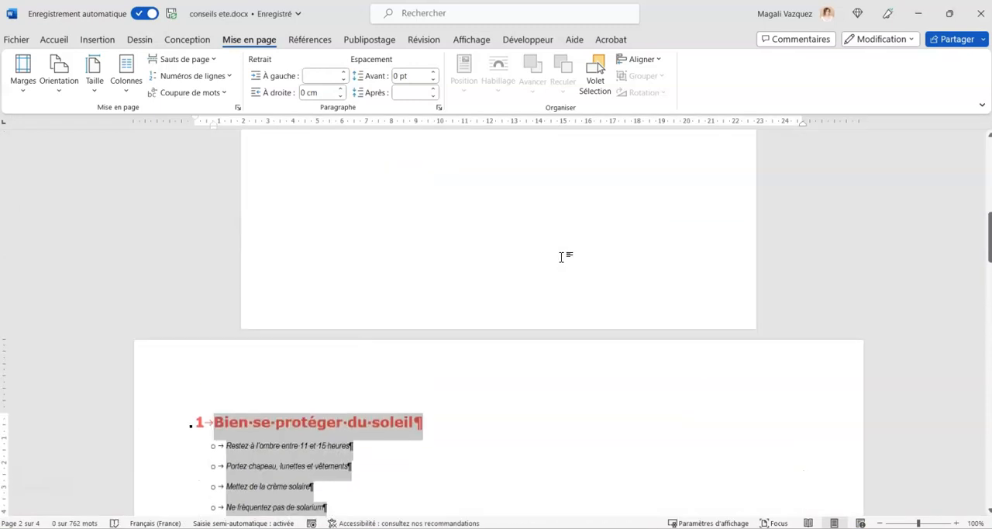
pyautogui.scroll(-9, 488, 240)
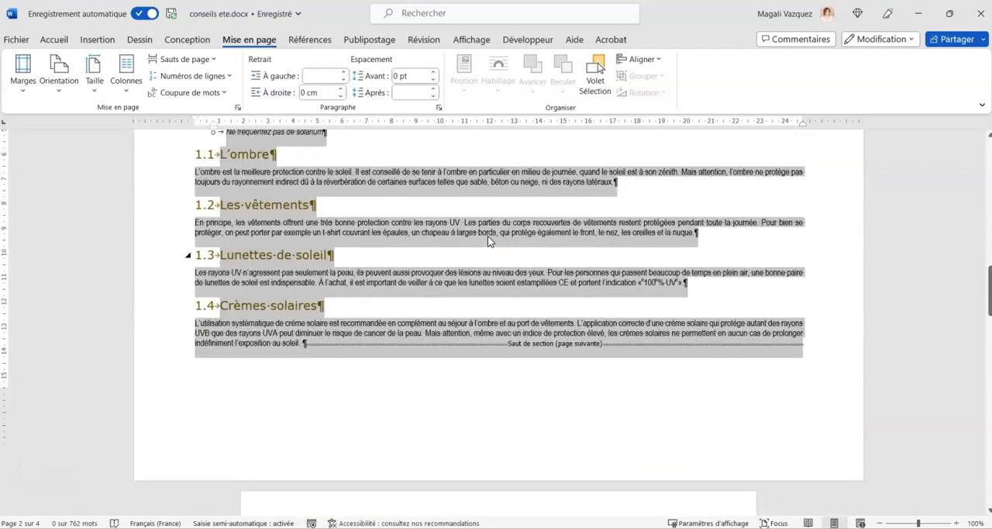
pyautogui.scroll(-9, 612, 242)
pyautogui.scroll(-5, 611, 247)
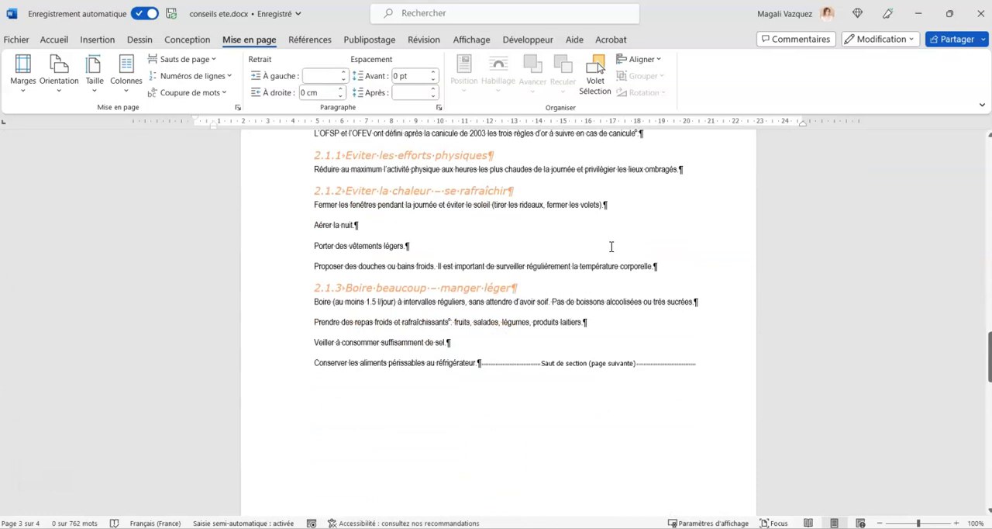
pyautogui.scroll(-11, 612, 247)
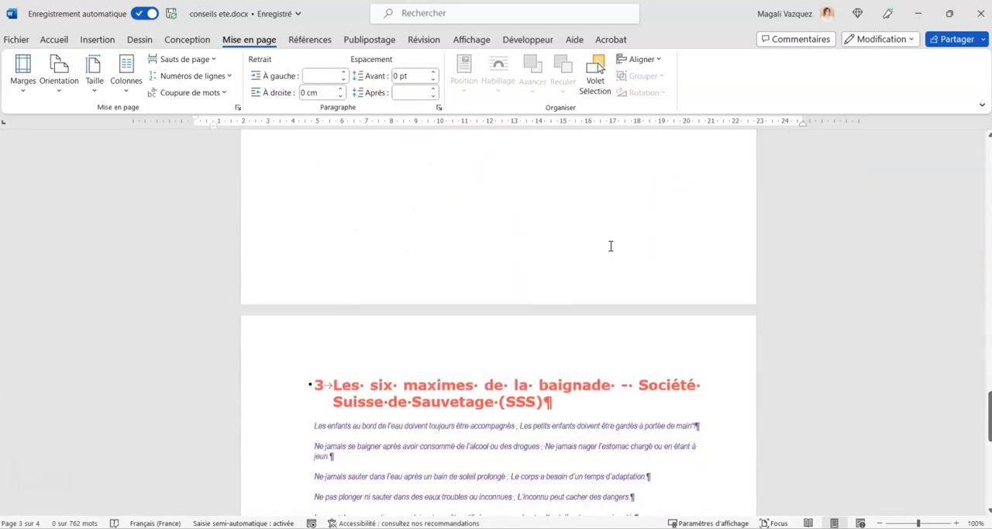
pyautogui.scroll(-2, 611, 246)
# Select the whole "Les six maximes de la baignade" section, including its image, and set its page orientation to landscape (Paysage).
pyautogui.moveTo(279, 314); pyautogui.dragTo(285, 408)
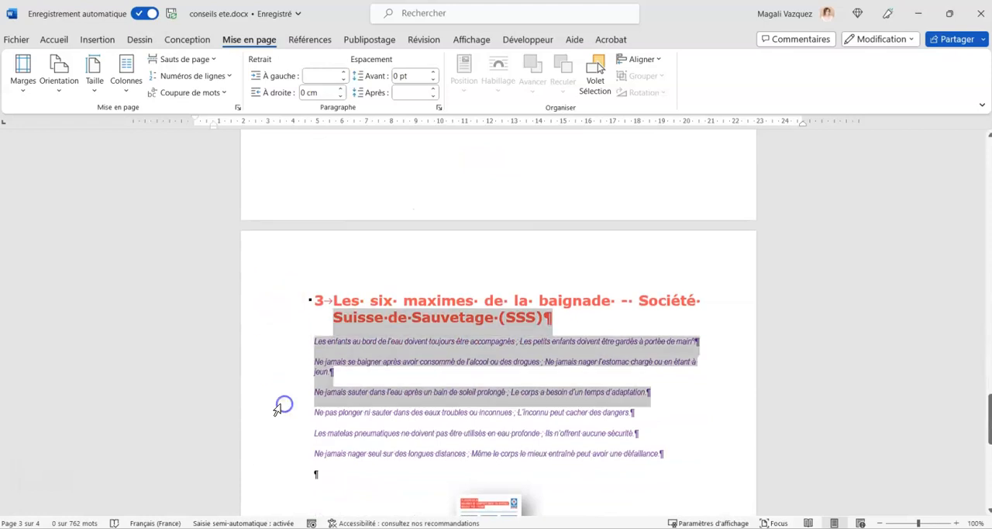
pyautogui.click(385, 453)
pyautogui.scroll(-3, 333, 232)
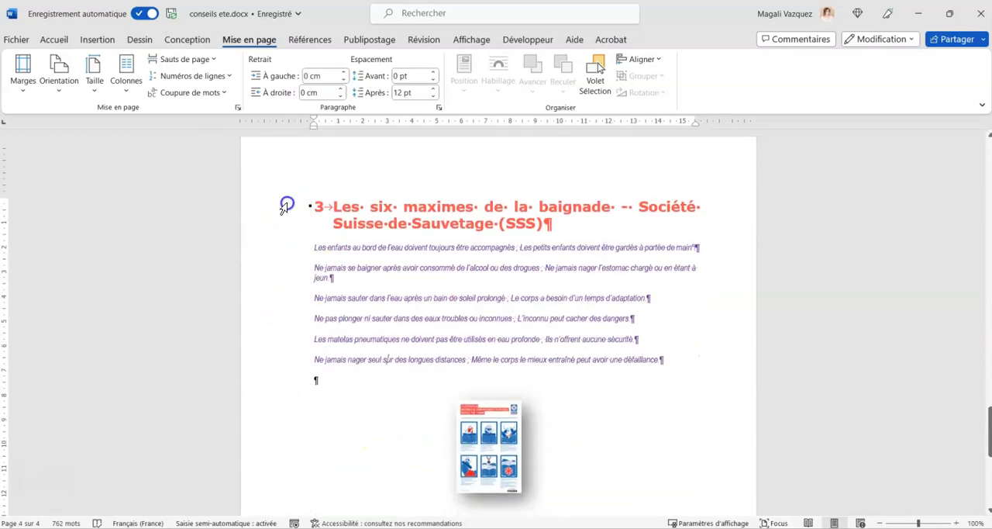
pyautogui.moveTo(285, 206); pyautogui.dragTo(295, 399)
pyautogui.scroll(-3, 560, 476)
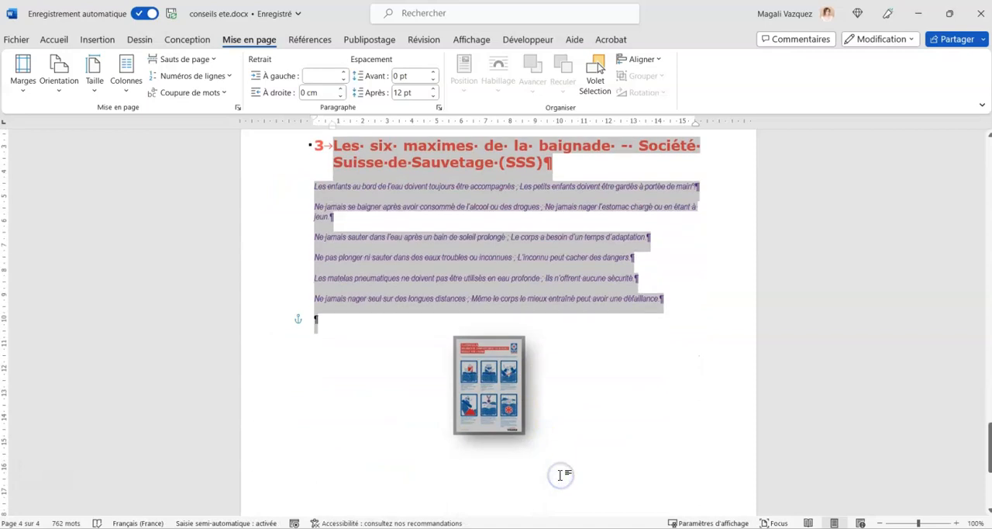
pyautogui.click(75, 73)
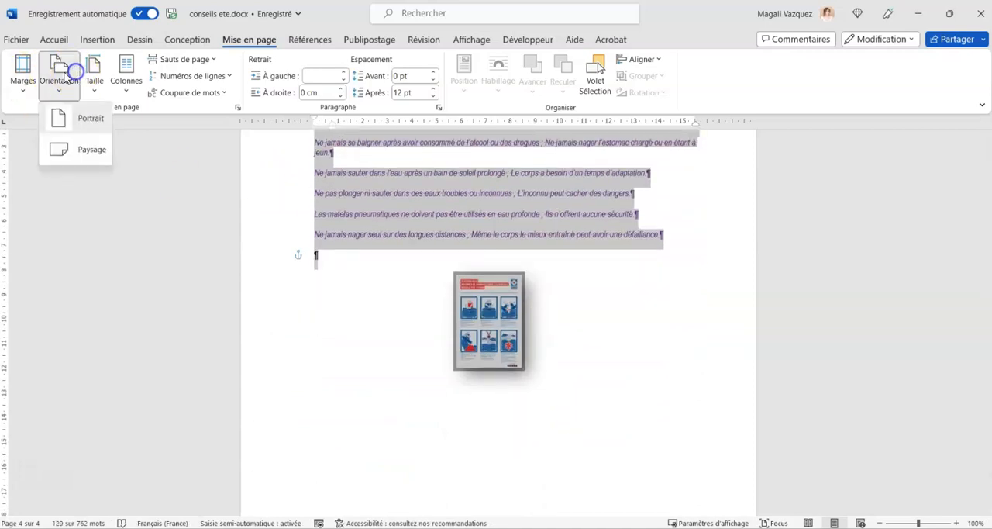
pyautogui.click(82, 152)
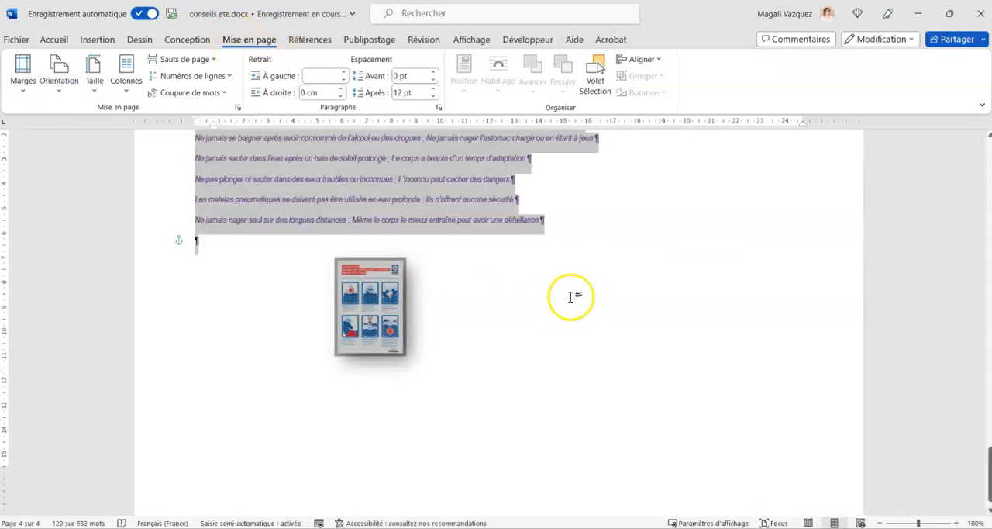
pyautogui.click(570, 296)
pyautogui.scroll(5, 571, 297)
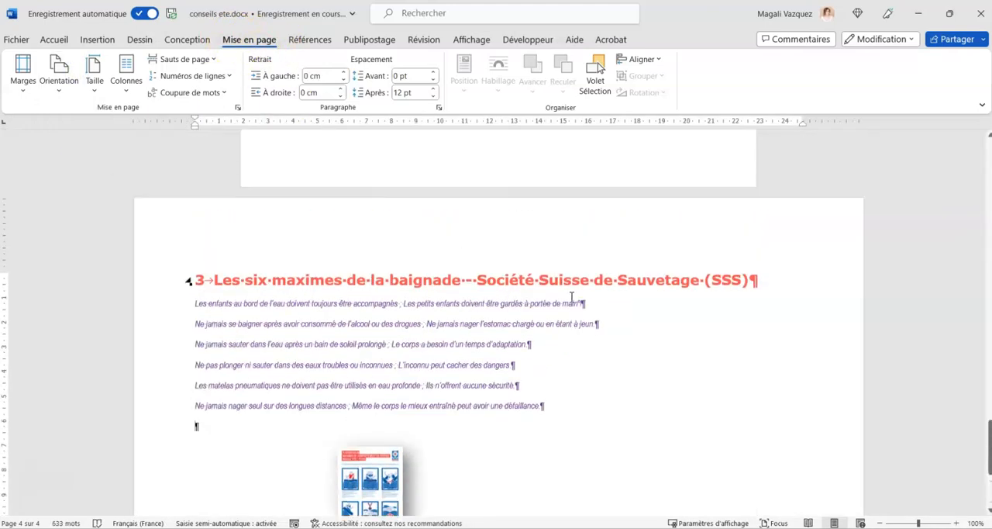
# Review the pages from "Les six maximes de la baignade" back to "Bien se protéger du soleil" to check each section's orientation.
pyautogui.scroll(10, 571, 297)
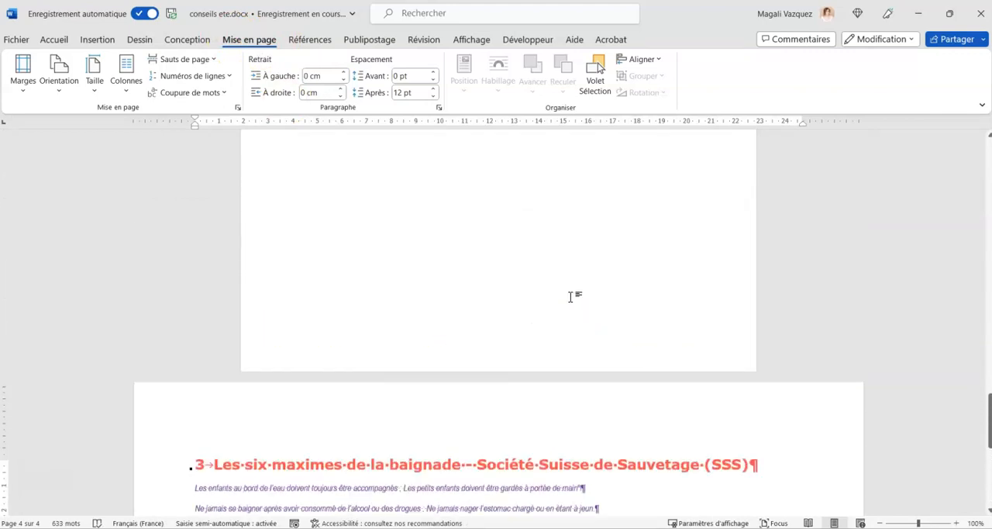
pyautogui.scroll(3, 571, 297)
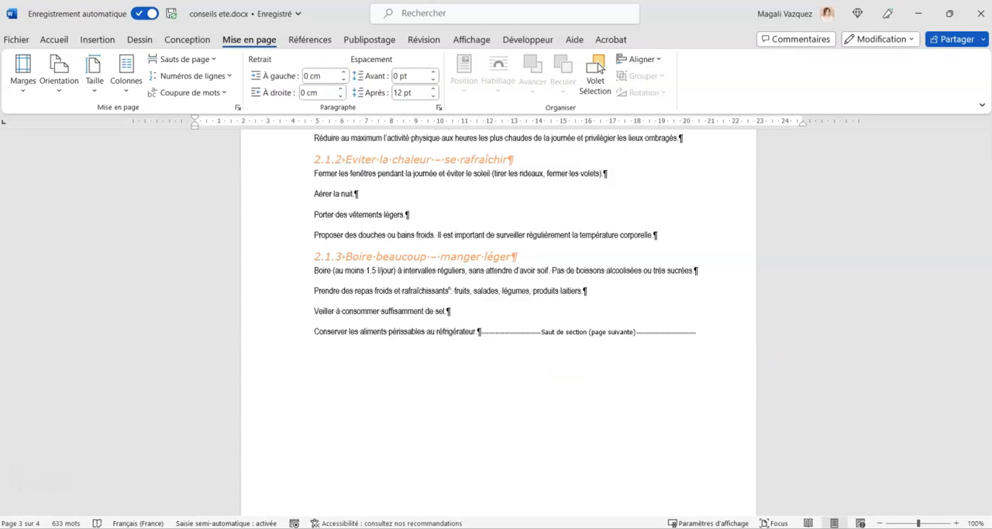
pyautogui.scroll(15, 571, 443)
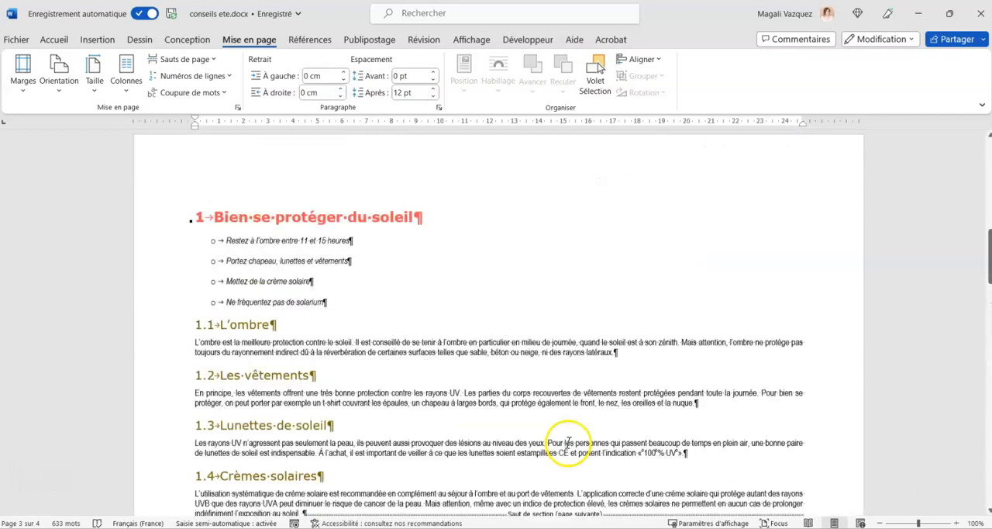
pyautogui.scroll(3, 568, 441)
pyautogui.scroll(-4, 569, 441)
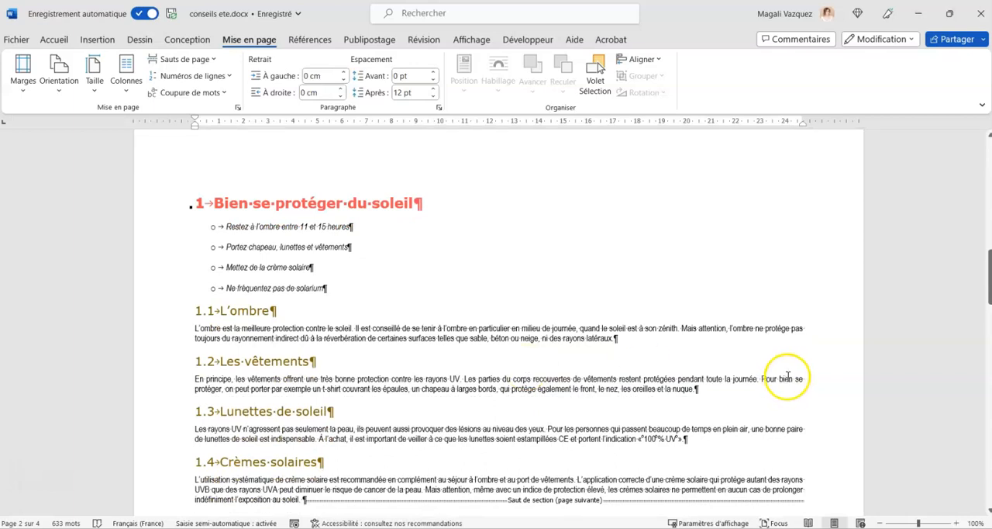
pyautogui.scroll(-2, 488, 310)
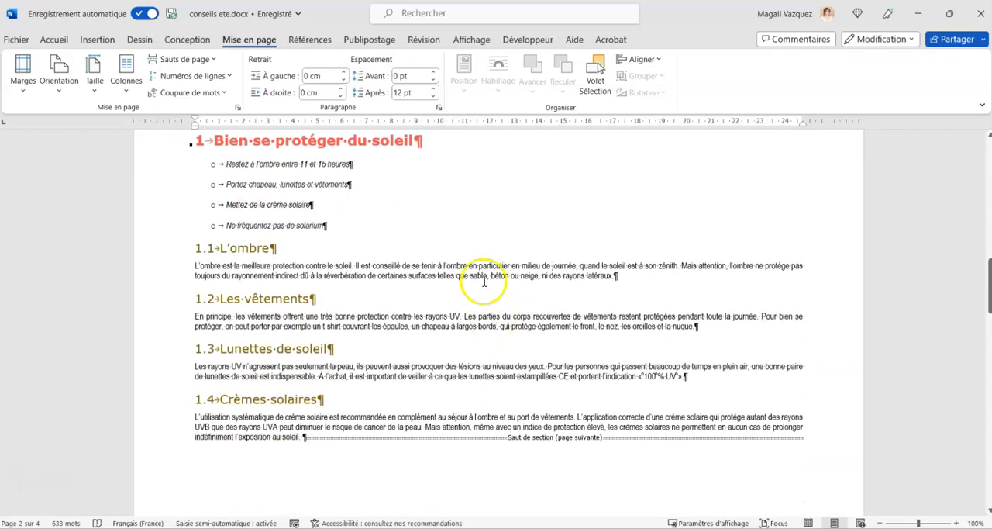
# Examine the four subheadings 1.1 to 1.4 under "Bien se protéger du soleil" and the text beneath "L'ombre".
pyautogui.click(245, 248)
pyautogui.doubleClick(222, 247)
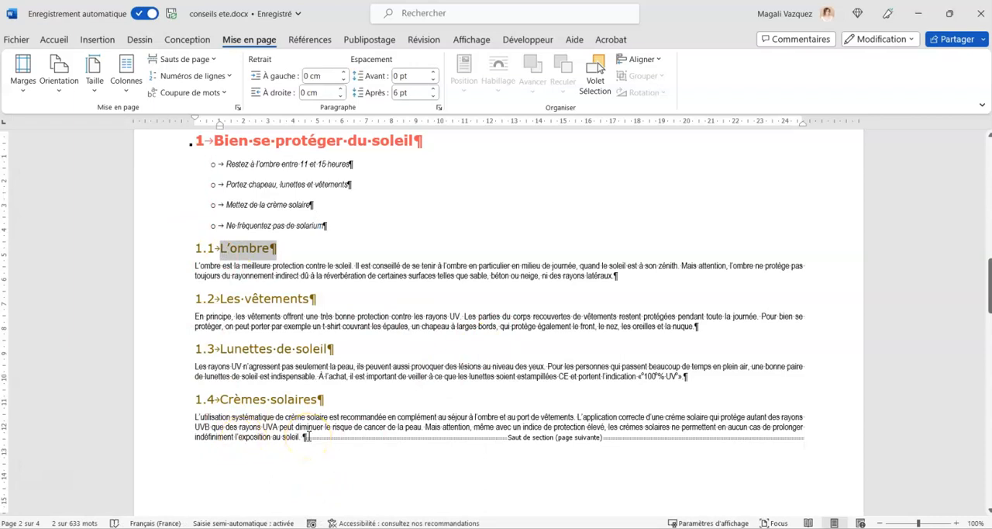
pyautogui.moveTo(256, 299); pyautogui.dragTo(323, 298)
pyautogui.moveTo(220, 349); pyautogui.dragTo(341, 349)
pyautogui.moveTo(220, 399); pyautogui.dragTo(380, 401)
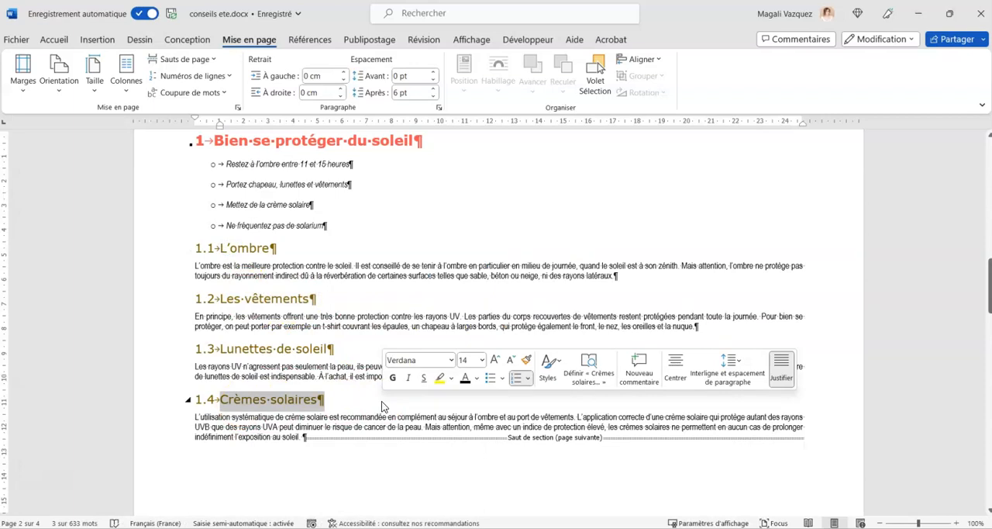
pyautogui.moveTo(276, 248); pyautogui.dragTo(209, 249)
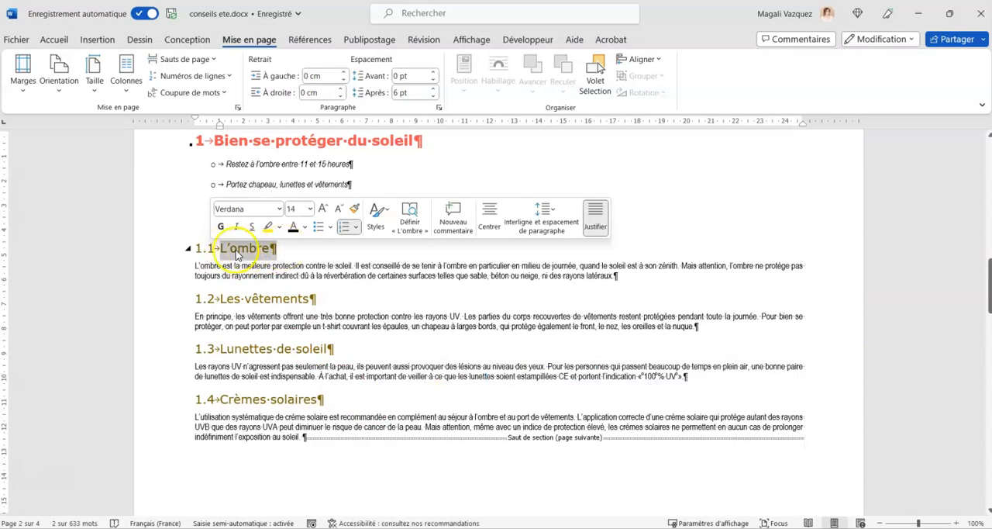
pyautogui.moveTo(618, 273); pyautogui.dragTo(188, 265)
# Insert three new paragraphs at the end of the "Crèmes solaires" text, moving the section break below two blank lines.
pyautogui.click(303, 436)
pyautogui.scroll(-1, 309, 403)
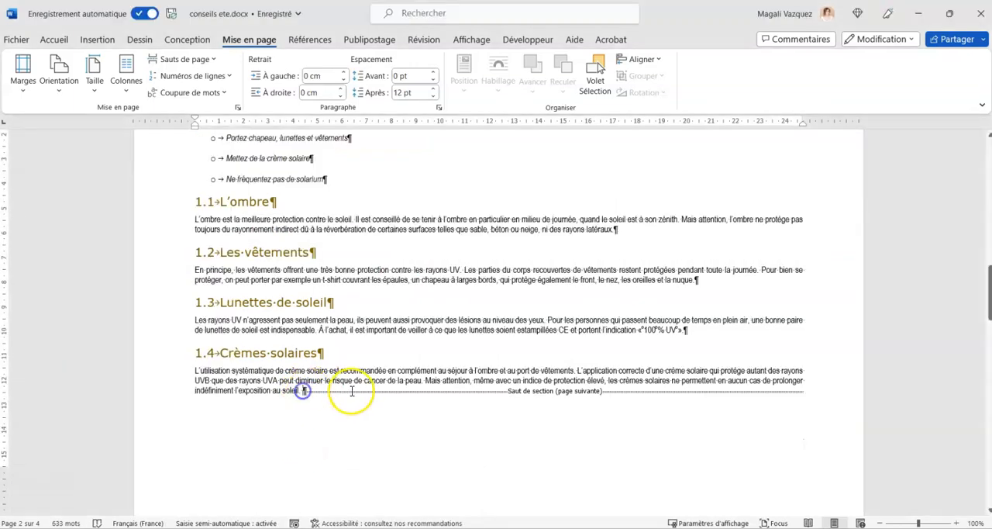
pyautogui.press('Return')
pyautogui.press('Return')
pyautogui.press('Return')
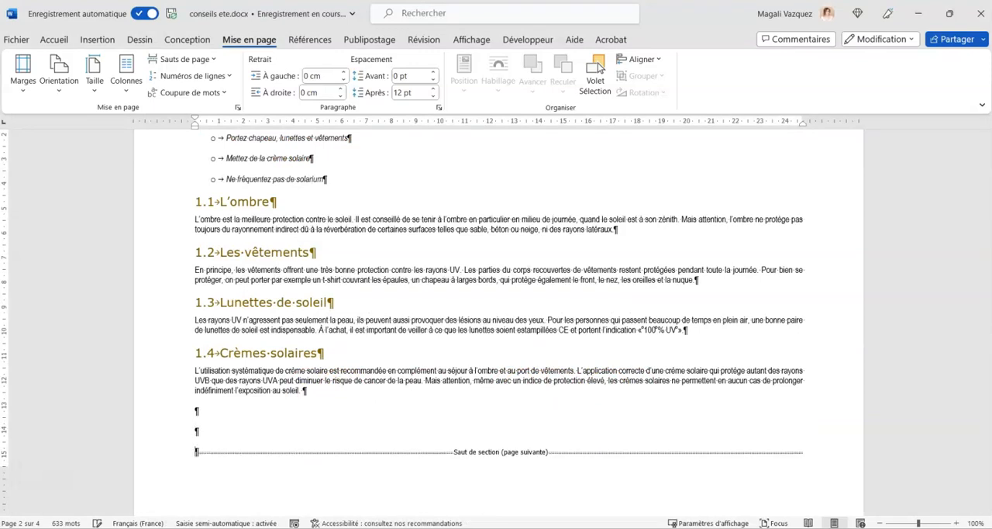
pyautogui.press('BackSpace')
pyautogui.press('Return')
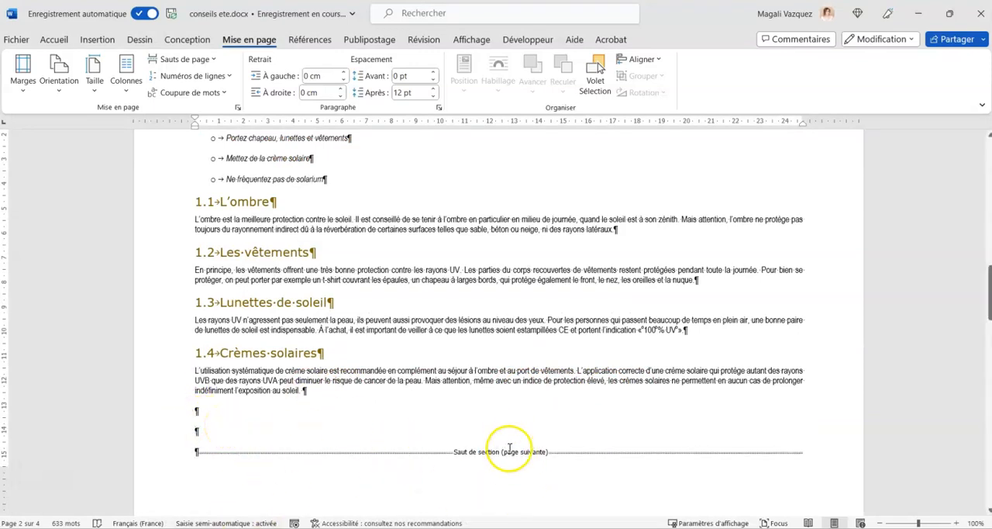
# Lay out subsections 1.1 to 1.4 with their text in four equal-width columns without a separator line, applied to the selected text only.
pyautogui.moveTo(321, 394); pyautogui.dragTo(177, 208)
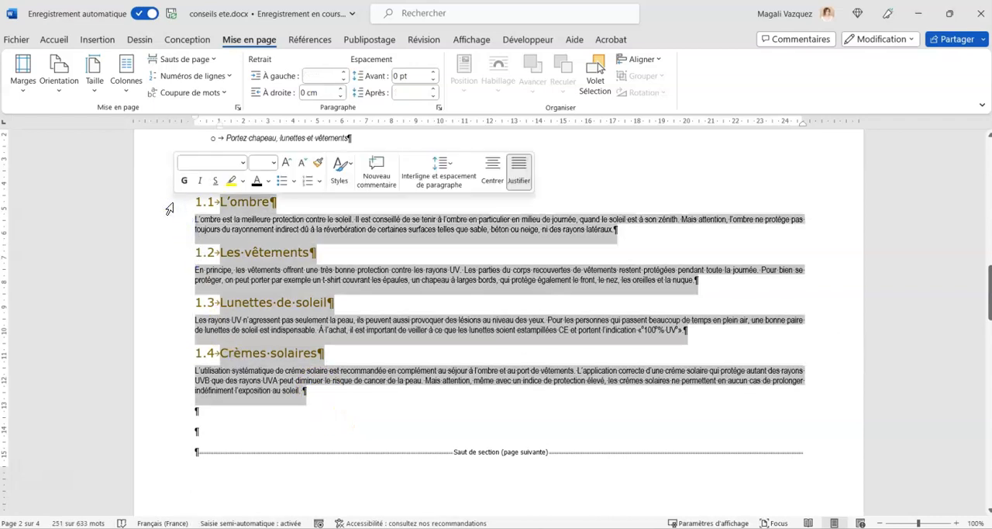
pyautogui.click(128, 69)
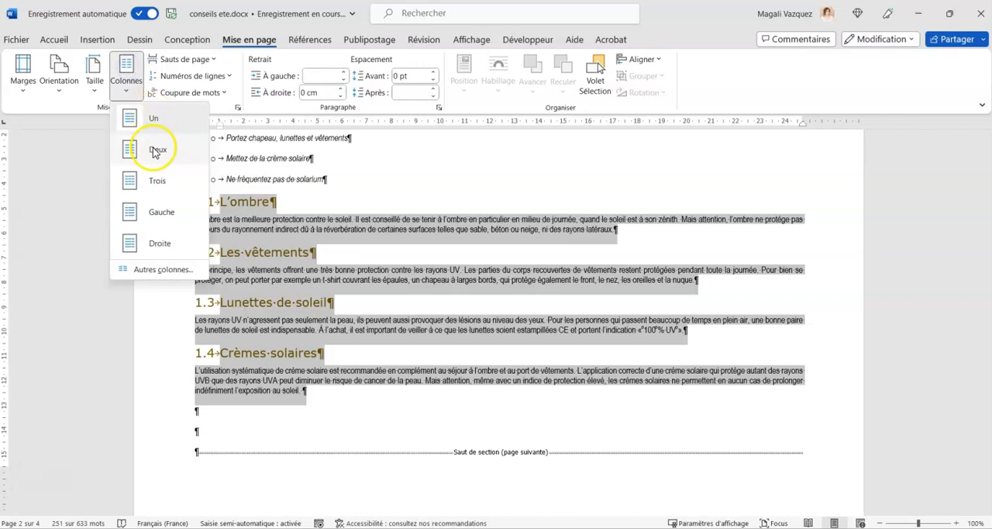
pyautogui.click(158, 270)
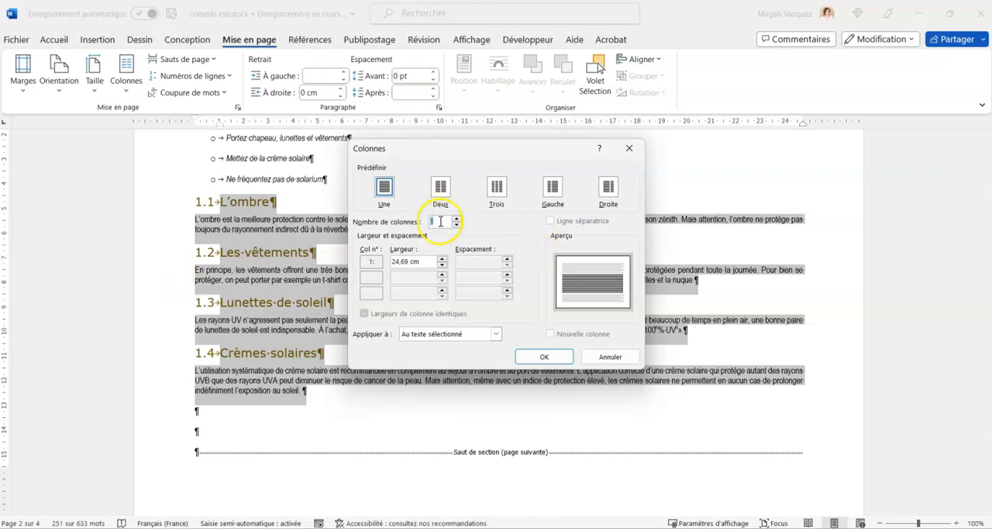
pyautogui.click(457, 219)
pyautogui.click(457, 219)
pyautogui.click(457, 220)
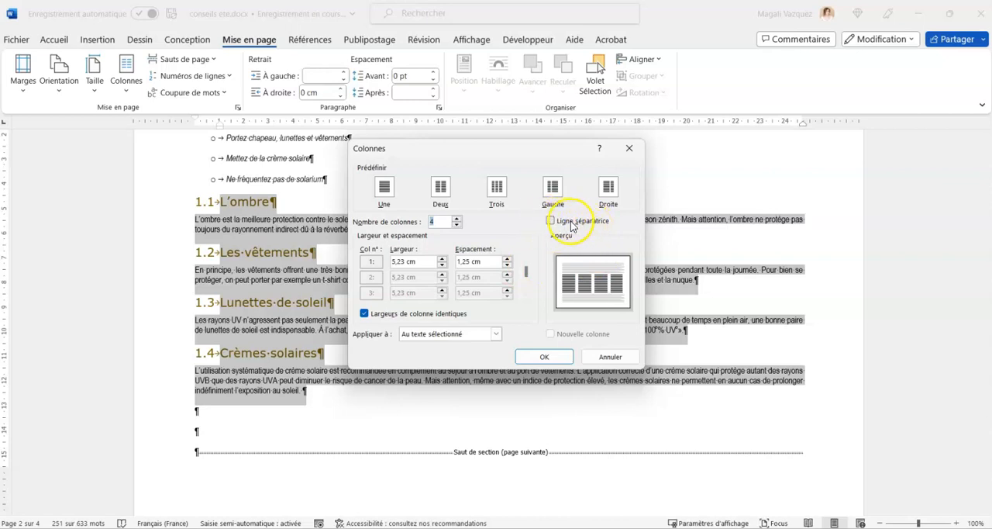
pyautogui.click(550, 221)
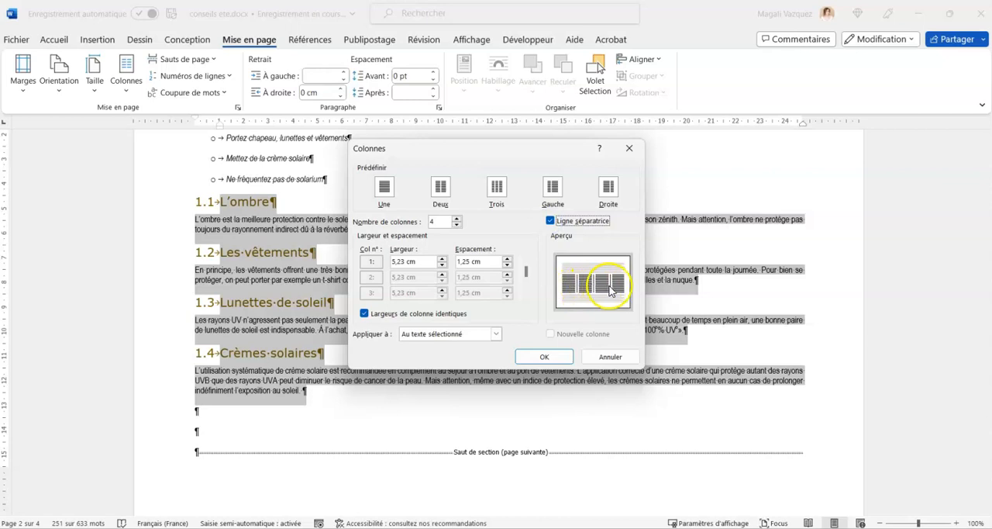
pyautogui.click(550, 221)
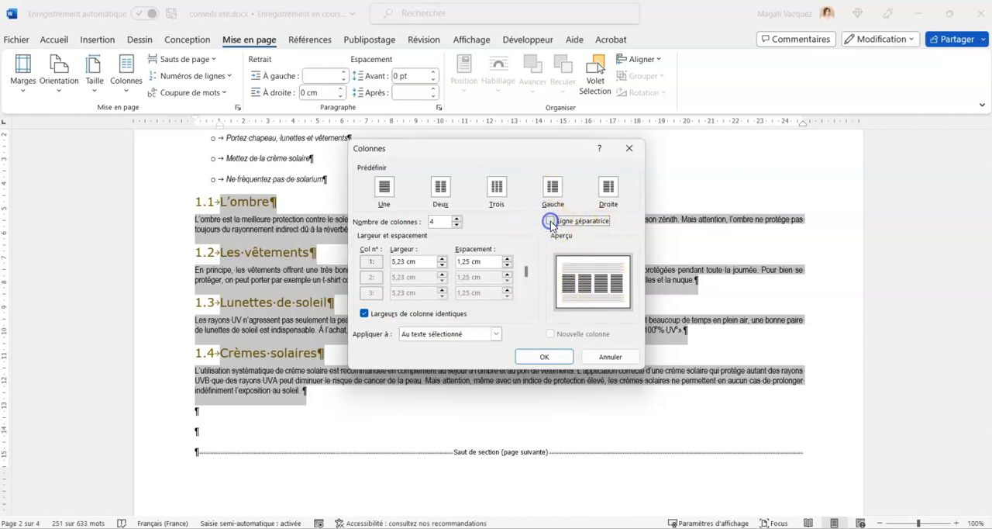
pyautogui.click(543, 358)
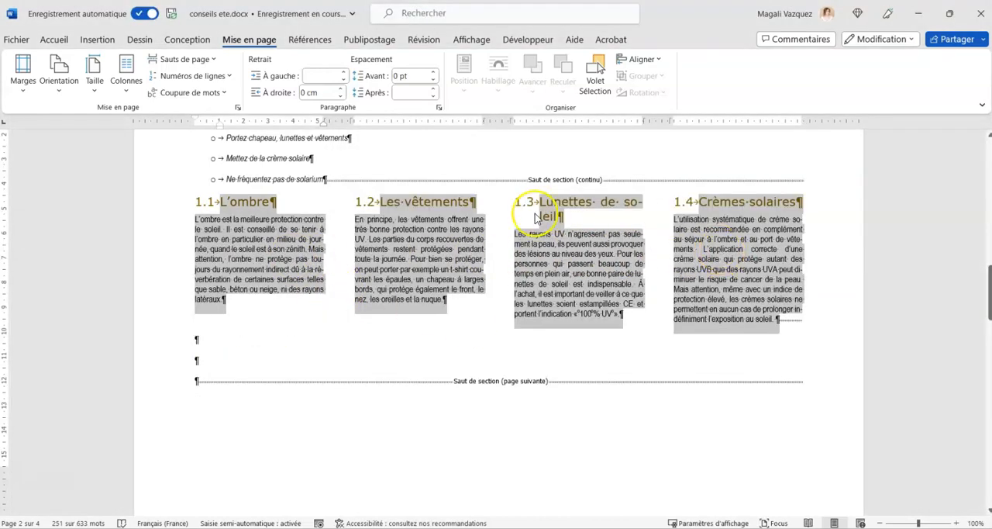
pyautogui.click(390, 270)
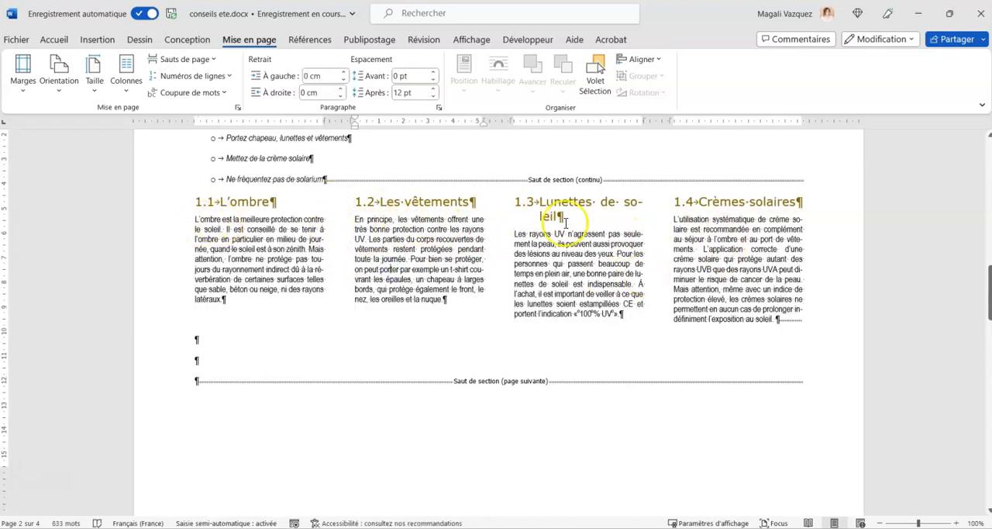
# Examine how the "L'ombre" heading and its paragraph sit in the first column.
pyautogui.doubleClick(252, 202)
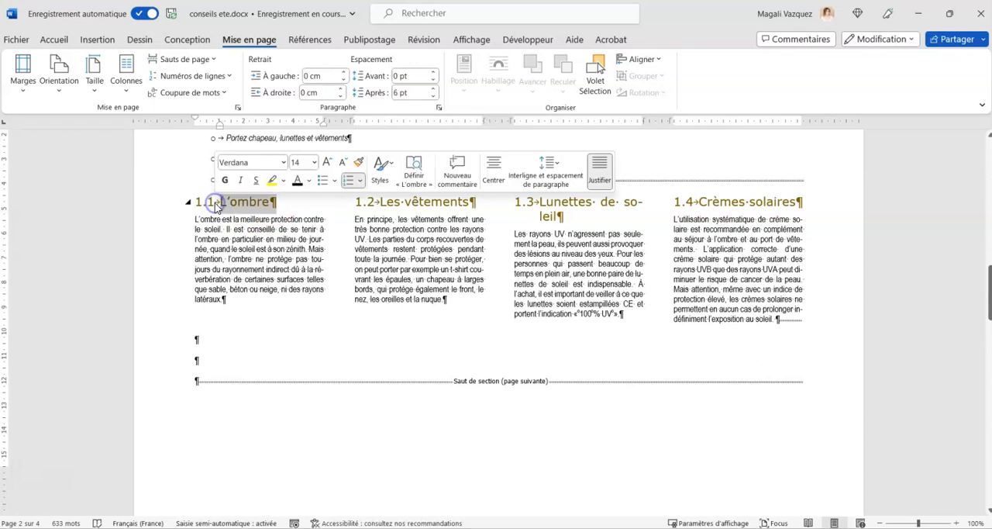
pyautogui.moveTo(219, 324); pyautogui.dragTo(194, 219)
pyautogui.click(465, 272)
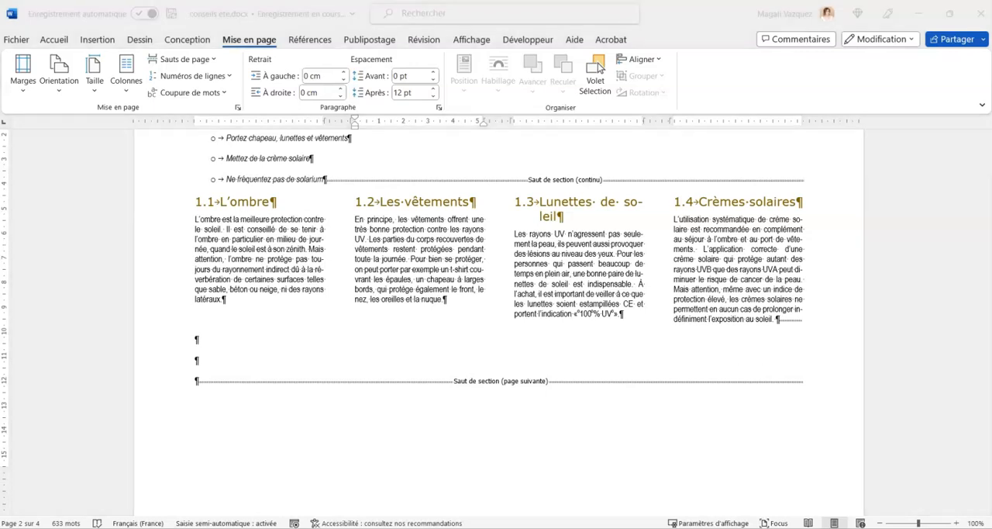
# Add a manual line break before "soleil" in heading 1.3 "Lunettes de soleil" and align the heading left.
pyautogui.click(622, 202)
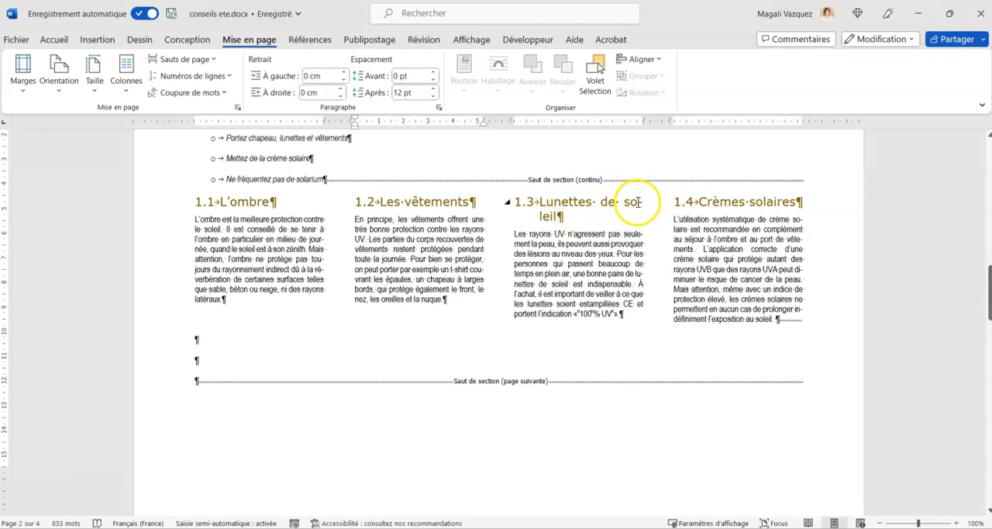
pyautogui.click(573, 212)
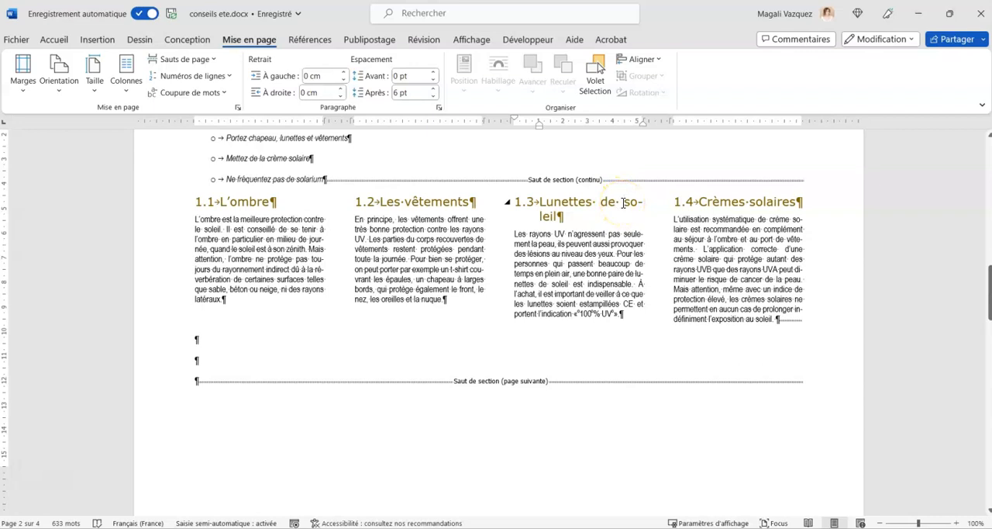
pyautogui.click(623, 203)
pyautogui.hotkey('shift', 'Return')
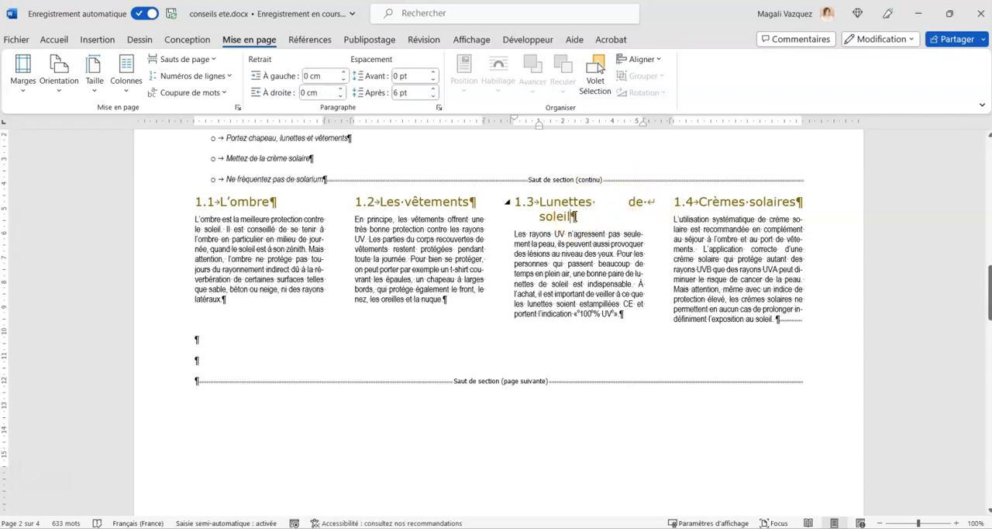
pyautogui.click(71, 39)
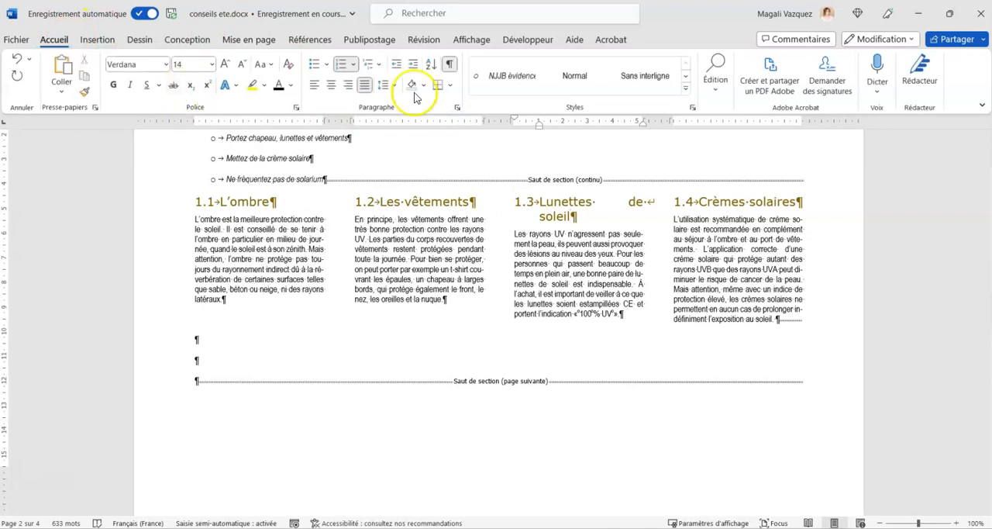
pyautogui.click(314, 85)
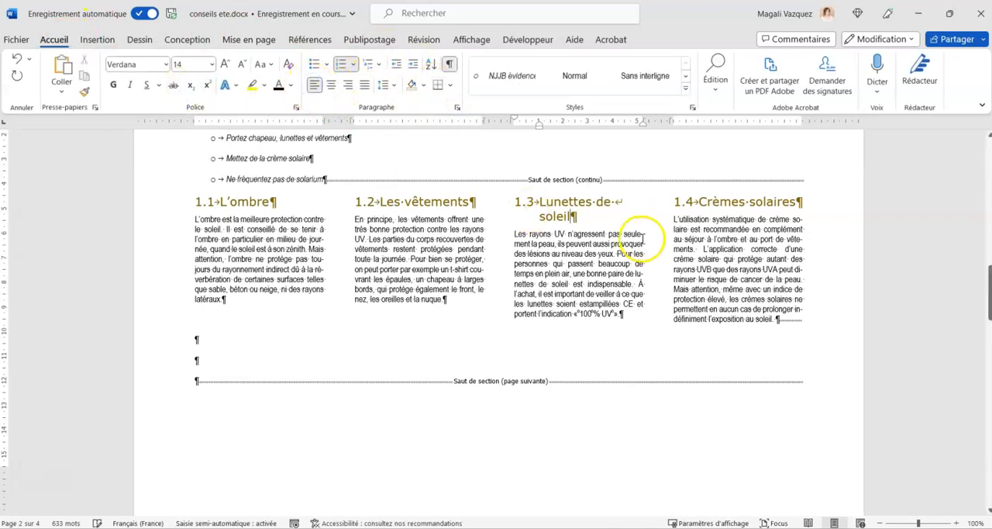
pyautogui.click(640, 316)
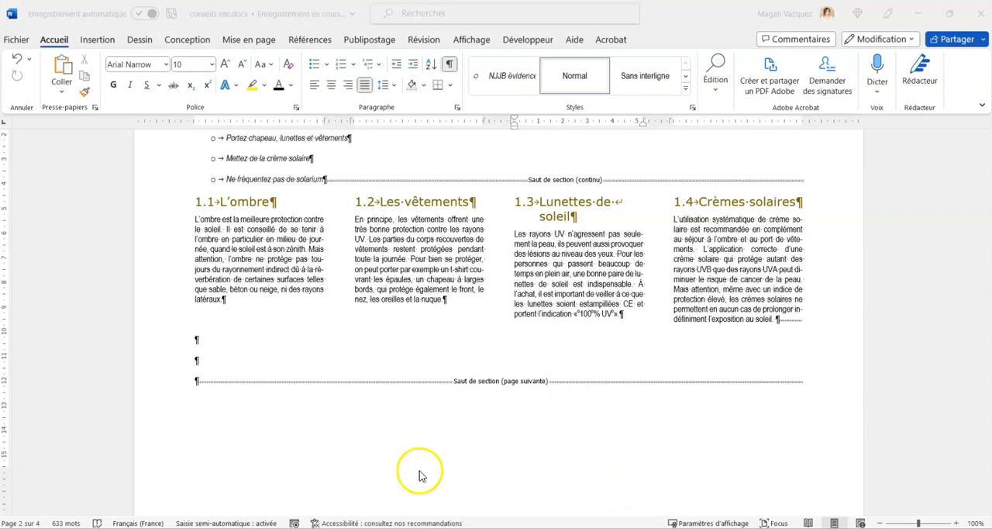
# Insert four blank paragraphs between "Conserver les aliments périssables au réfrigérateur." and the section break at the end of "Les canicules".
pyautogui.scroll(-3, 321, 389)
pyautogui.scroll(-10, 321, 389)
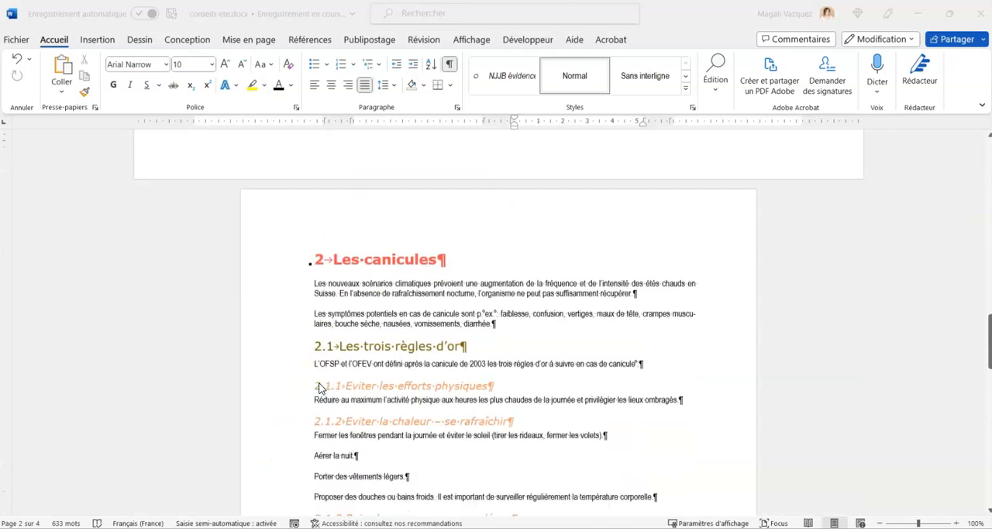
pyautogui.scroll(-1, 321, 389)
pyautogui.click(479, 379)
pyautogui.press('Return')
pyautogui.press('Return')
pyautogui.press('Return')
pyautogui.press('Return')
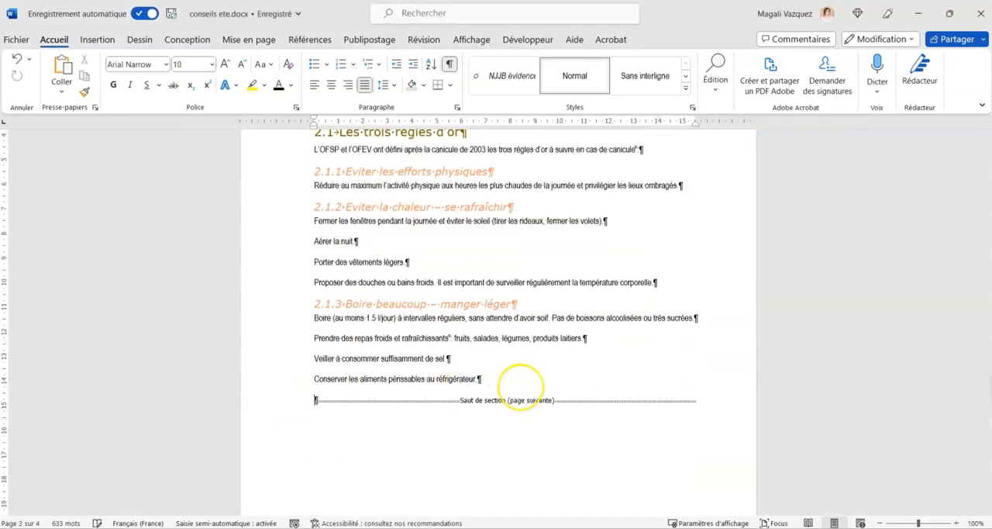
pyautogui.press('Return')
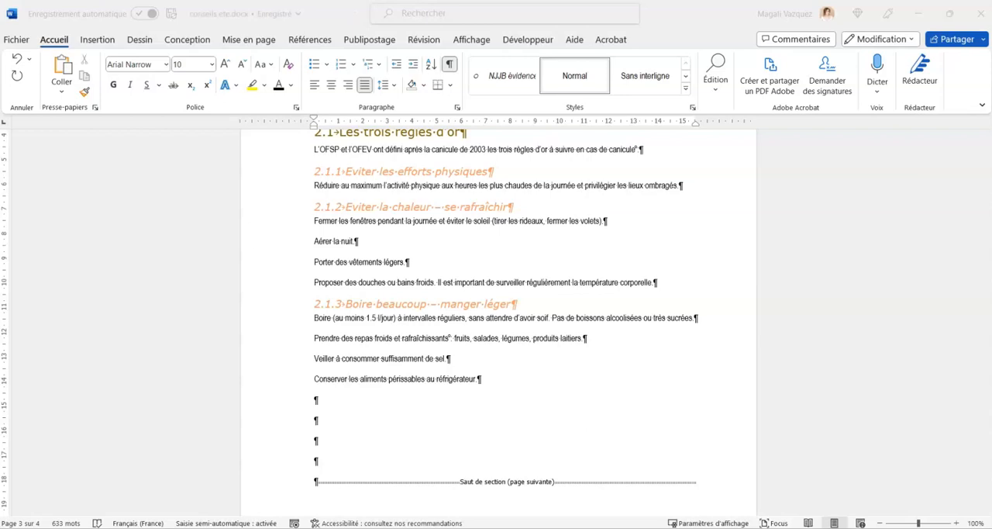
# Insert the ascending "Processus accentué d'images" SmartArt graphic from the Image category on the third blank line after section 2.1.3.
pyautogui.click(434, 434)
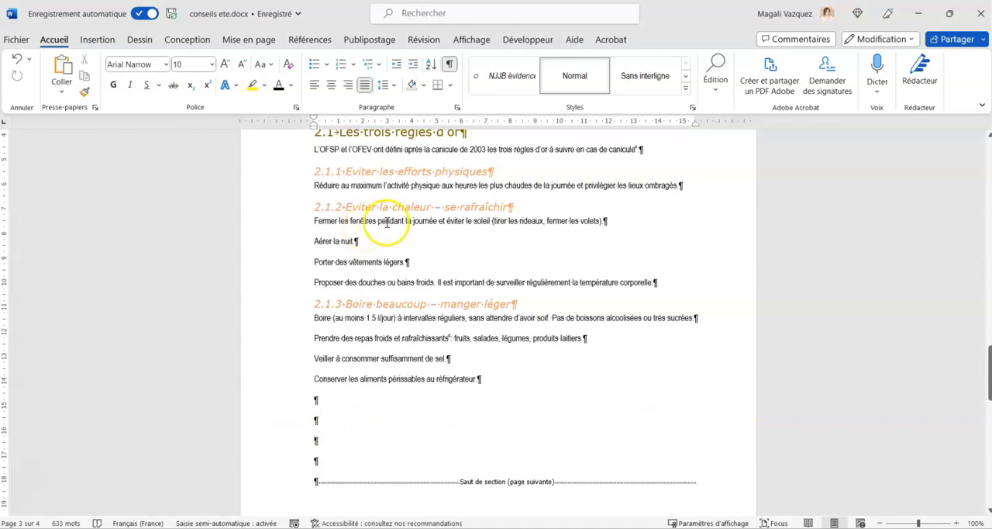
pyautogui.click(97, 40)
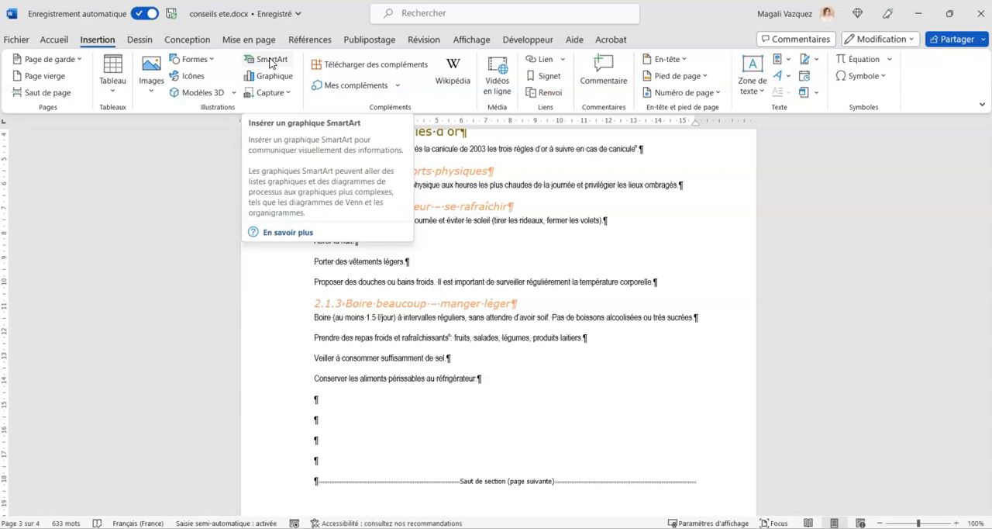
pyautogui.click(269, 62)
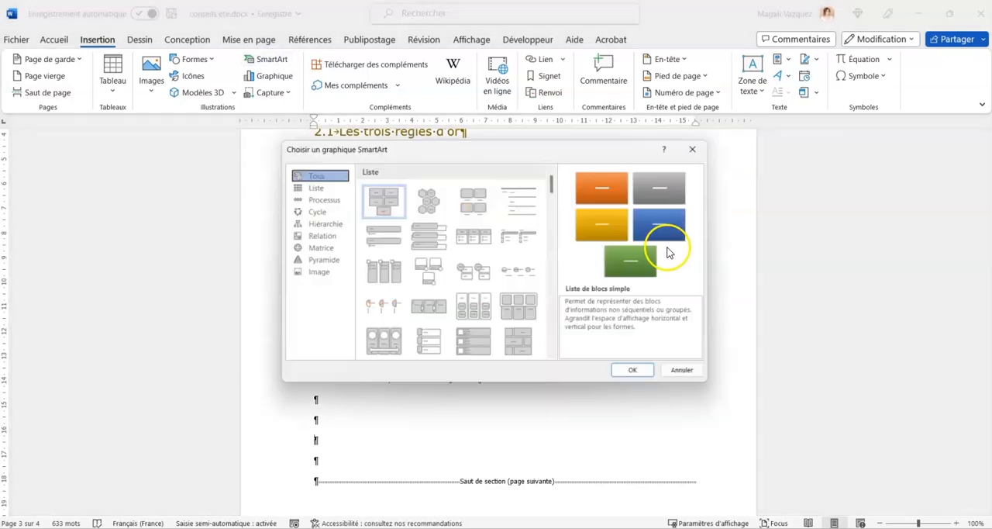
pyautogui.click(318, 272)
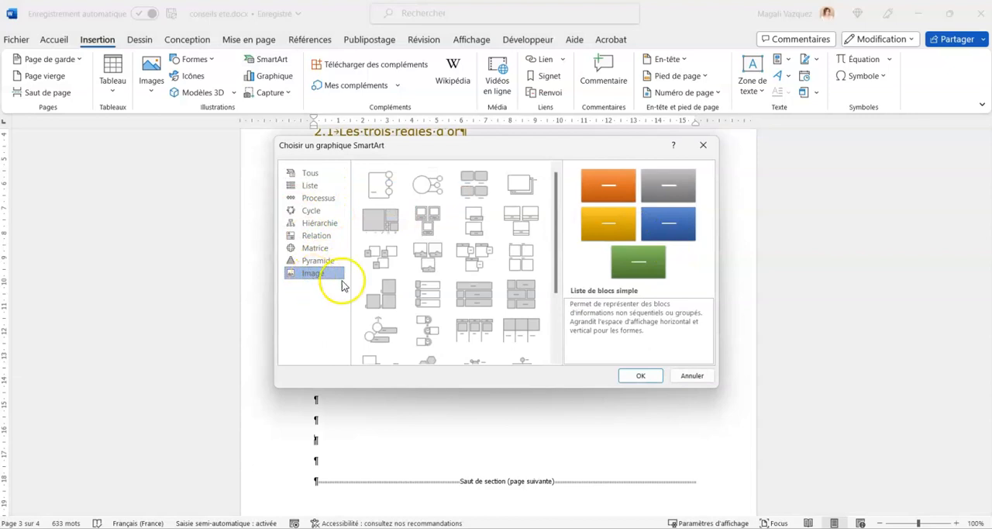
pyautogui.scroll(-3, 476, 306)
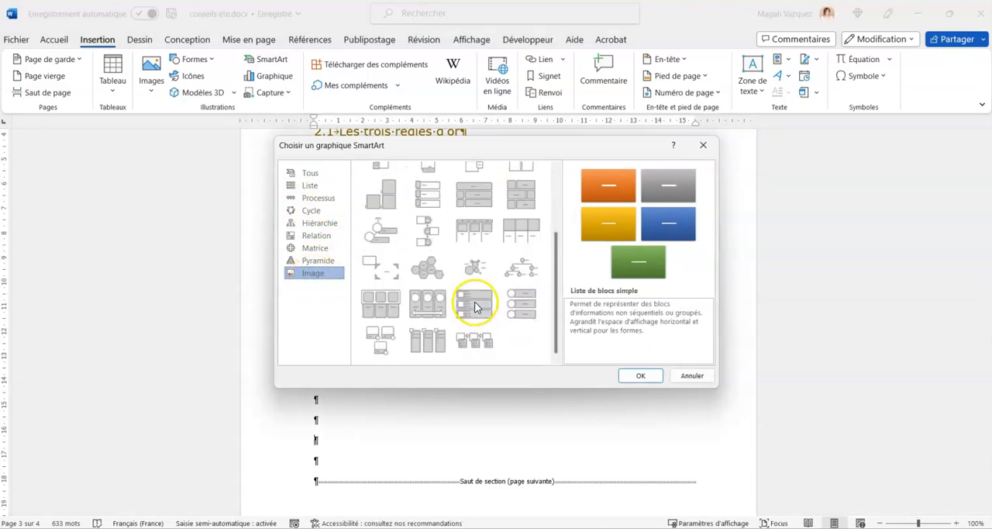
pyautogui.click(386, 235)
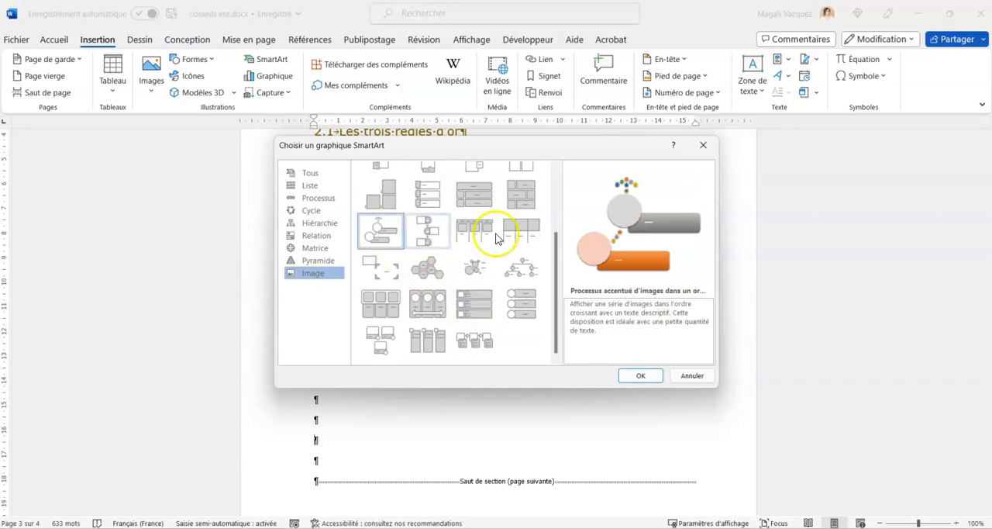
pyautogui.click(638, 376)
pyautogui.click(639, 376)
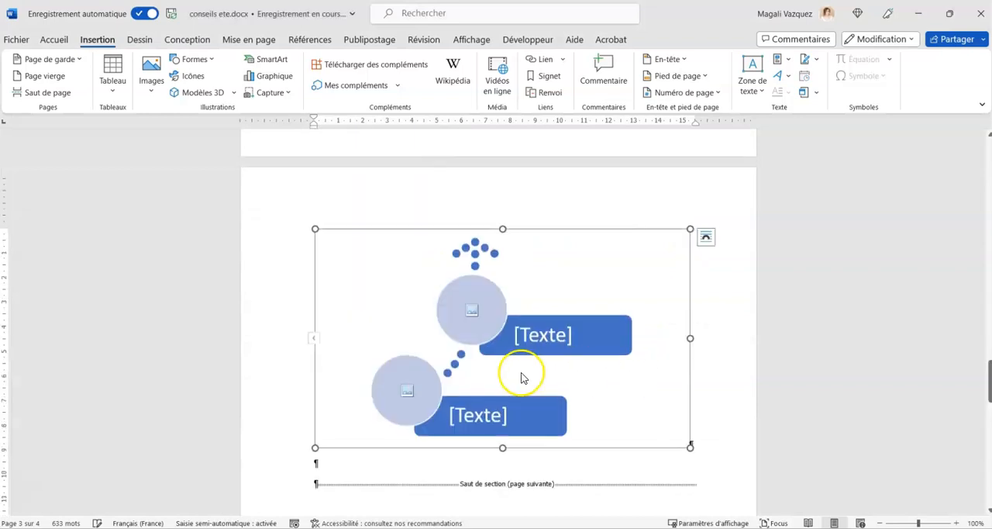
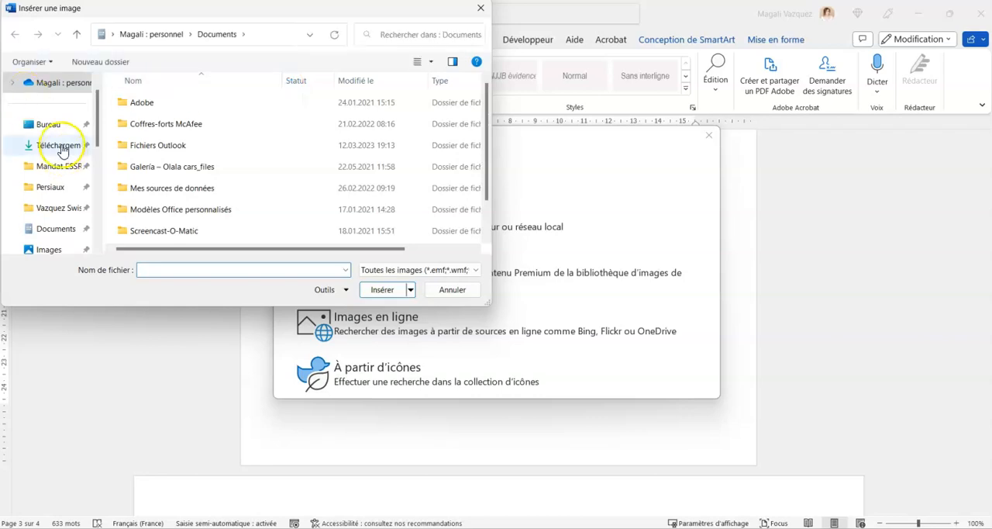
# Insert alerte.png from the Desktop's images folder into the "Alerte" picture placeholder of the SmartArt.
pyautogui.click(42, 131)
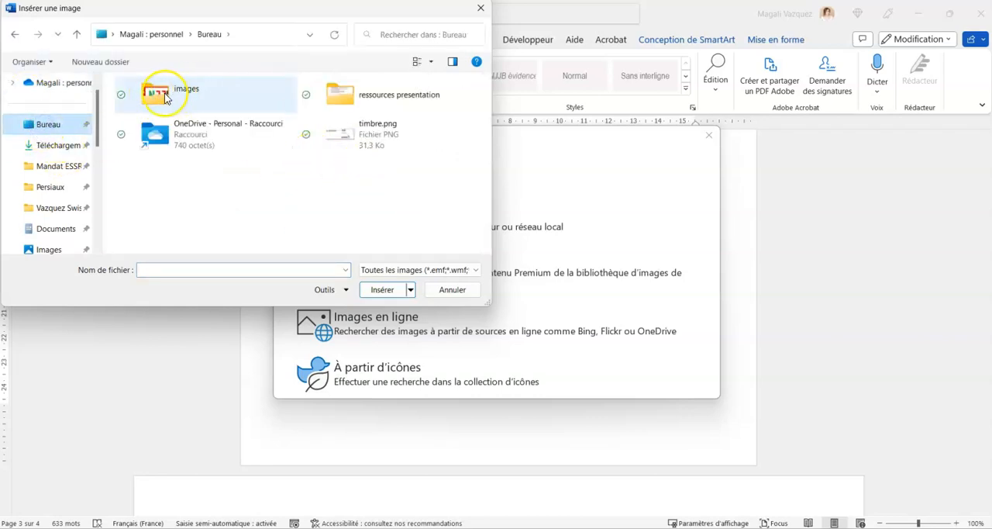
pyautogui.click(164, 95)
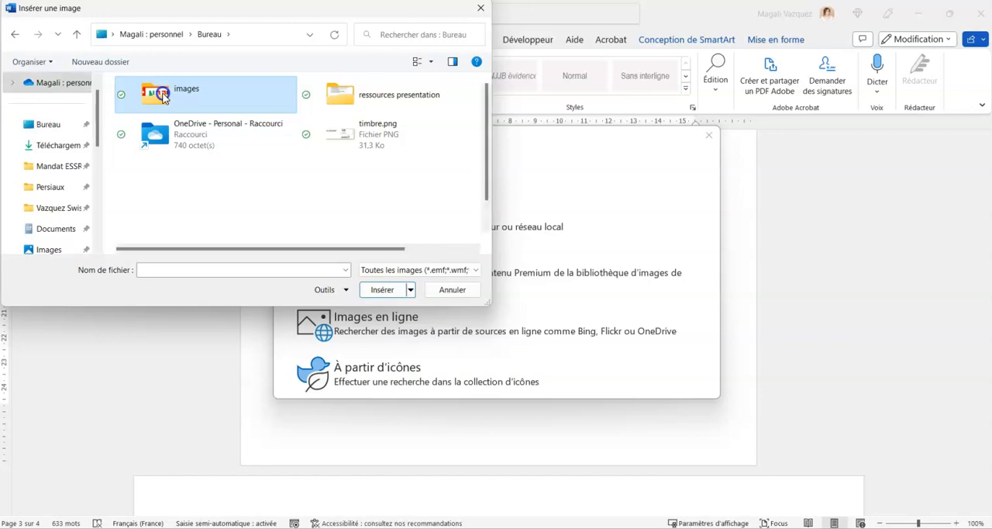
pyautogui.doubleClick(164, 95)
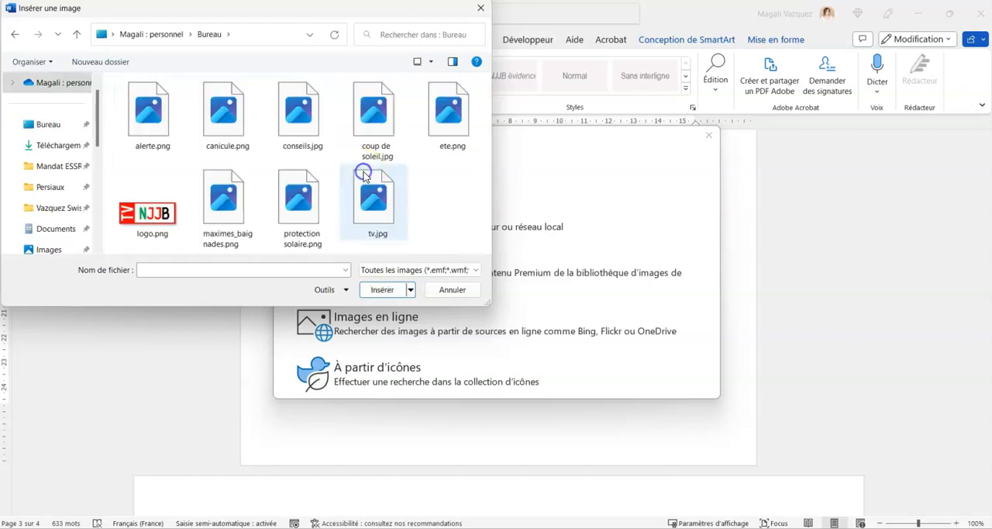
pyautogui.click(152, 123)
pyautogui.click(379, 290)
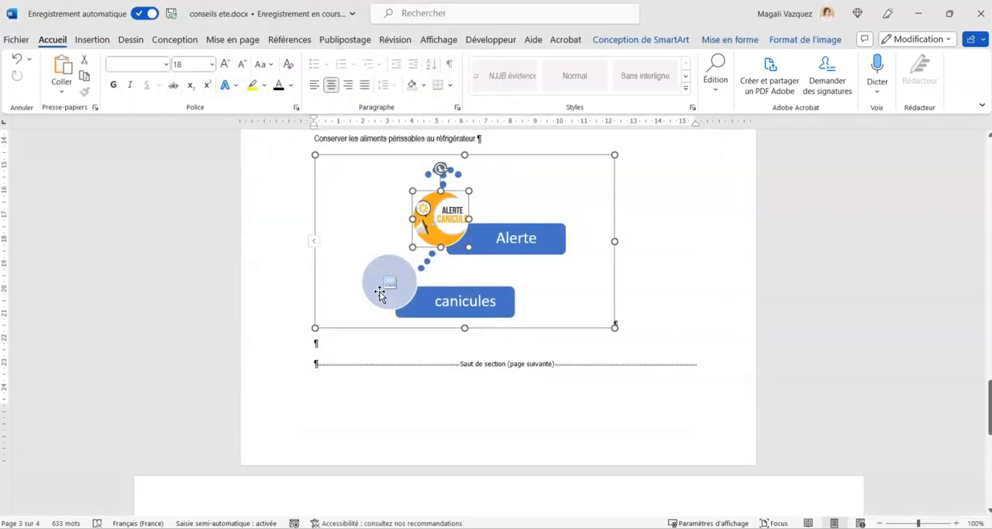
# Insert canicule.png from the images folder into the "canicules" picture placeholder of the SmartArt.
pyautogui.click(390, 285)
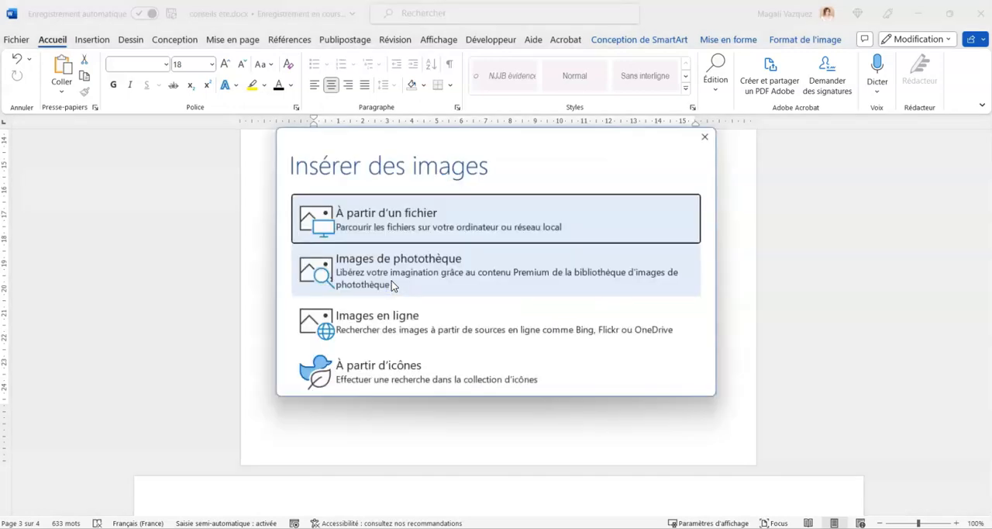
pyautogui.click(377, 220)
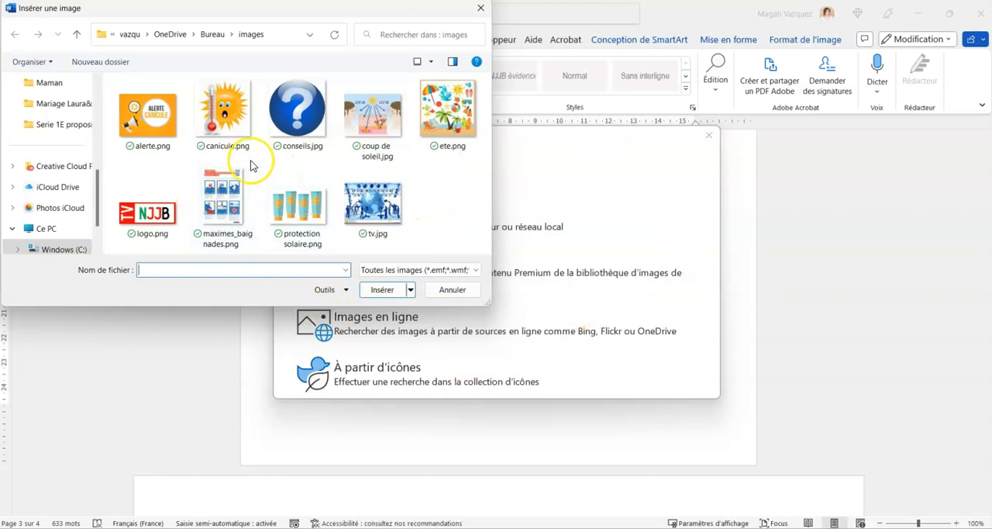
pyautogui.moveTo(226, 11); pyautogui.dragTo(277, 63)
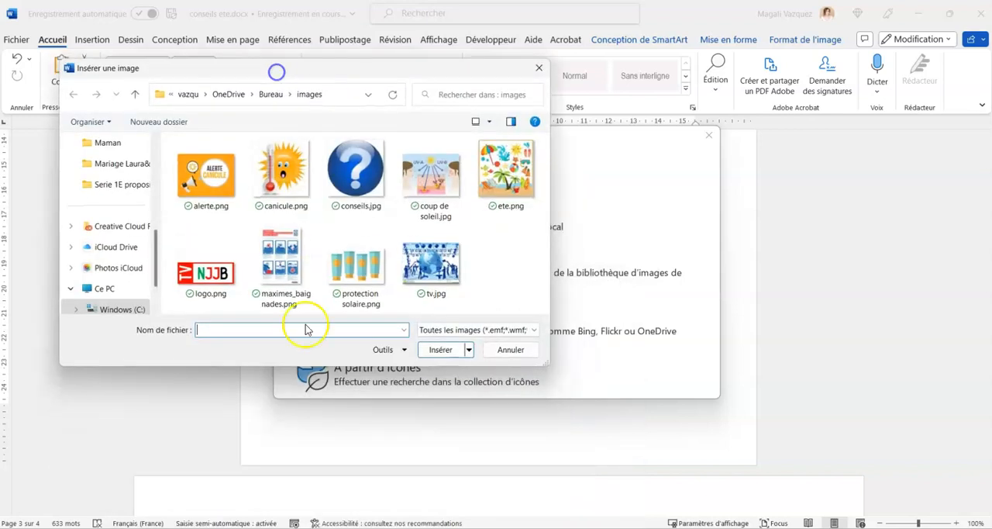
pyautogui.click(282, 170)
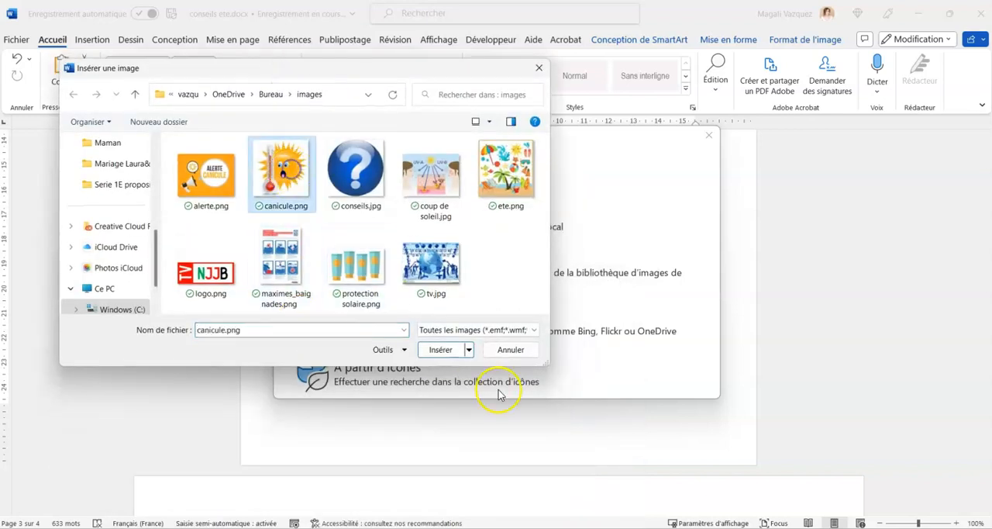
pyautogui.click(440, 349)
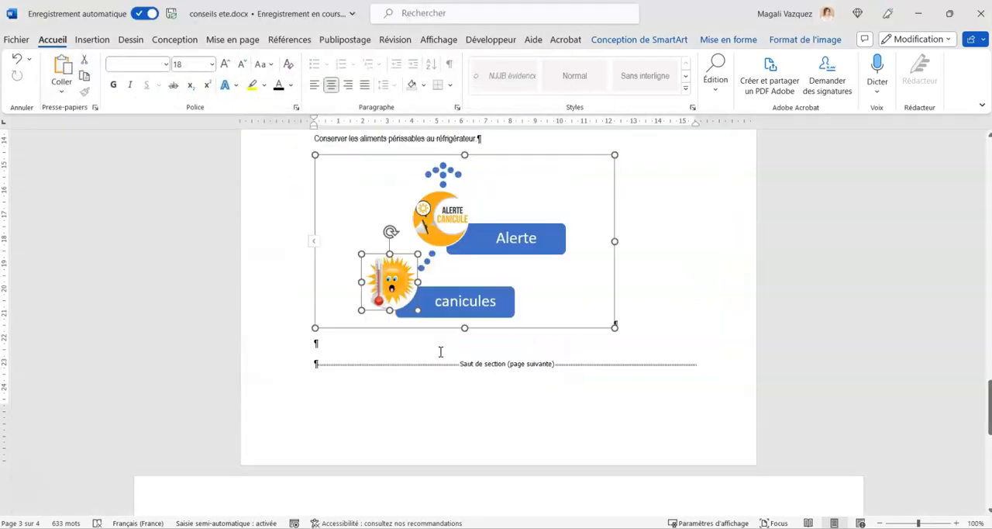
# Delete one blank paragraph between the SmartArt graphic and the section break at the end of section 2.
pyautogui.click(675, 295)
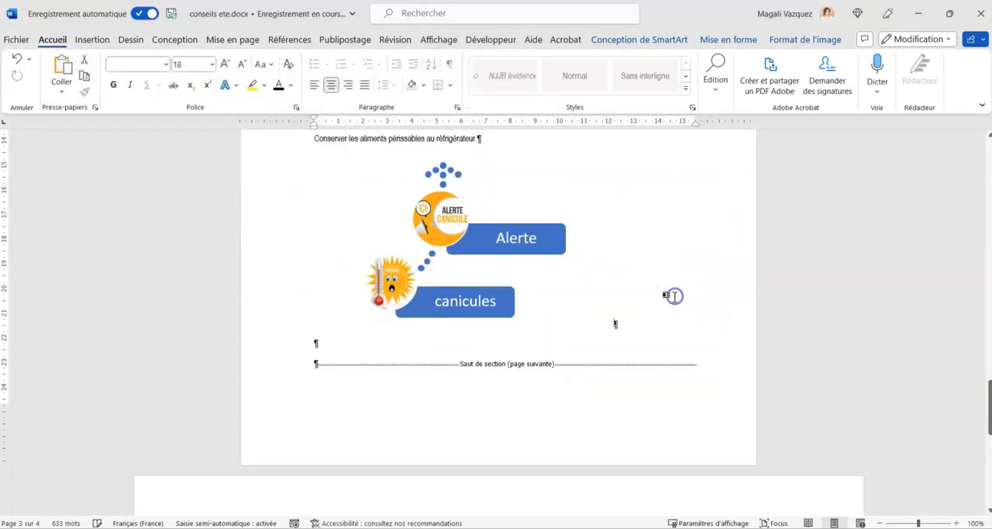
pyautogui.click(700, 307)
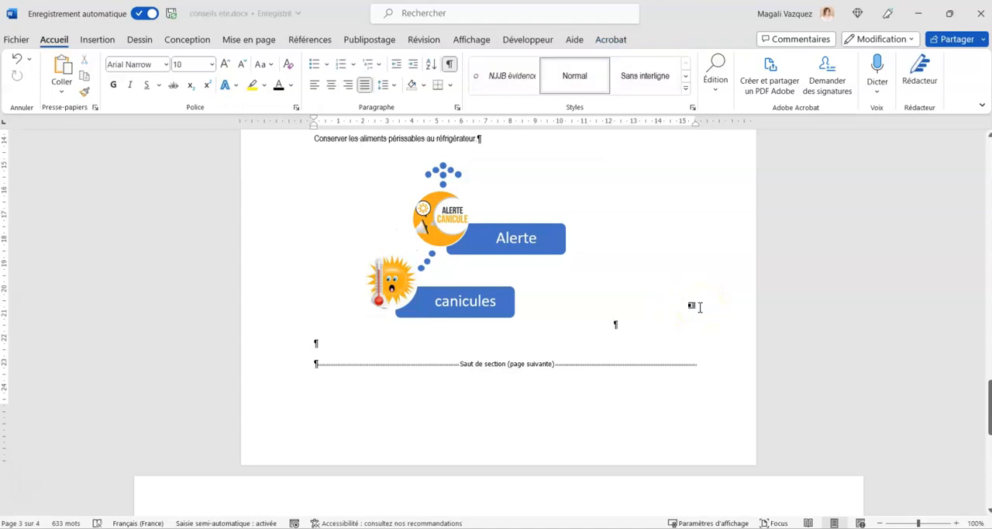
pyautogui.click(489, 275)
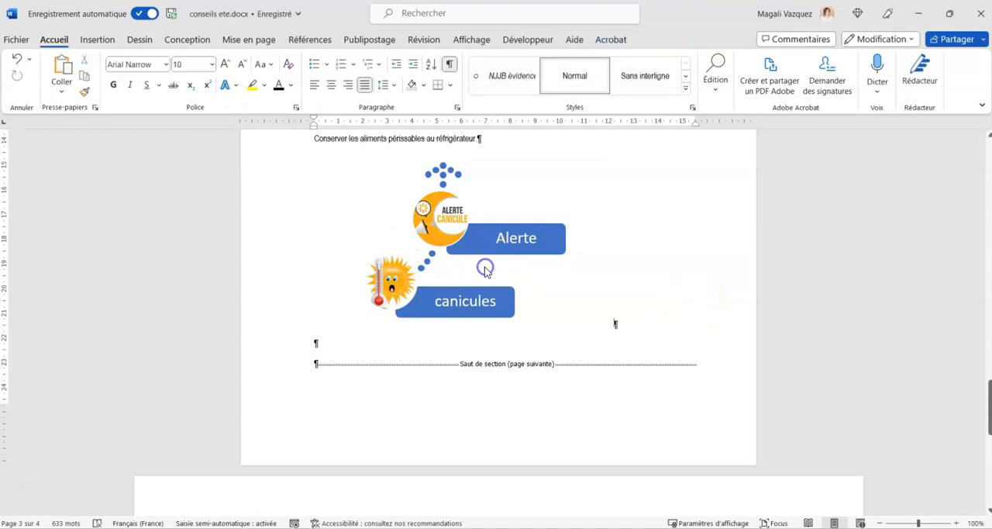
pyautogui.click(377, 345)
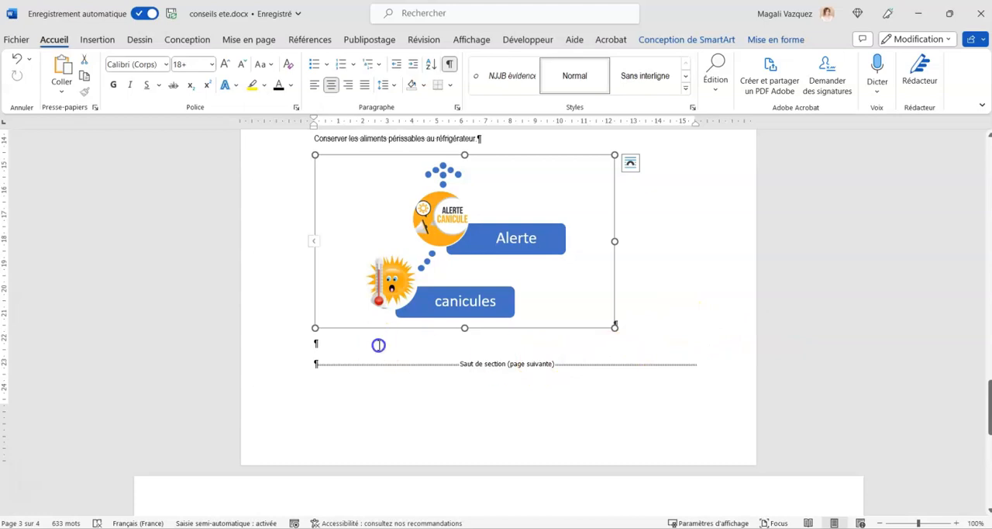
pyautogui.press('BackSpace')
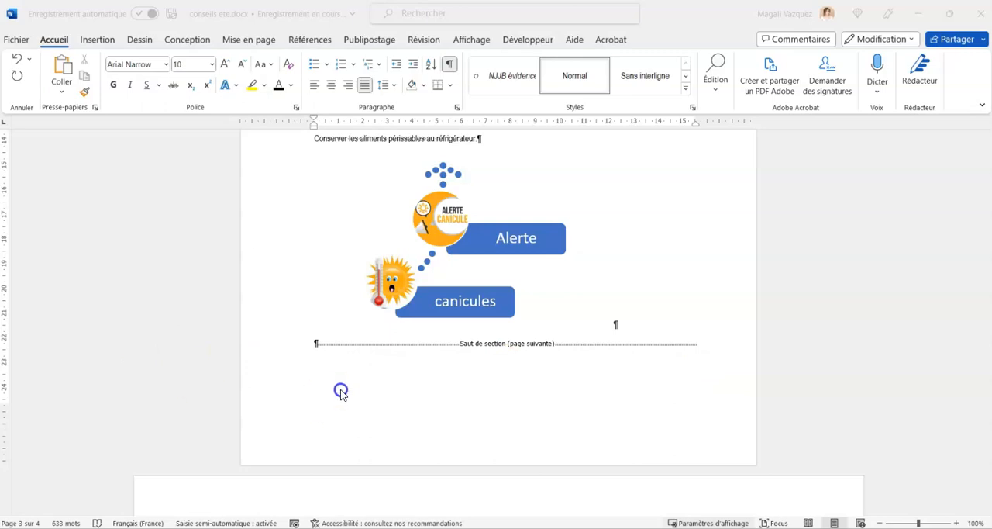
# Convert the six maxim paragraphs under heading 3 into a table with 2 columns, splitting the text at semicolons.
pyautogui.scroll(-5, 361, 370)
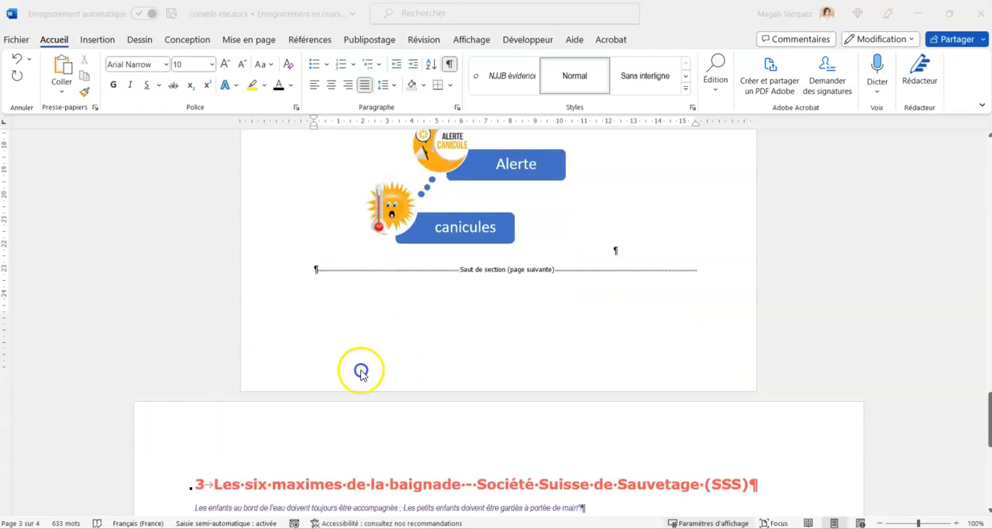
pyautogui.scroll(-3, 368, 372)
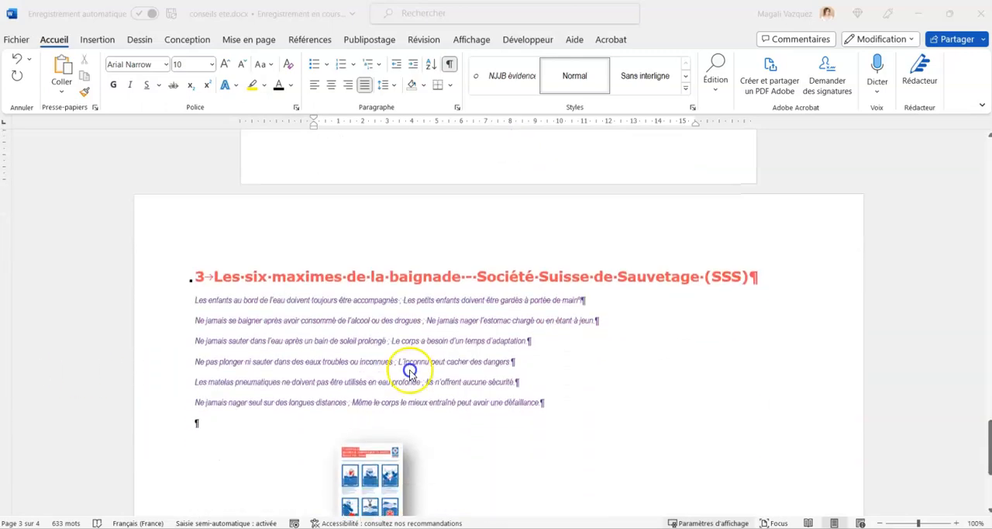
pyautogui.moveTo(514, 426); pyautogui.dragTo(190, 305)
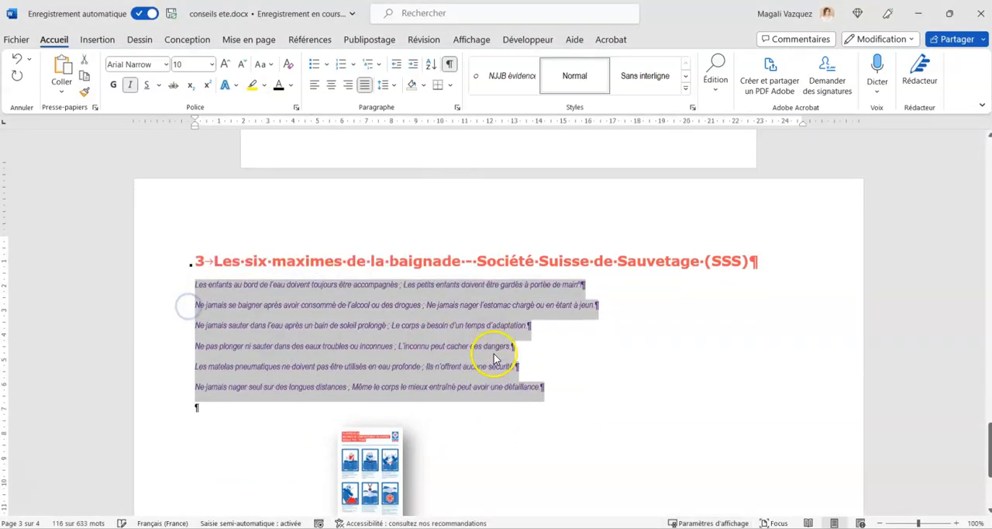
pyautogui.scroll(-2, 510, 358)
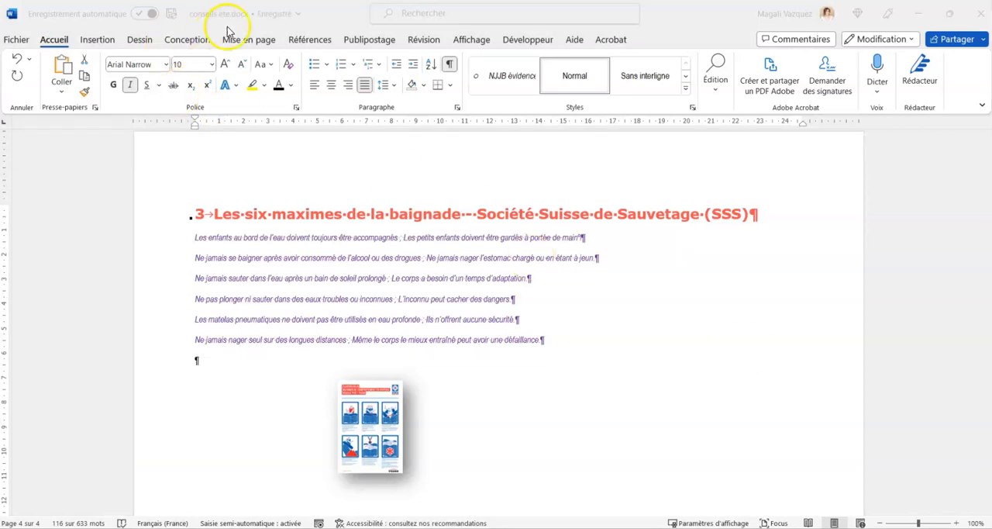
pyautogui.click(82, 39)
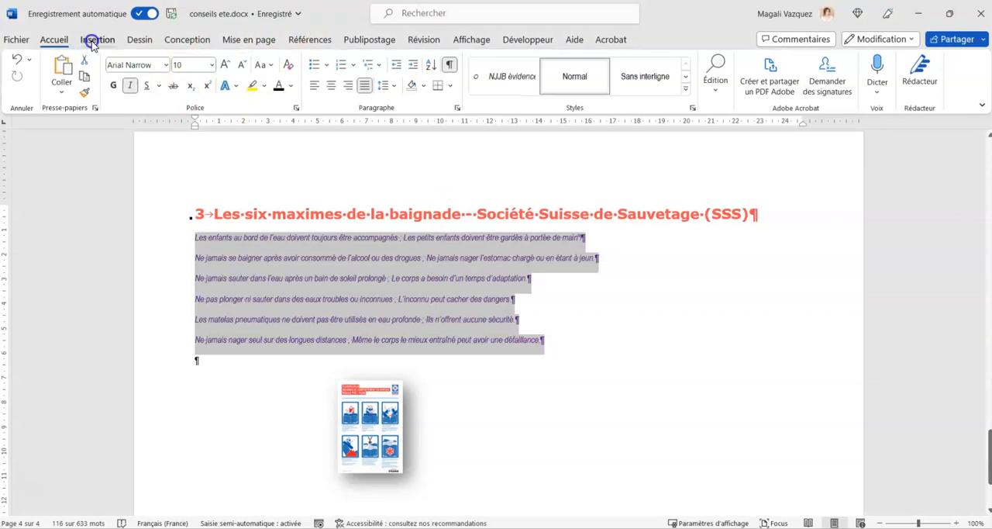
pyautogui.click(93, 40)
pyautogui.click(113, 84)
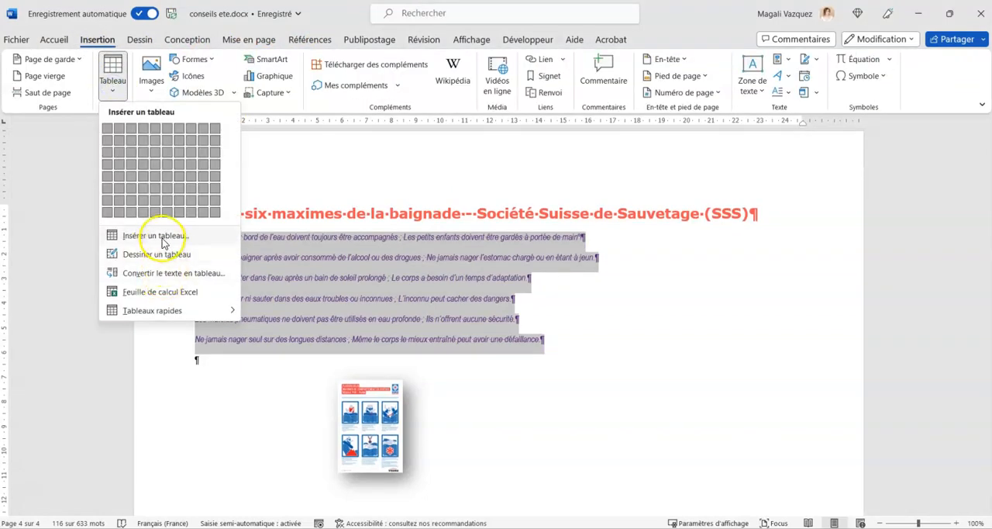
pyautogui.click(194, 276)
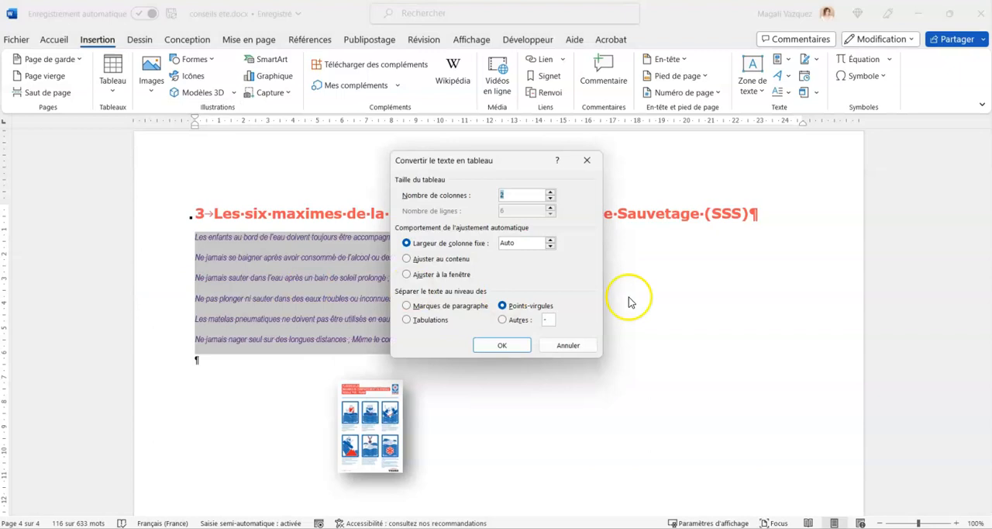
pyautogui.moveTo(495, 164); pyautogui.dragTo(714, 167)
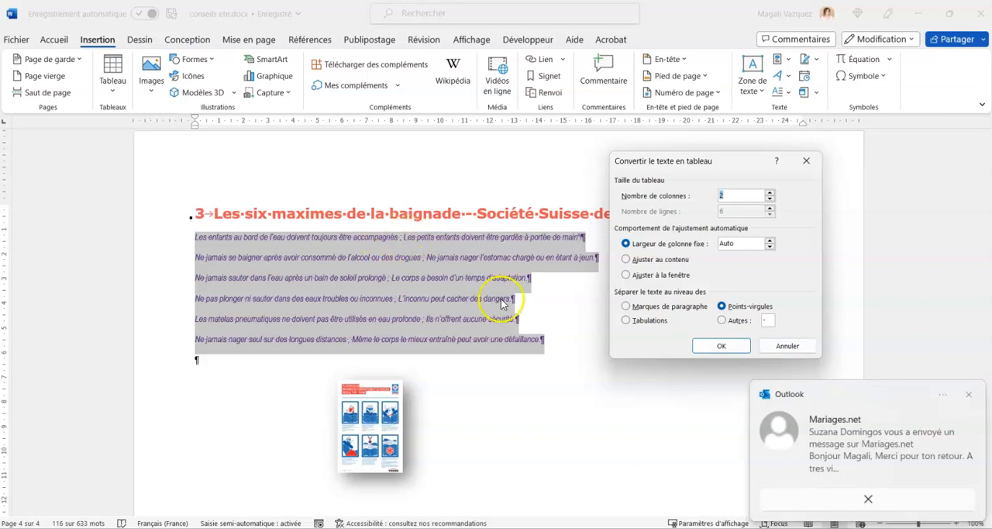
pyautogui.click(969, 396)
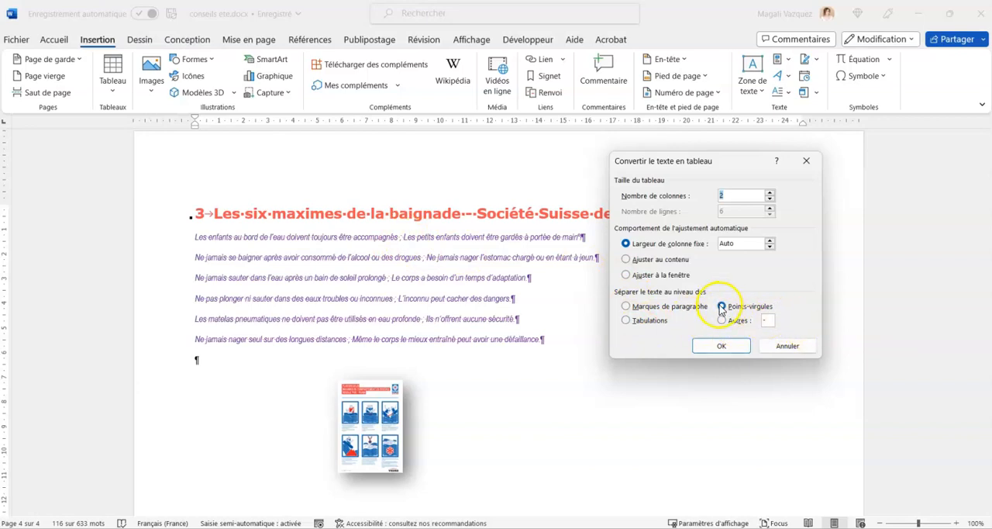
pyautogui.click(709, 353)
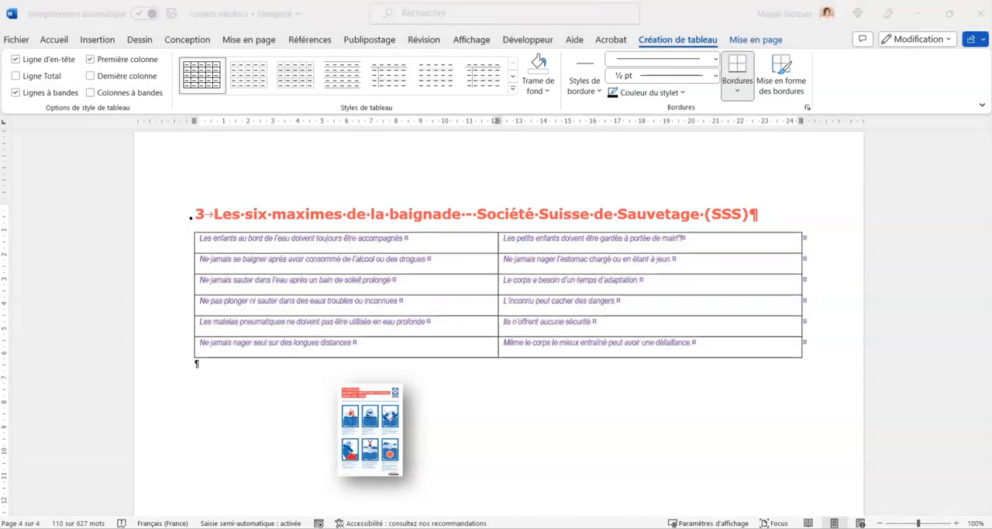
# Set the font colour of all text in the swimming maxims table to black.
pyautogui.click(533, 342)
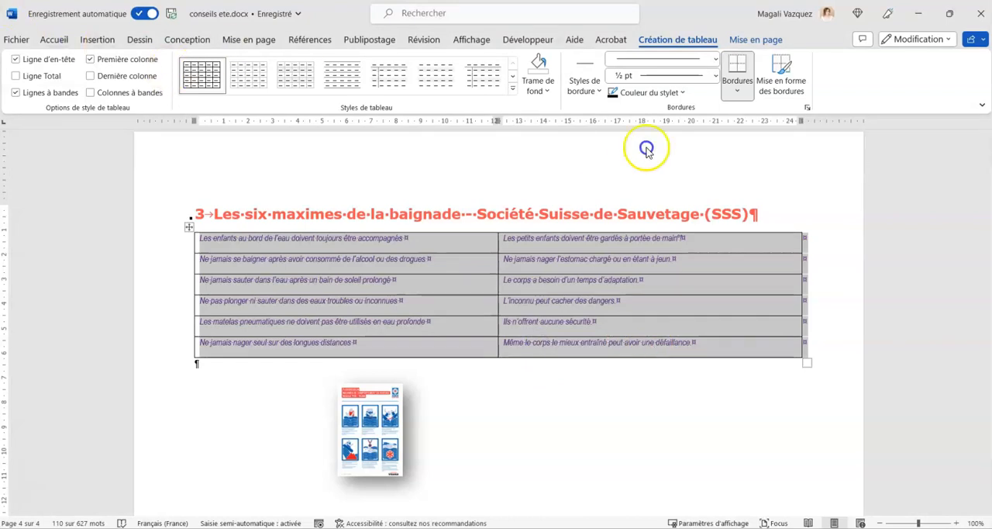
pyautogui.click(67, 43)
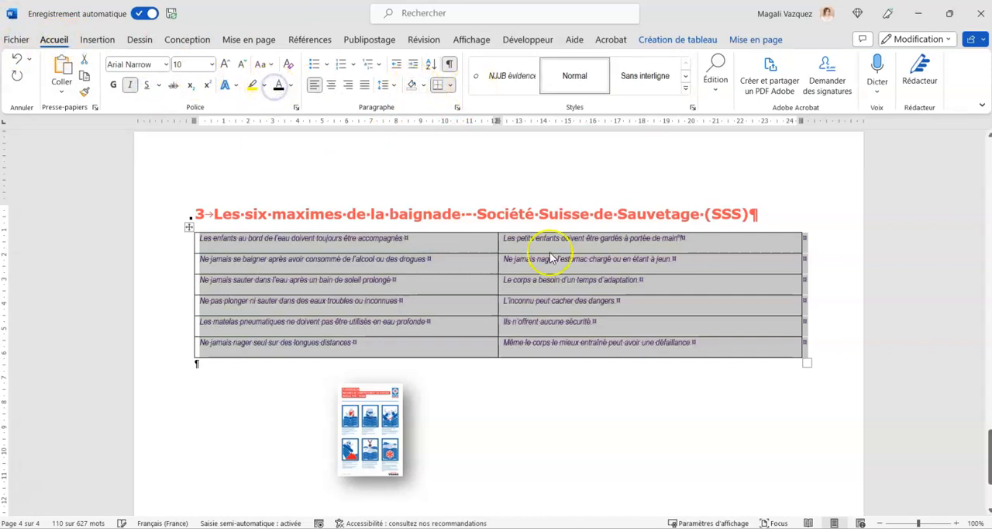
pyautogui.click(651, 403)
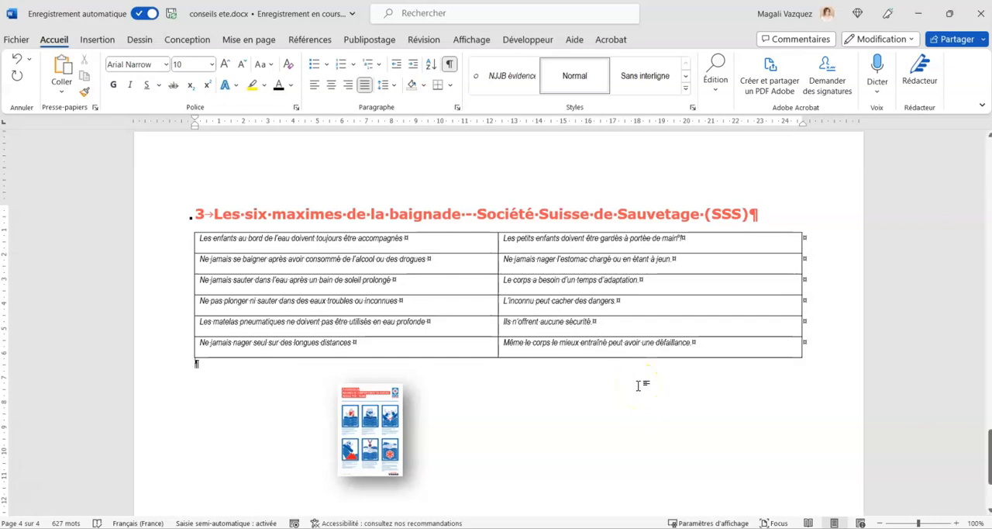
# Copy the NJJB logo line "Programme d'été – Soleil et baignade, visez la sécurité" from the first page into the section 1 footer.
pyautogui.scroll(5, 438, 388)
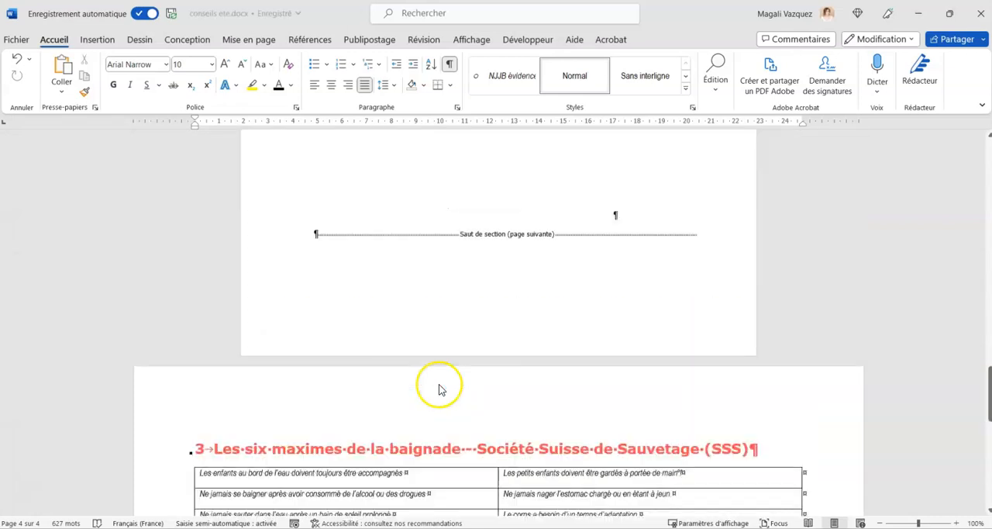
pyautogui.scroll(10, 439, 388)
pyautogui.scroll(10, 440, 384)
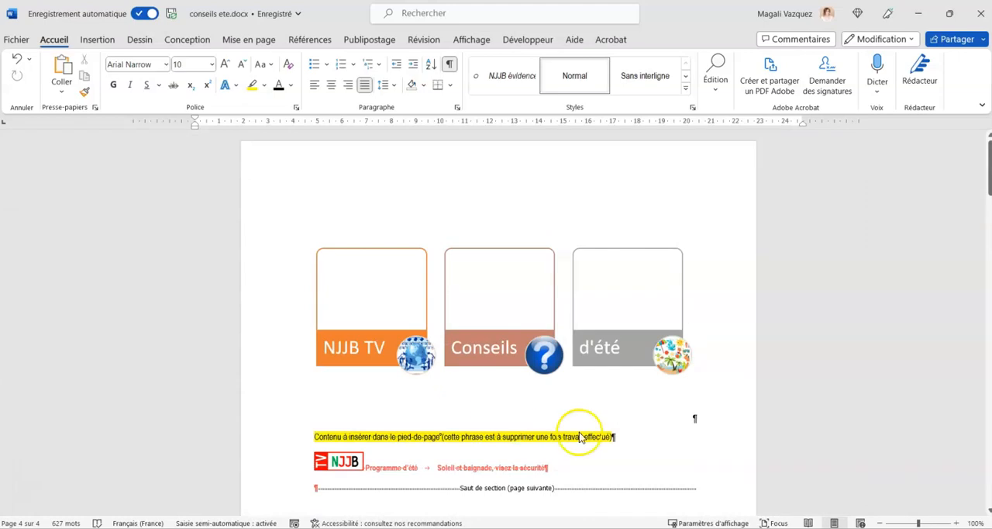
pyautogui.scroll(-2, 500, 458)
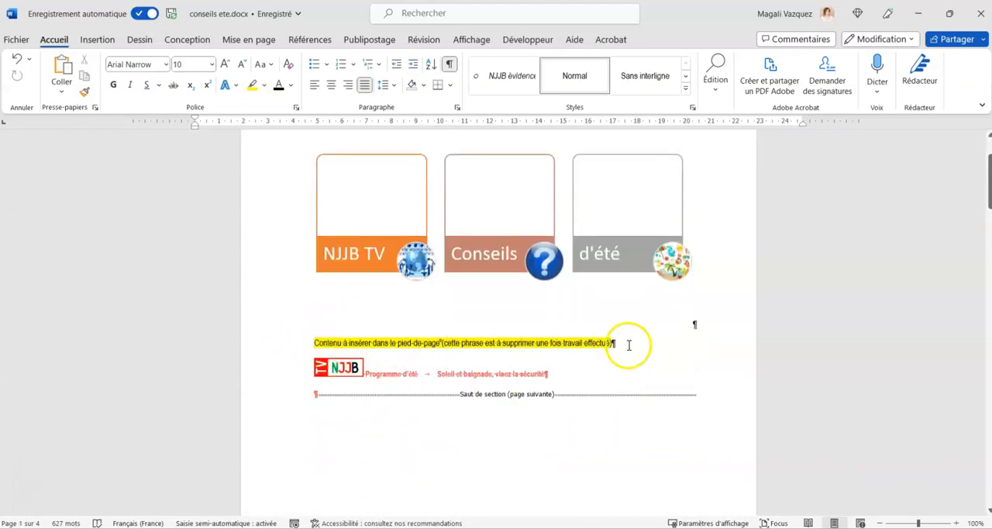
pyautogui.click(301, 370)
pyautogui.hotkey('ctrl', 'c')
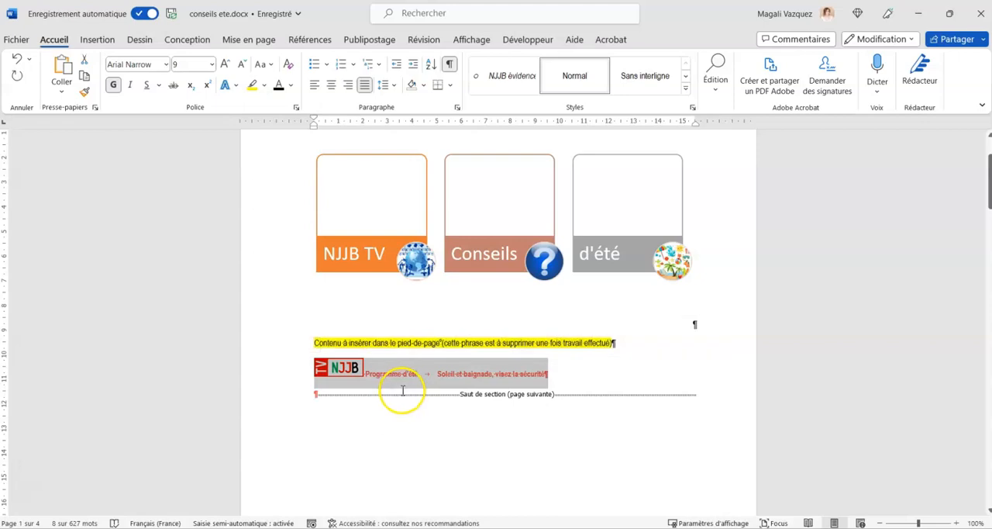
pyautogui.scroll(-5, 401, 380)
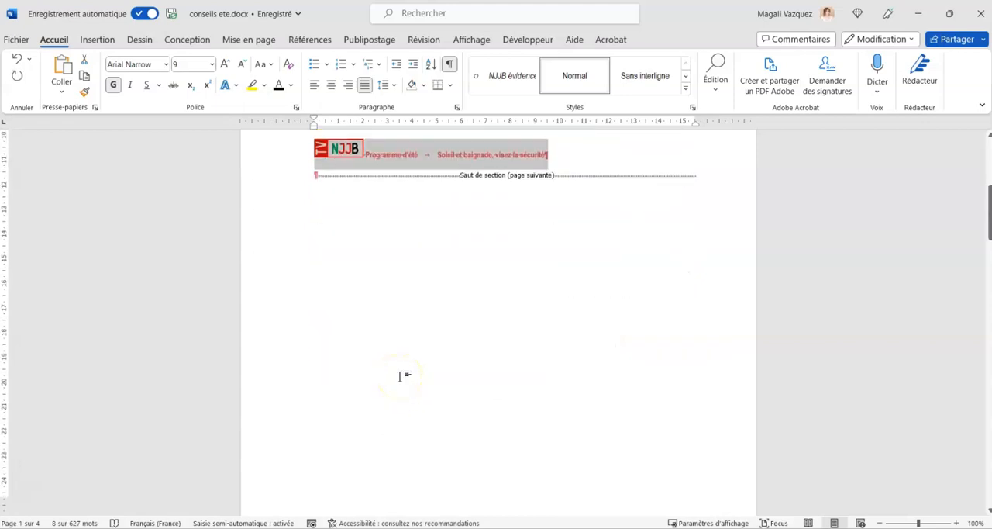
pyautogui.scroll(-3, 398, 377)
pyautogui.click(398, 418)
pyautogui.doubleClick(397, 421)
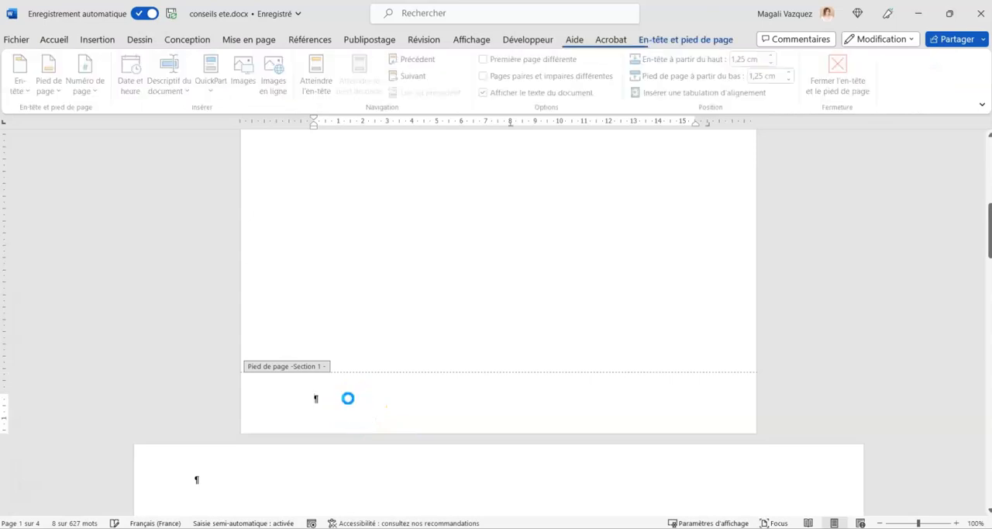
pyautogui.hotkey('ctrl', 'v')
# Delete the empty paragraph below the logo line in the section 1 footer and place the cursor before "Soleil".
pyautogui.click(334, 402)
pyautogui.press('BackSpace')
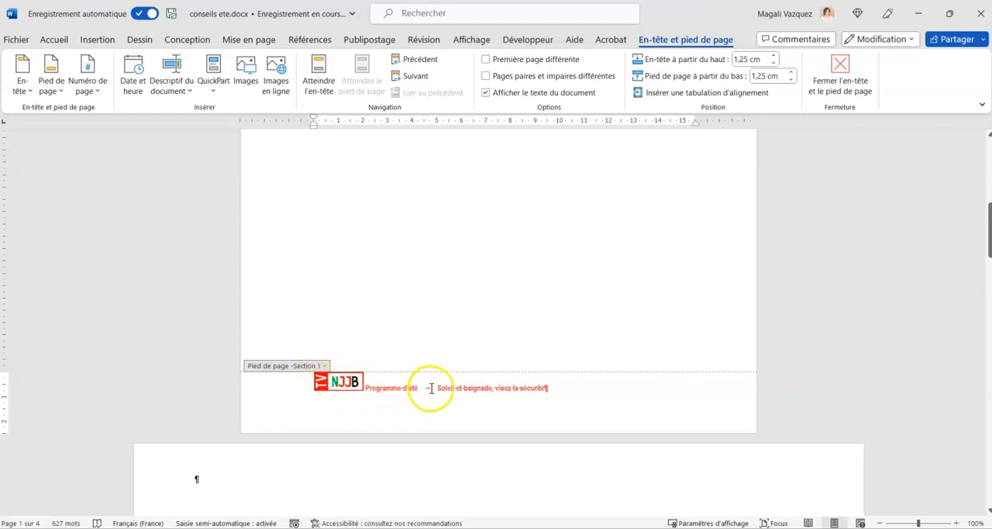
pyautogui.click(561, 390)
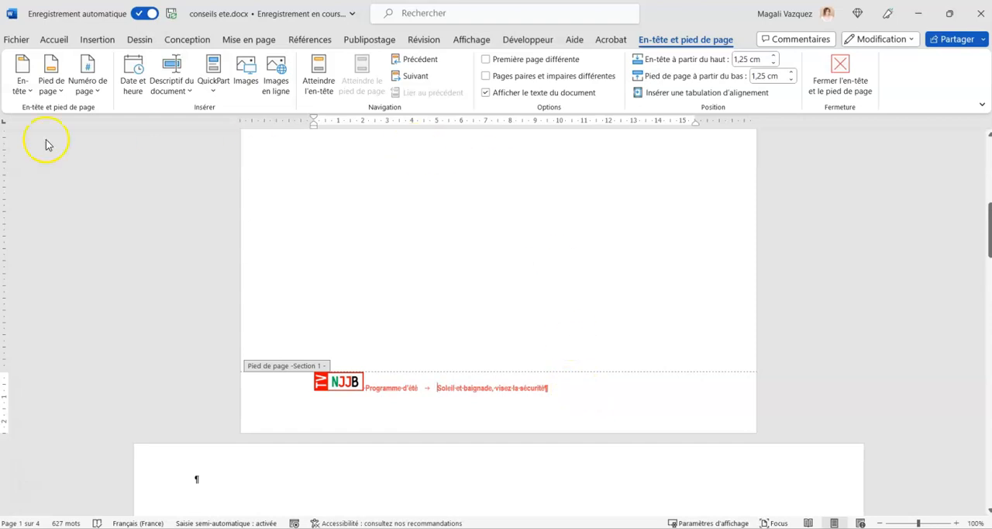
# Centre "Soleil et baignade, visez la sécurité" in the section 1 footer with a centred tab stop at 8 cm.
pyautogui.click(505, 131)
pyautogui.click(510, 125)
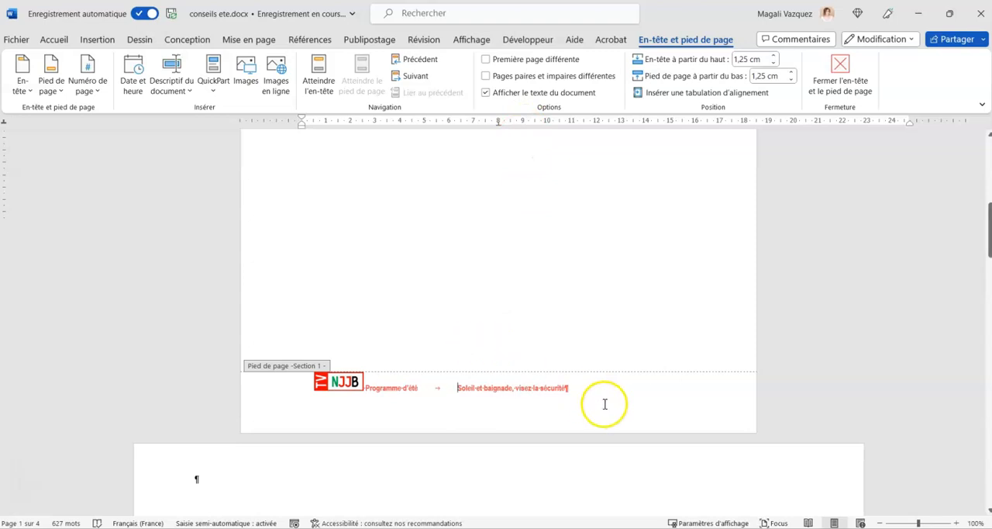
pyautogui.click(590, 389)
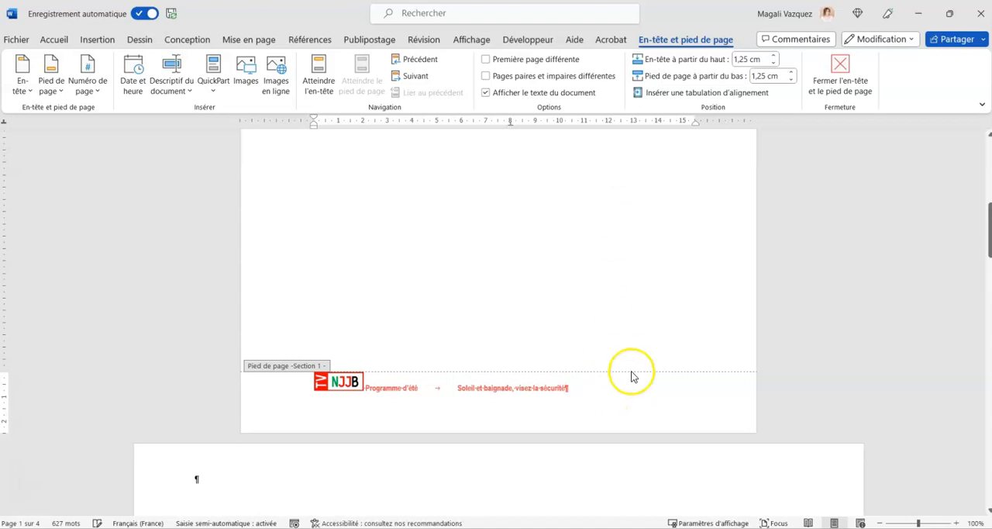
# Enable different odd and even pages and place the cursor at the end of the section 1 odd-page footer line.
pyautogui.click(485, 80)
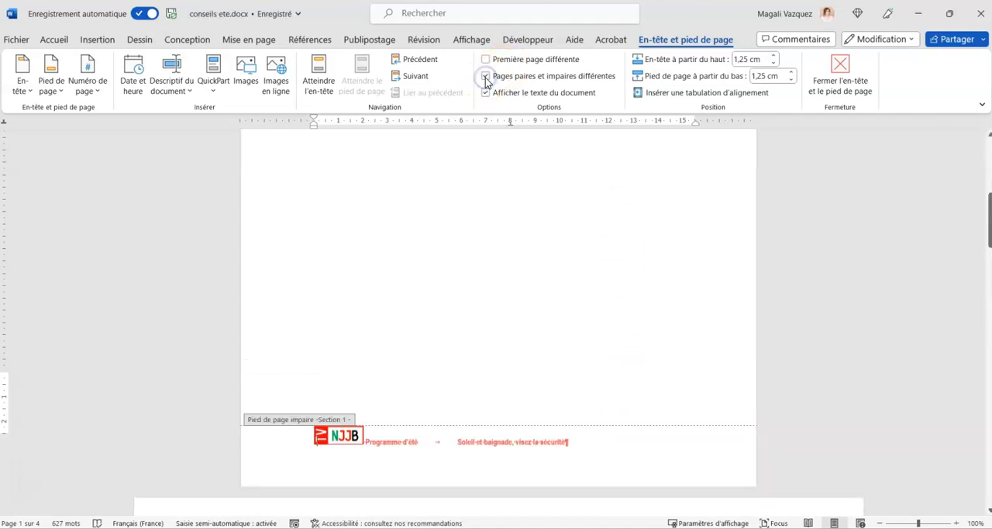
pyautogui.click(586, 457)
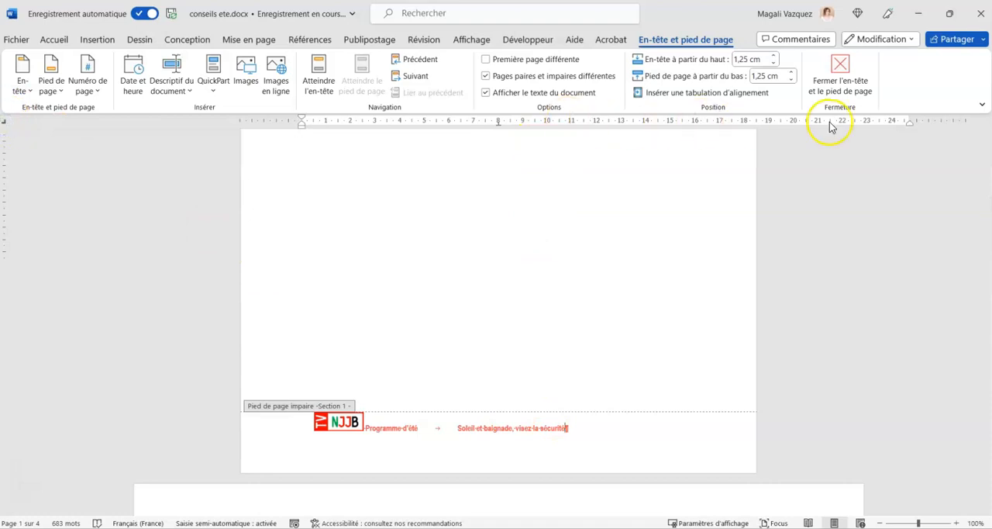
pyautogui.click(598, 428)
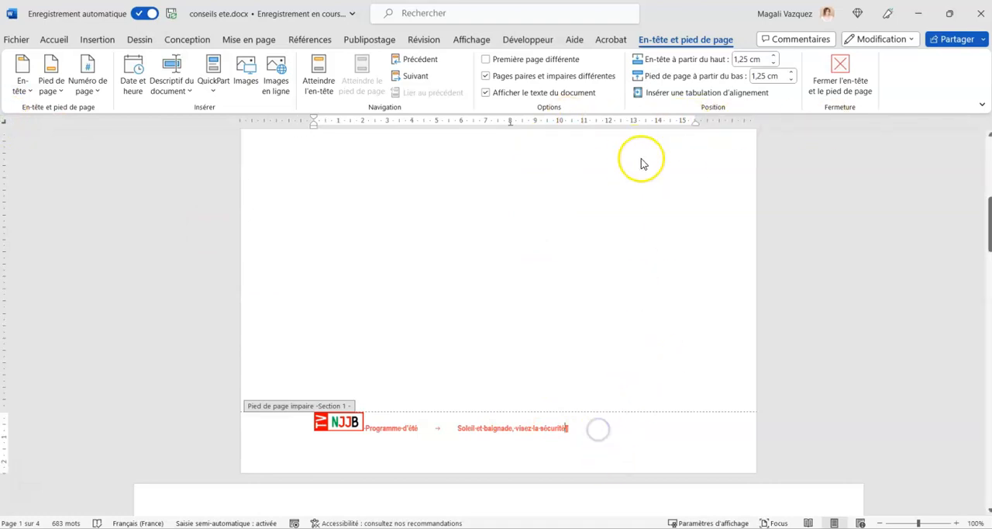
# Add a right-aligned tab stop at the right margin of the section 1 footer and enter "Page" at that tab.
pyautogui.moveTo(662, 126); pyautogui.dragTo(693, 123)
pyautogui.press('Tab')
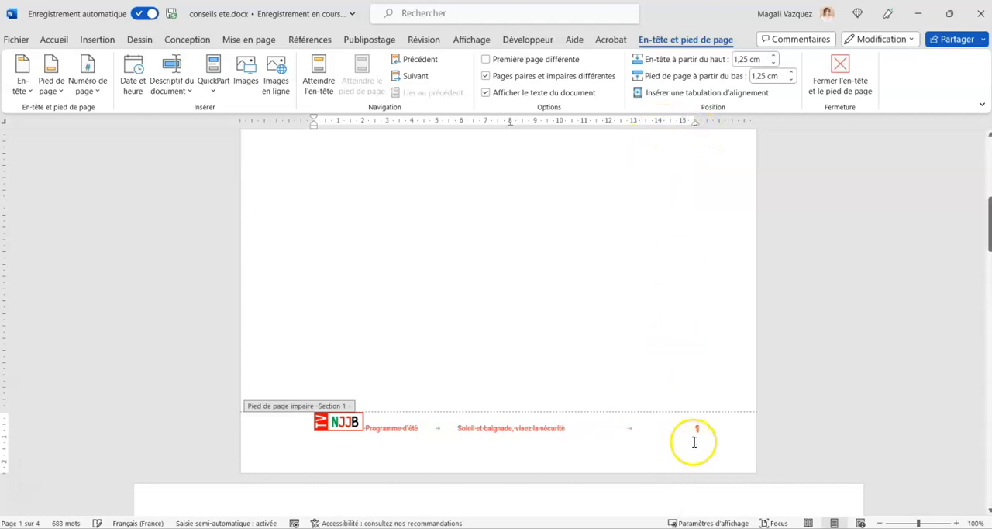
pyautogui.write('Page')
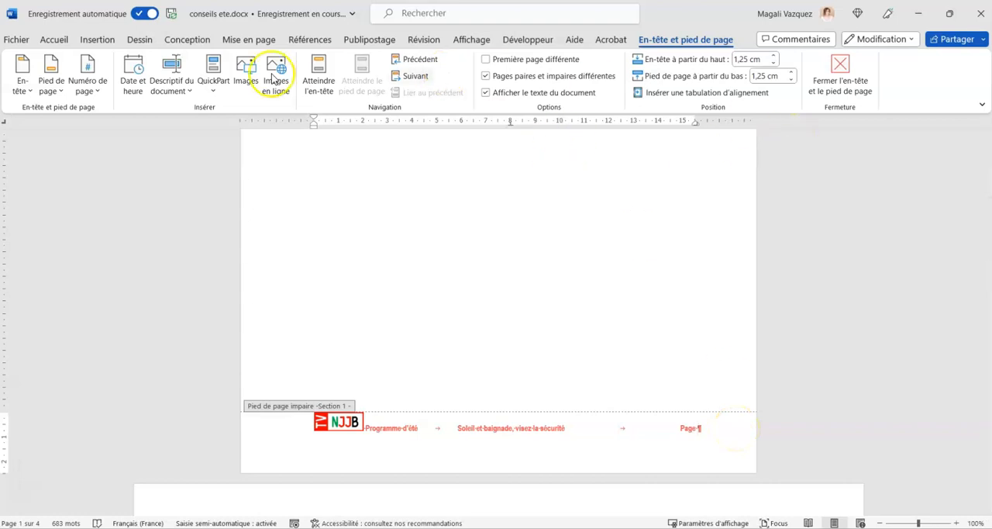
# Insert the Page field after "Page" in the section 1 footer, followed by the word "sur".
pyautogui.click(182, 89)
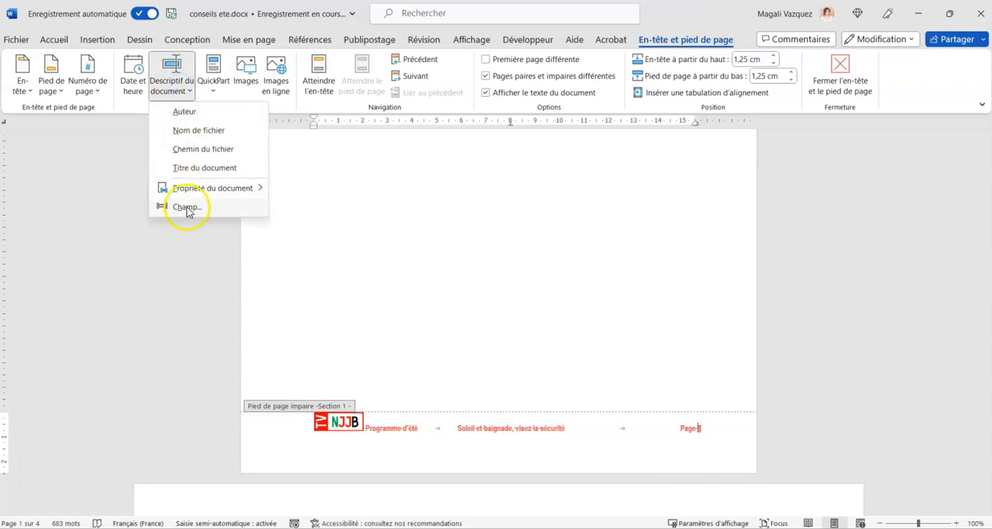
pyautogui.click(186, 208)
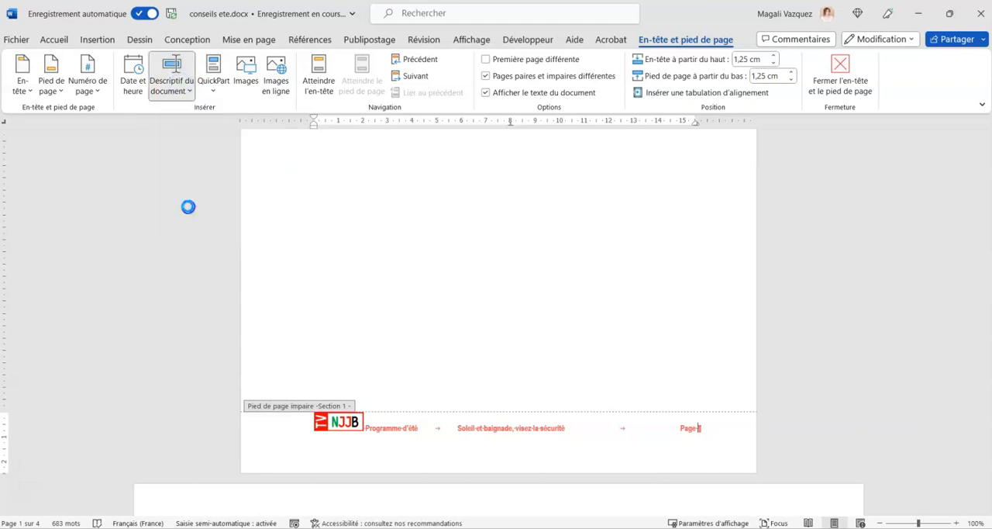
pyautogui.scroll(-20, 306, 295)
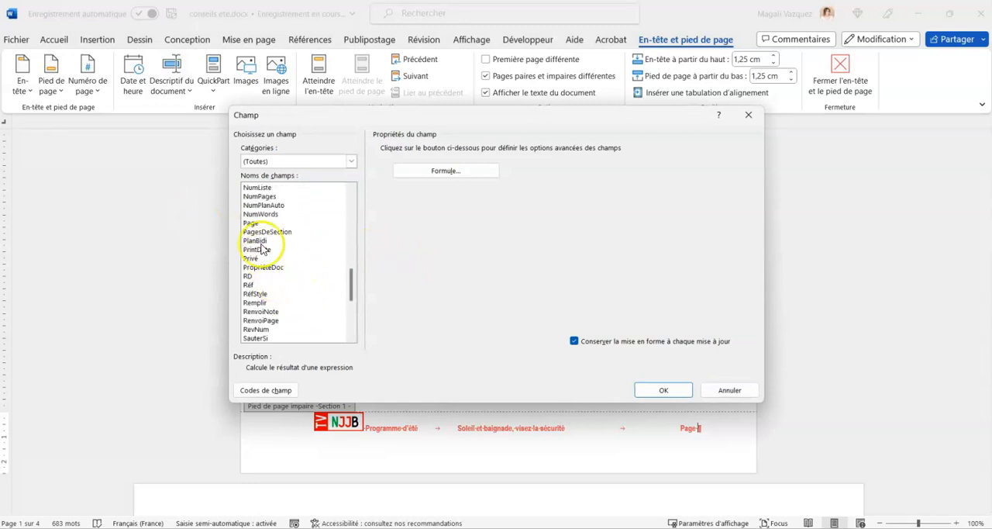
pyautogui.click(251, 222)
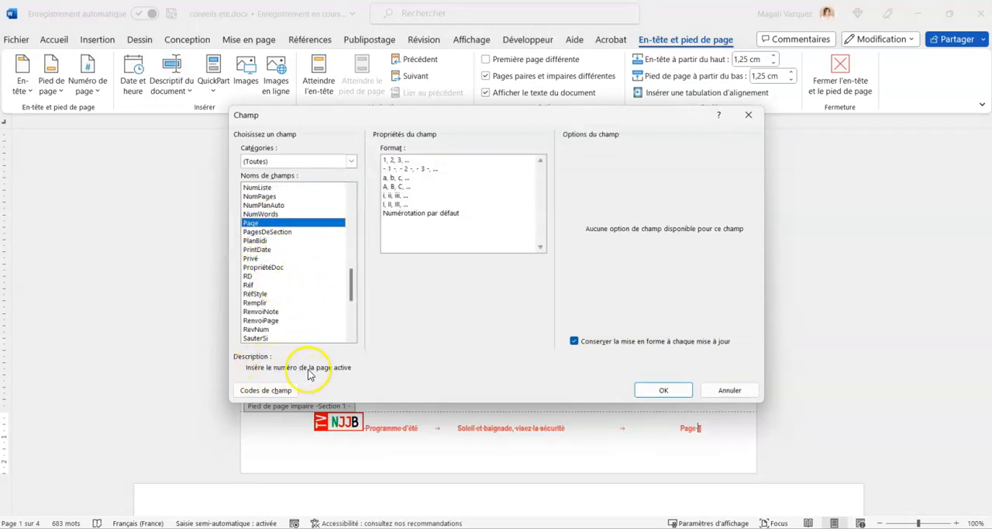
pyautogui.click(664, 390)
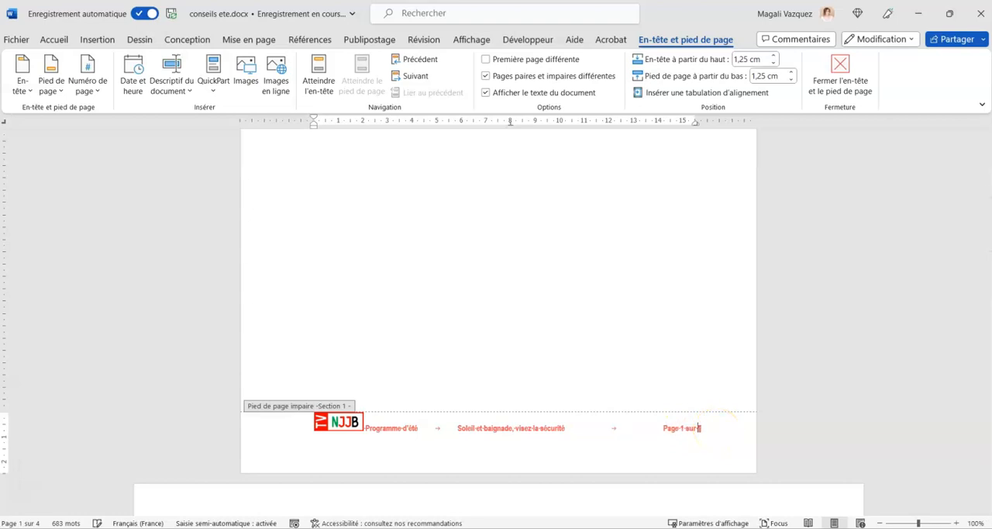
# Insert the NumPages field after "sur" in the section 1 footer.
pyautogui.click(178, 88)
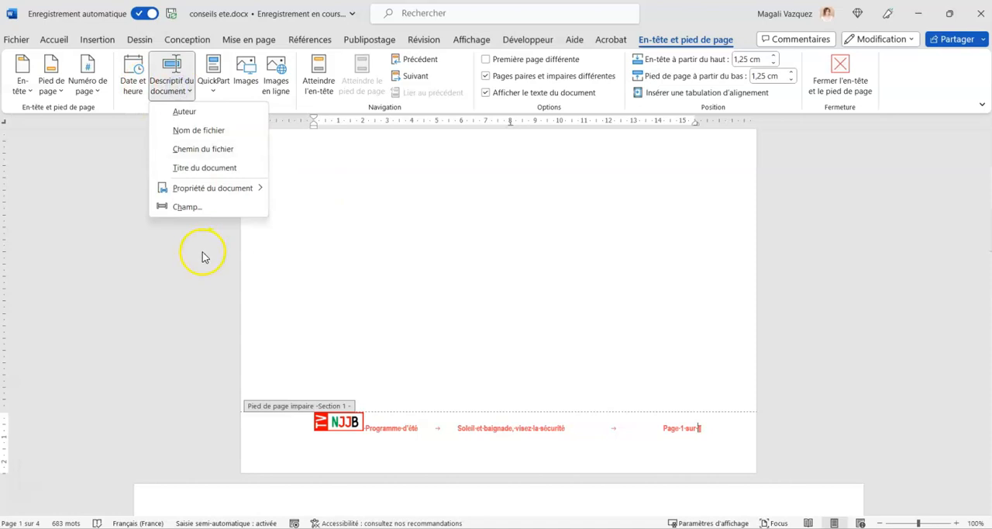
pyautogui.click(188, 206)
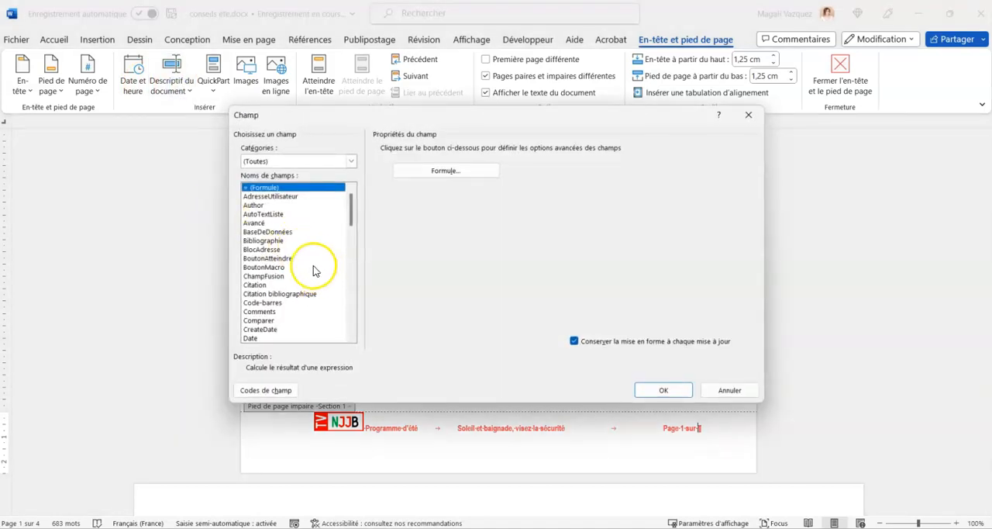
pyautogui.scroll(-15, 302, 260)
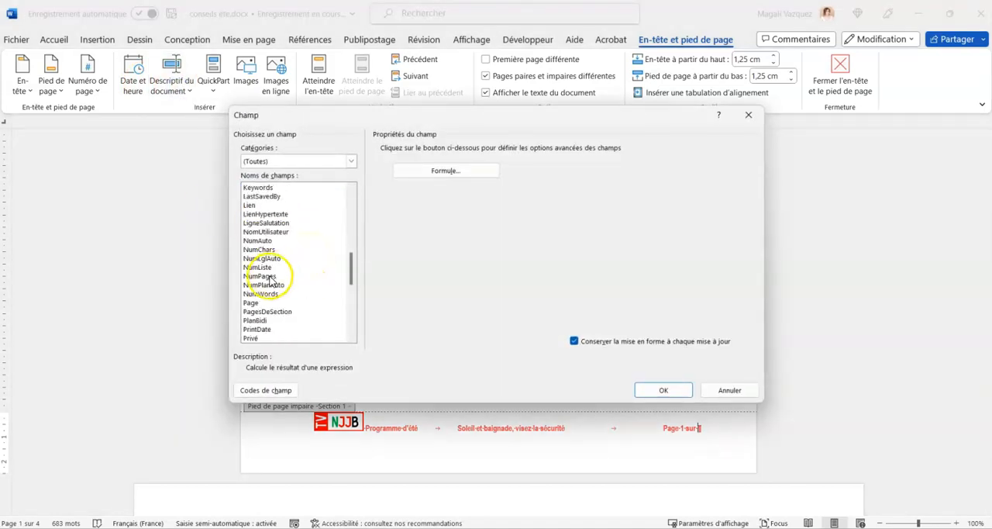
pyautogui.click(267, 277)
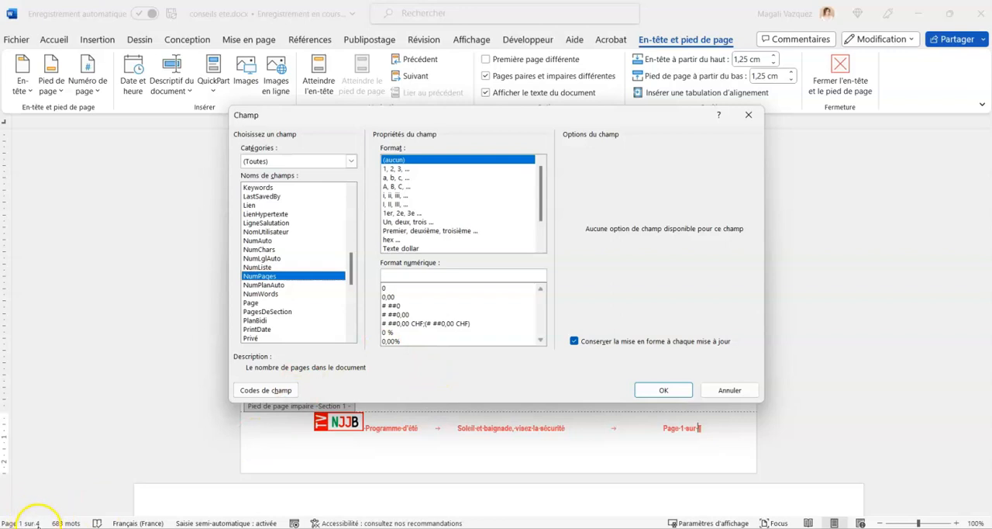
pyautogui.click(663, 390)
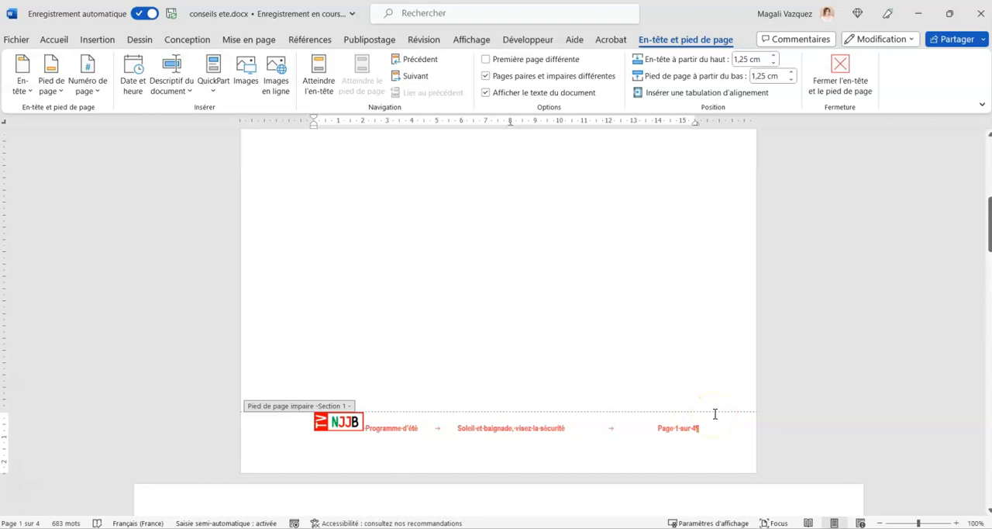
# Copy the complete footer line of section 1 and enable a different first page for that section.
pyautogui.tripleClick(562, 427)
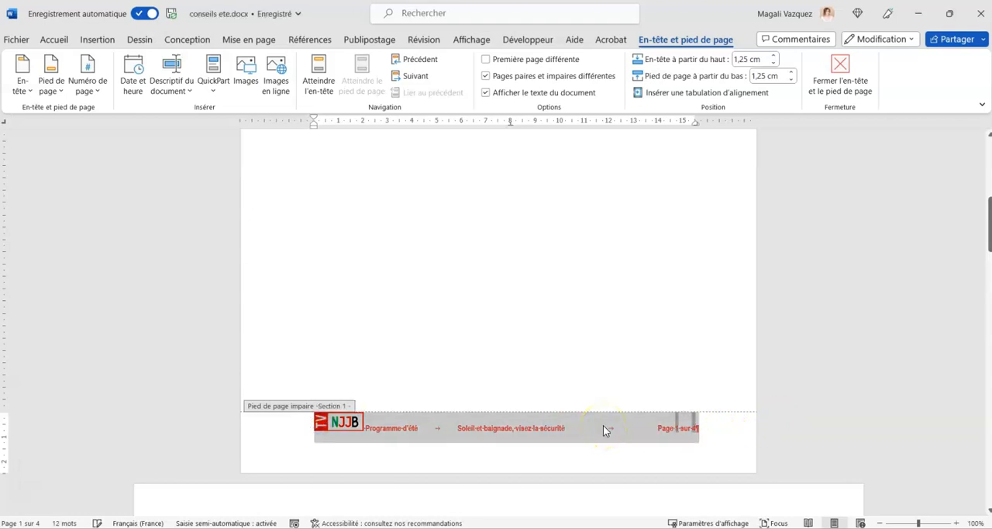
pyautogui.click(711, 432)
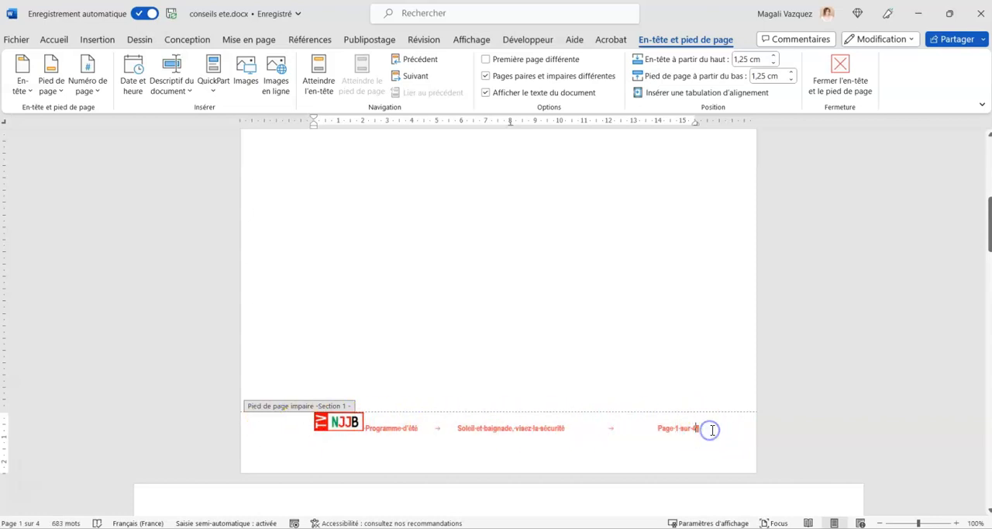
pyautogui.click(486, 60)
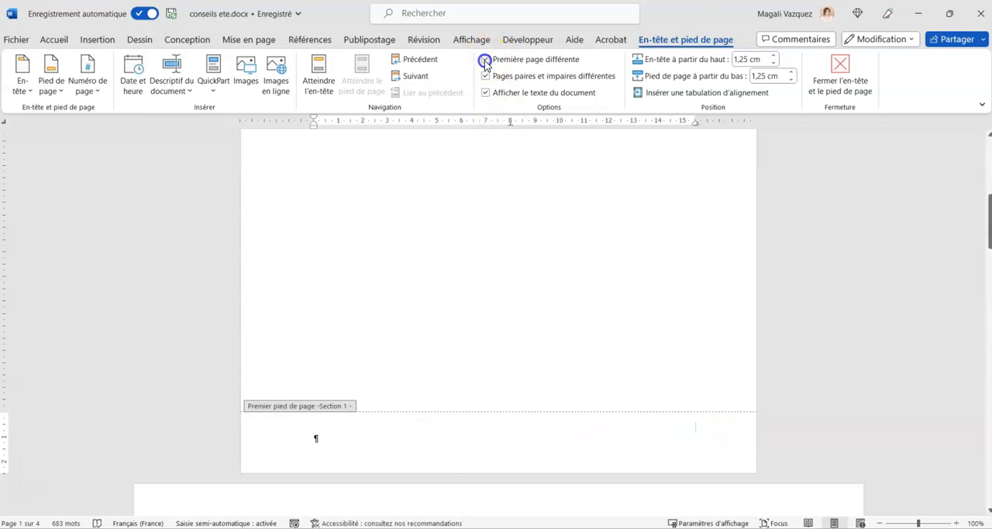
# Paste the copied footer line into the even-page footer of section 2 and remove the empty paragraph below it.
pyautogui.scroll(-8, 496, 463)
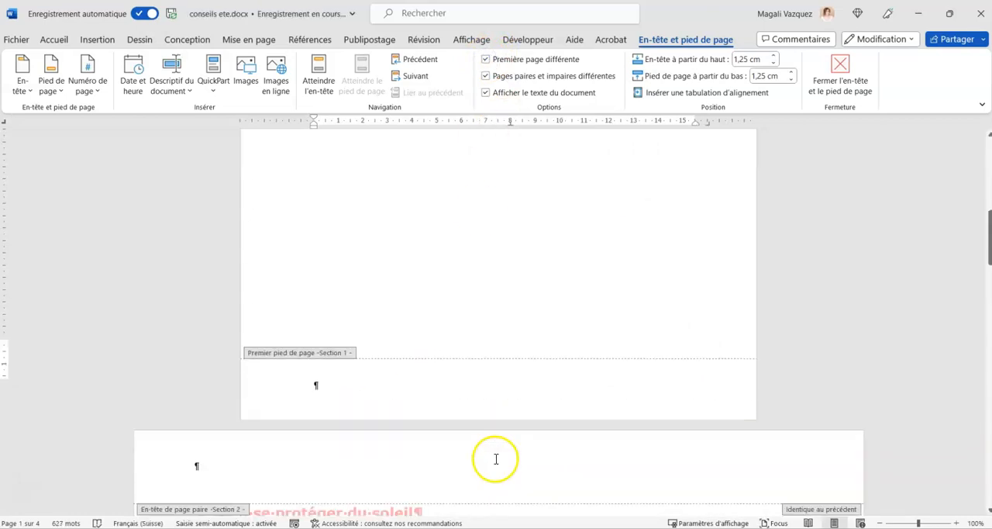
pyautogui.scroll(-3, 496, 464)
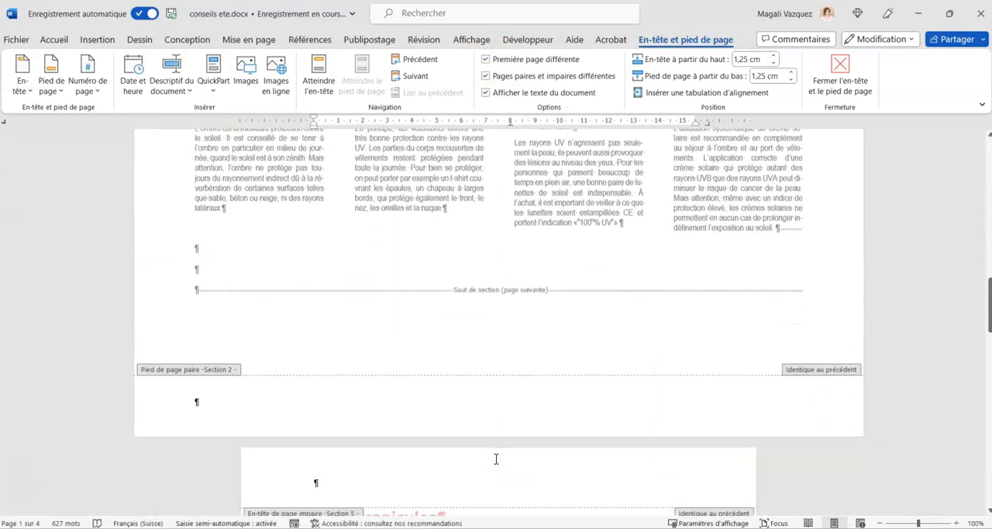
pyautogui.click(189, 400)
pyautogui.write("Programme d'été\tSoleil et baignade, visez la sécurité\tPage 2 sur 4")
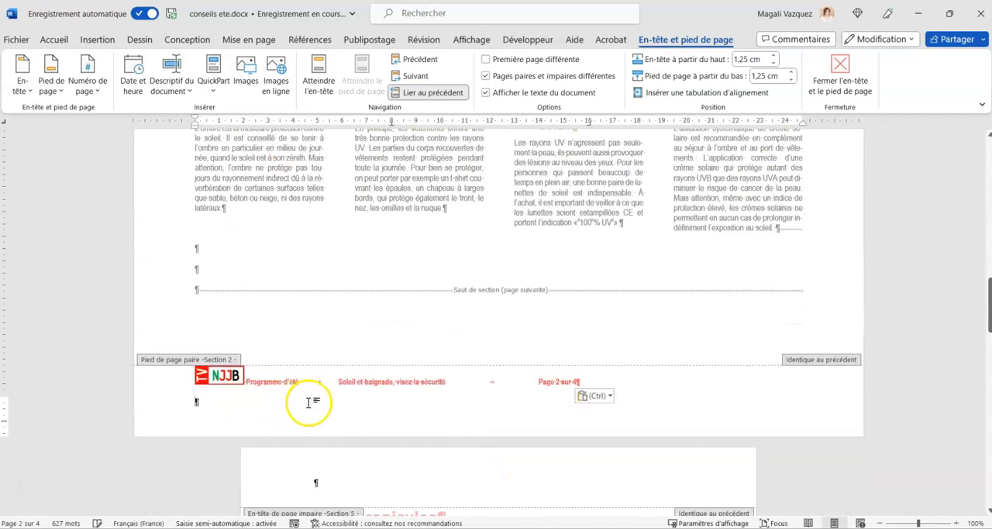
pyautogui.press('BackSpace')
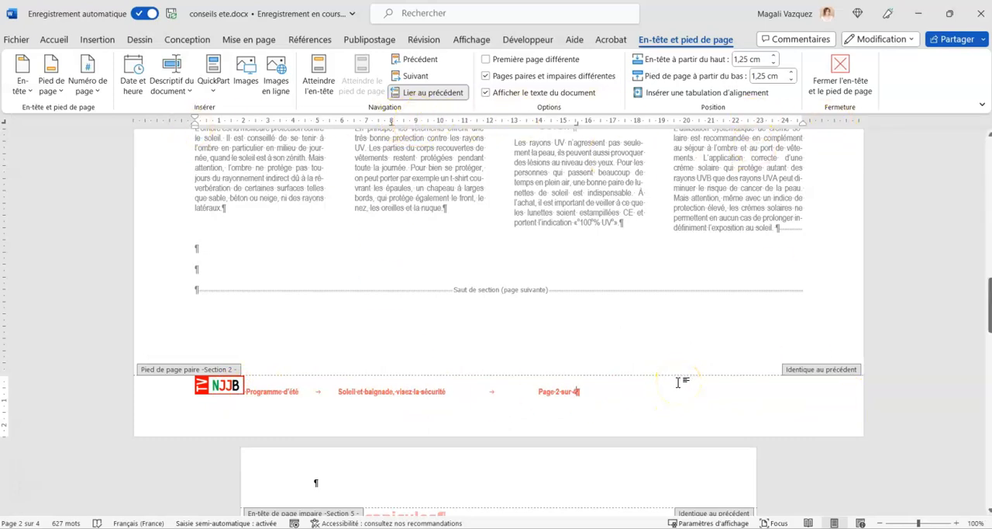
# Move the even-page footer's right tab stop to the right margin and its centred tab stop to about 13 cm in section 2.
pyautogui.scroll(-10, 678, 372)
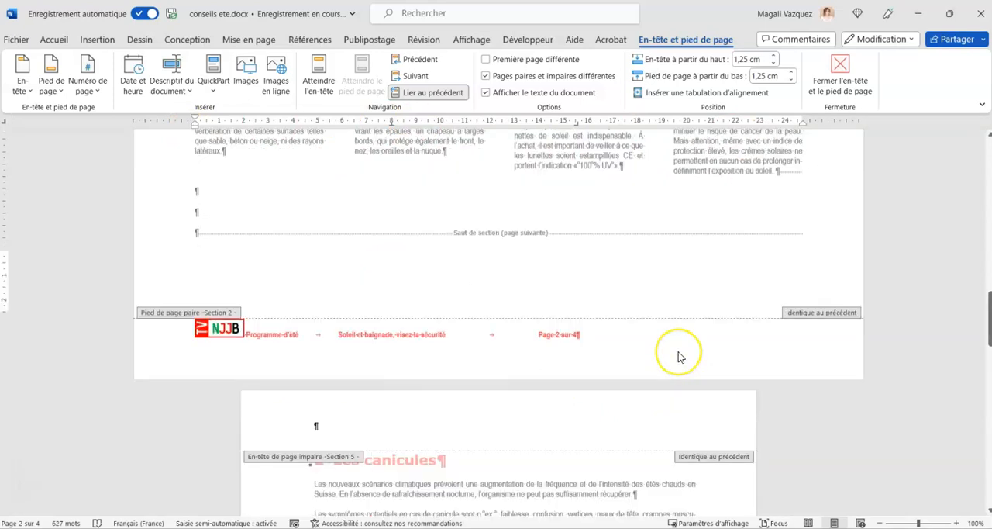
pyautogui.scroll(-5, 678, 357)
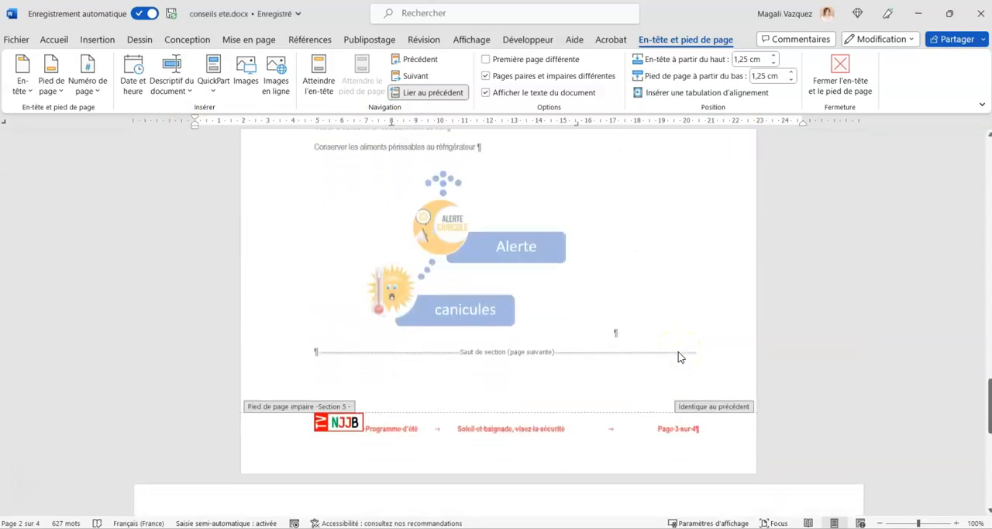
pyautogui.scroll(-8, 734, 403)
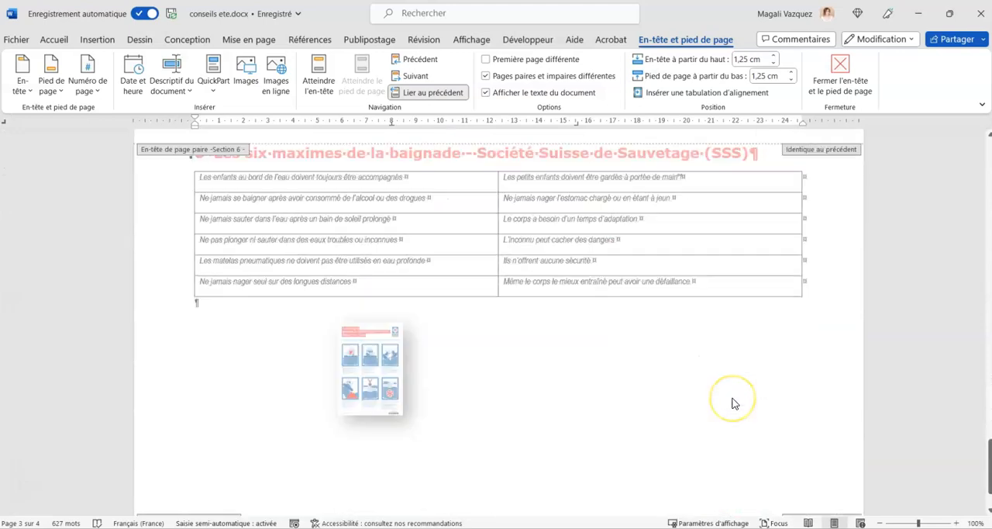
pyautogui.click(617, 459)
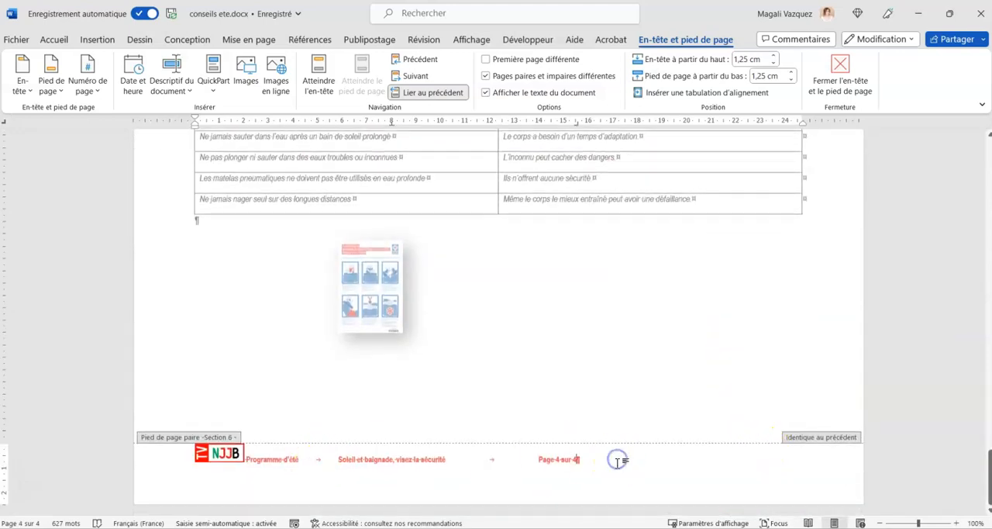
pyautogui.scroll(15, 618, 464)
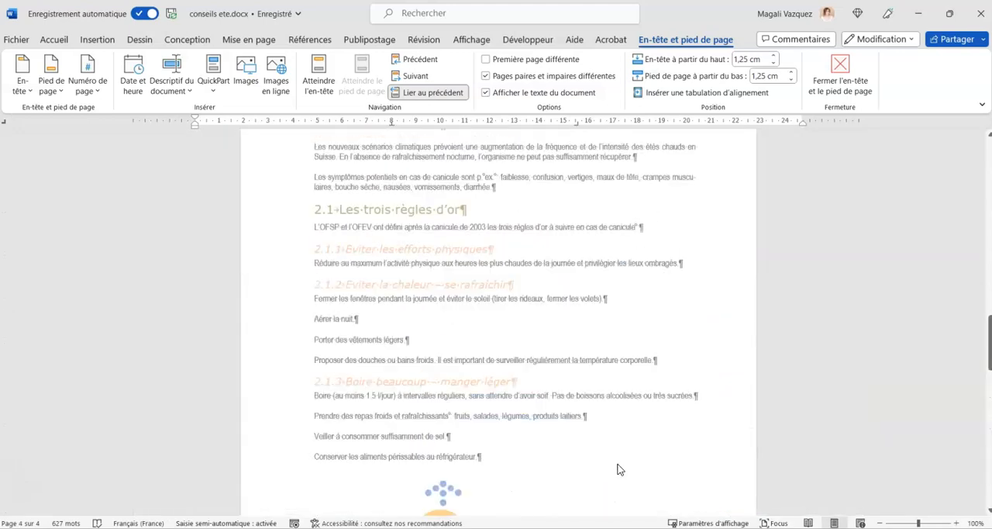
pyautogui.scroll(3, 618, 464)
pyautogui.click(601, 357)
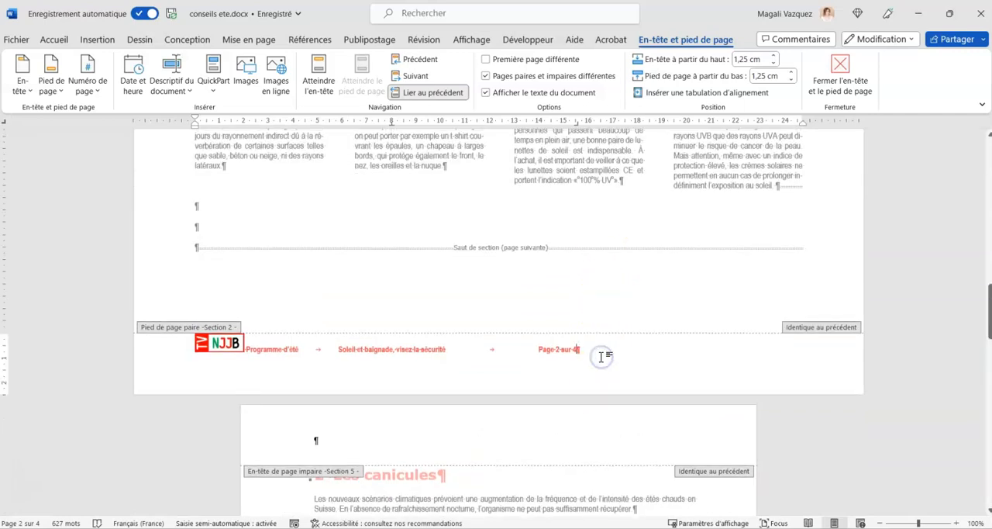
pyautogui.moveTo(577, 124); pyautogui.dragTo(802, 126)
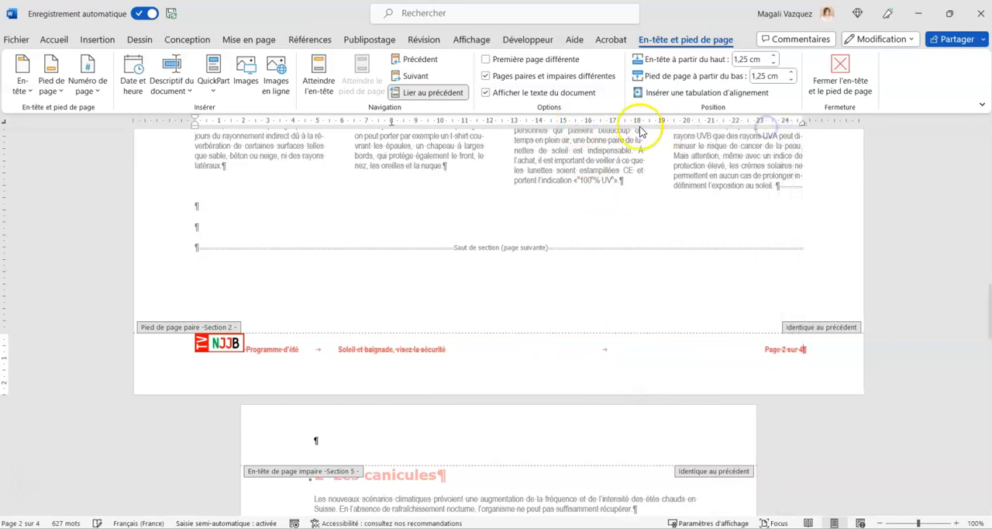
pyautogui.moveTo(392, 125); pyautogui.dragTo(513, 127)
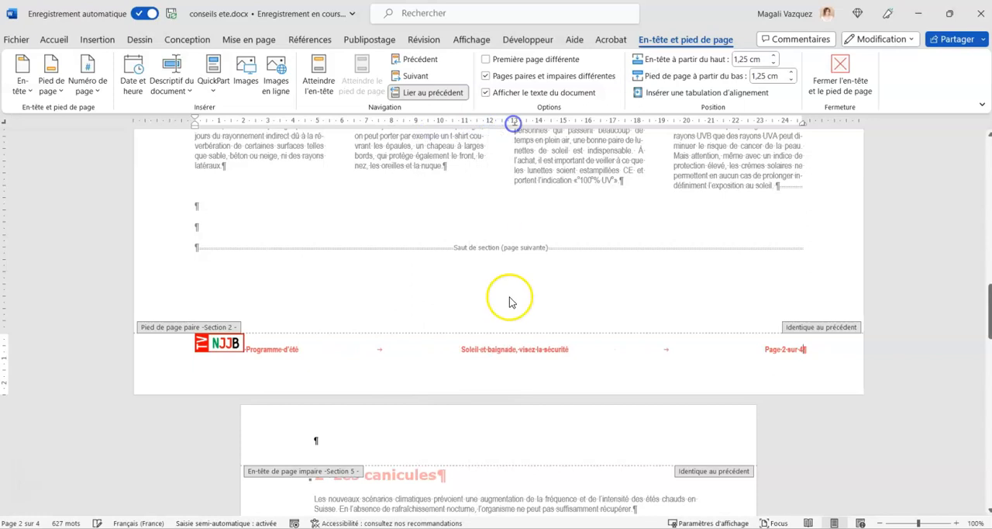
# Check the alignment of the footer line on pages 3 and 4, in sections 5 and 6.
pyautogui.scroll(-5, 510, 301)
pyautogui.scroll(-6, 510, 308)
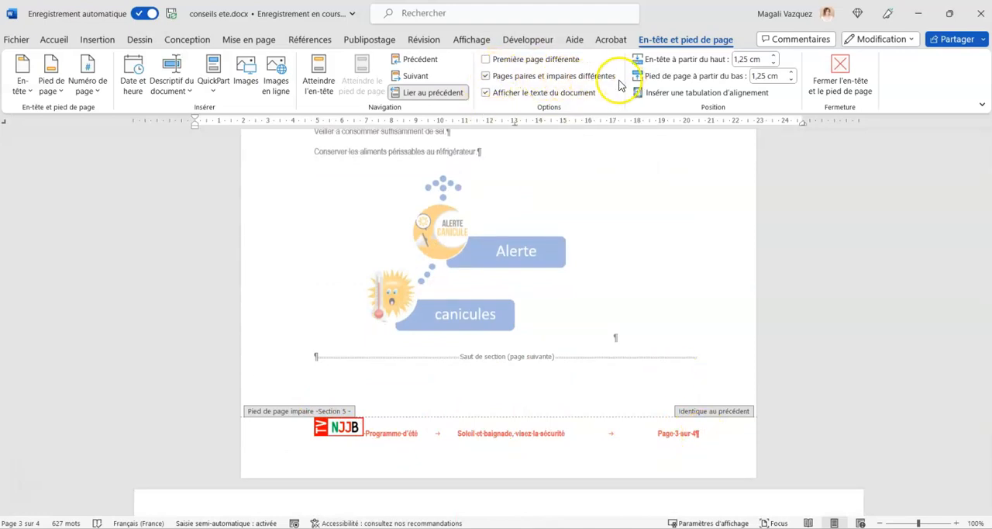
pyautogui.click(714, 432)
pyautogui.scroll(-3, 466, 317)
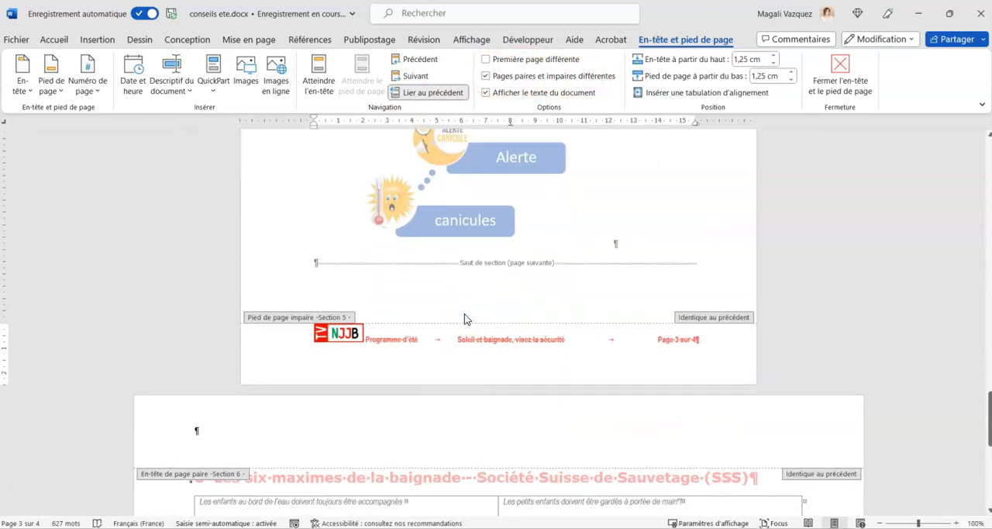
pyautogui.scroll(-20, 464, 314)
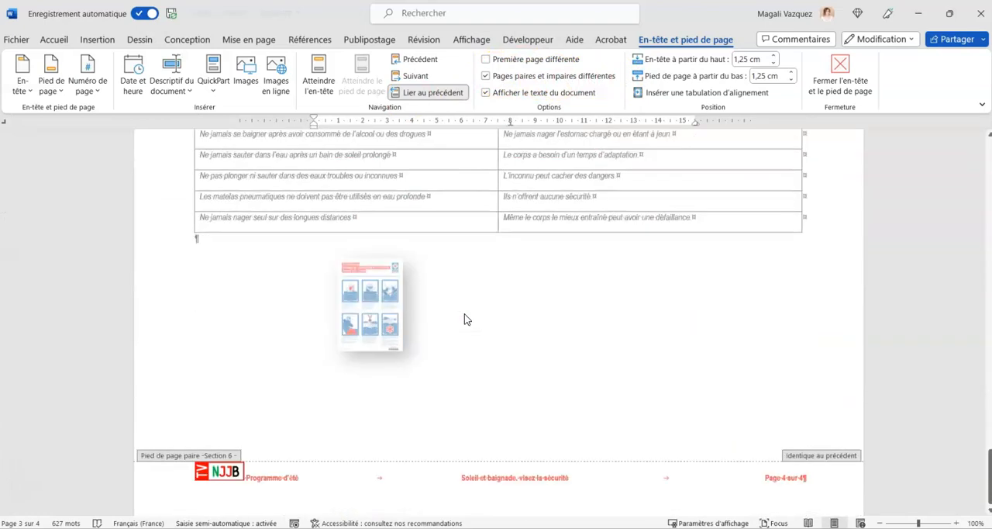
# Finish reviewing the footer of section 6 on page 4 and leave header and footer editing.
pyautogui.click(325, 474)
pyautogui.click(610, 460)
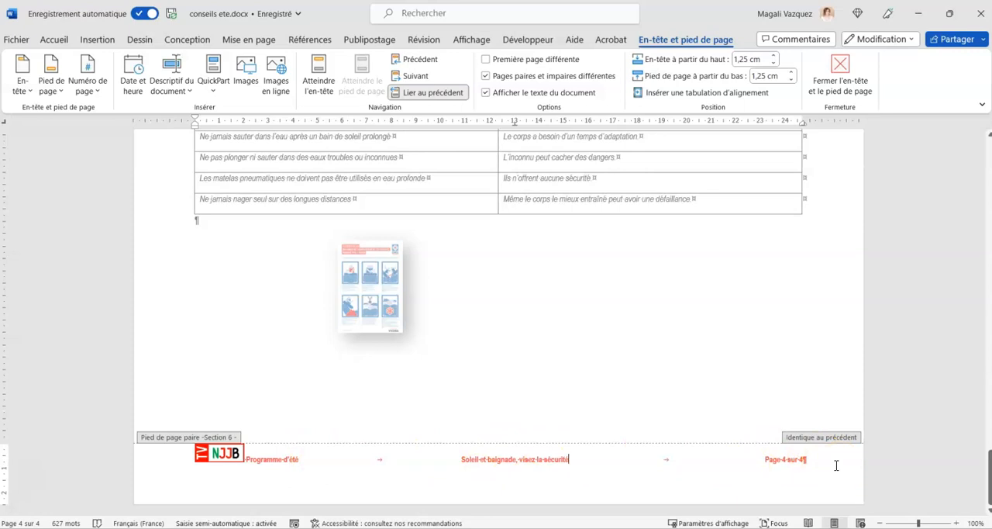
pyautogui.scroll(15, 825, 422)
pyautogui.scroll(15, 825, 422)
pyautogui.click(845, 65)
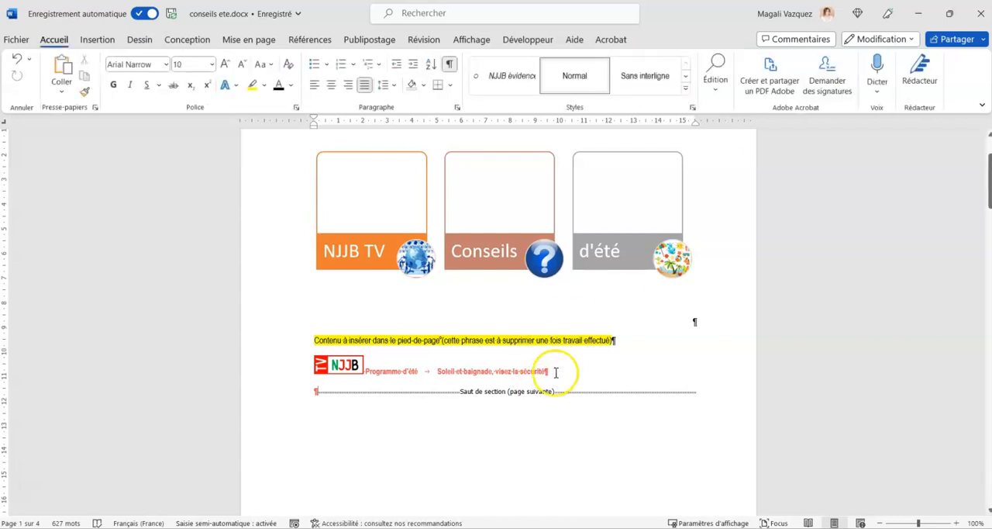
# Delete the highlighted footer instruction and the logo line below it on page 1, and insert several empty paragraphs before the section break.
pyautogui.moveTo(299, 341); pyautogui.dragTo(300, 352)
pyautogui.press('Delete')
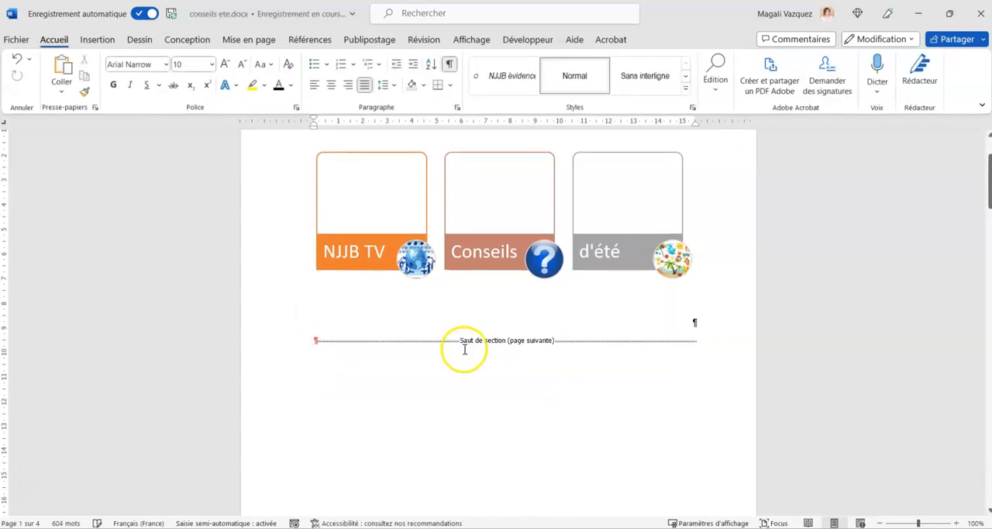
pyautogui.press('Return')
pyautogui.press('Return')
pyautogui.press('Return')
pyautogui.press('Return')
pyautogui.press('Return')
pyautogui.press('Return')
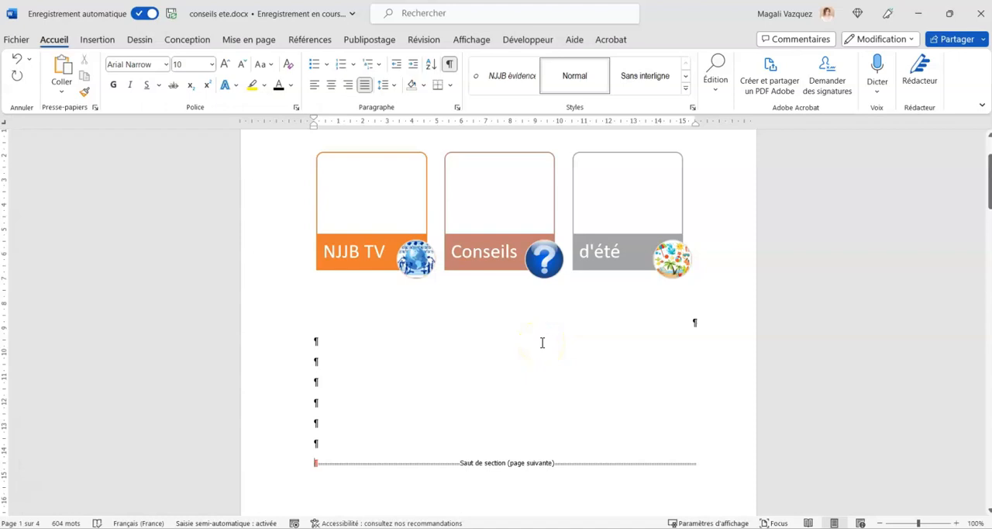
# Insert the "Table automatique 1" table of contents at the first empty paragraph below the page 1 SmartArt.
pyautogui.click(323, 355)
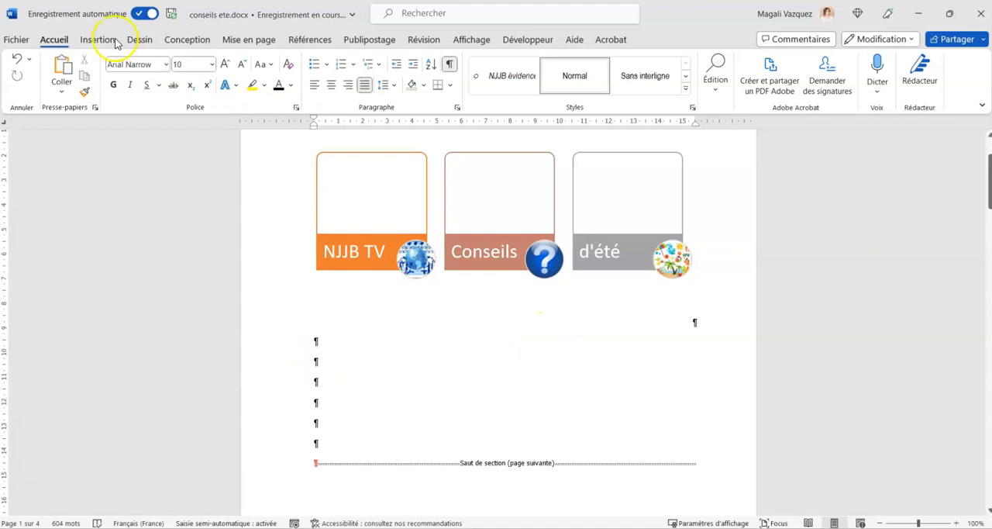
pyautogui.click(294, 45)
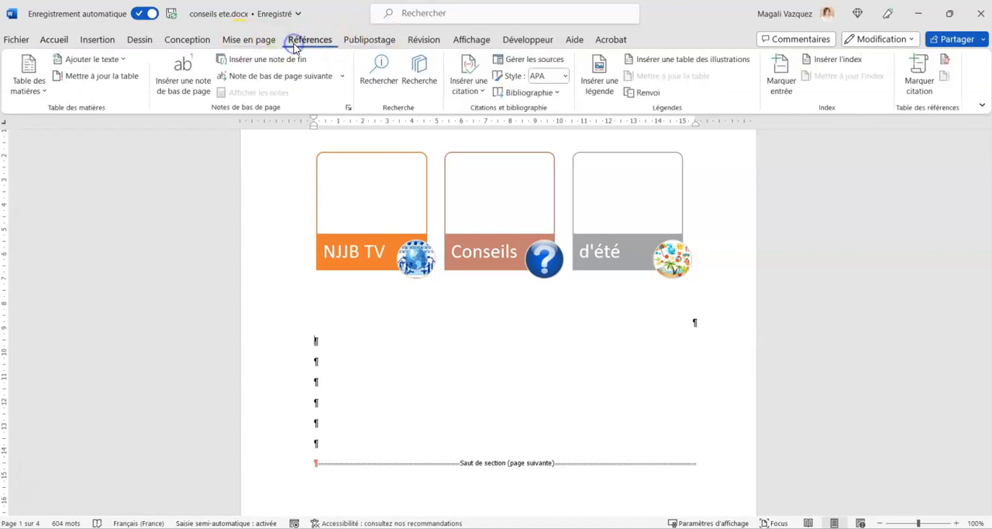
pyautogui.click(30, 98)
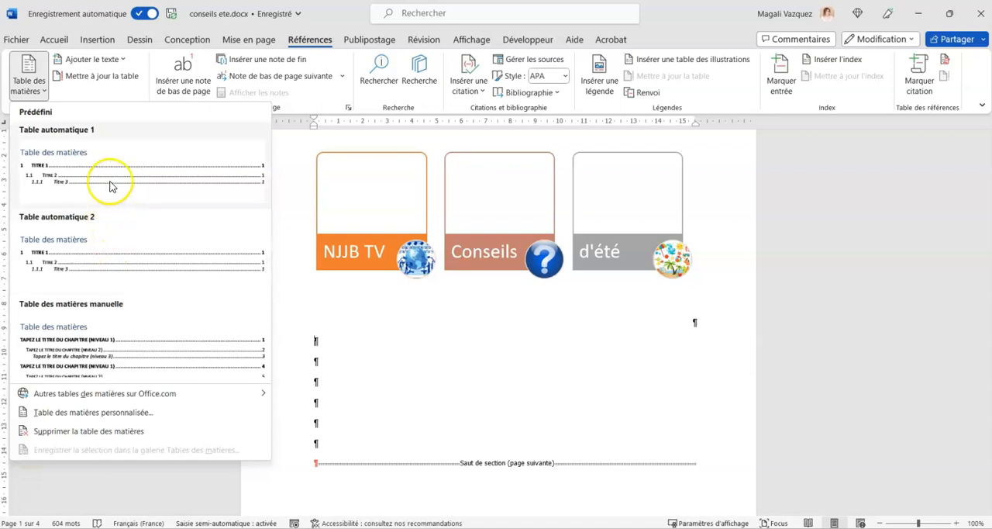
pyautogui.click(109, 186)
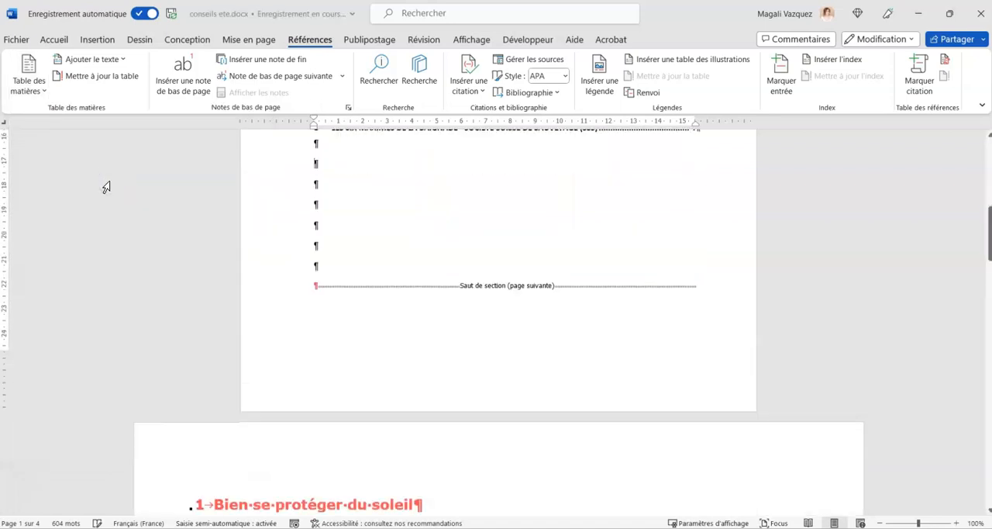
# Remove the surplus empty paragraphs between the table of contents and the section break on page 1.
pyautogui.scroll(3, 386, 297)
pyautogui.press('BackSpace')
pyautogui.press('BackSpace')
pyautogui.press('BackSpace')
pyautogui.press('BackSpace')
pyautogui.scroll(5, 315, 309)
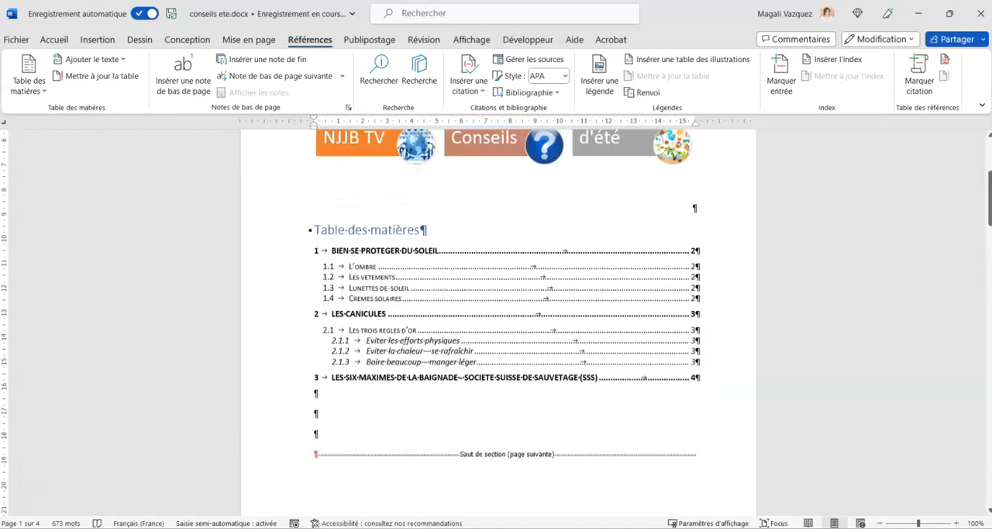
pyautogui.click(463, 304)
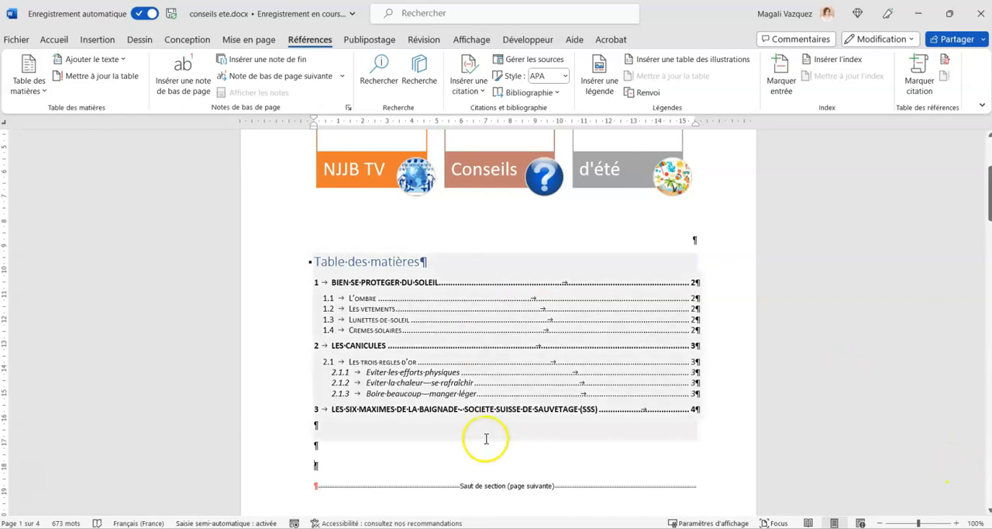
# Open the page border settings from page 1 and restrict the border to "Cette section - Uniquement la 1re p.".
pyautogui.scroll(5, 486, 438)
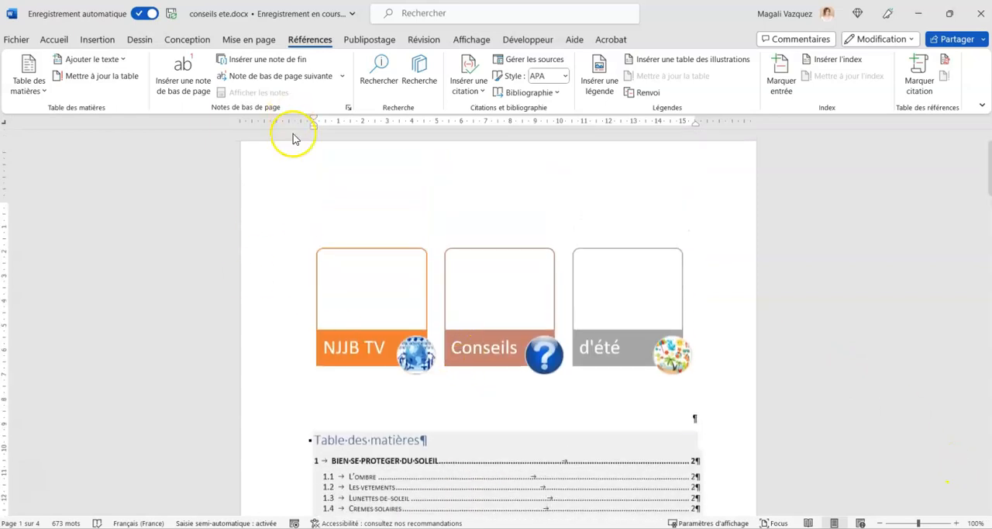
pyautogui.scroll(-5, 295, 332)
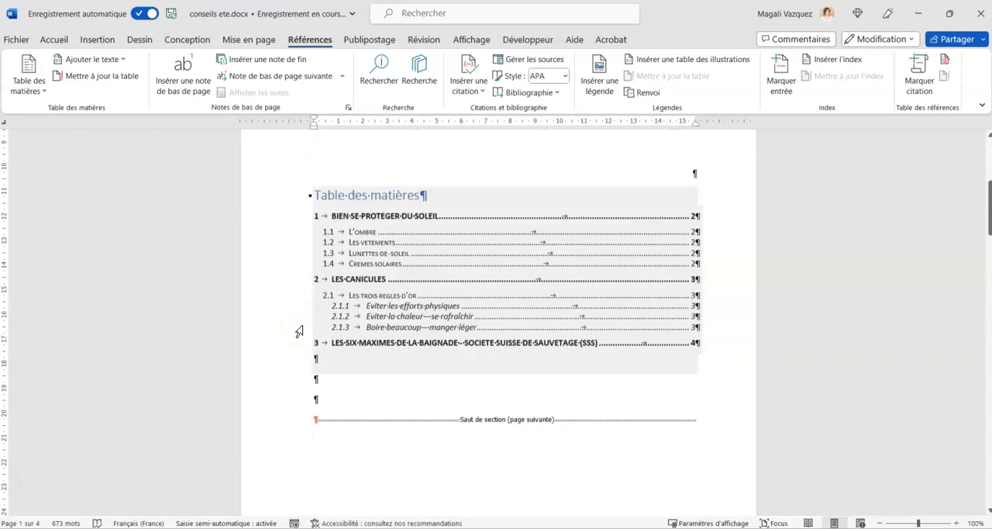
pyautogui.scroll(-4, 298, 331)
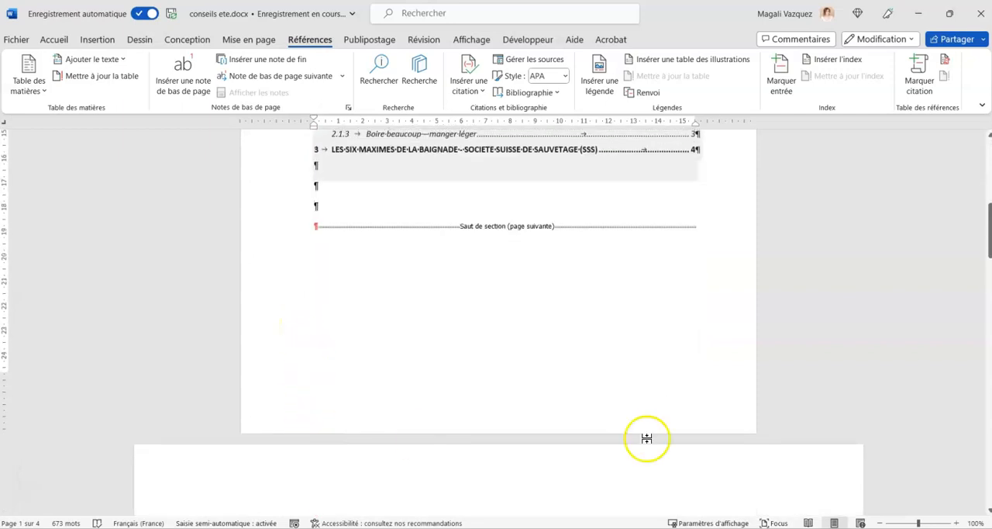
pyautogui.scroll(5, 713, 326)
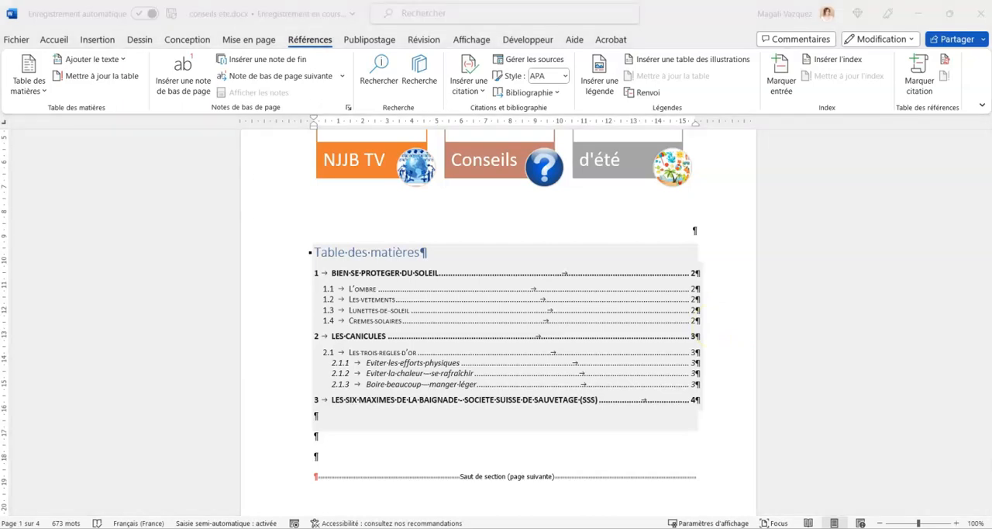
pyautogui.click(527, 444)
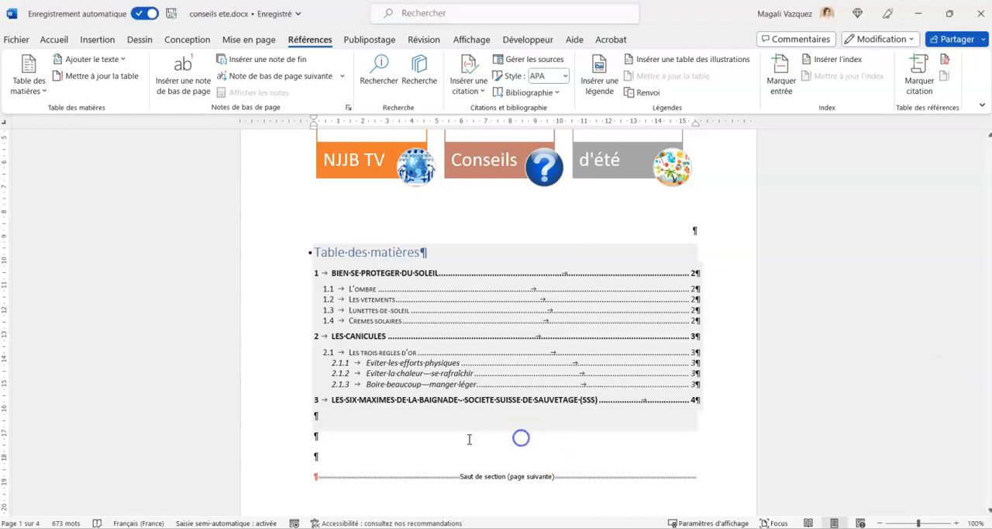
pyautogui.click(354, 445)
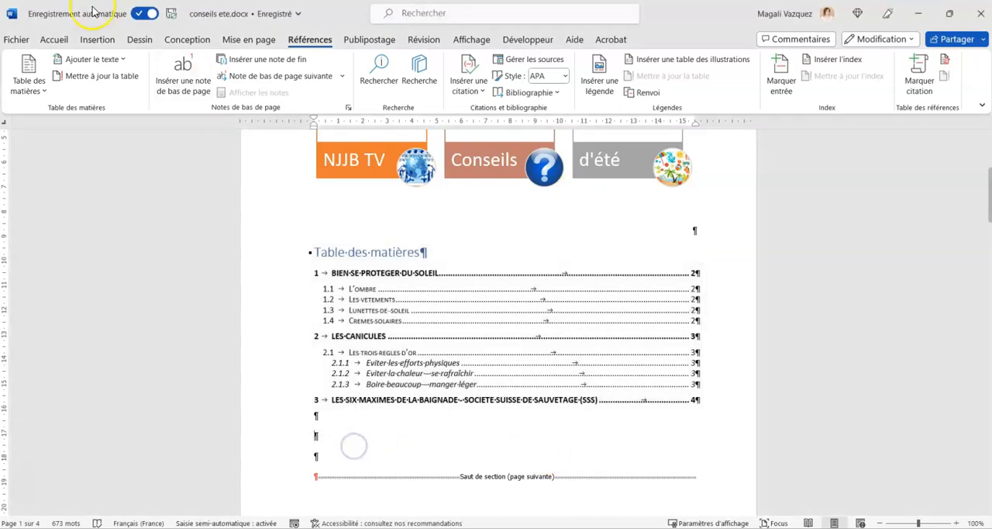
pyautogui.click(53, 40)
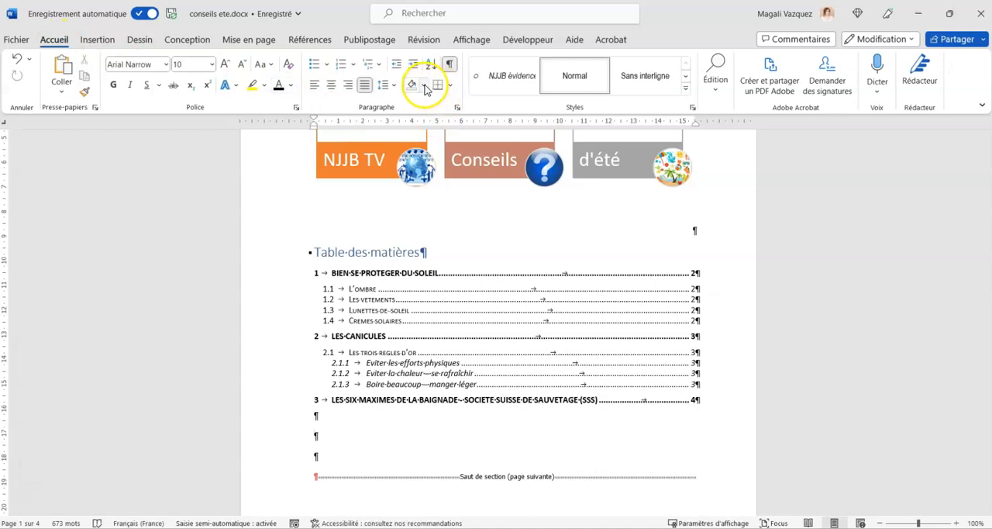
pyautogui.click(450, 85)
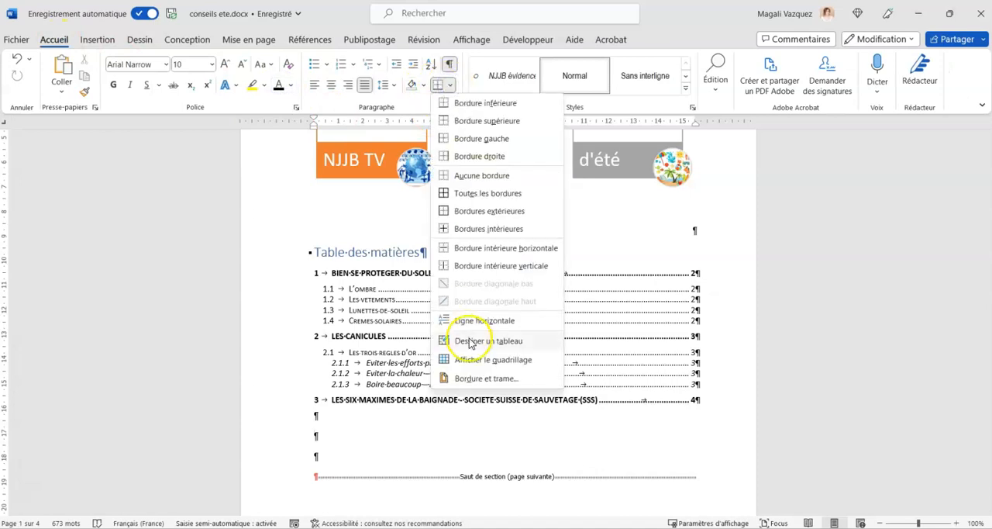
pyautogui.click(472, 378)
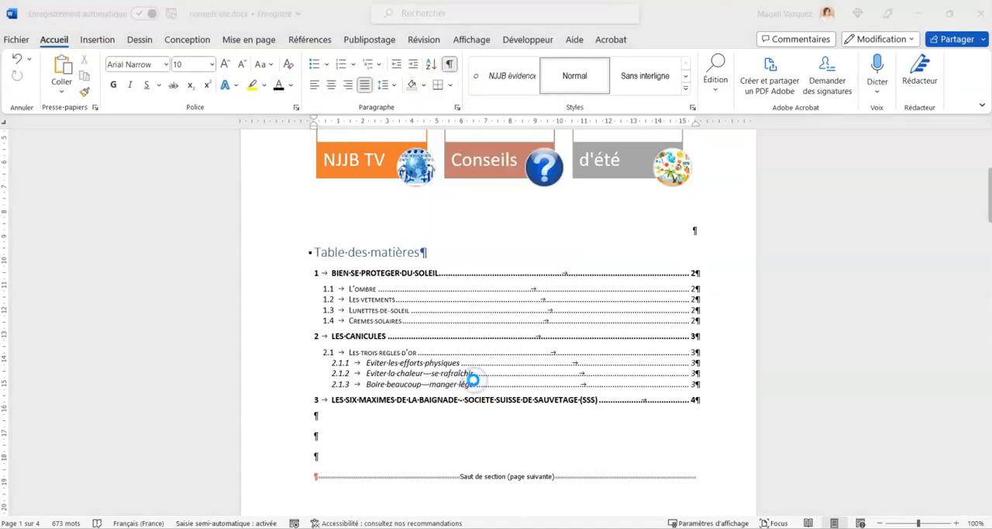
pyautogui.click(372, 145)
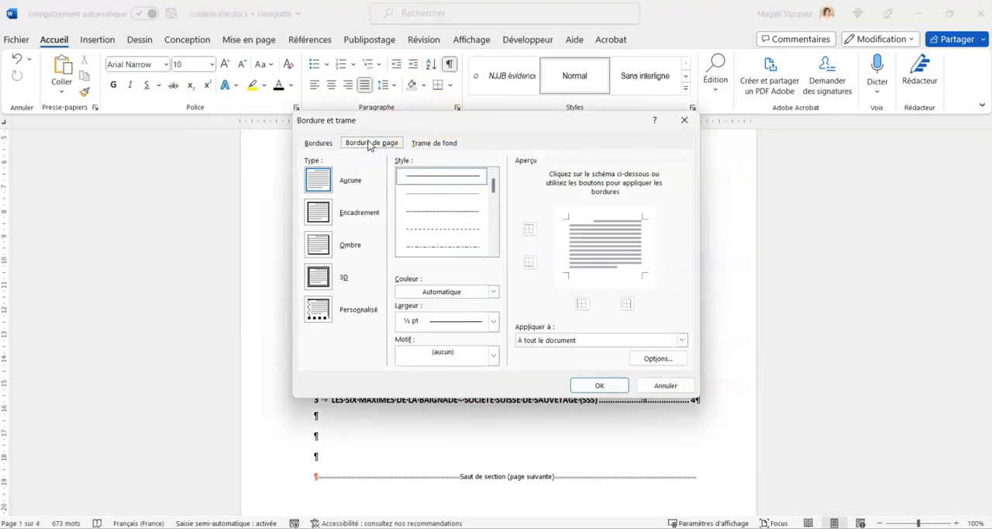
pyautogui.click(555, 340)
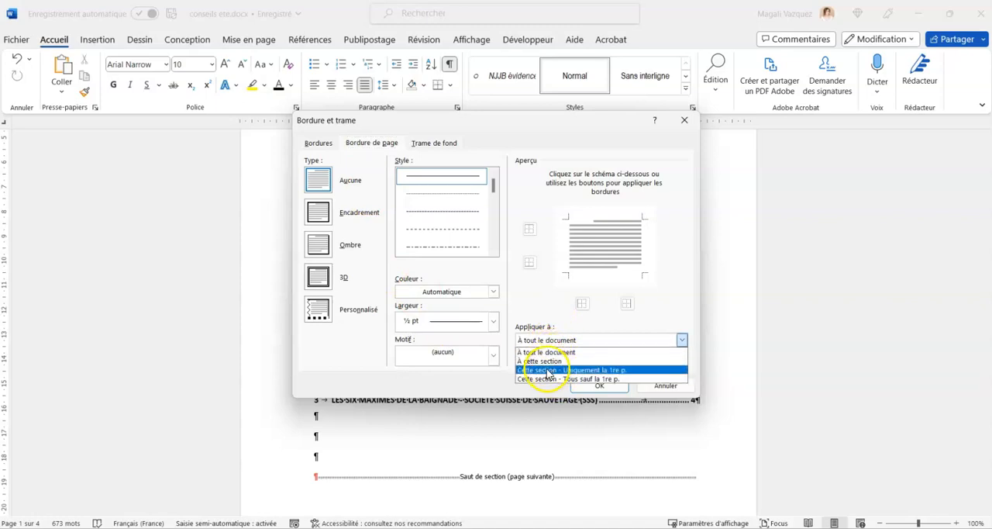
pyautogui.click(548, 371)
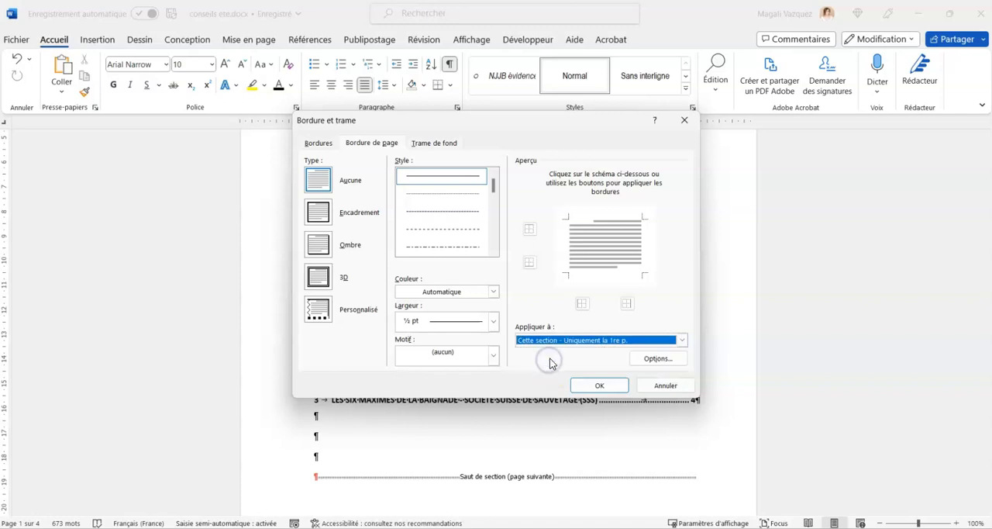
# Set the page border's colour to dark orange and its width to 2 ¼ pt.
pyautogui.click(459, 291)
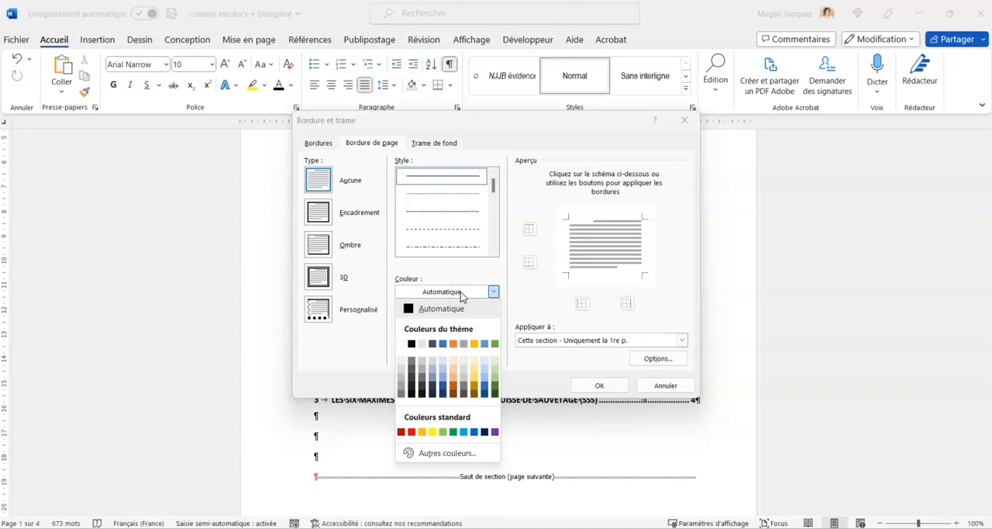
pyautogui.moveTo(469, 117); pyautogui.dragTo(692, 169)
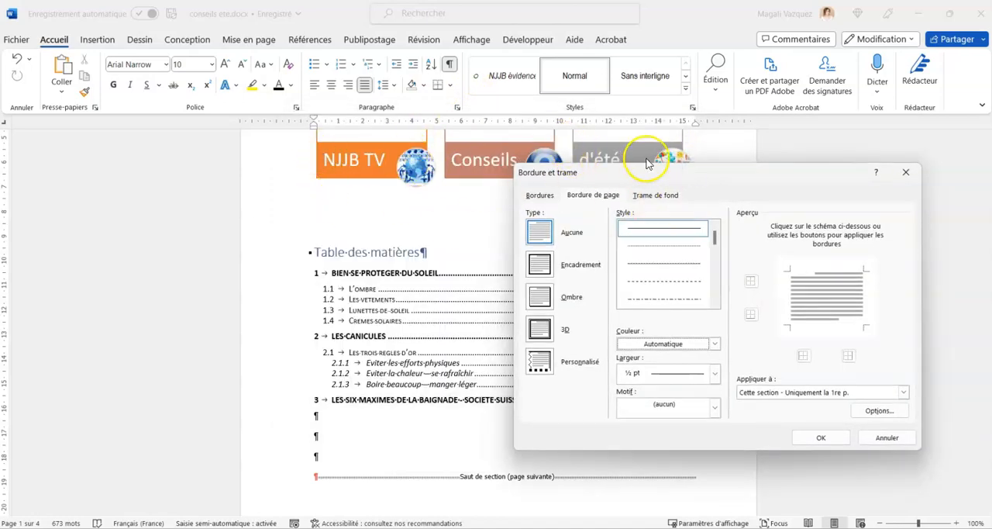
pyautogui.moveTo(620, 177); pyautogui.dragTo(460, 209)
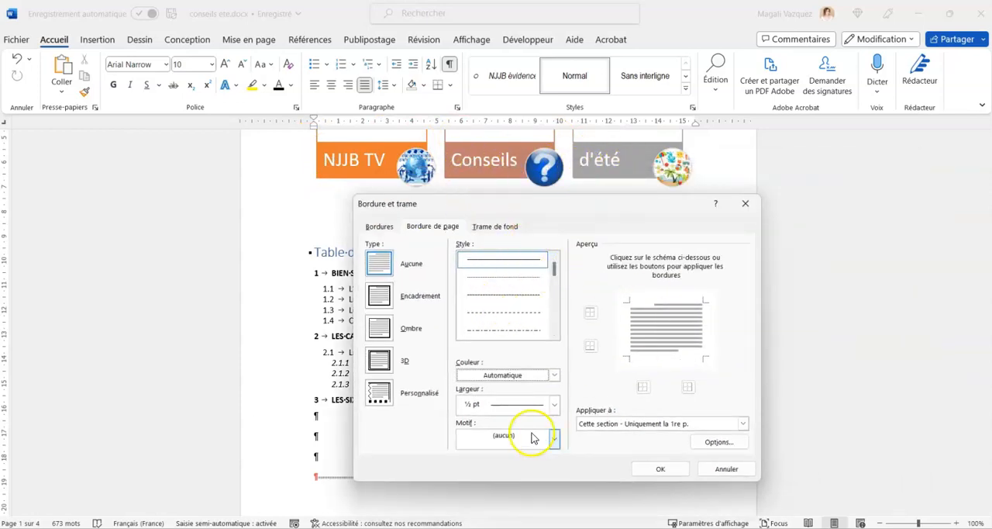
pyautogui.click(501, 377)
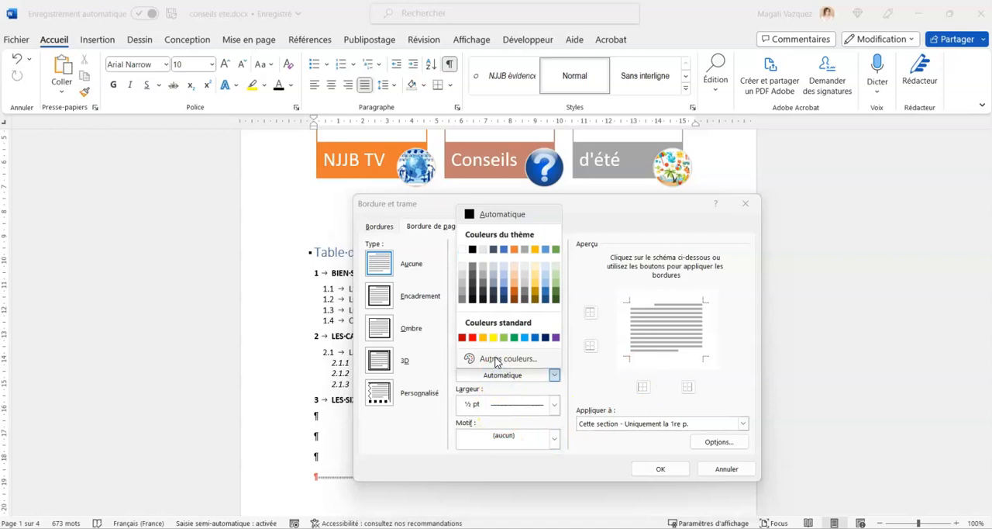
pyautogui.click(515, 295)
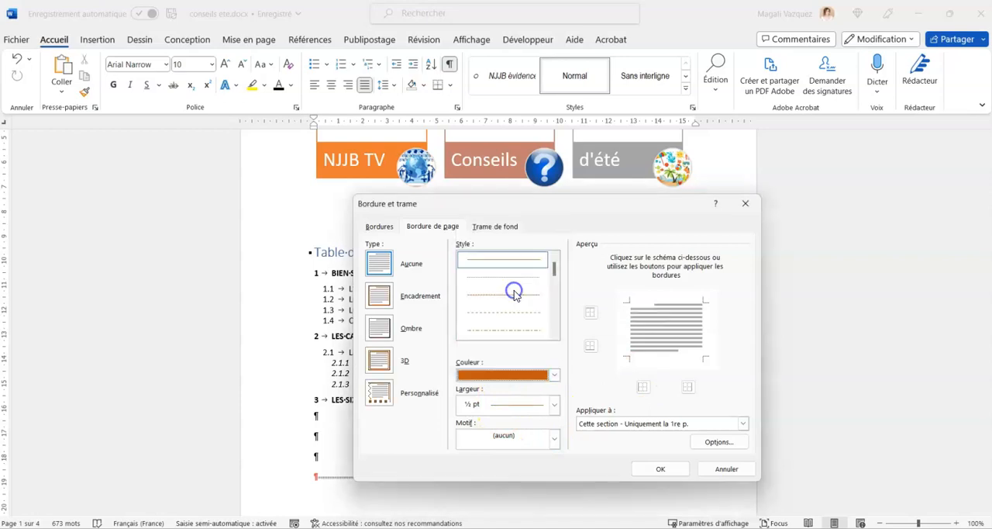
pyautogui.click(552, 404)
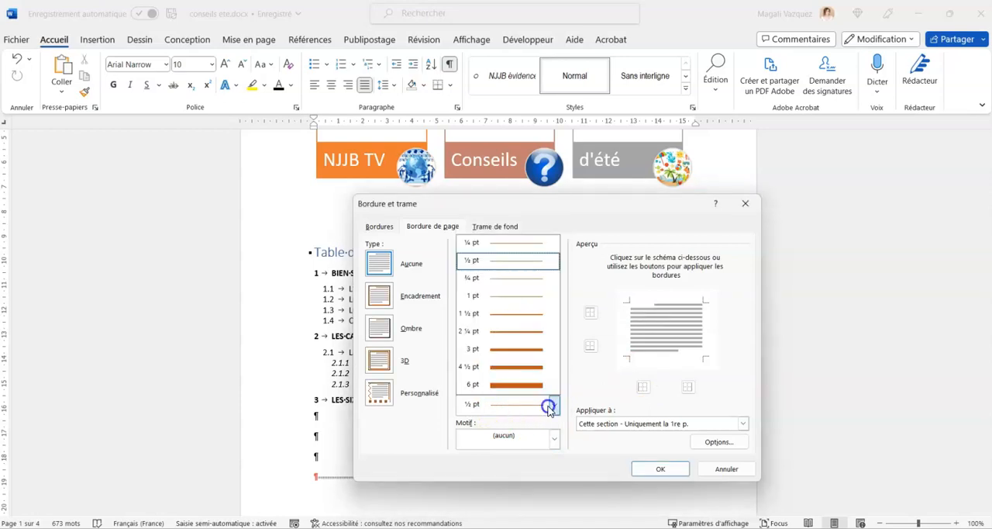
pyautogui.click(496, 335)
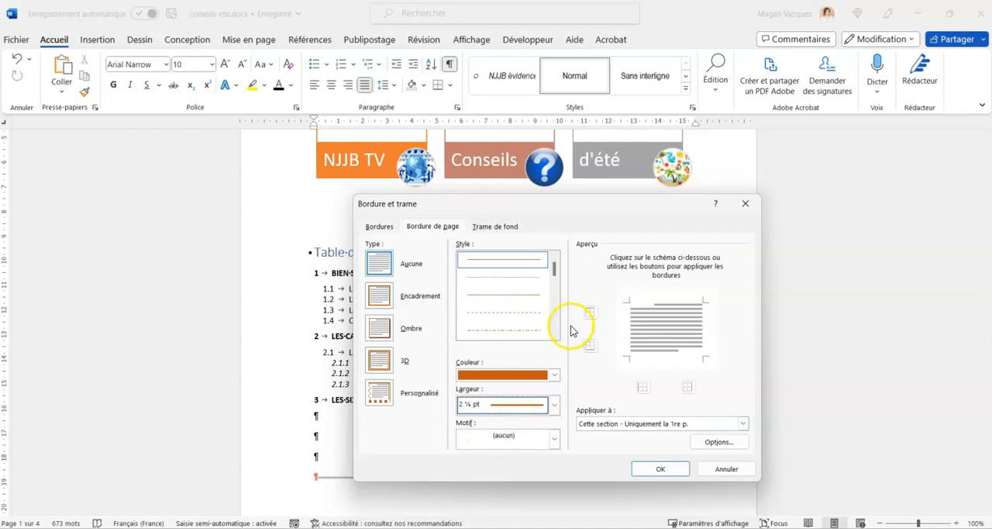
# Apply the page border only along the left edge of the first page and check it against the following pages.
pyautogui.click(642, 390)
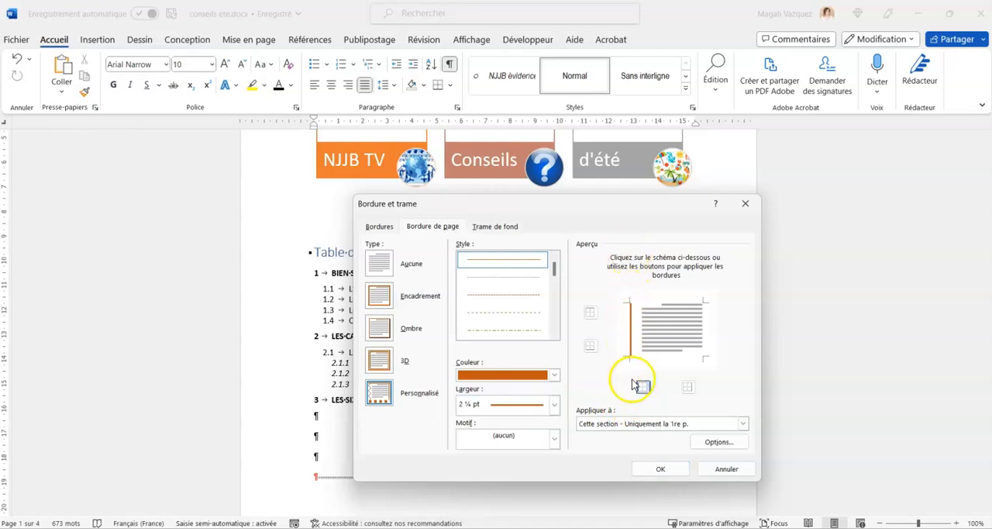
pyautogui.click(660, 470)
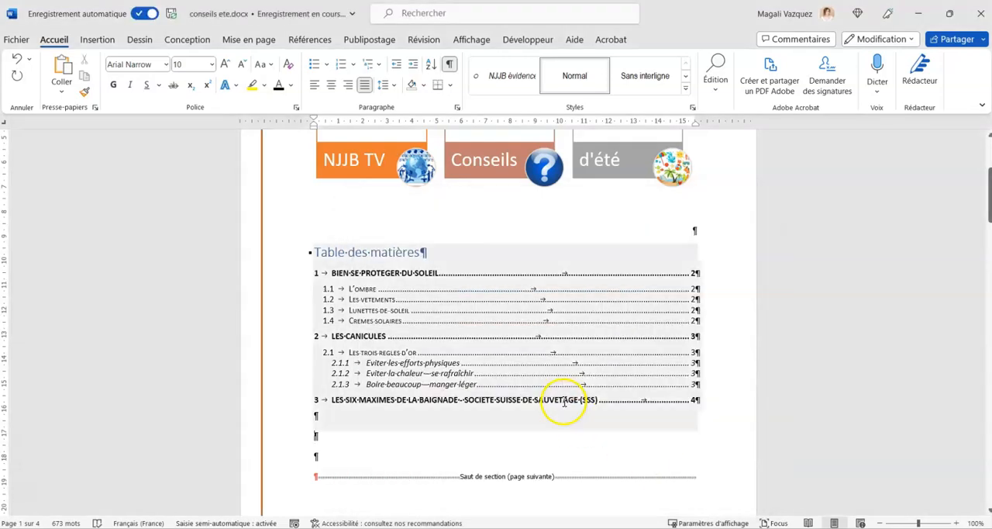
pyautogui.scroll(3, 565, 401)
pyautogui.scroll(3, 564, 402)
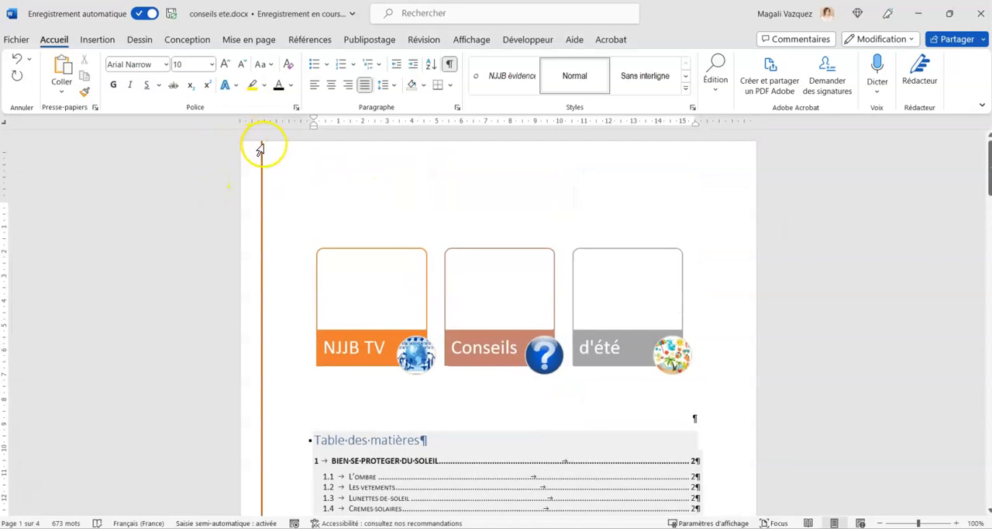
pyautogui.scroll(-10, 259, 285)
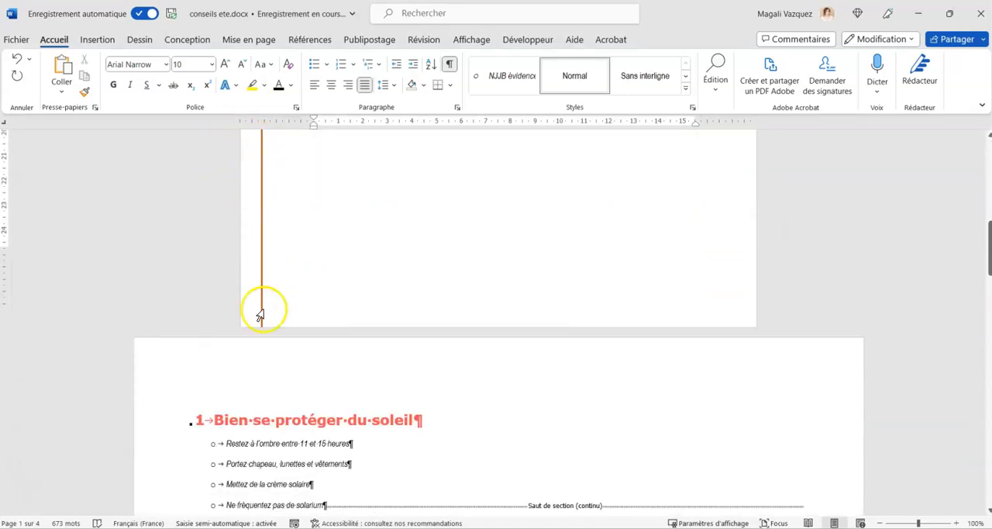
pyautogui.scroll(-10, 259, 313)
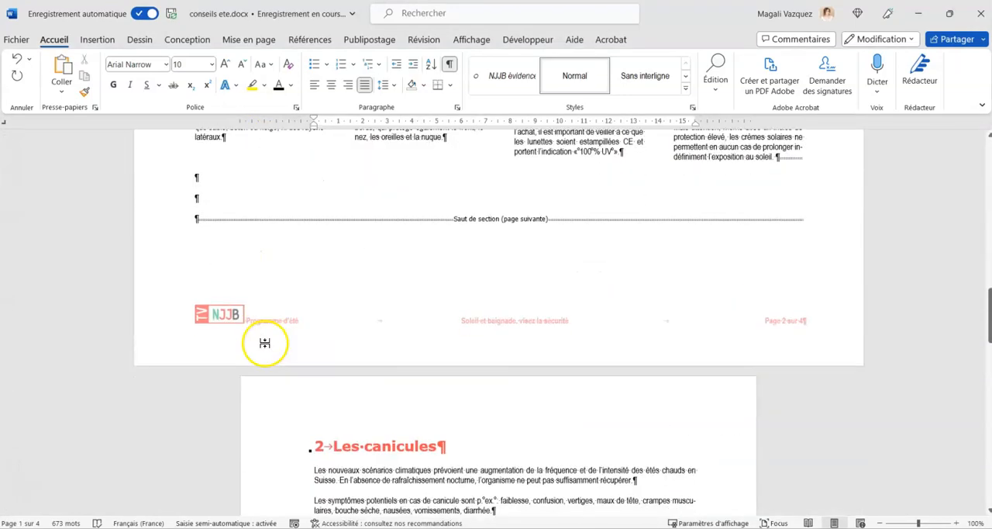
pyautogui.scroll(-10, 264, 342)
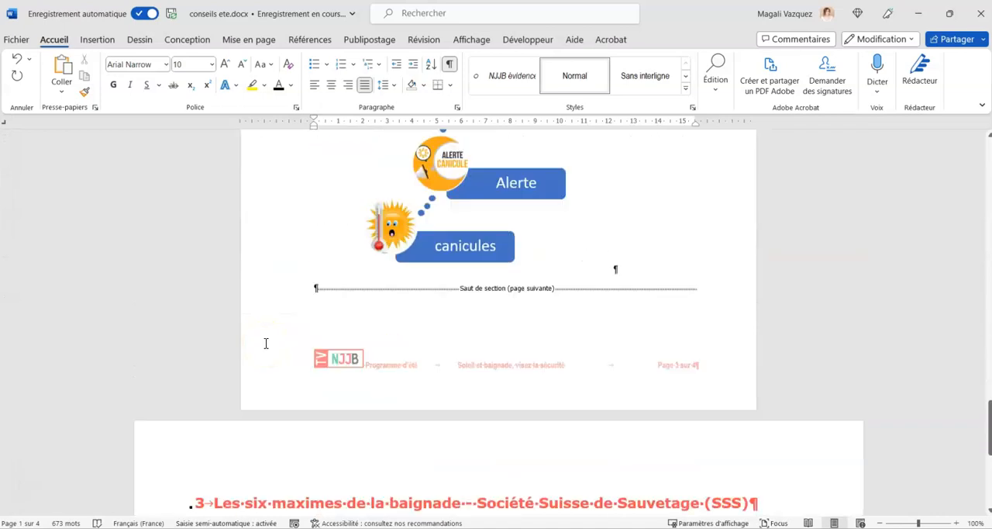
# Move the bathing-maxims poster image on page 4 further right so it sits roughly centred beneath the table.
pyautogui.scroll(-10, 264, 342)
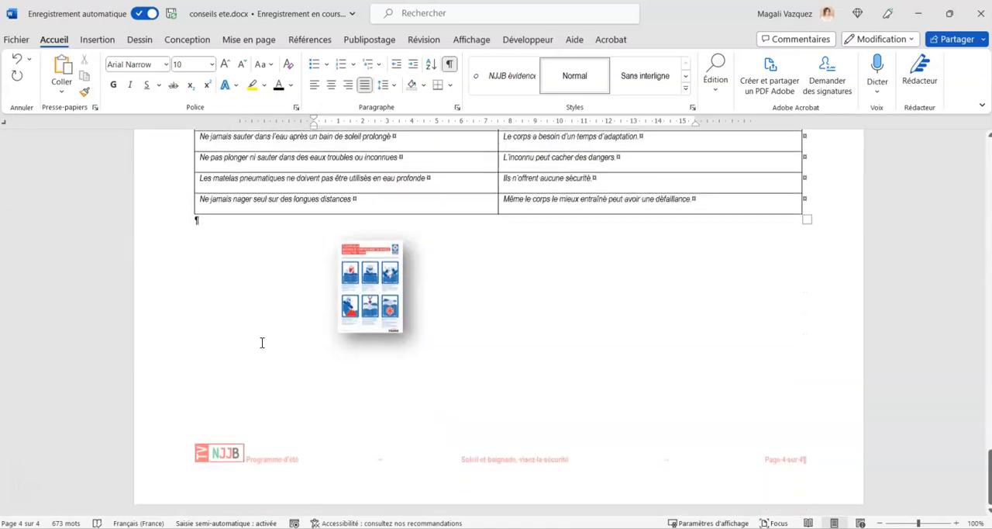
pyautogui.scroll(1, 262, 343)
pyautogui.moveTo(368, 342); pyautogui.dragTo(501, 363)
pyautogui.click(591, 356)
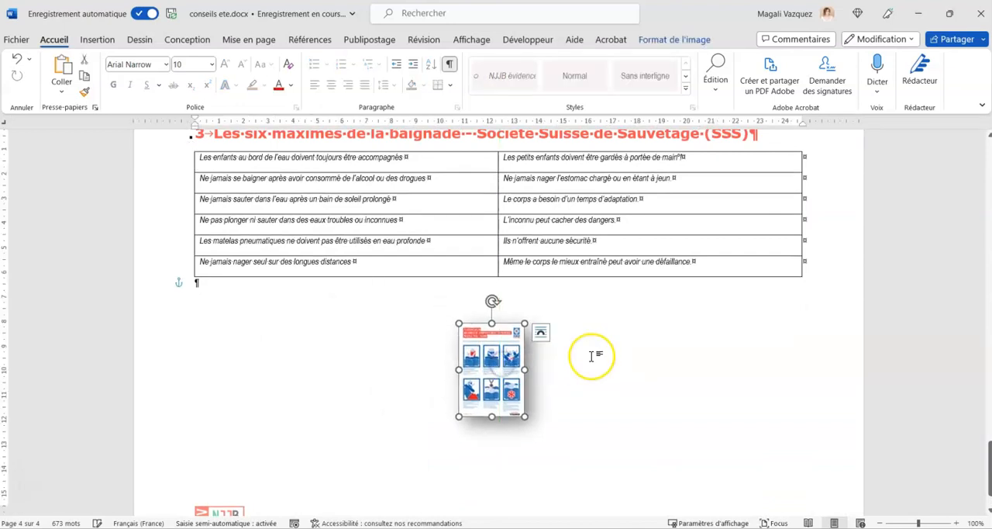
# Review the finished layout from the maxims table on page 4 back through the sections to the first-page border and table of contents.
pyautogui.scroll(1, 591, 356)
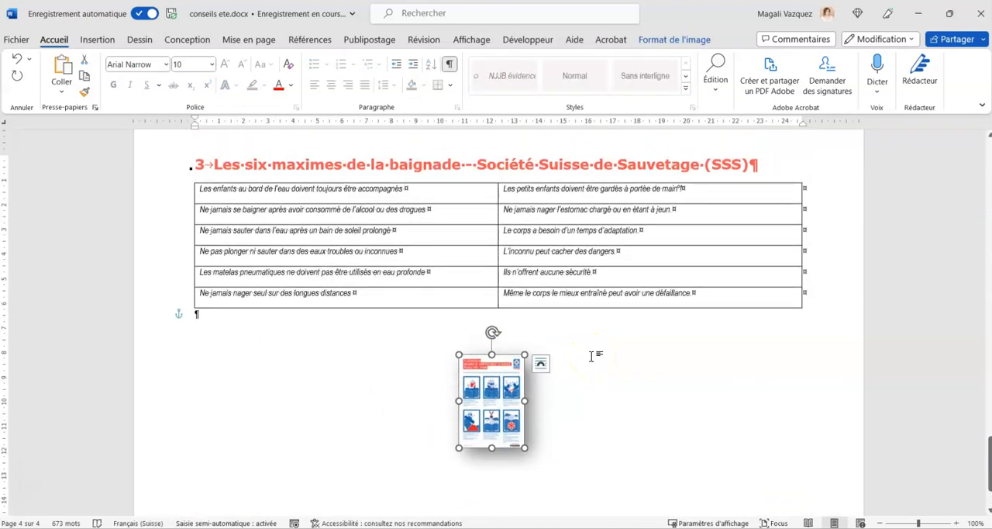
pyautogui.scroll(1, 591, 355)
pyautogui.scroll(2, 592, 356)
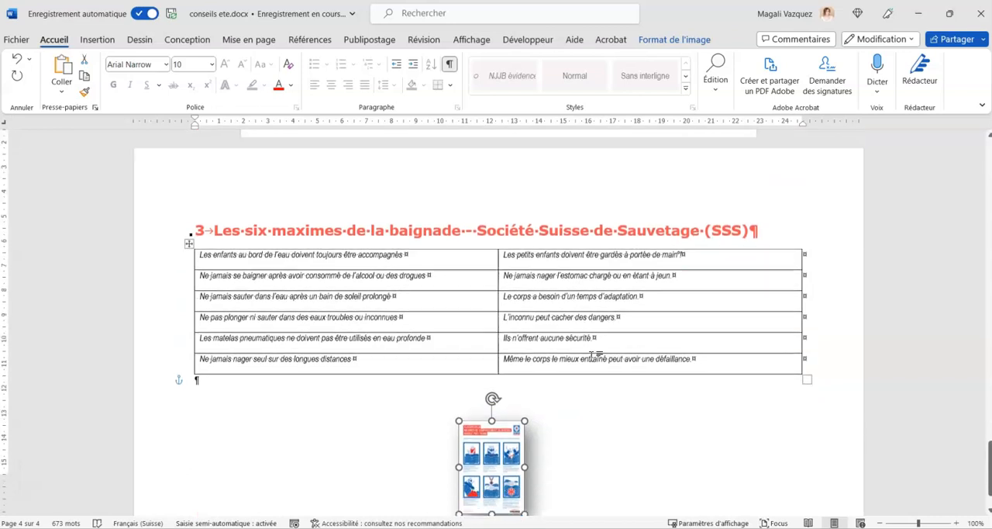
pyautogui.scroll(-6, 591, 356)
pyautogui.scroll(1, 591, 356)
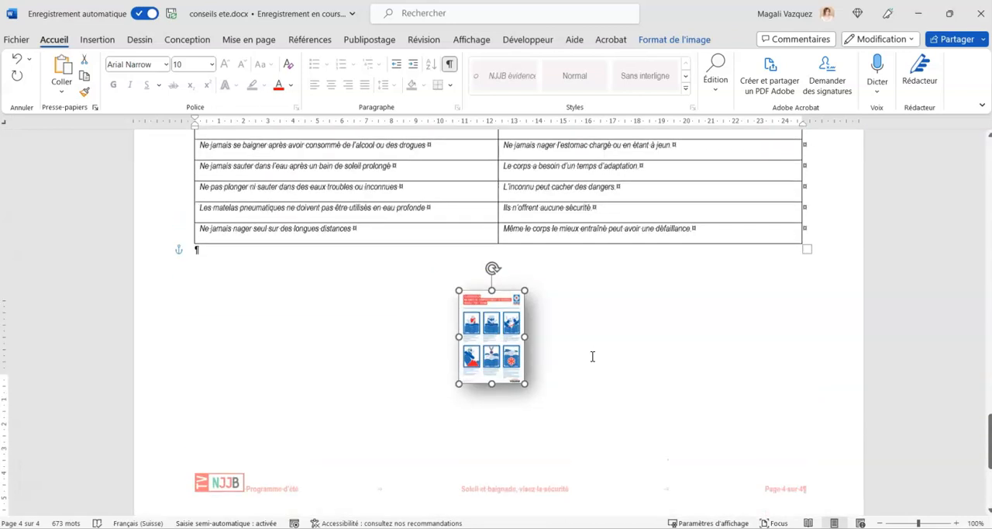
pyautogui.scroll(18, 593, 358)
pyautogui.scroll(14, 593, 361)
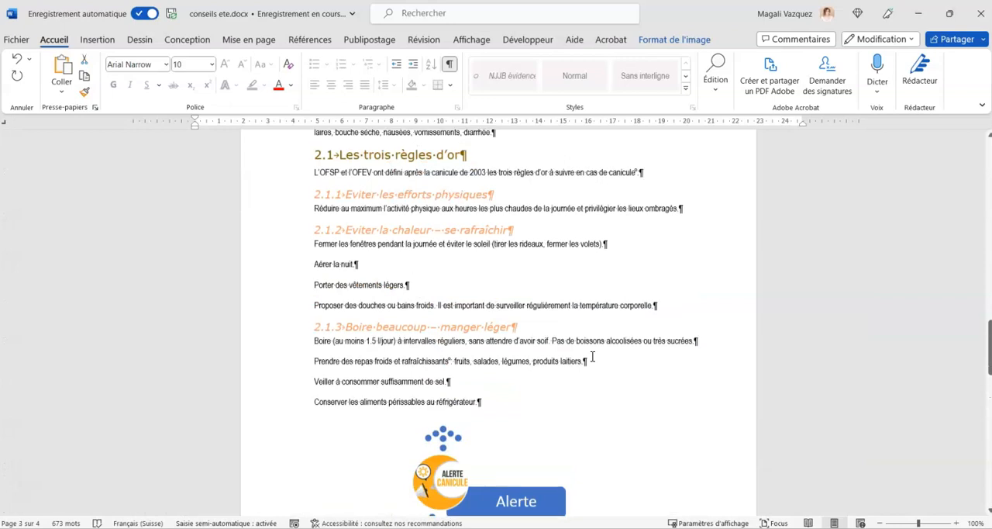
pyautogui.scroll(9, 591, 356)
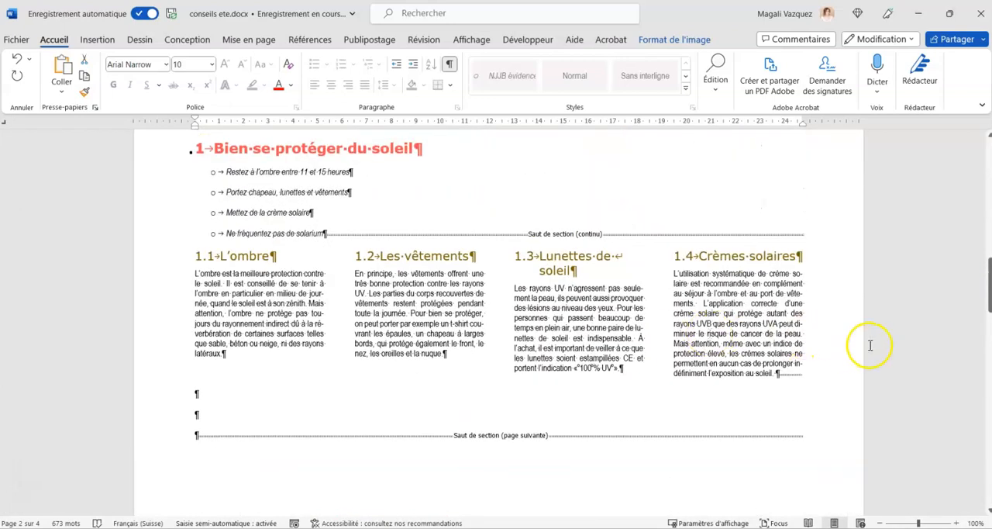
pyautogui.scroll(1, 659, 354)
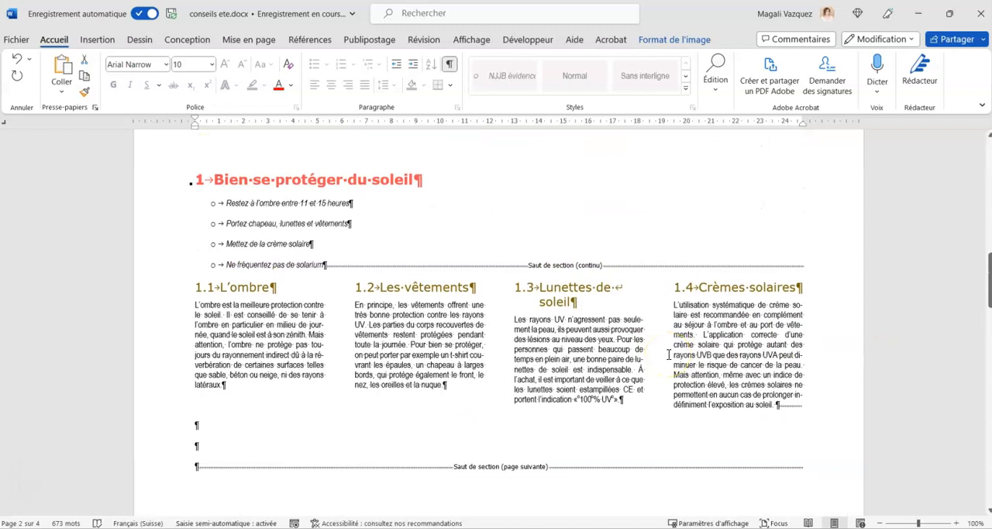
pyautogui.scroll(10, 657, 379)
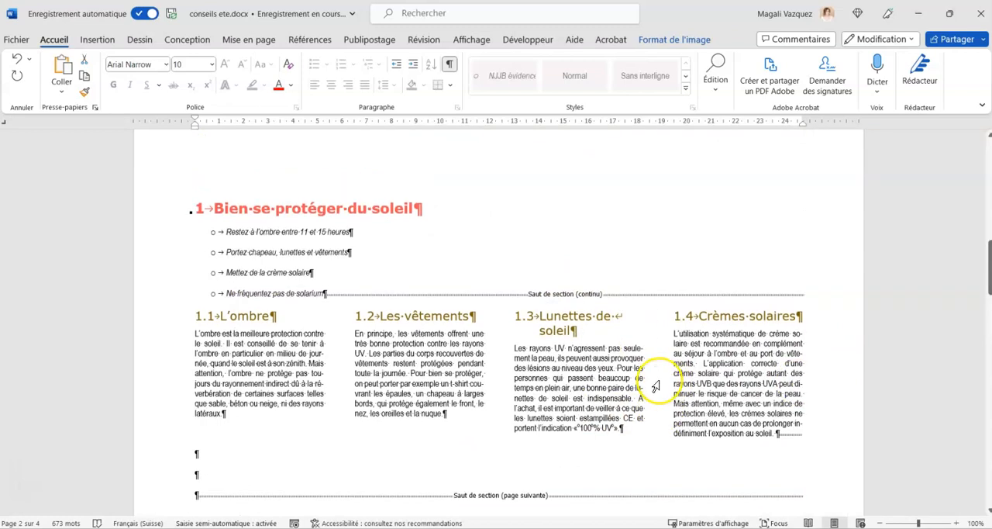
pyautogui.scroll(12, 658, 380)
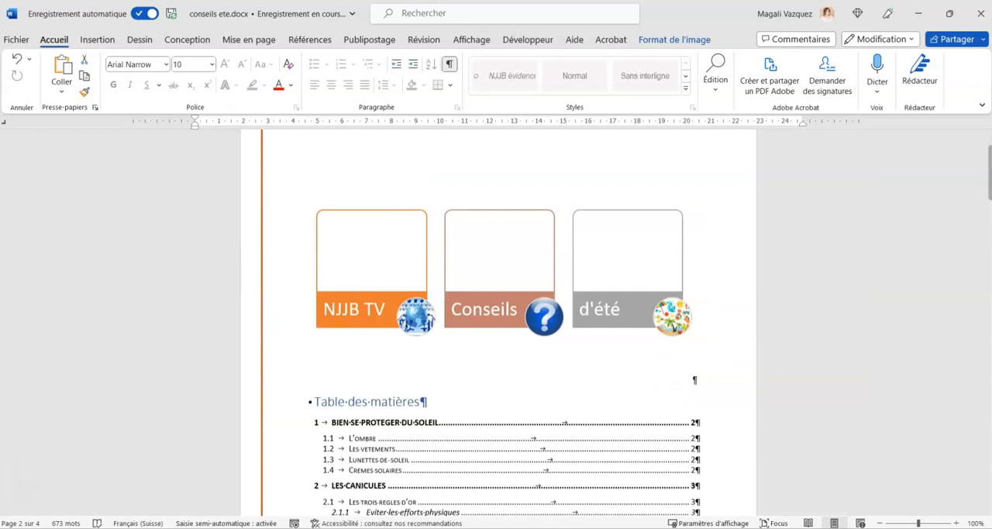
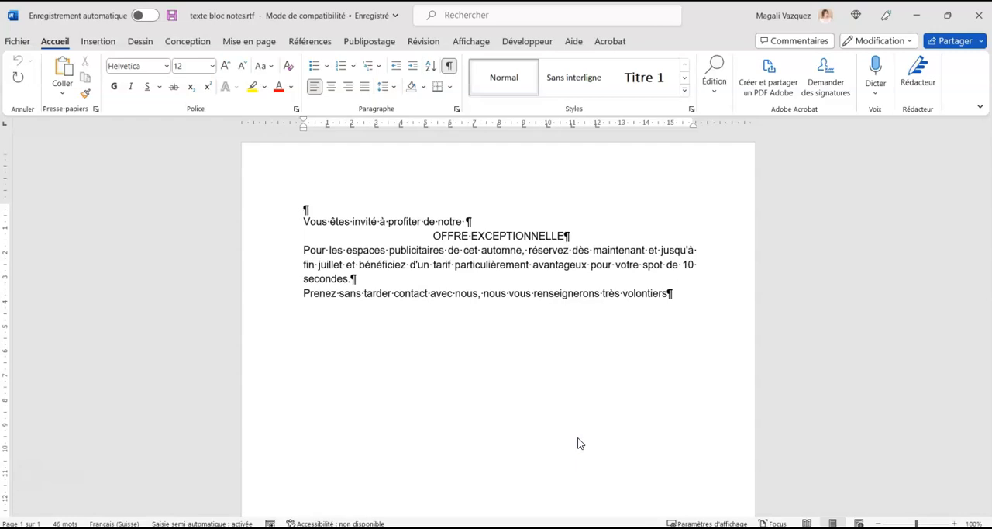
# Set the paper size of the offer text document to A5 (14,8 cm x 21 cm).
pyautogui.click(370, 270)
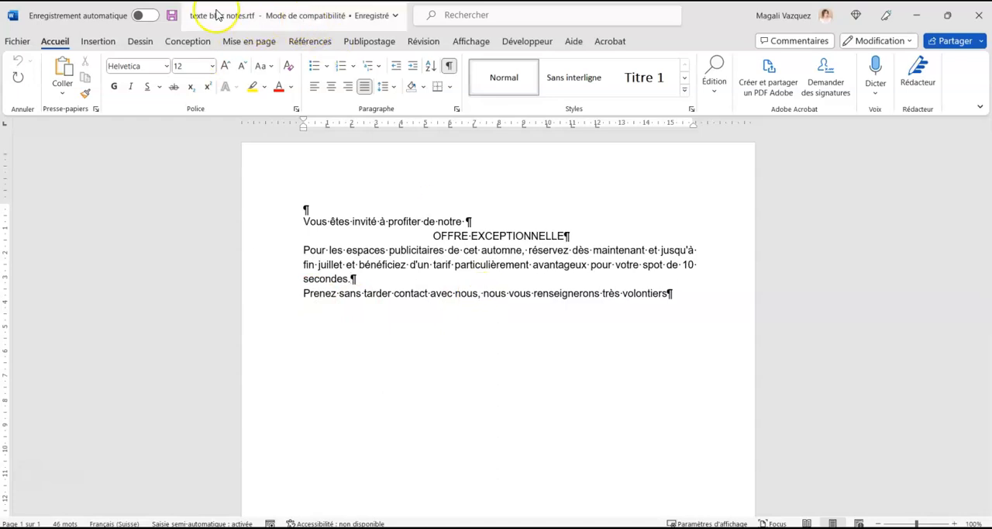
pyautogui.click(682, 292)
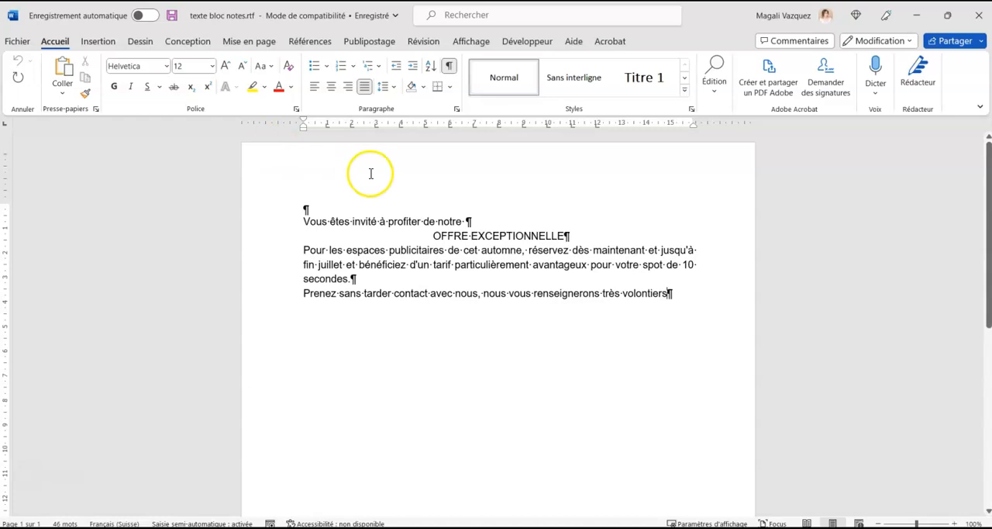
pyautogui.click(246, 43)
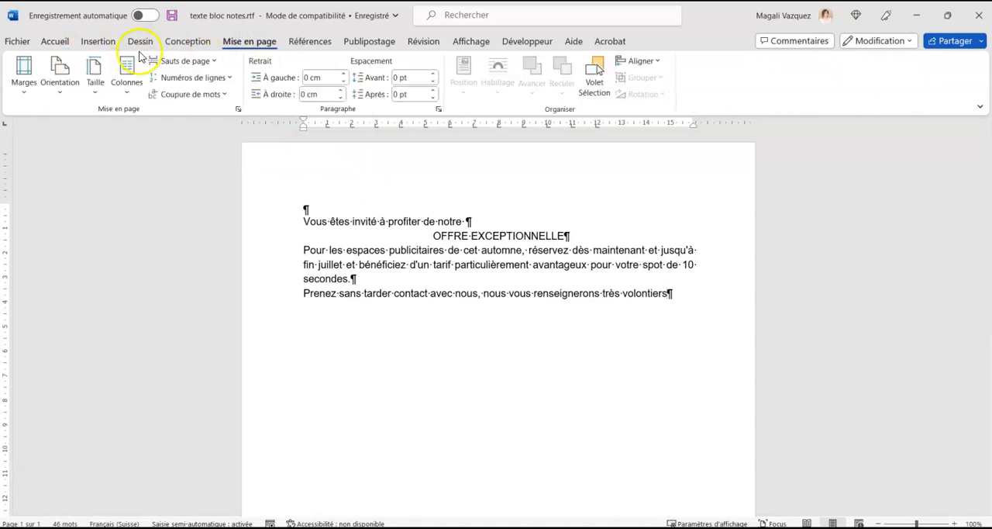
pyautogui.click(92, 83)
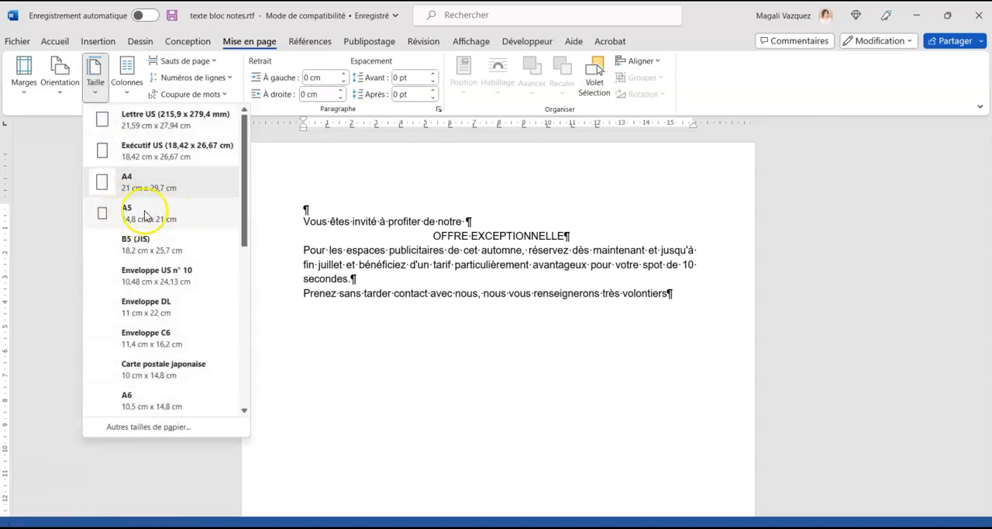
pyautogui.click(133, 219)
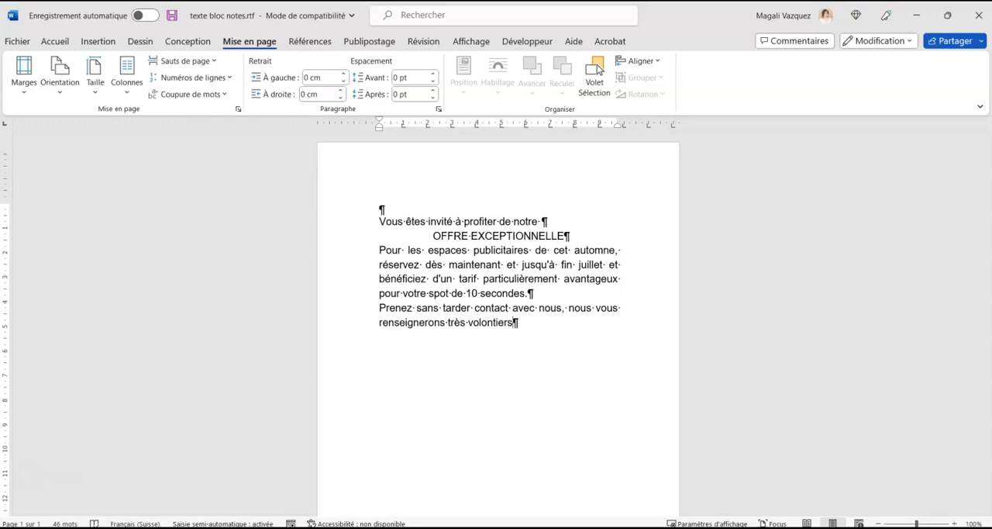
# Change the page orientation of the offer document to landscape (Paysage).
pyautogui.click(544, 318)
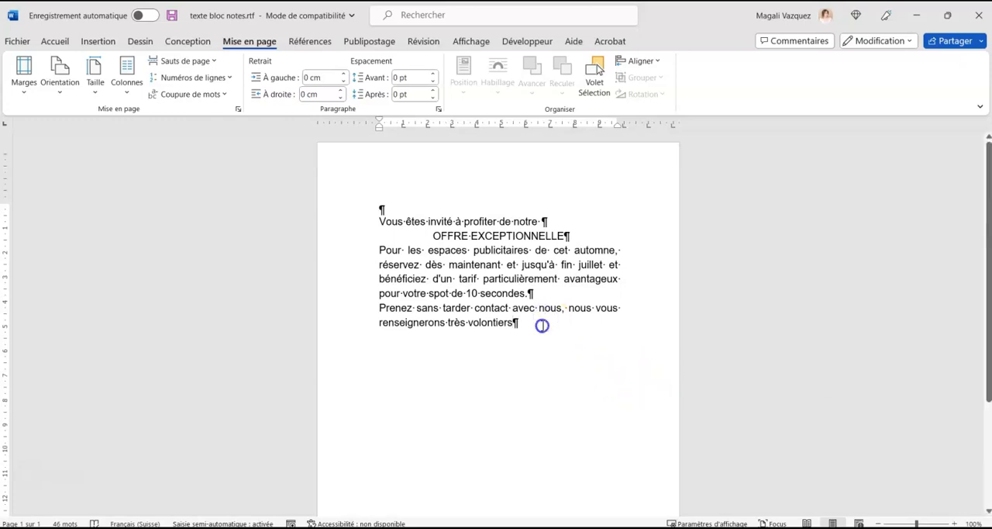
pyautogui.click(75, 72)
pyautogui.click(86, 155)
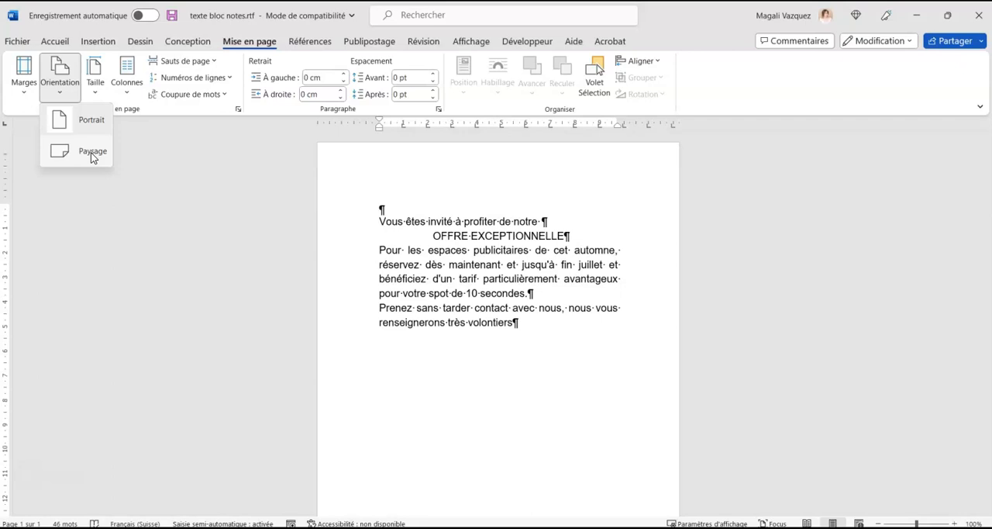
pyautogui.click(91, 152)
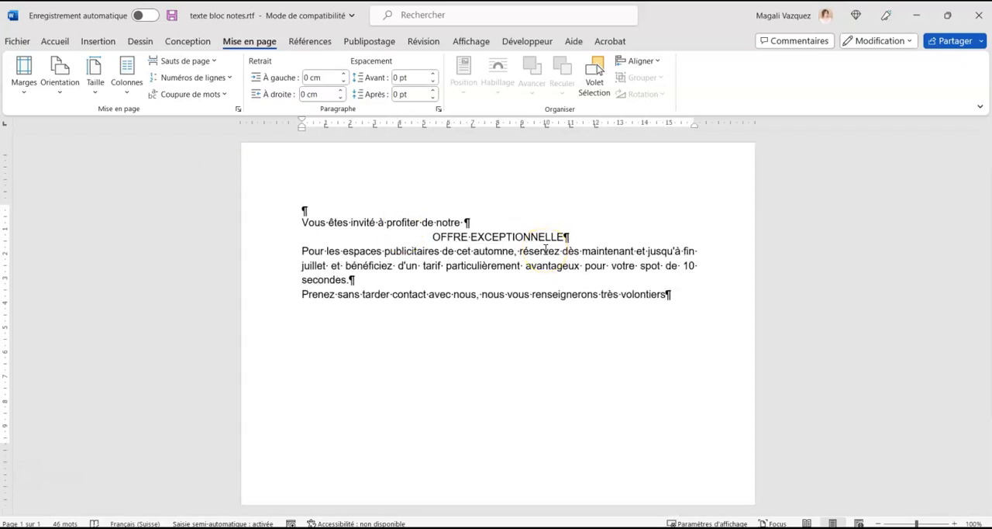
# Lay out the invitation text, from "Vous êtes invité" through the closing sentence, in two columns.
pyautogui.moveTo(624, 285); pyautogui.dragTo(295, 214)
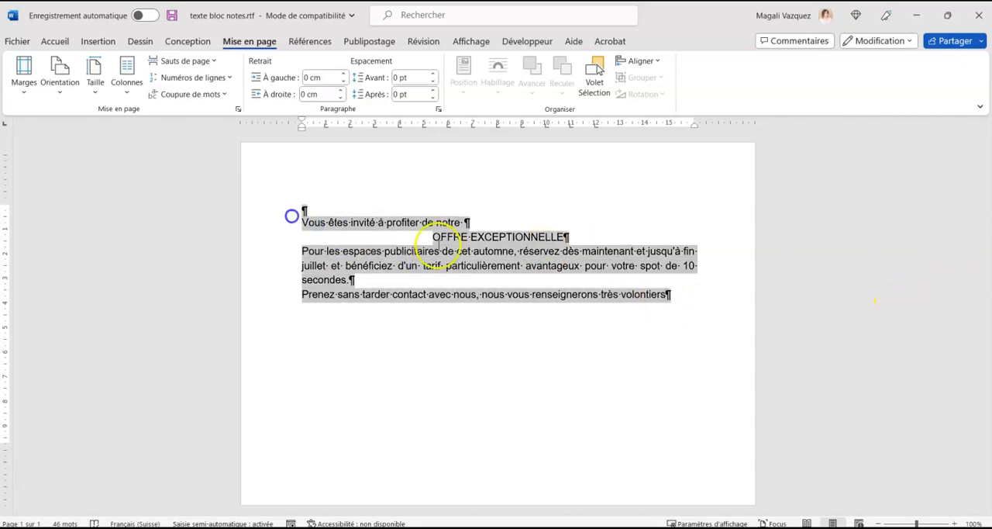
pyautogui.click(687, 288)
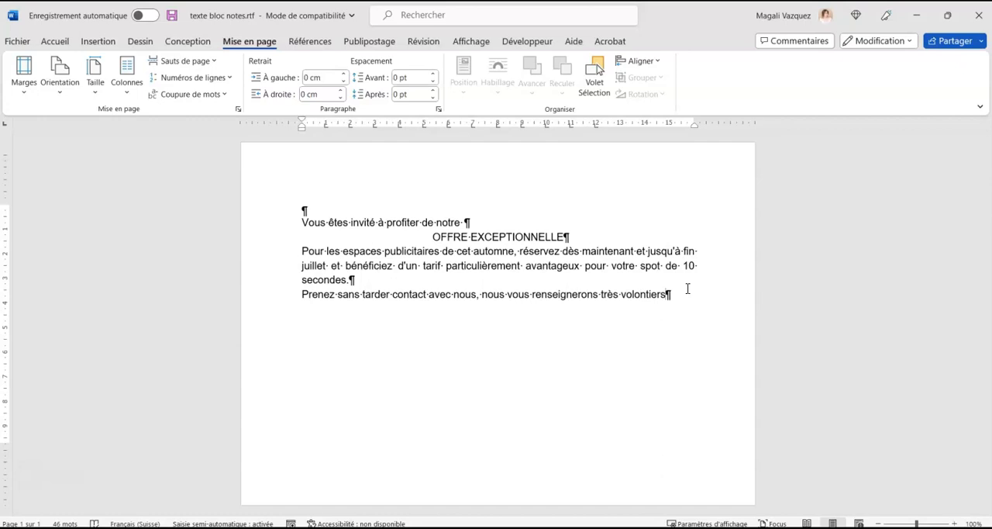
pyautogui.click(694, 283)
pyautogui.moveTo(682, 297); pyautogui.dragTo(306, 227)
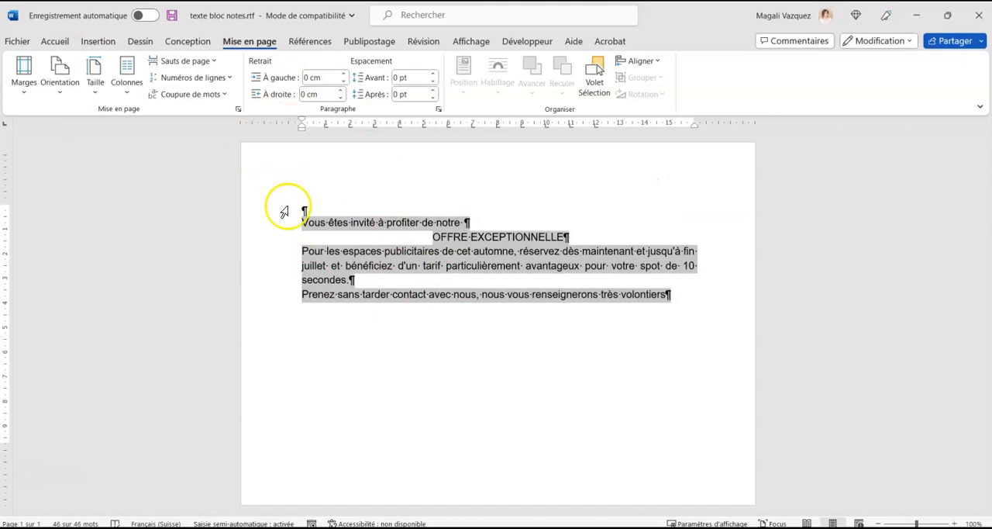
pyautogui.click(135, 75)
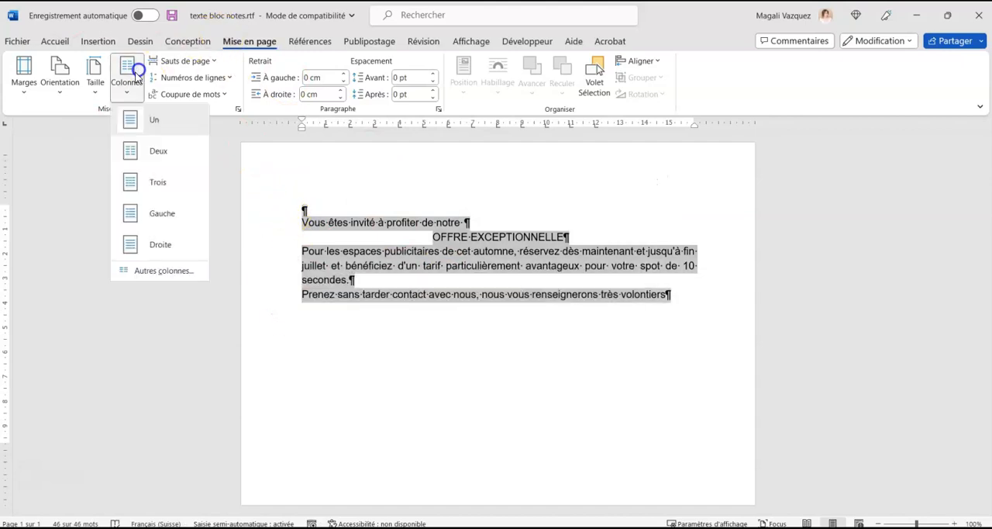
pyautogui.click(156, 150)
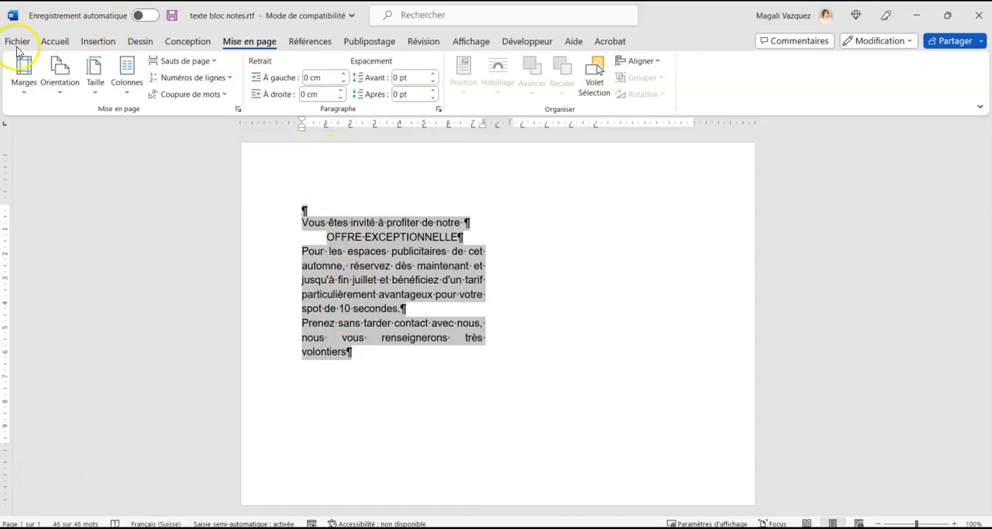
# Add a separator line between the two columns of the selected text.
pyautogui.click(54, 40)
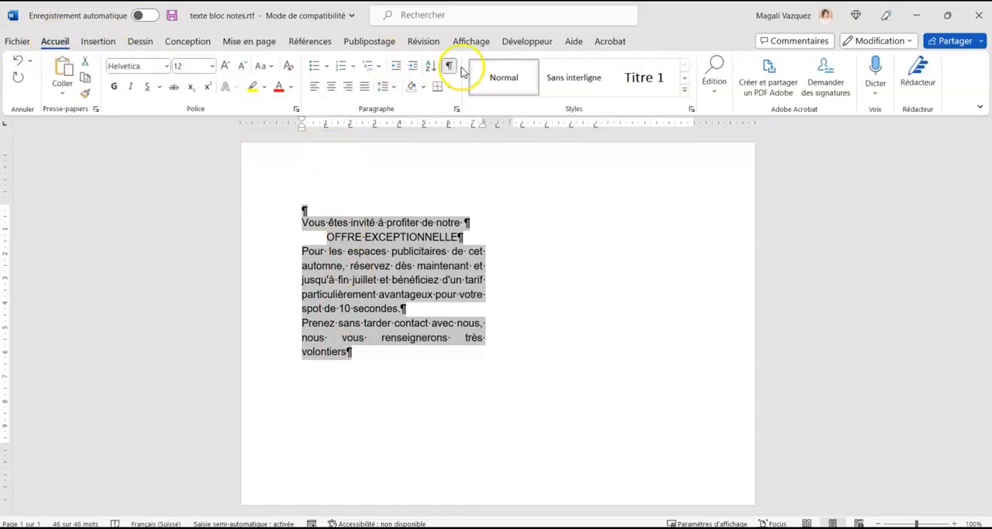
pyautogui.click(250, 41)
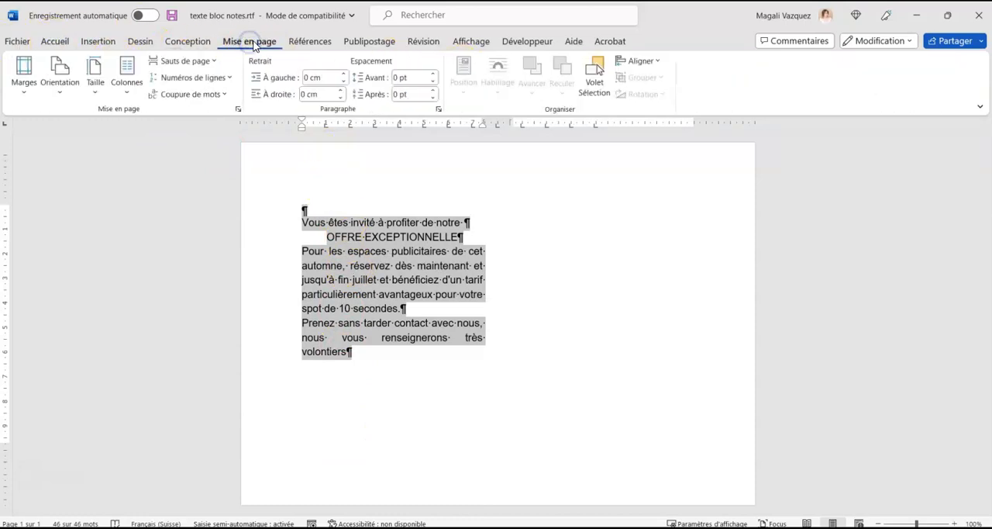
pyautogui.click(127, 81)
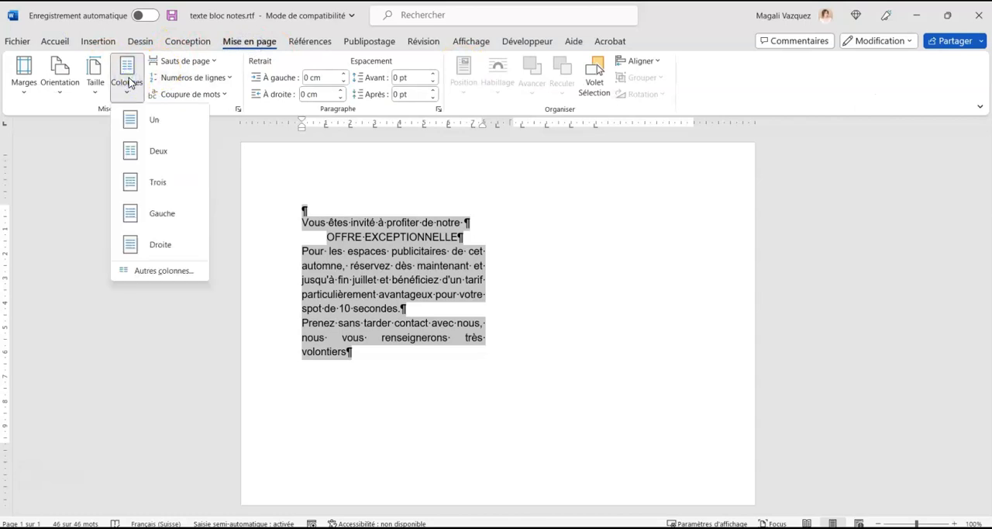
pyautogui.click(162, 271)
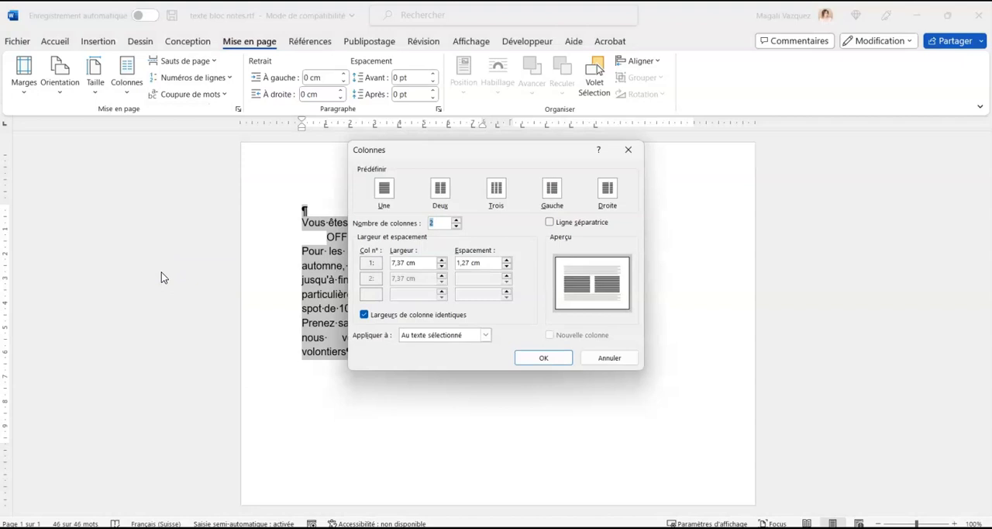
pyautogui.click(551, 223)
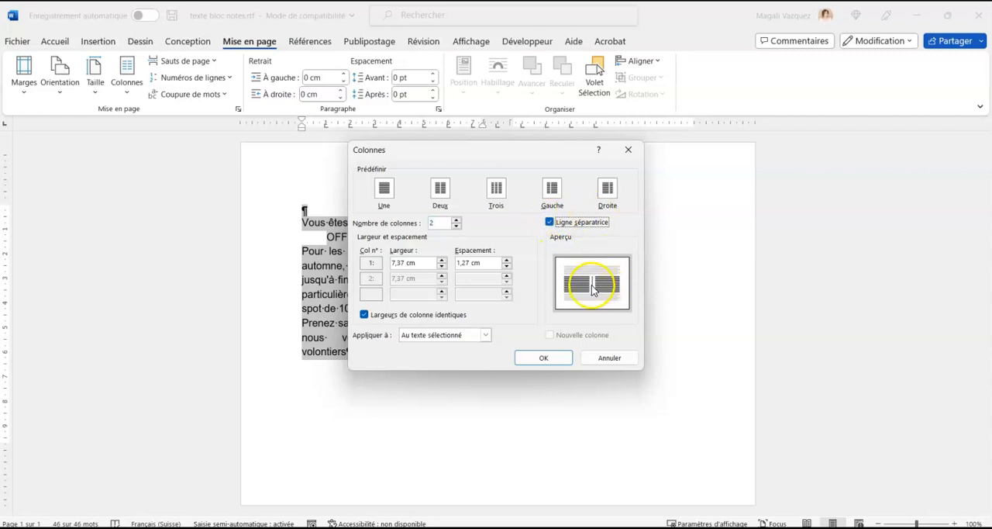
pyautogui.click(547, 357)
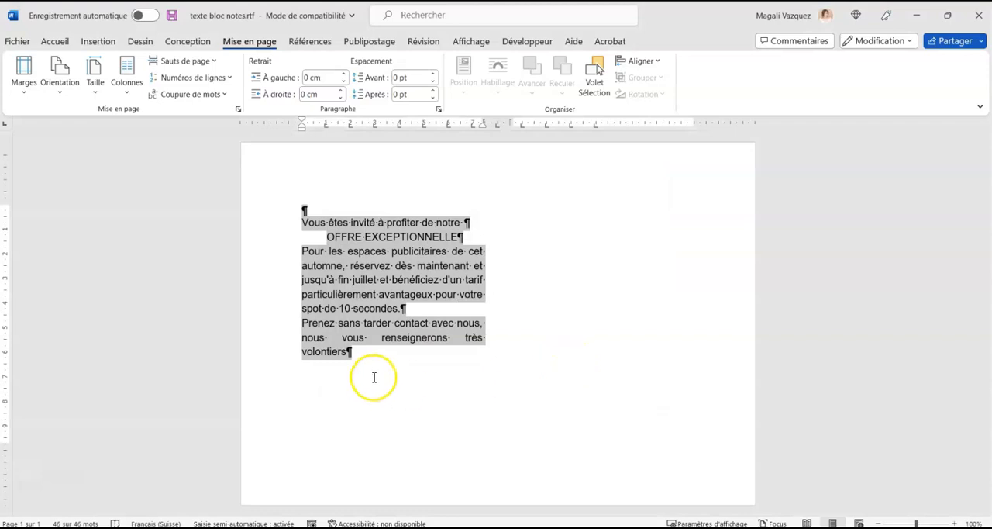
# Add blank paragraphs after the closing sentence until they run about halfway down the second column.
pyautogui.click(391, 379)
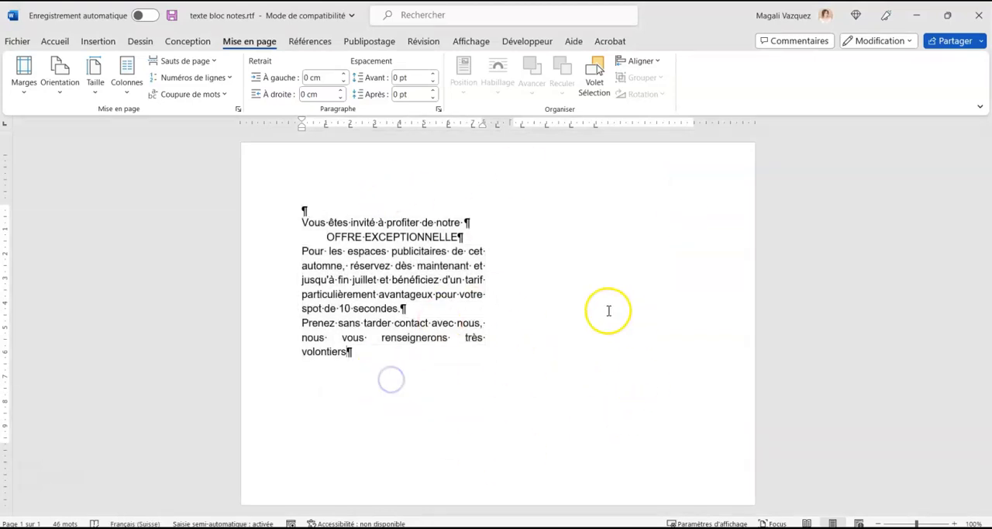
pyautogui.press('Return')
pyautogui.press('Return')
pyautogui.press('Return')
pyautogui.press('Return')
pyautogui.press('Return')
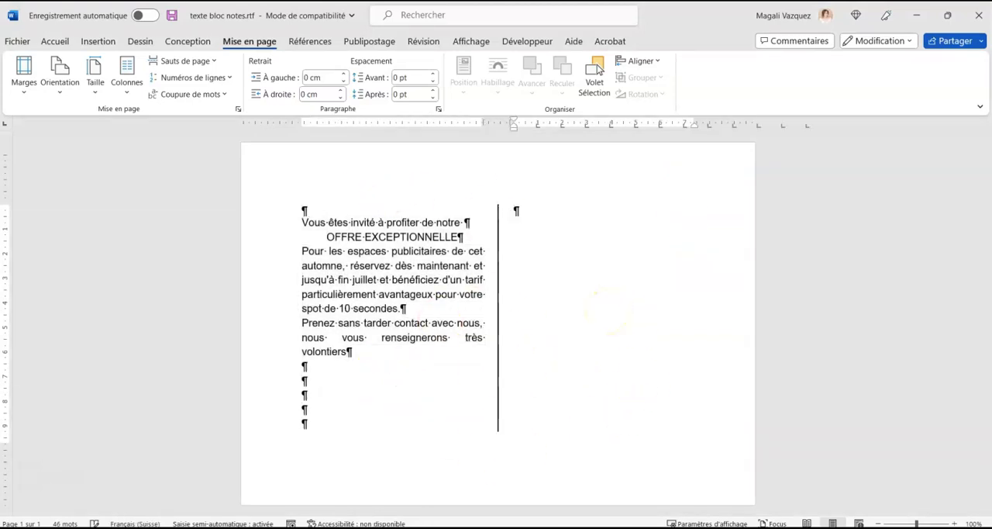
pyautogui.press('Return')
pyautogui.press('Return')
pyautogui.press('Return')
pyautogui.press('Return')
pyautogui.press('Return')
pyautogui.press('Return')
pyautogui.press('Return')
pyautogui.press('Return')
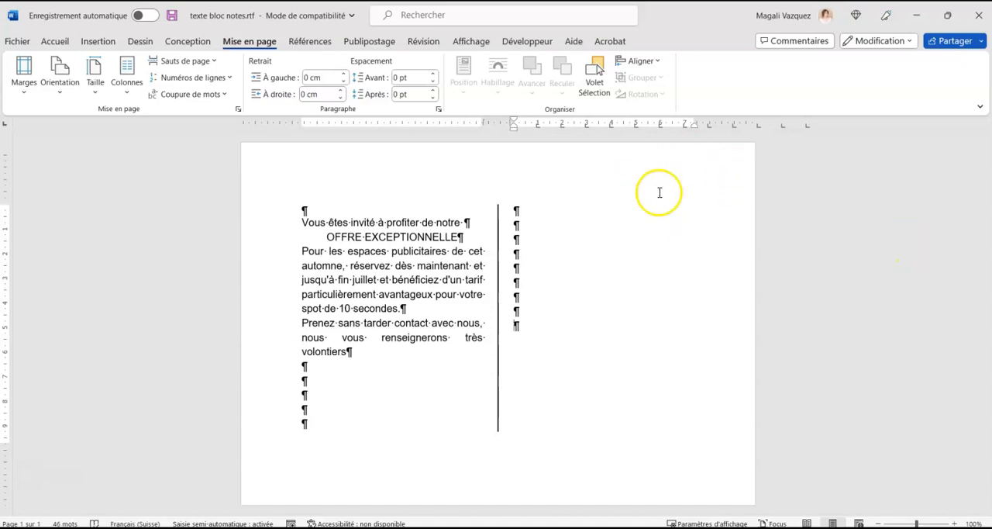
# Insert the postage stamp PNG from the Bureau folder at the end of the second column.
pyautogui.click(100, 41)
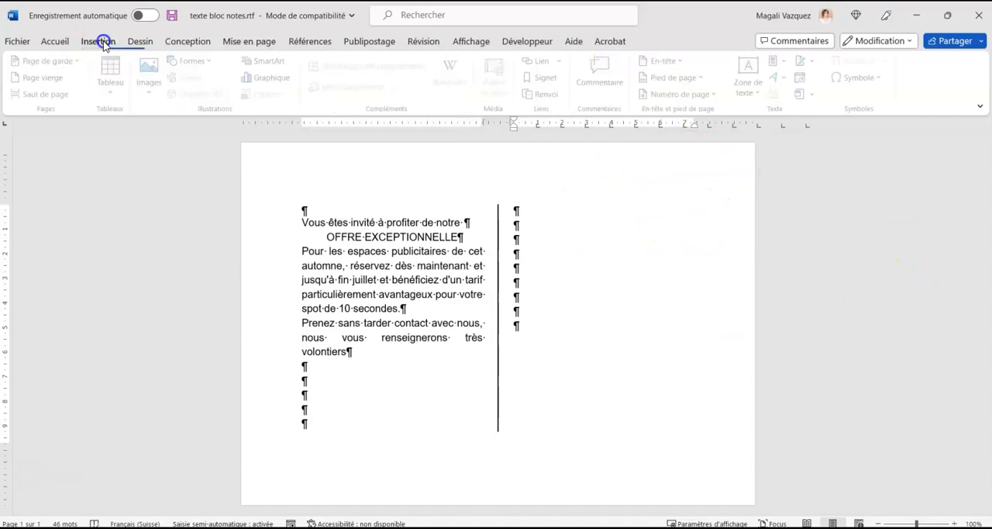
pyautogui.click(151, 78)
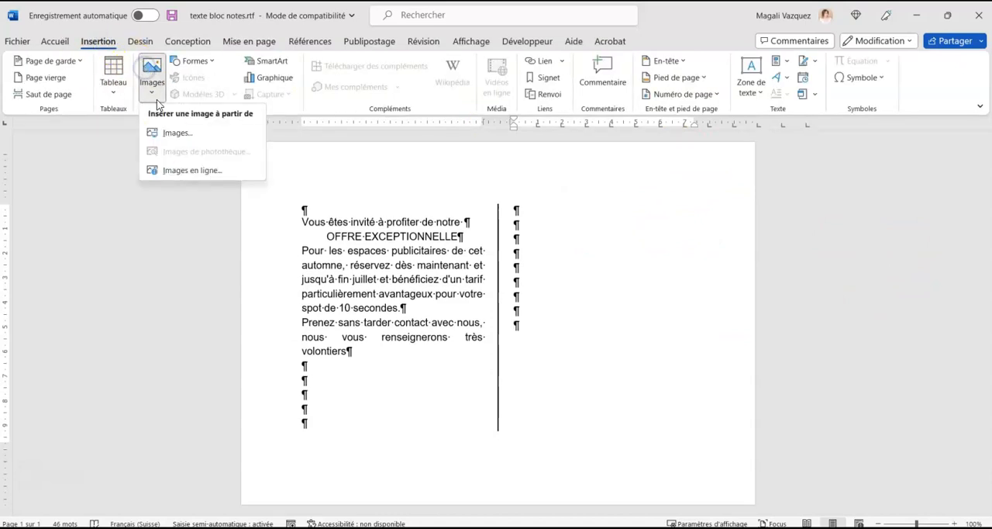
pyautogui.click(179, 134)
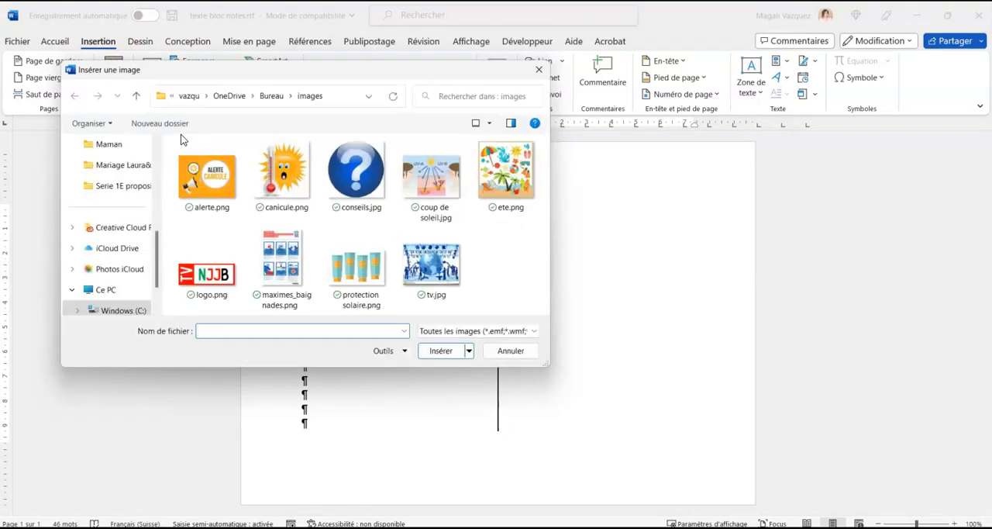
pyautogui.click(271, 96)
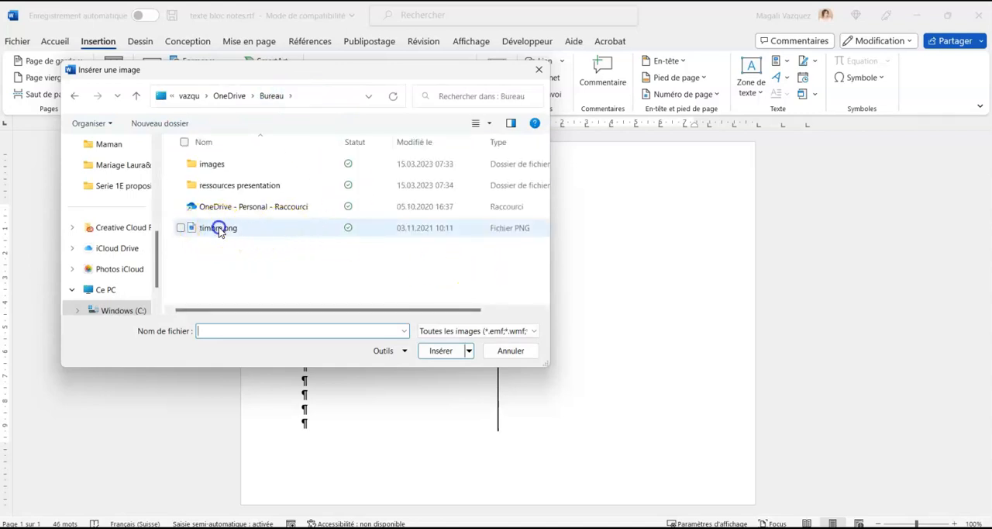
pyautogui.click(215, 228)
pyautogui.click(441, 351)
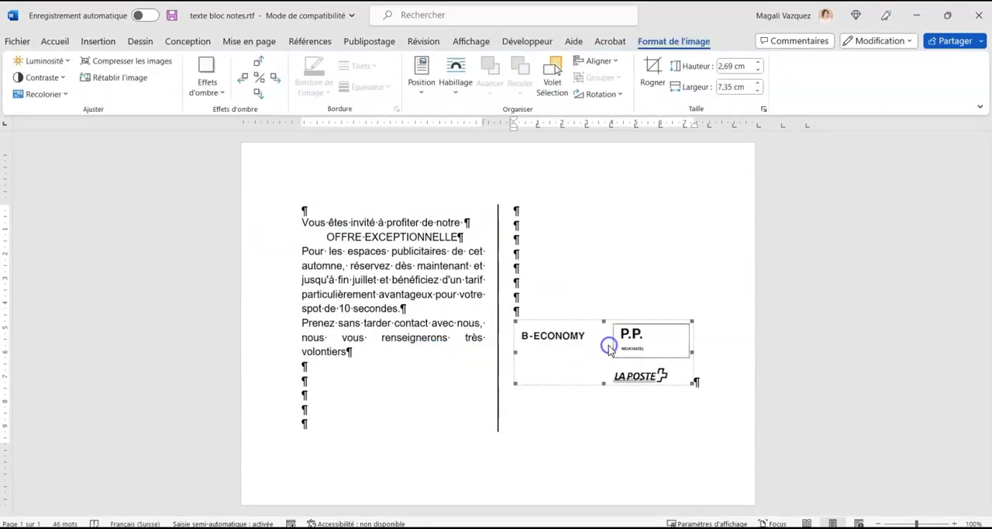
# Set the stamp image's text wrapping to Au travers and move it to the page's upper-right corner.
pyautogui.click(656, 310)
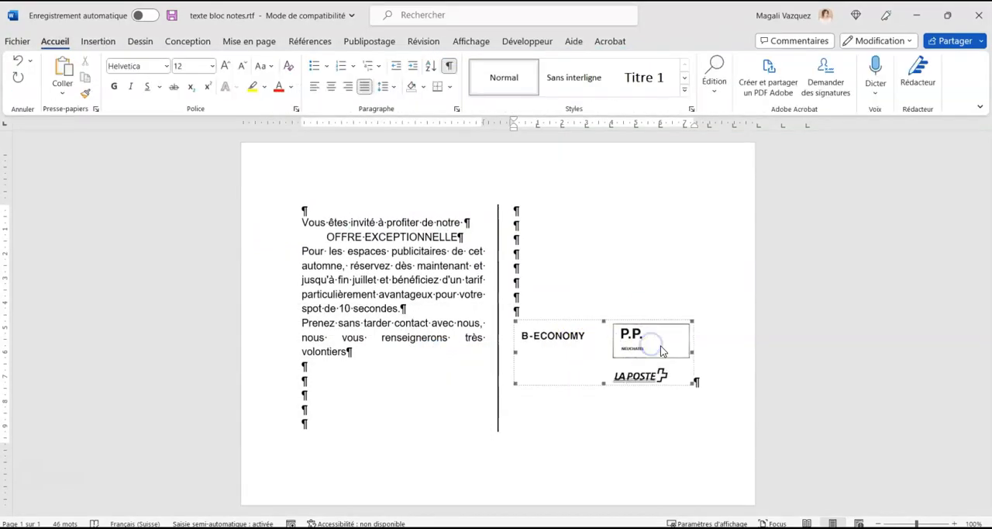
pyautogui.rightClick(661, 345)
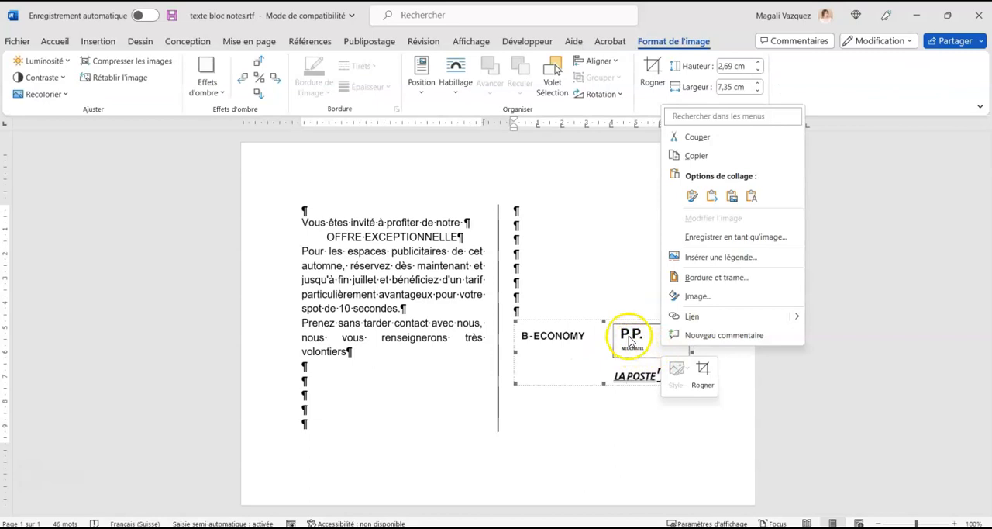
pyautogui.press('Escape')
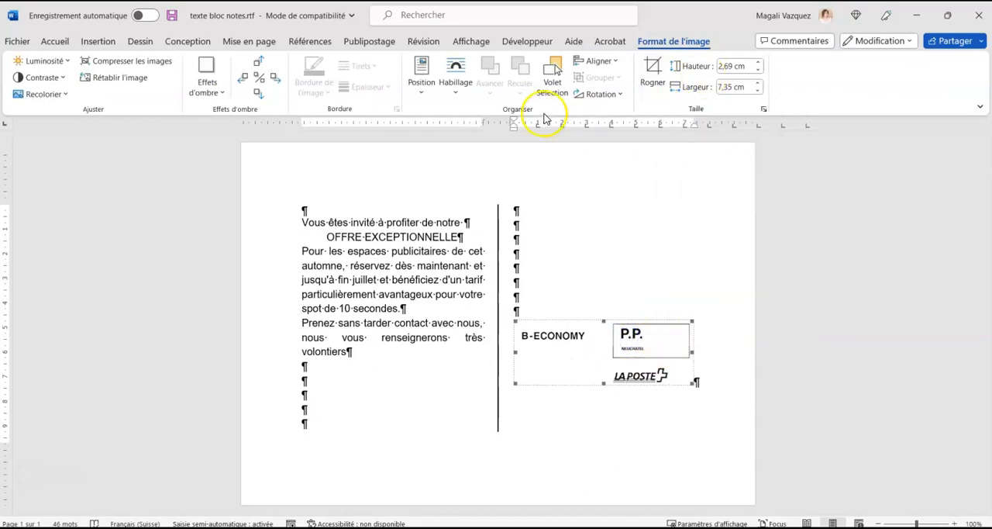
pyautogui.click(456, 81)
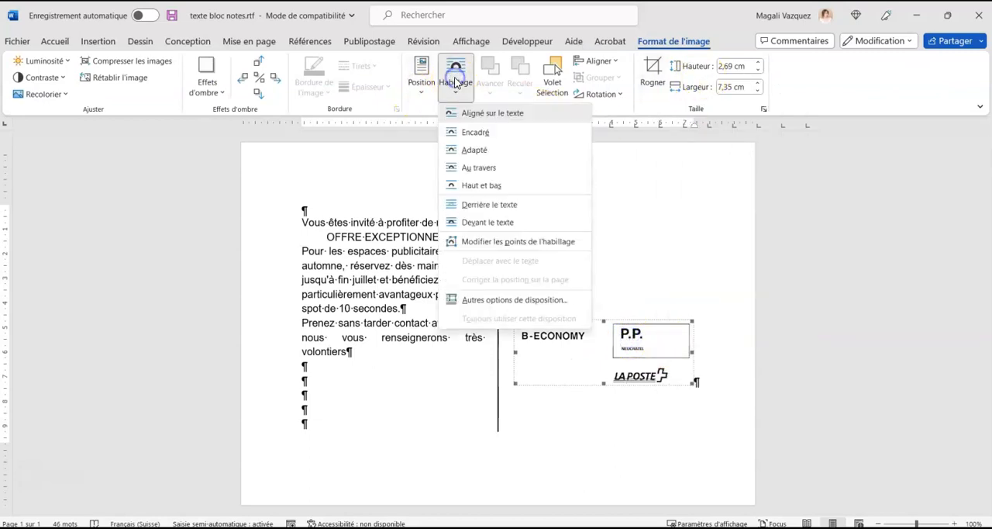
pyautogui.click(482, 167)
pyautogui.moveTo(609, 339); pyautogui.dragTo(665, 164)
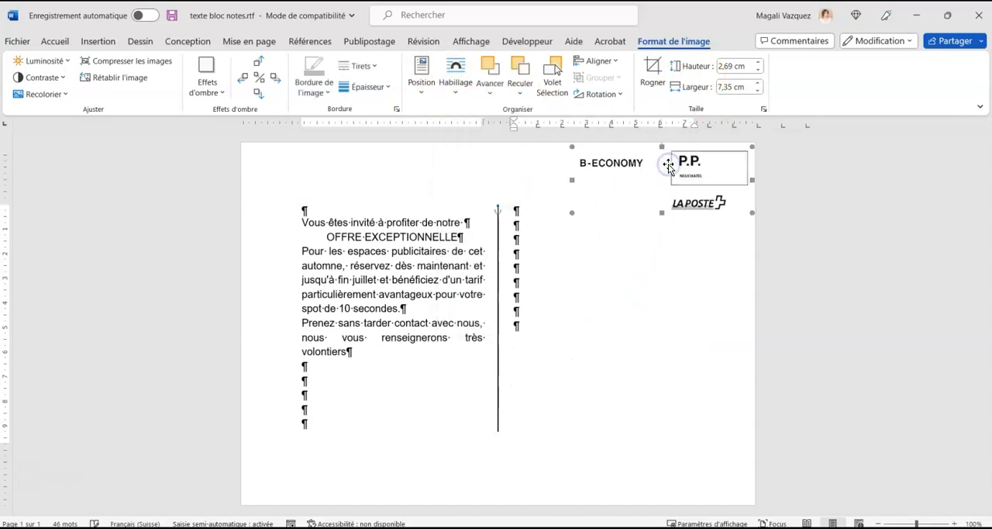
pyautogui.click(542, 274)
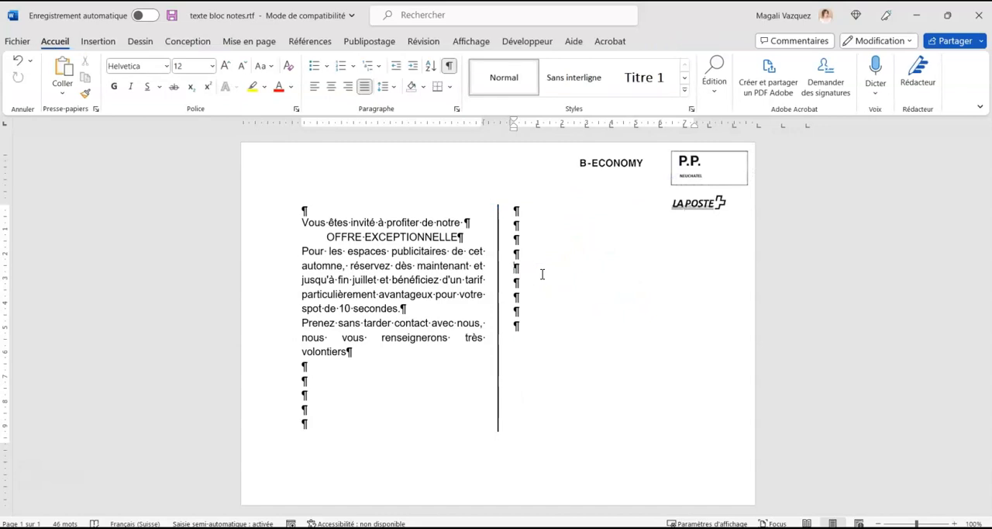
# Insert a blank line after "Vous êtes invité à profiter de notre" and another after the "OFFRE EXCEPTIONNELLE" title.
pyautogui.click(472, 223)
pyautogui.press('Return')
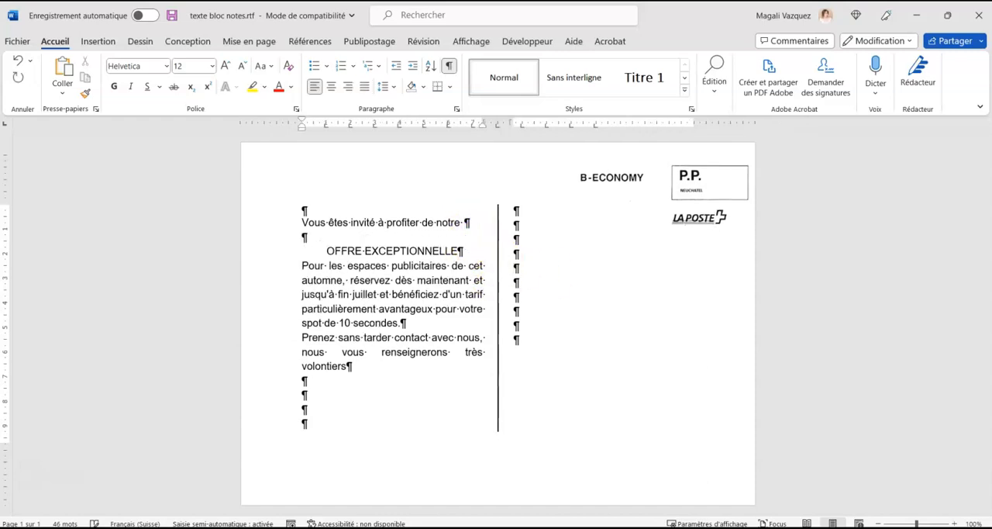
pyautogui.click(476, 251)
pyautogui.press('Return')
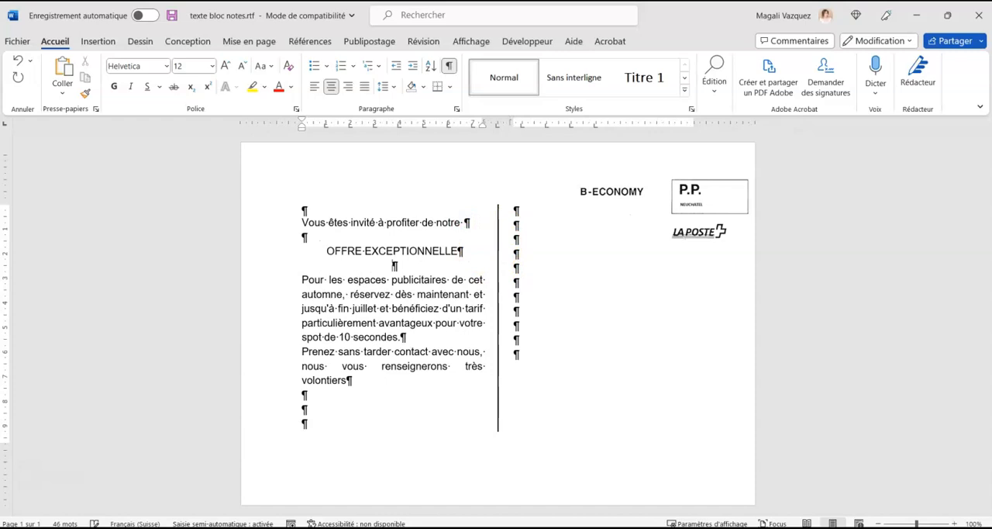
# Move the stamp image back up to the page's upper-right corner and make the "OFFRE EXCEPTIONNELLE" title bold.
pyautogui.click(664, 190)
pyautogui.moveTo(664, 180); pyautogui.dragTo(665, 177)
pyautogui.moveTo(324, 250); pyautogui.dragTo(464, 250)
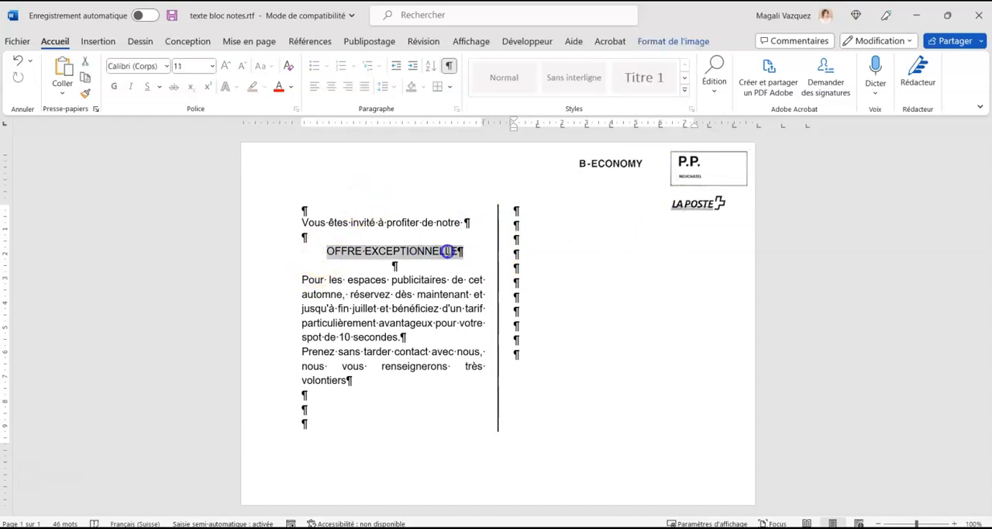
pyautogui.click(113, 86)
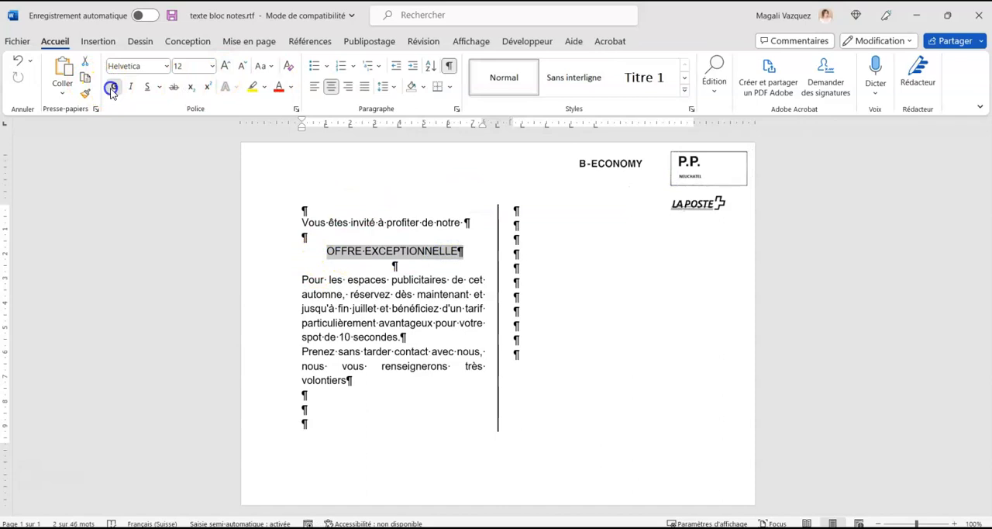
# Insert a blank line after the paragraph ending "spot de 10 secondes." and realign the stamp image with the page's upper-right corner.
pyautogui.click(369, 386)
pyautogui.click(409, 338)
pyautogui.press('Return')
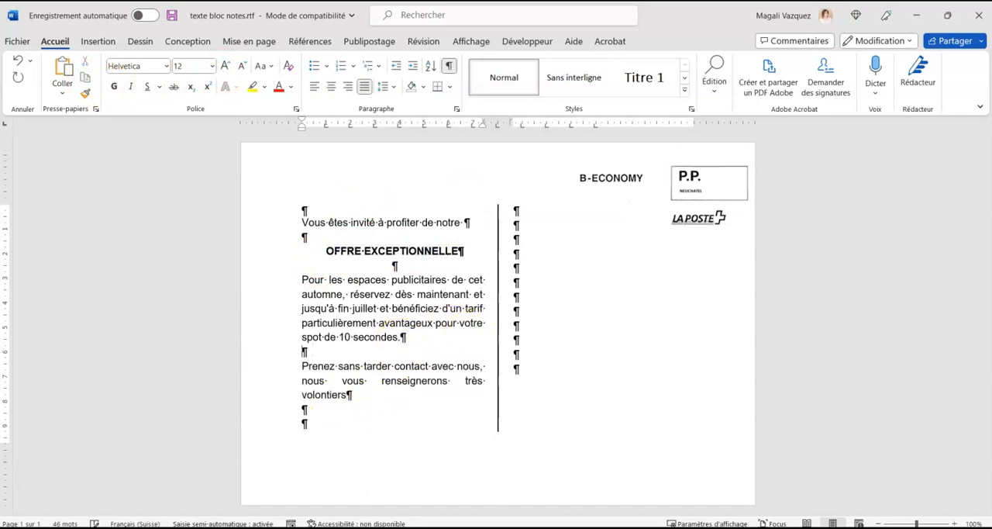
pyautogui.click(676, 168)
pyautogui.moveTo(676, 169); pyautogui.dragTo(677, 167)
pyautogui.click(589, 303)
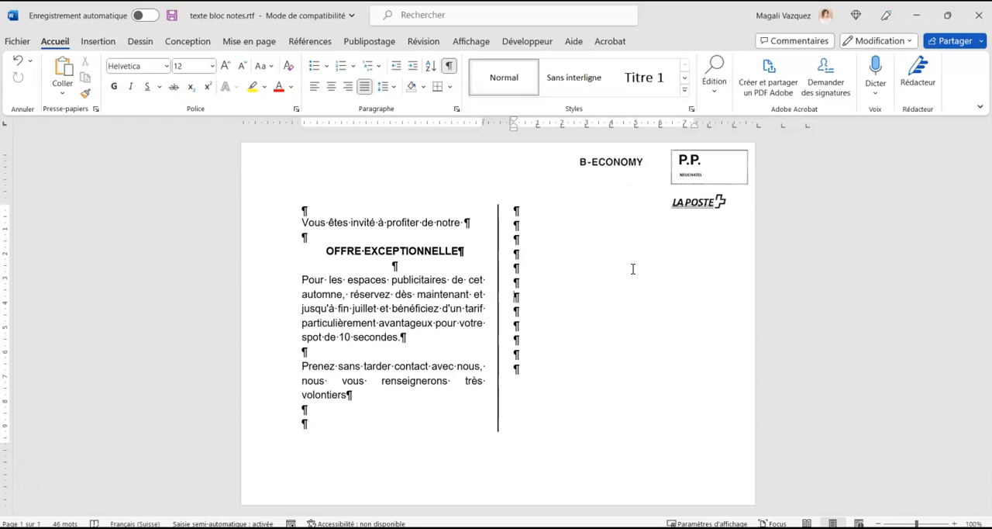
# Delete the blank line above "Vous êtes invité à profiter de notre" and return the displaced stamp image to the page's upper-right corner.
pyautogui.click(318, 211)
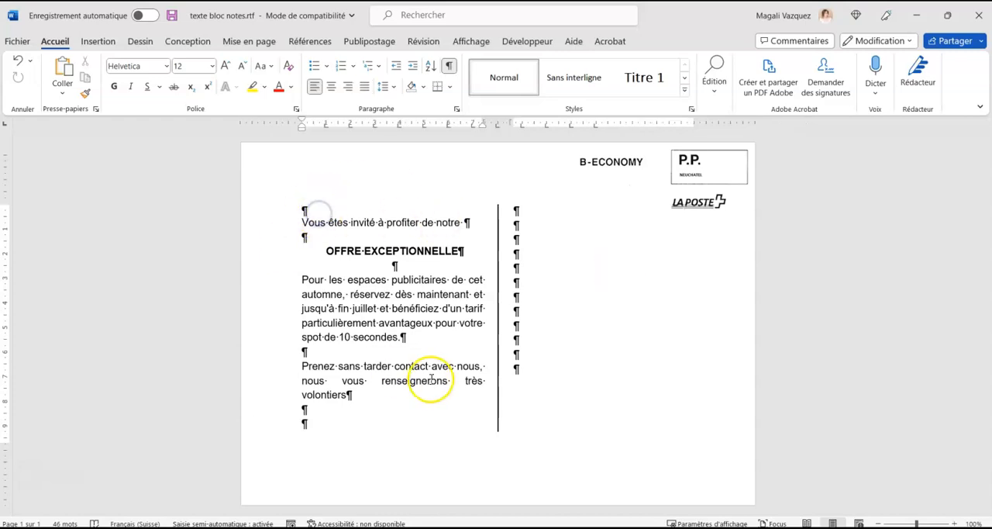
pyautogui.press('Delete')
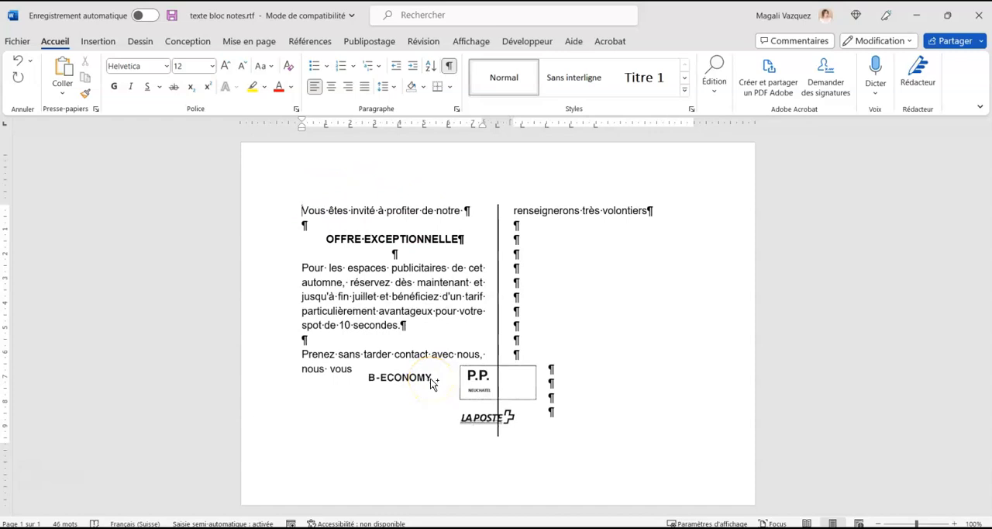
pyautogui.moveTo(432, 383); pyautogui.dragTo(700, 172)
pyautogui.click(575, 313)
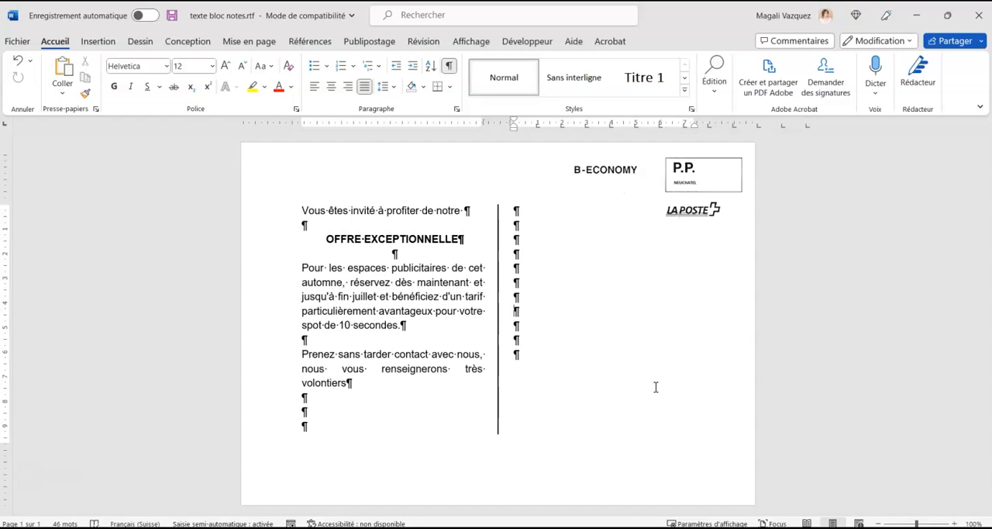
pyautogui.click(656, 387)
# Attach the existing list "adresses publipostage.xlsx" from the Bureau folder as mail merge recipients, using the 'adresses publipostage$' table with column headers.
pyautogui.click(369, 41)
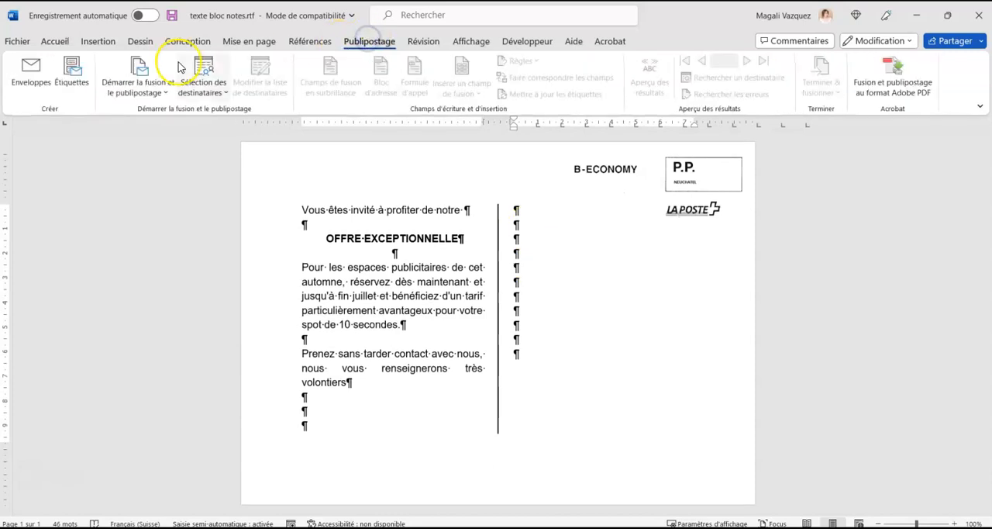
pyautogui.click(210, 79)
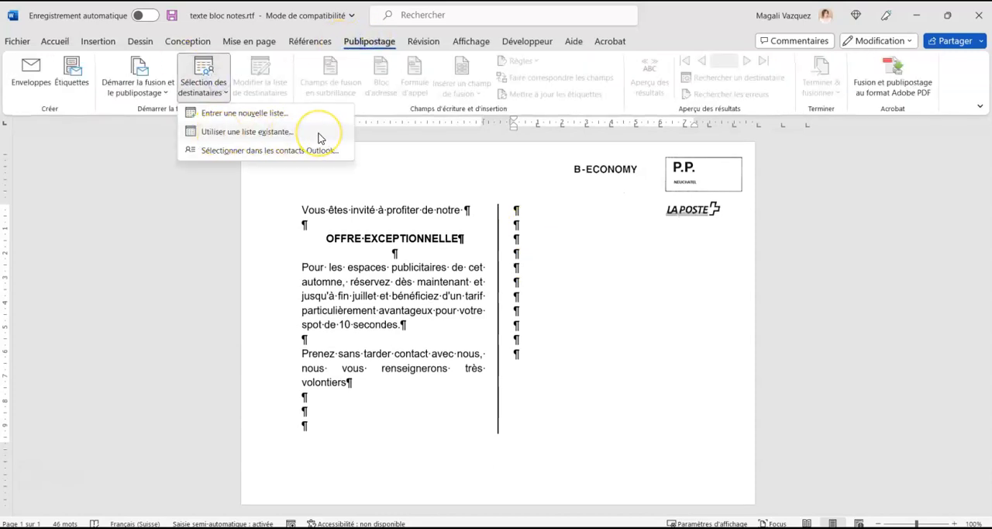
pyautogui.click(319, 135)
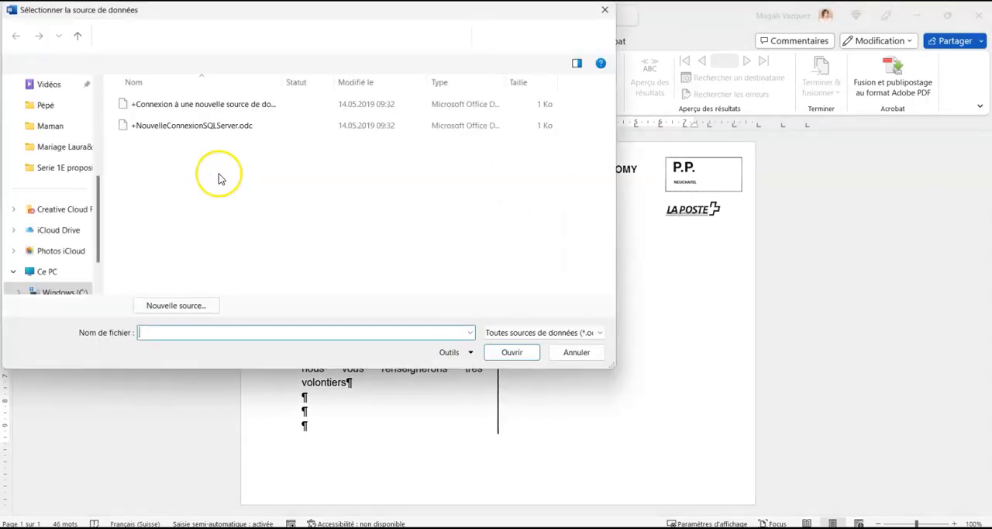
pyautogui.scroll(3, 28, 192)
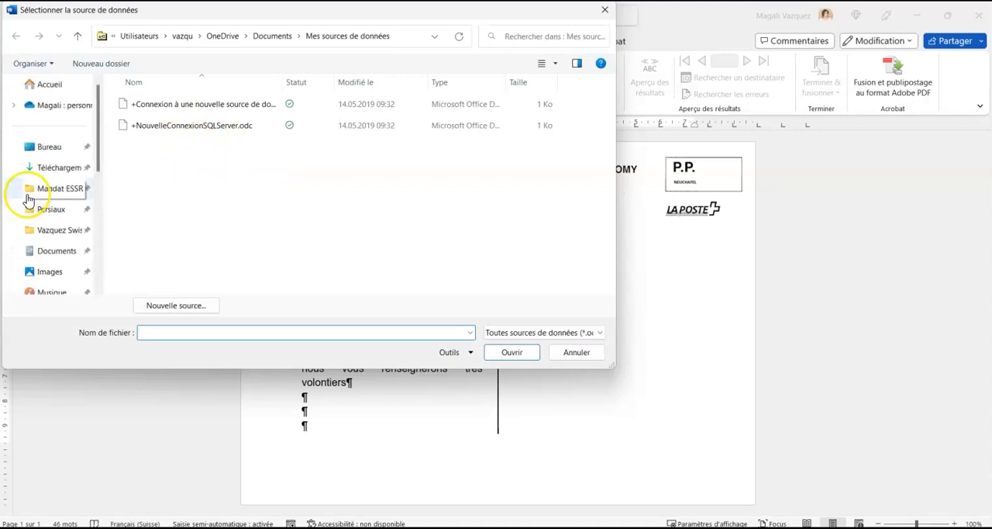
pyautogui.click(46, 149)
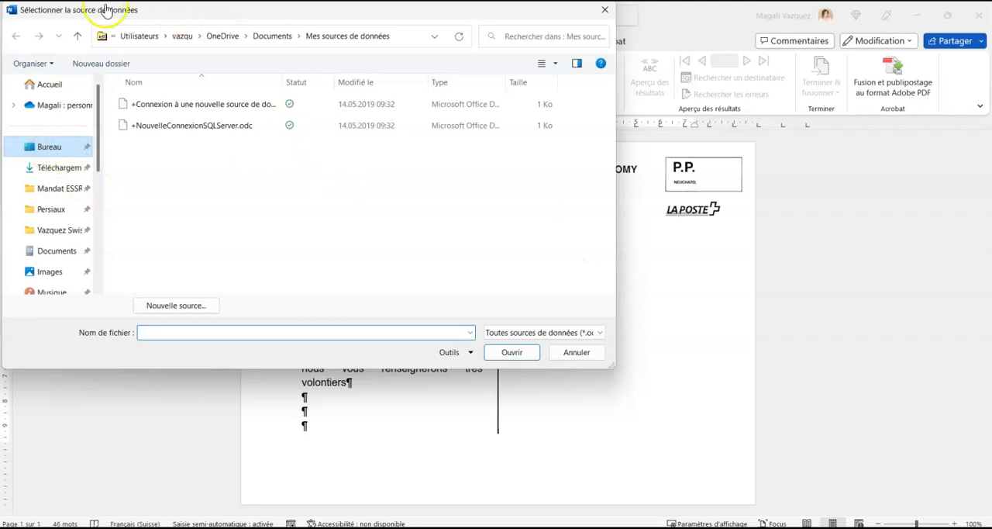
pyautogui.click(46, 152)
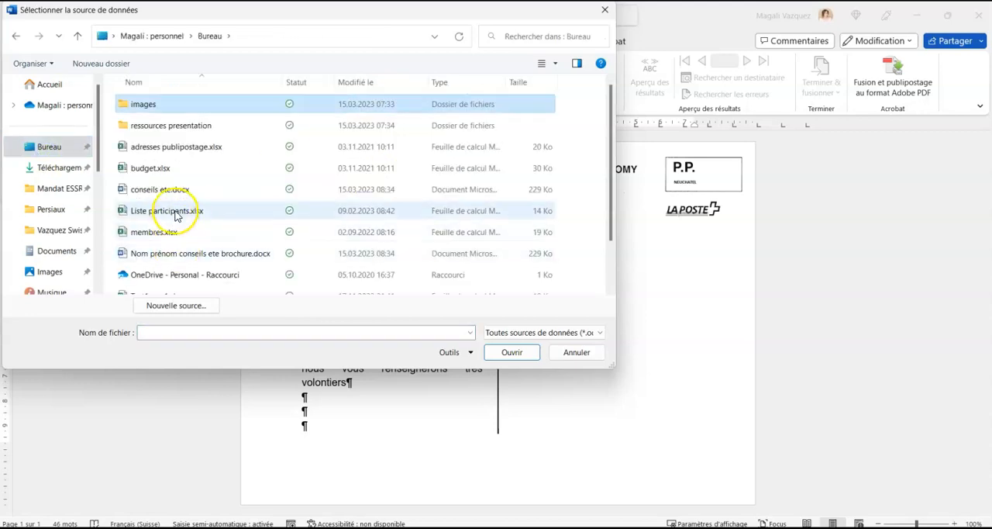
pyautogui.click(177, 147)
pyautogui.click(511, 353)
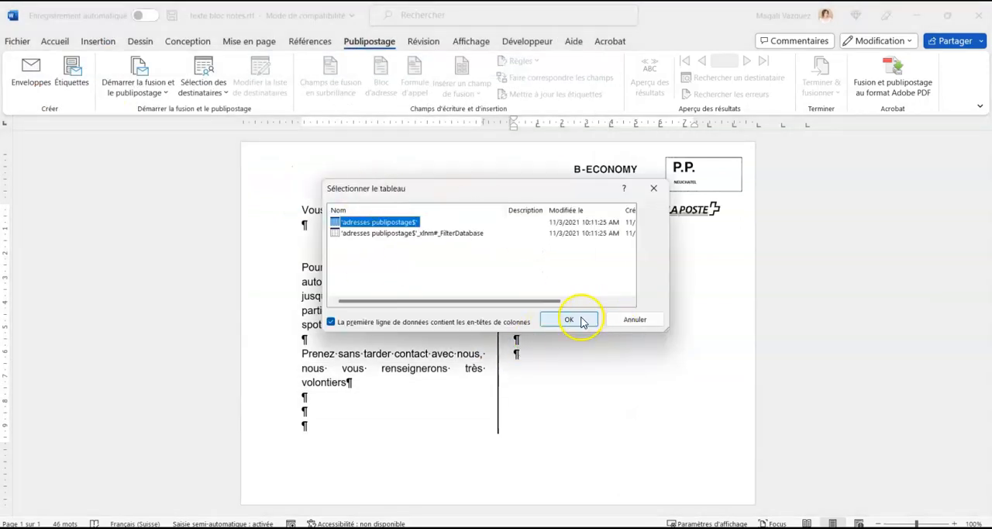
pyautogui.click(583, 321)
pyautogui.click(582, 317)
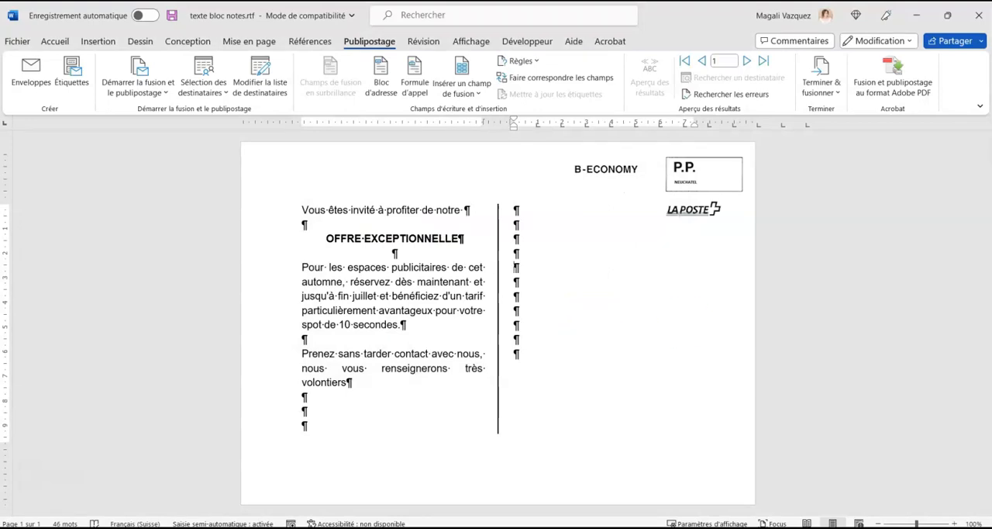
# Filter the mail merge recipient list to the records whose Code annonceur is Égal à A.
pyautogui.click(573, 310)
pyautogui.click(266, 86)
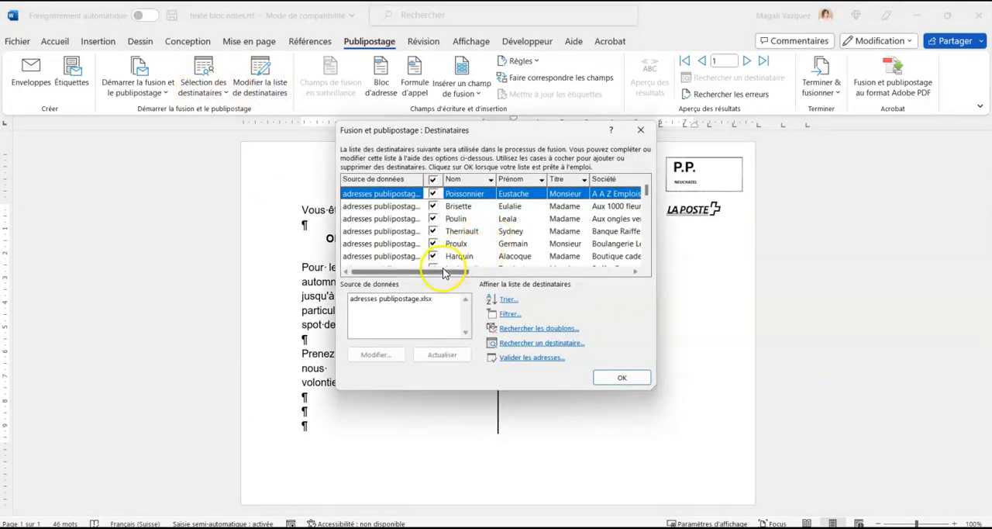
pyautogui.moveTo(444, 272); pyautogui.dragTo(606, 273)
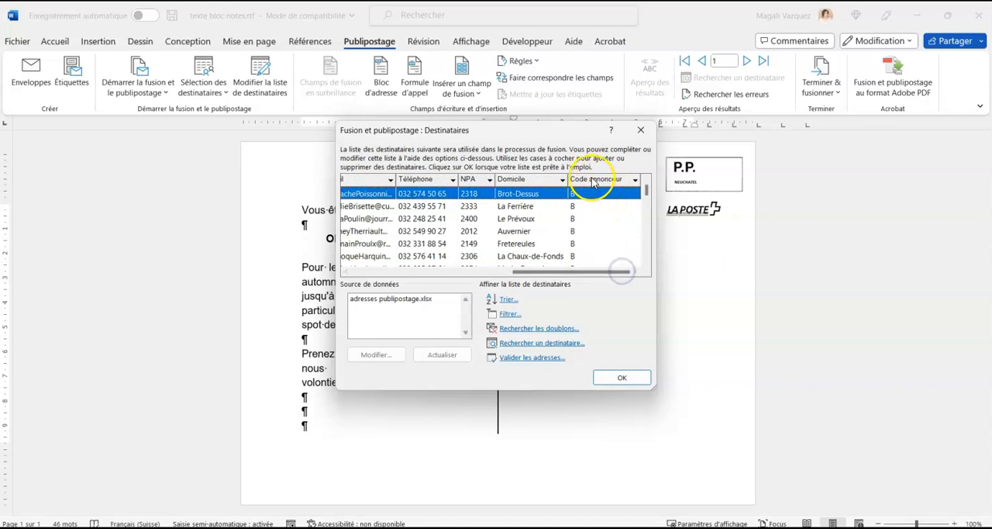
pyautogui.moveTo(647, 191); pyautogui.dragTo(644, 168)
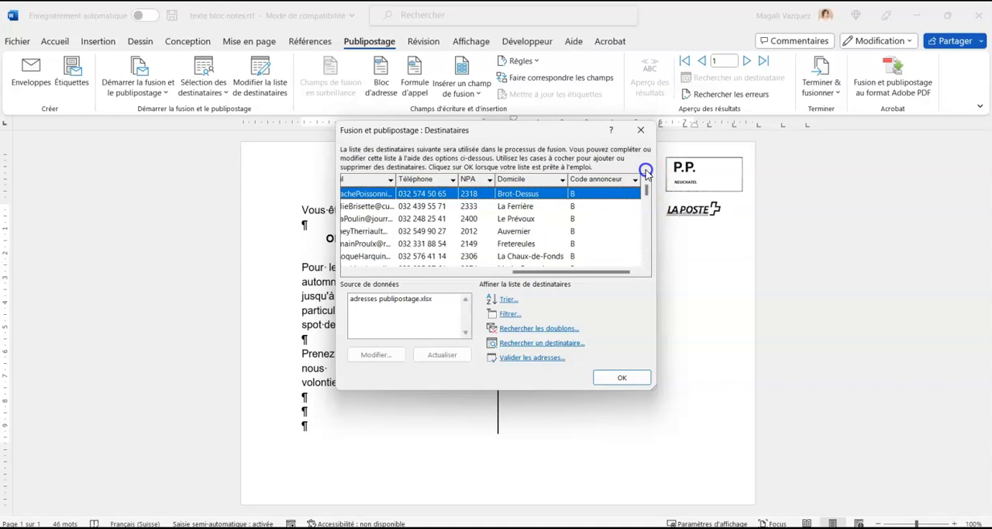
pyautogui.click(507, 315)
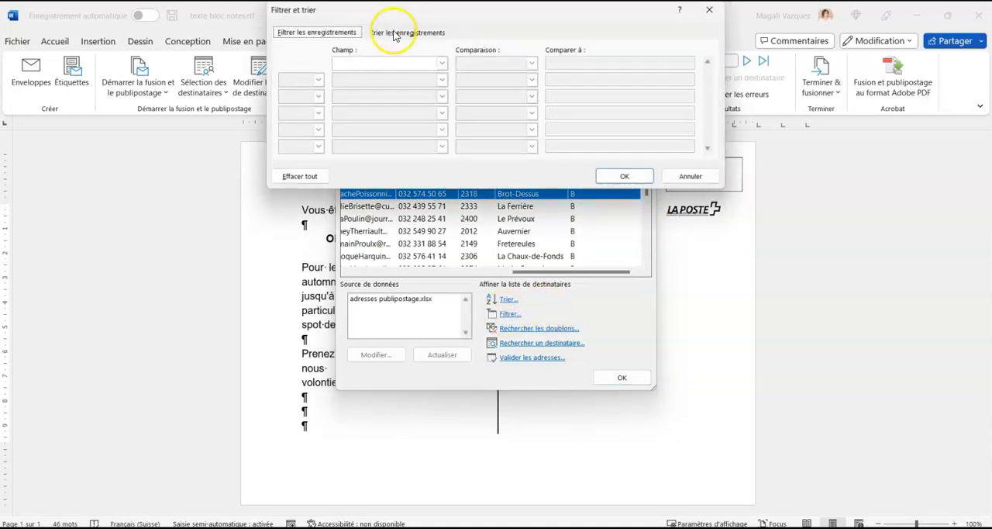
pyautogui.click(440, 63)
pyautogui.scroll(-3, 419, 97)
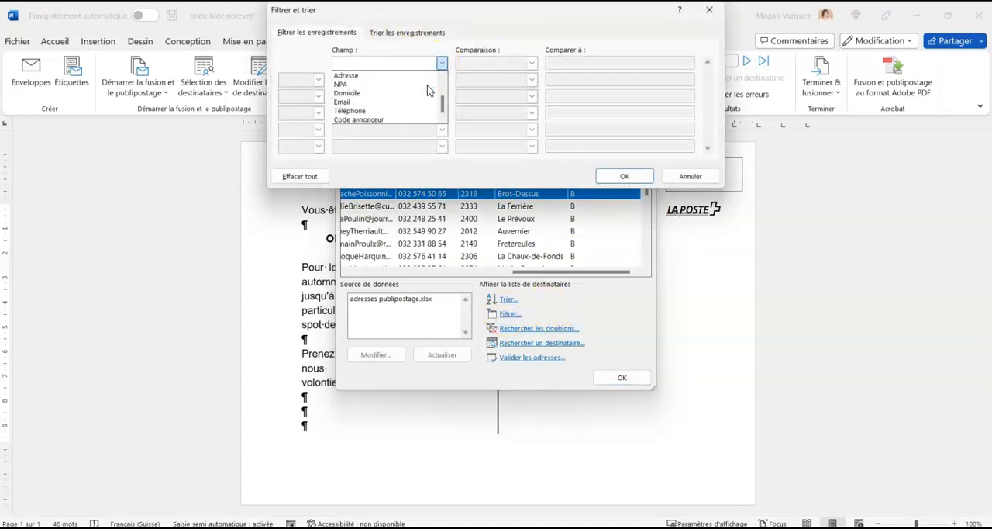
pyautogui.click(395, 121)
pyautogui.click(623, 62)
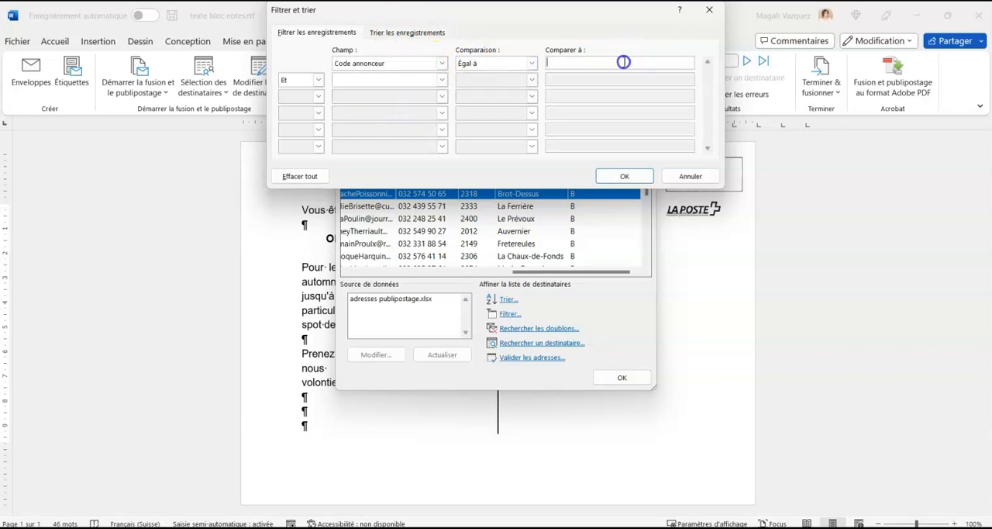
pyautogui.write('A')
pyautogui.click(631, 66)
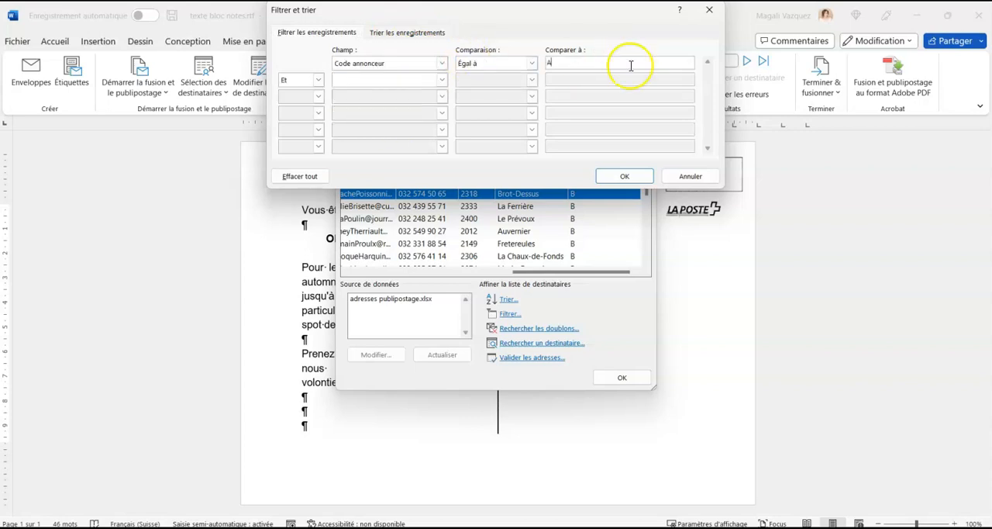
pyautogui.click(622, 176)
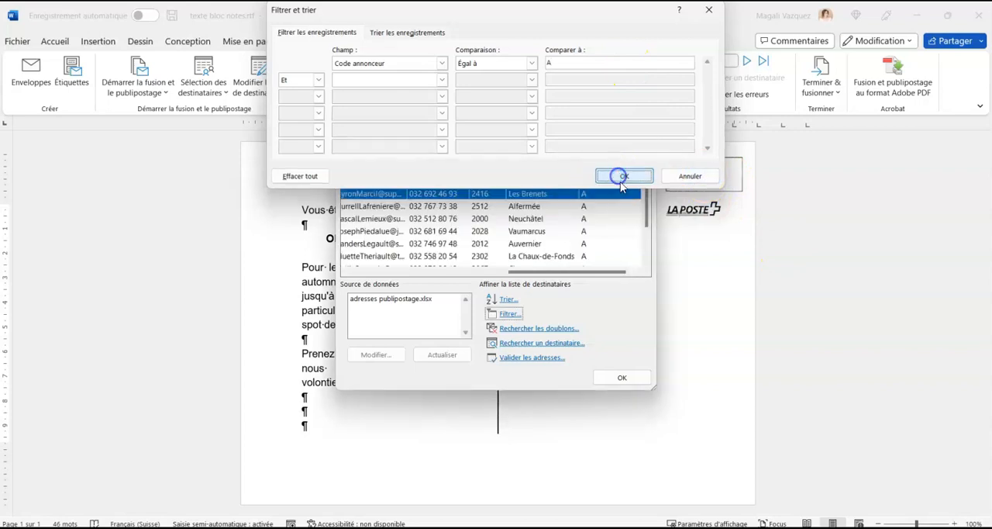
pyautogui.click(633, 381)
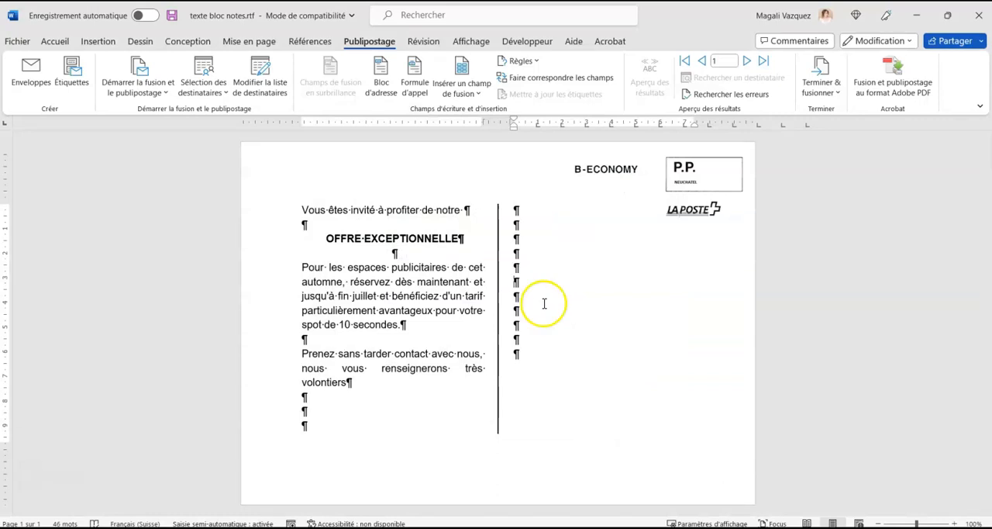
# Insert the Société and Titre merge fields on two consecutive lines, starting at the second column's eighth paragraph.
pyautogui.click(523, 312)
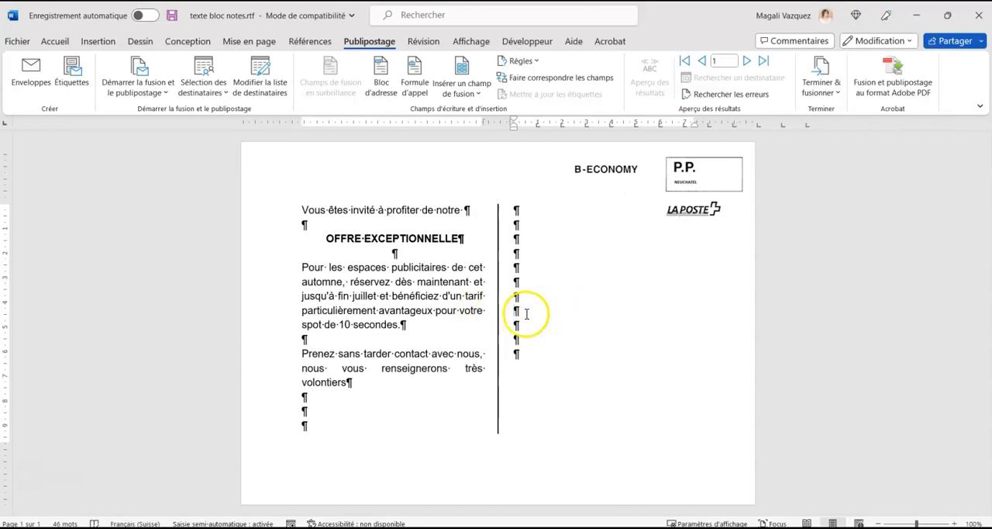
pyautogui.click(467, 92)
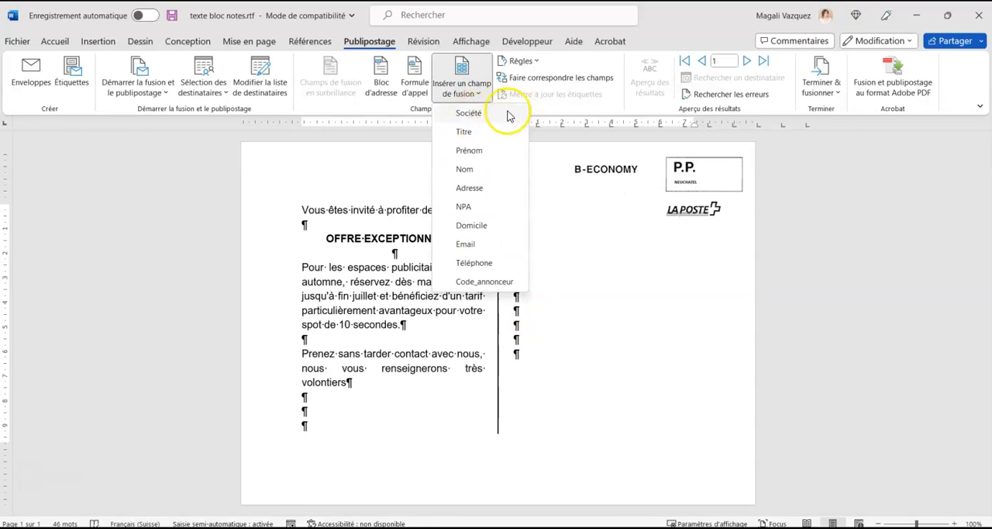
pyautogui.click(480, 116)
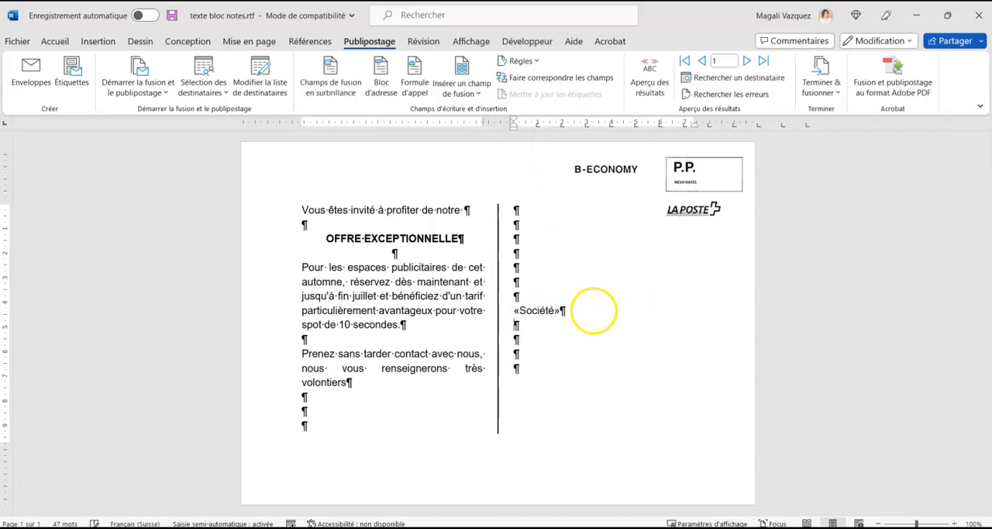
pyautogui.click(471, 93)
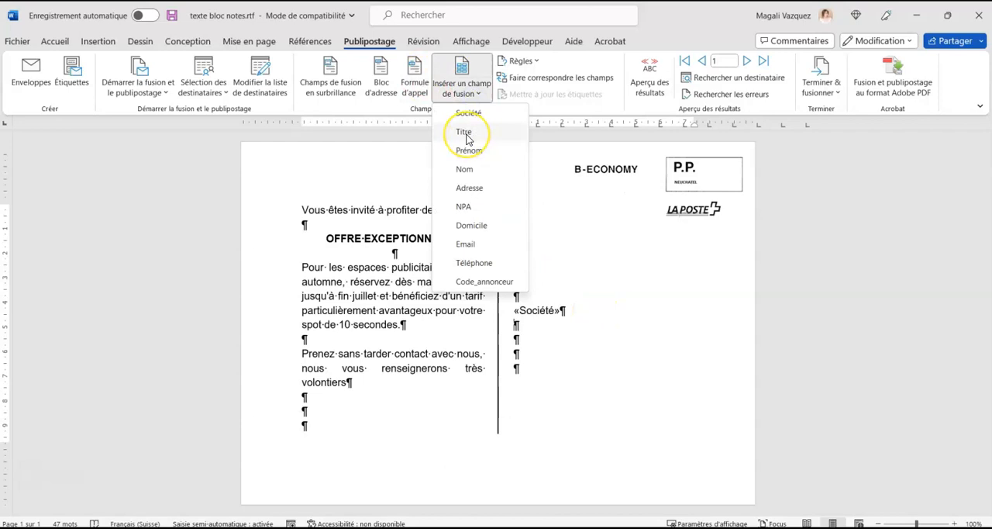
pyautogui.click(465, 133)
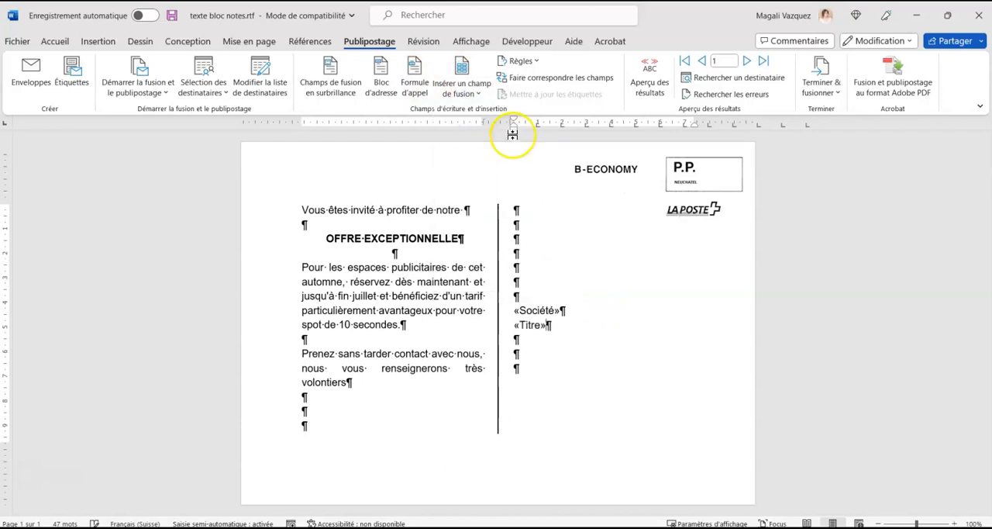
# Examine the Titre values in the filtered recipient list, dismissing the mail notifications before closing the list.
pyautogui.click(264, 88)
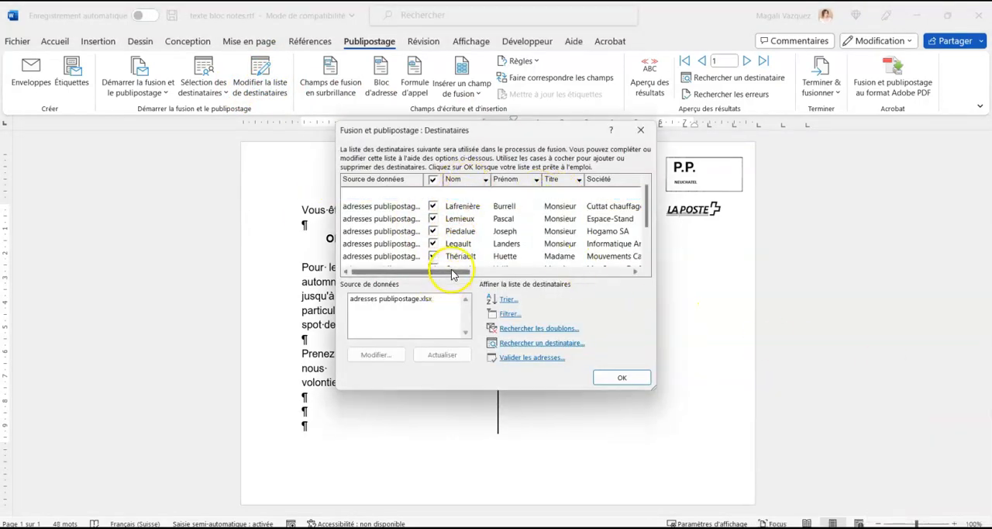
pyautogui.moveTo(455, 271); pyautogui.dragTo(461, 273)
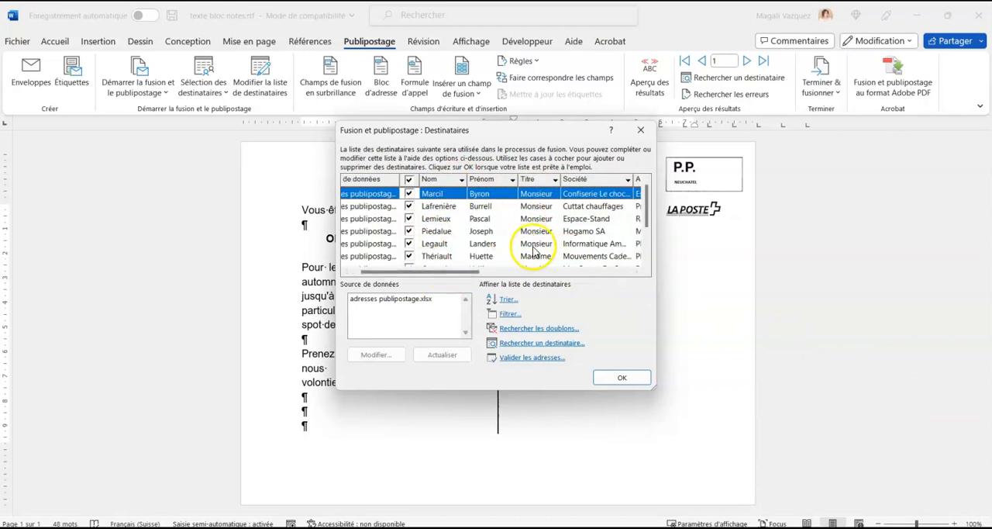
pyautogui.scroll(-2, 542, 229)
pyautogui.scroll(2, 543, 229)
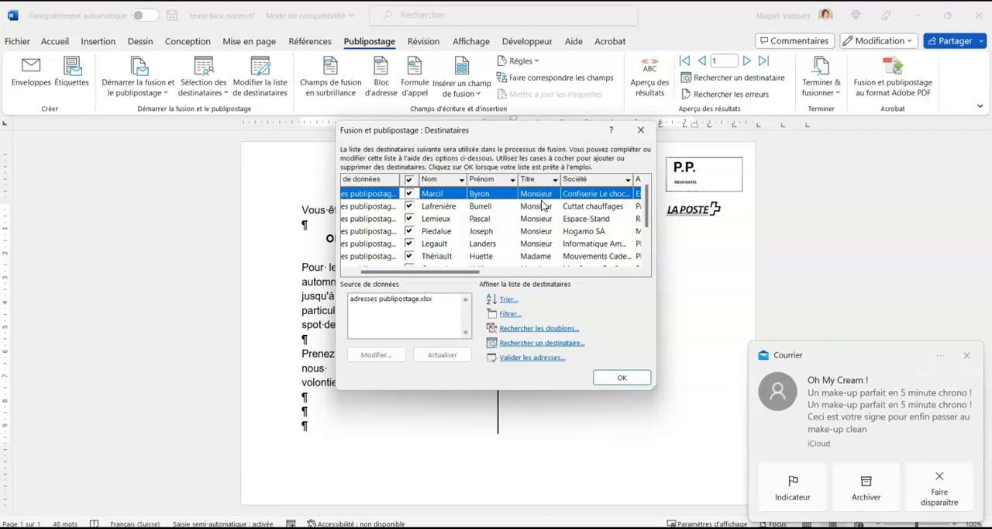
pyautogui.click(967, 354)
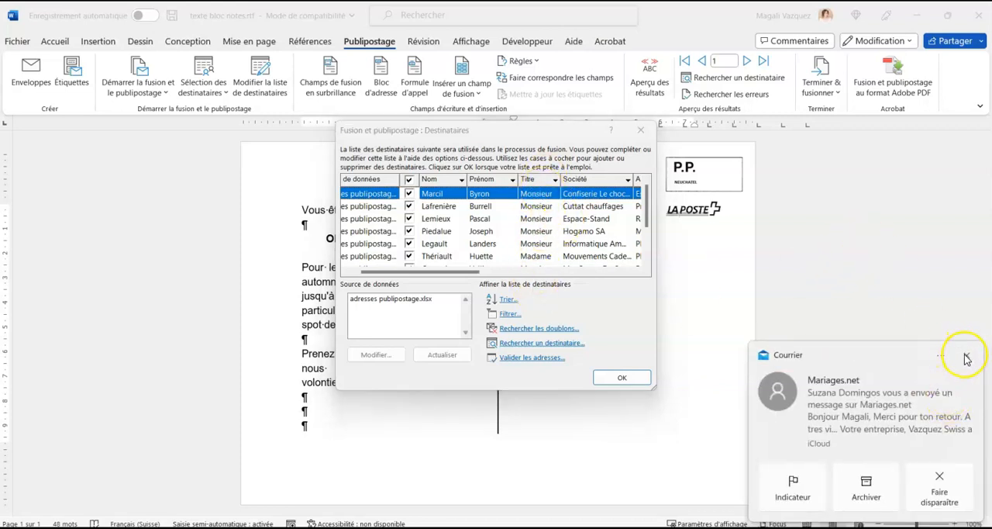
pyautogui.click(967, 356)
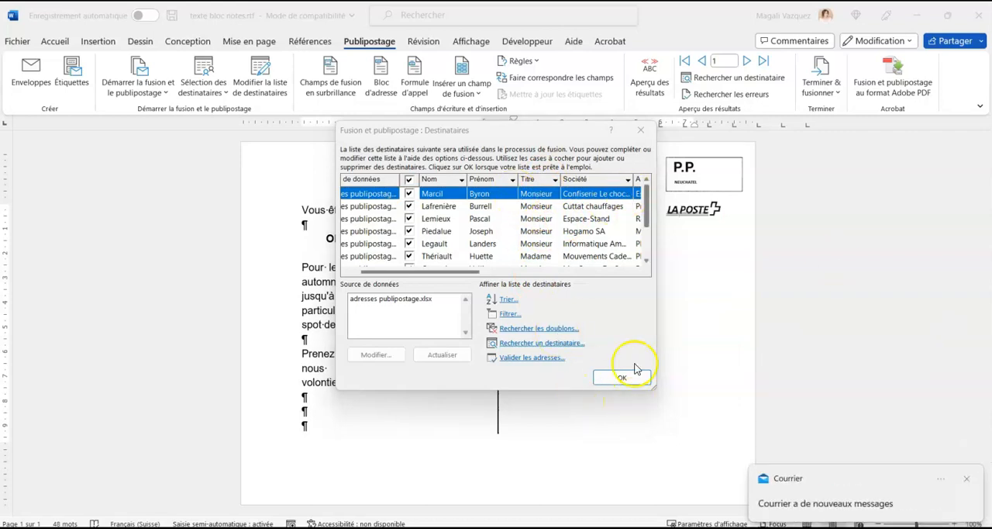
pyautogui.click(641, 130)
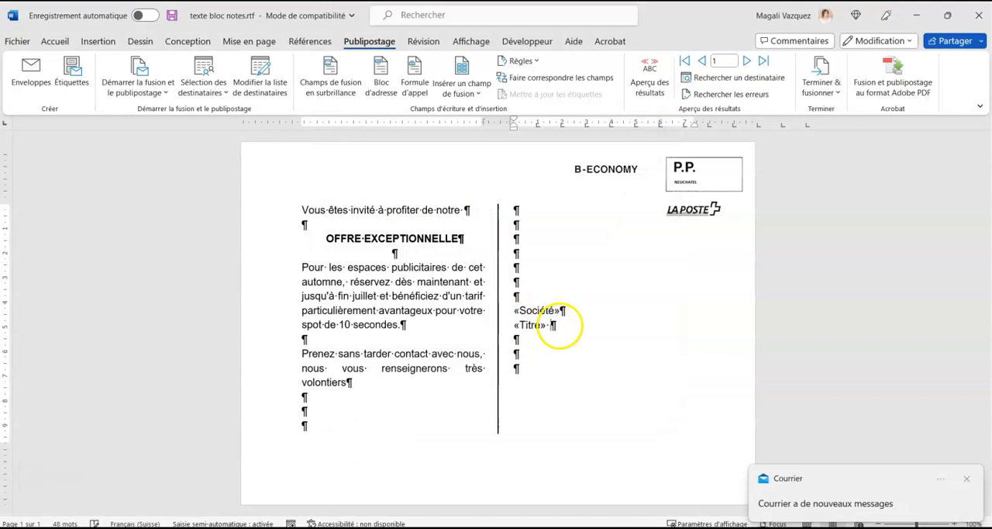
# Add the Prénom and Nom merge fields after the Titre field, separated by spaces, and start a new line.
pyautogui.click(481, 94)
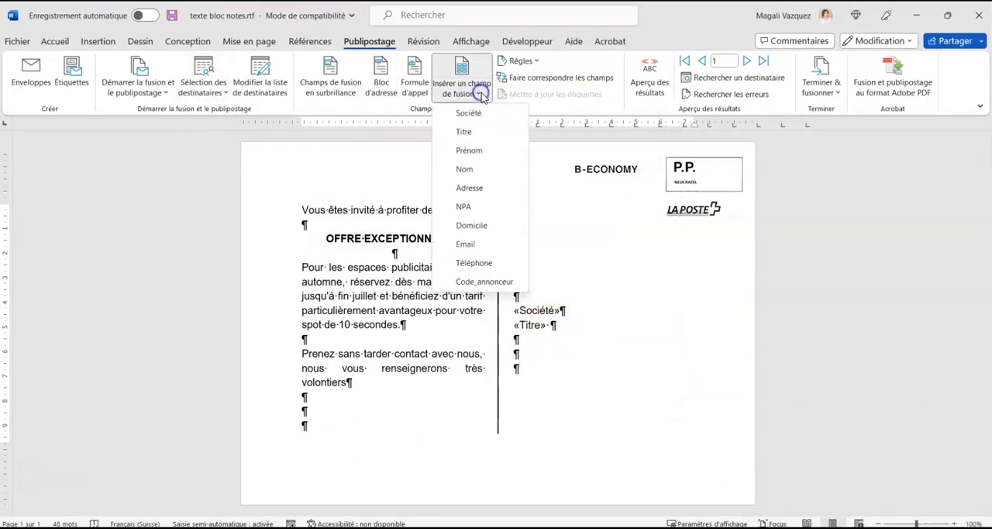
pyautogui.click(474, 149)
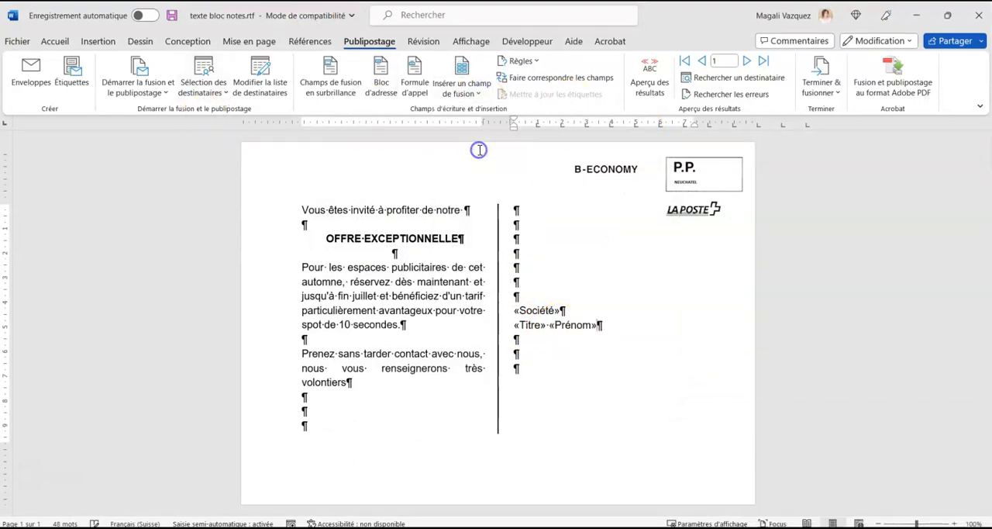
pyautogui.click(469, 97)
pyautogui.click(466, 169)
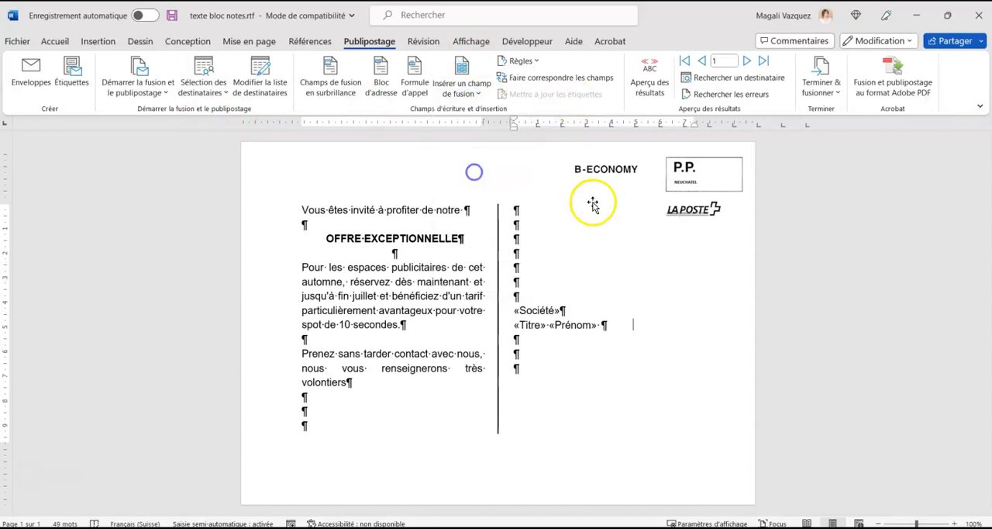
# Insert the Adresse merge field below the name line, and the NPA and Domicile fields together on the following line.
pyautogui.click(457, 90)
pyautogui.click(469, 187)
pyautogui.press('Return')
pyautogui.click(458, 88)
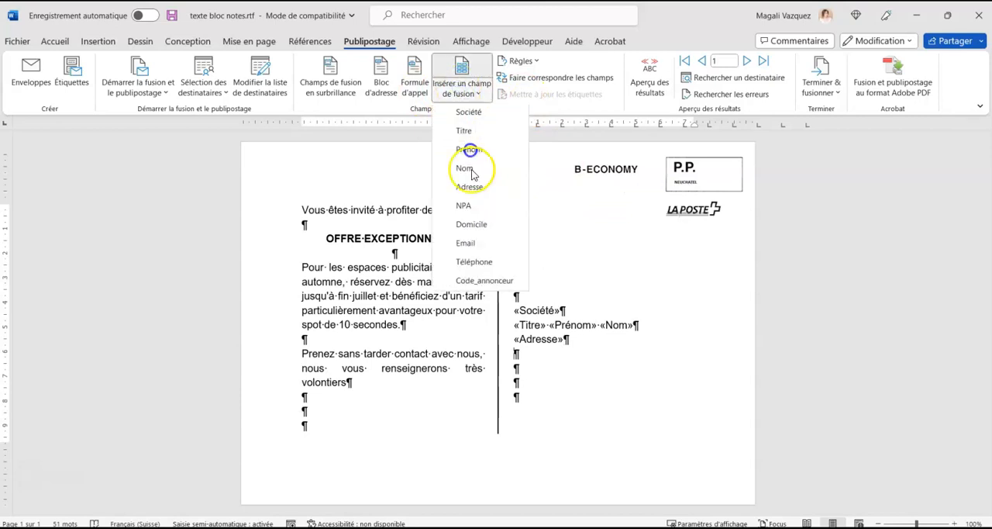
pyautogui.click(472, 211)
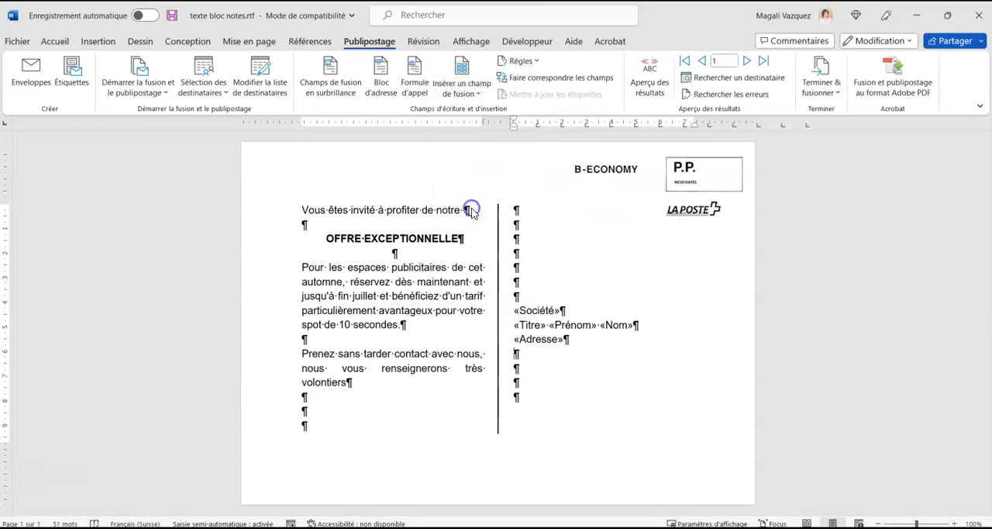
pyautogui.click(461, 88)
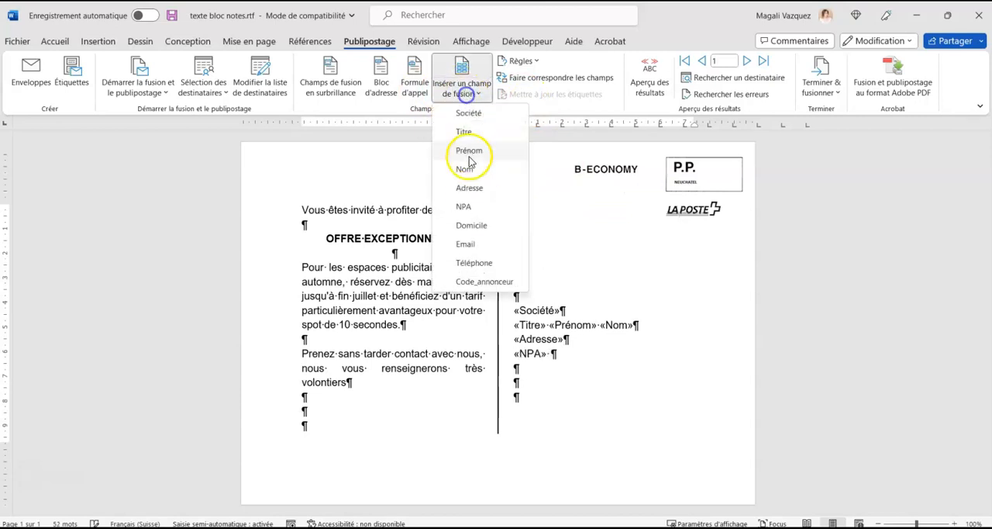
pyautogui.click(471, 225)
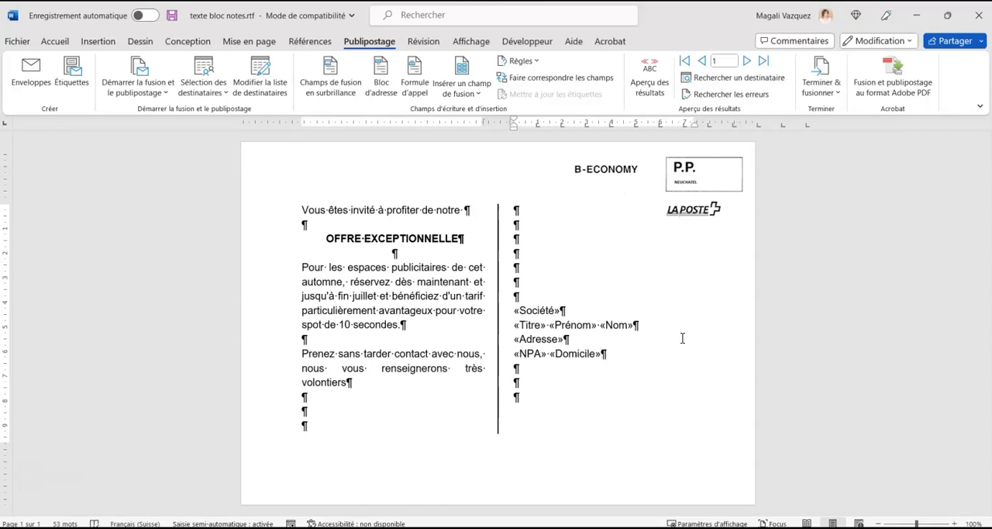
pyautogui.moveTo(608, 355); pyautogui.dragTo(522, 312)
pyautogui.click(580, 337)
pyautogui.click(510, 336)
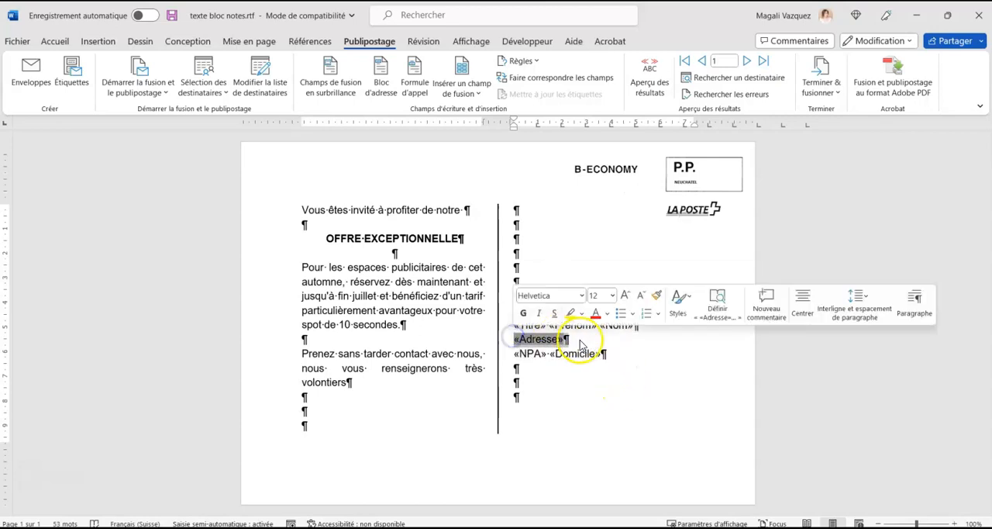
pyautogui.moveTo(606, 354); pyautogui.dragTo(513, 311)
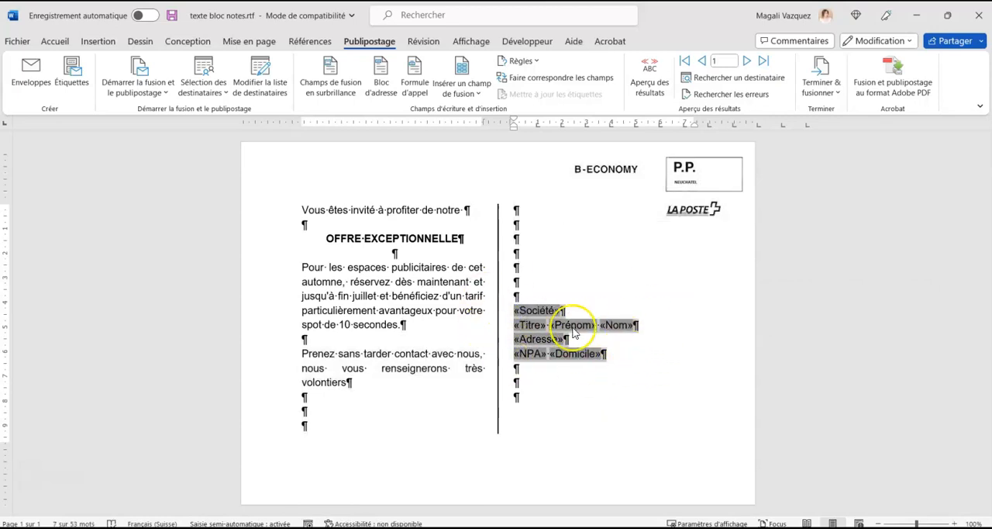
pyautogui.click(539, 372)
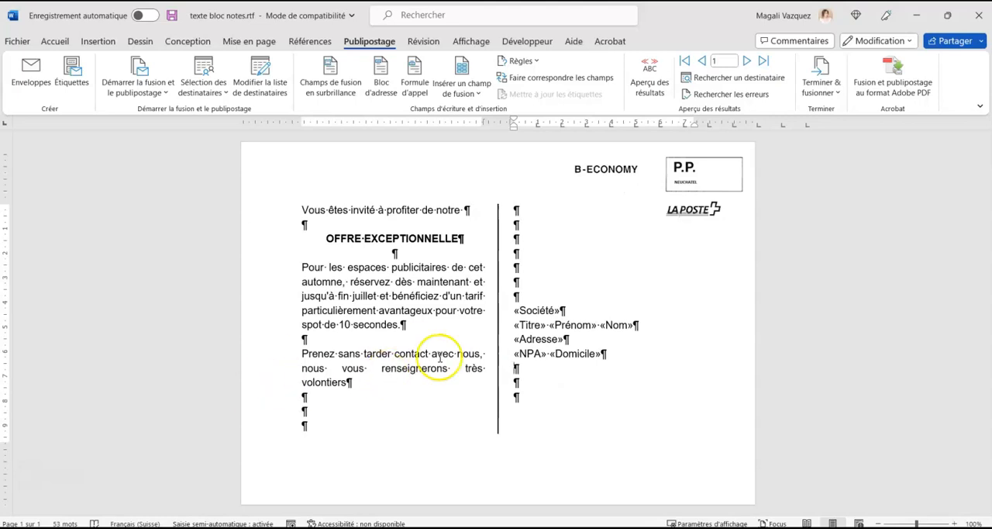
# Start a Si...Alors...Sinon rule on the word "invité" in the first line, with the condition Titre est égal à Madame.
pyautogui.doubleClick(362, 210)
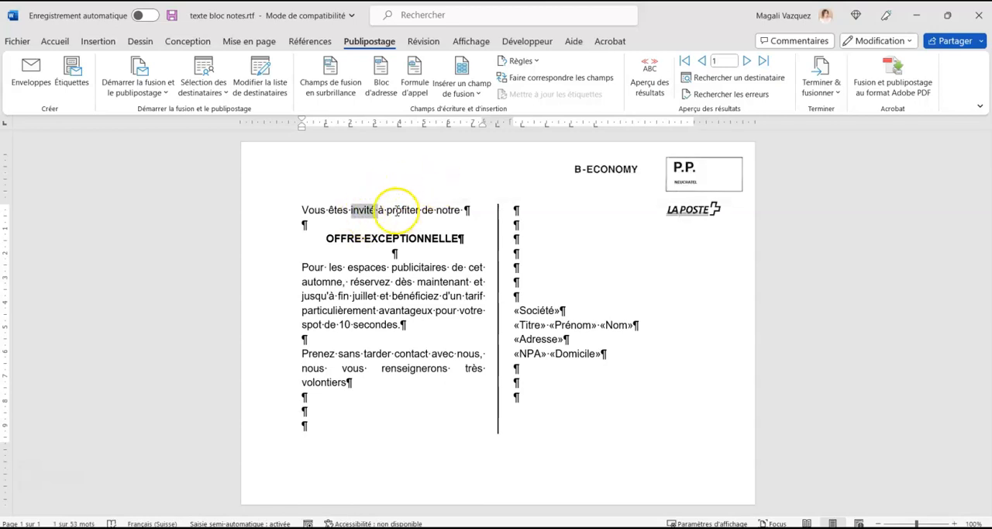
pyautogui.click(375, 210)
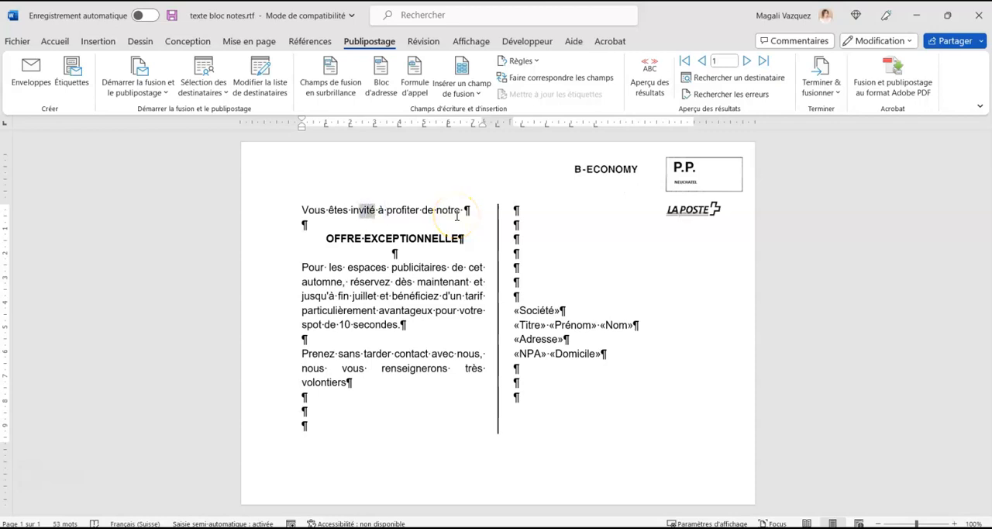
pyautogui.click(522, 61)
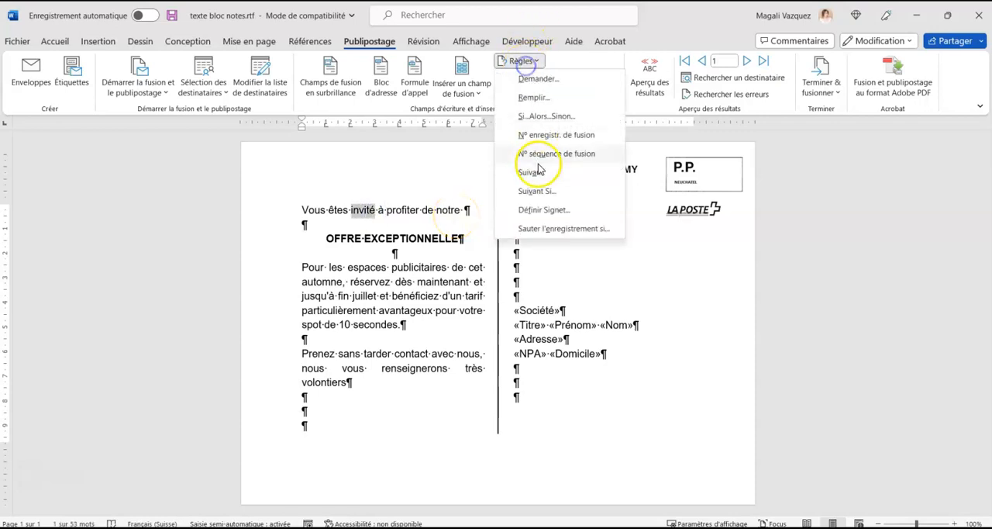
pyautogui.click(582, 117)
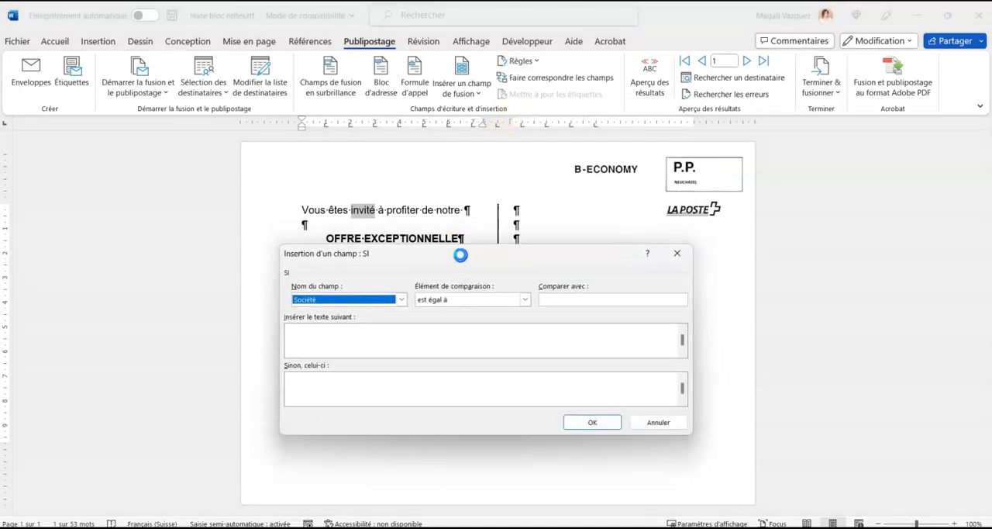
pyautogui.click(372, 293)
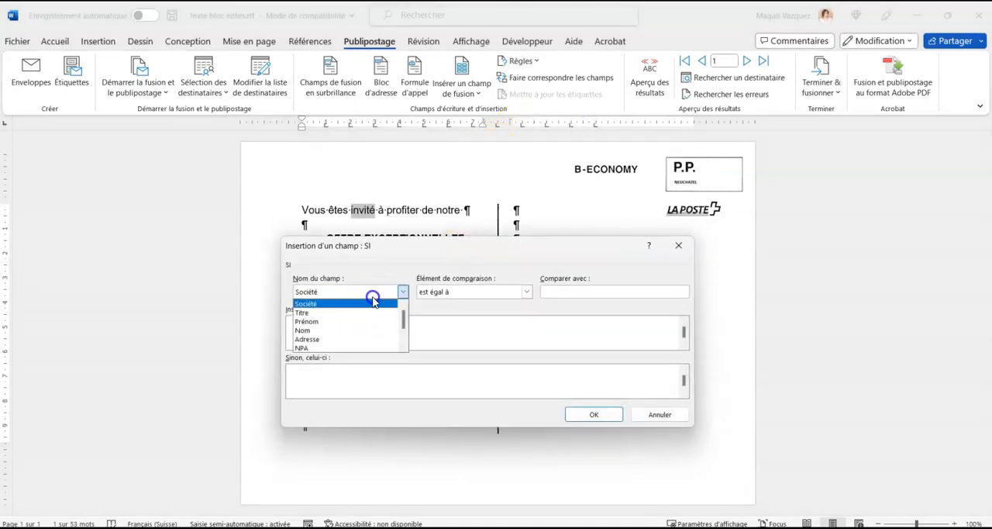
pyautogui.click(310, 314)
pyautogui.click(577, 292)
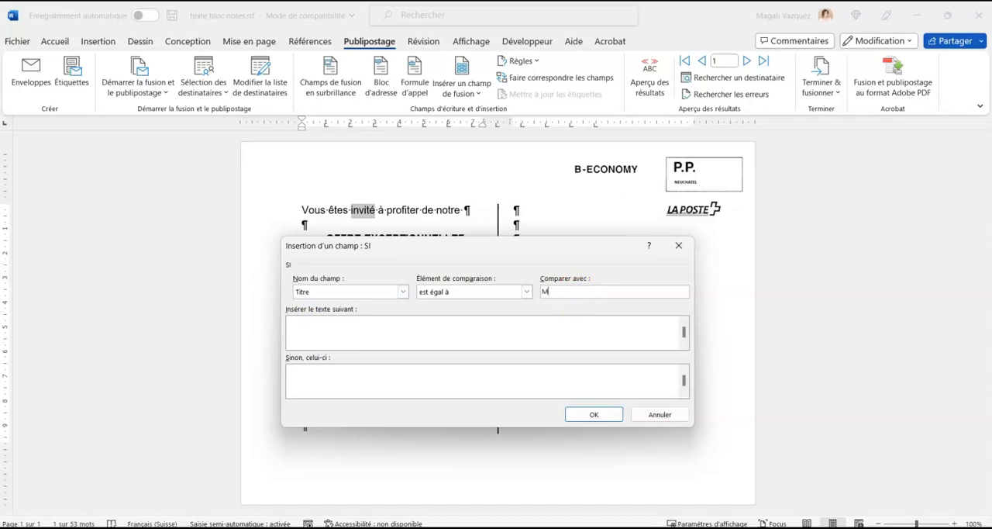
pyautogui.write('Madame')
# Make the rule insert "invitée" when the condition is met and "invité" otherwise, and insert it in the text.
pyautogui.click(414, 327)
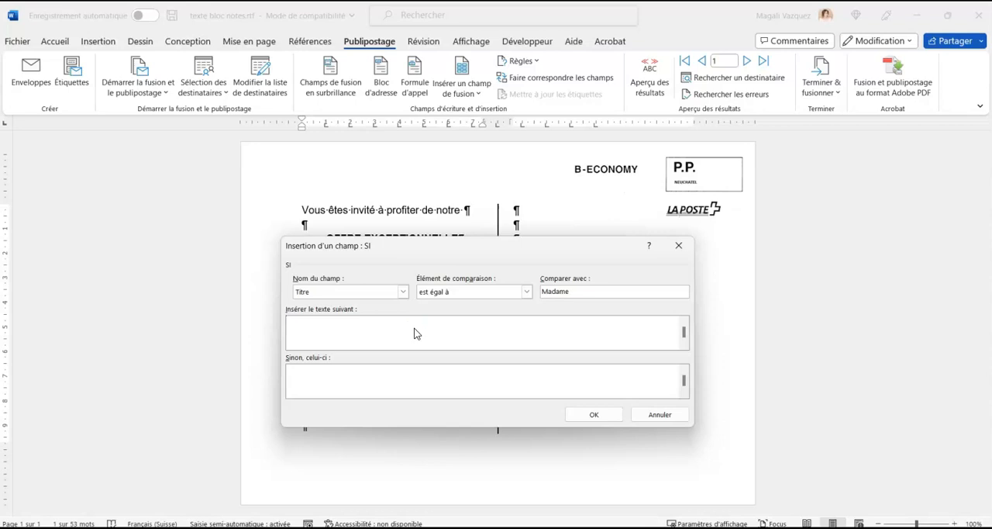
pyautogui.write('invitée')
pyautogui.click(334, 384)
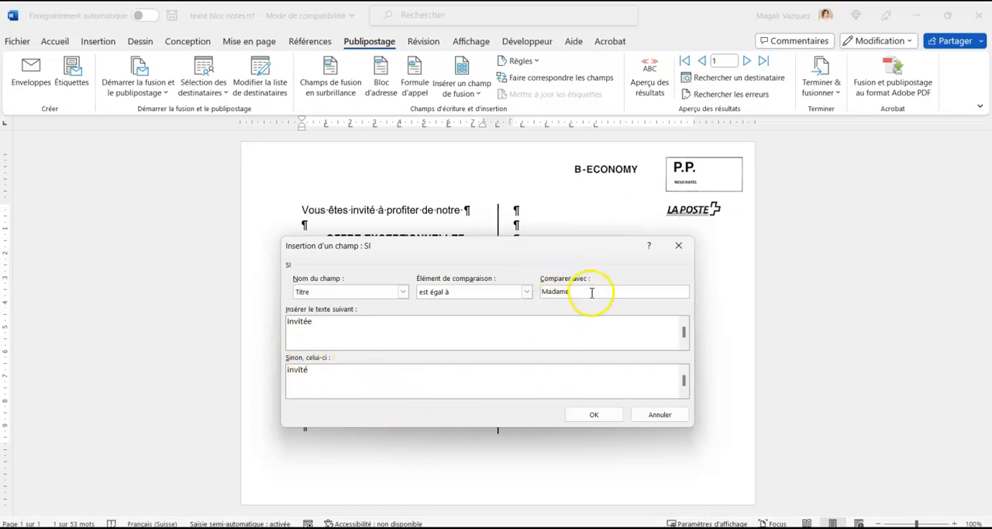
pyautogui.moveTo(579, 291); pyautogui.dragTo(534, 290)
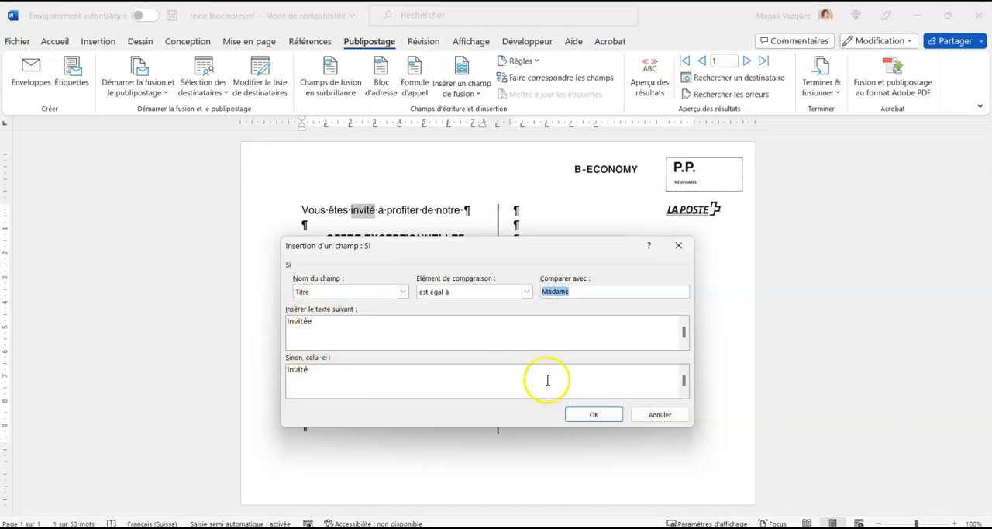
pyautogui.click(311, 292)
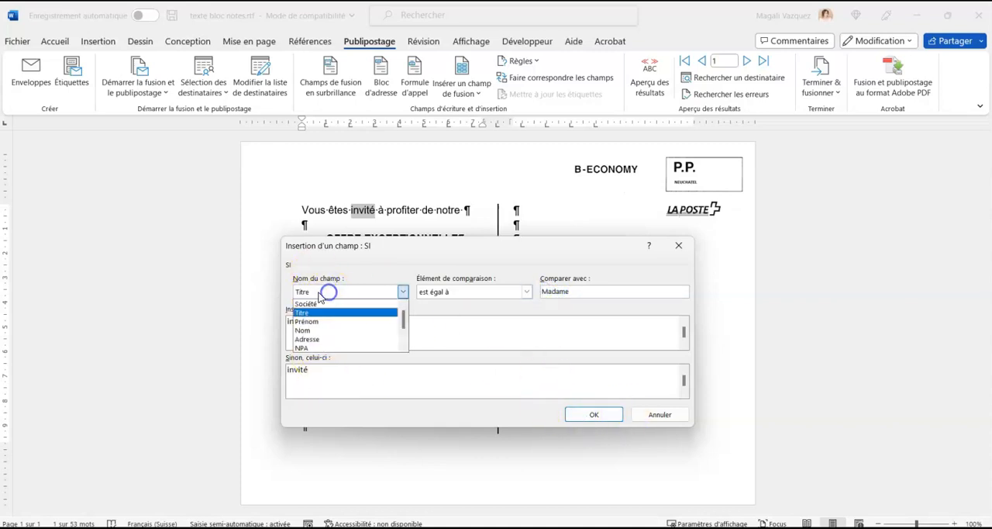
pyautogui.click(329, 279)
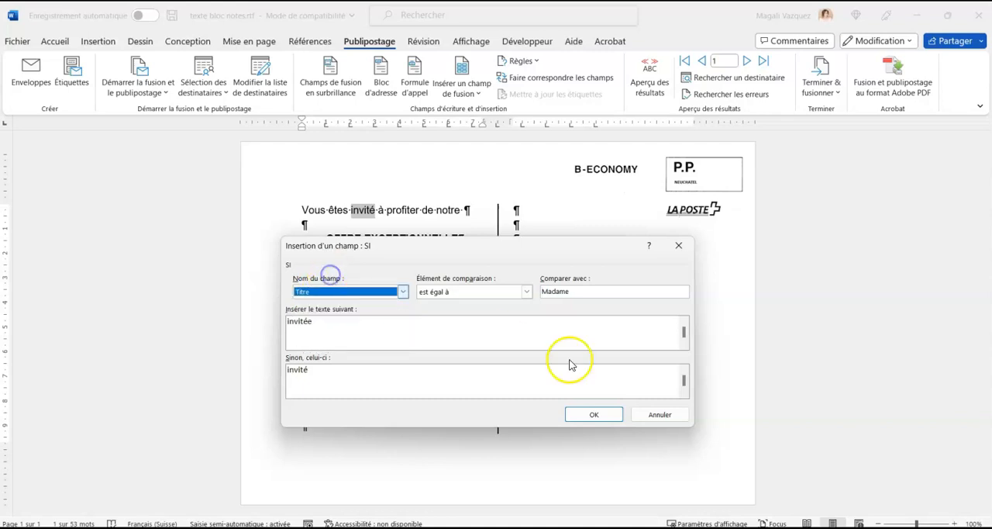
pyautogui.click(593, 416)
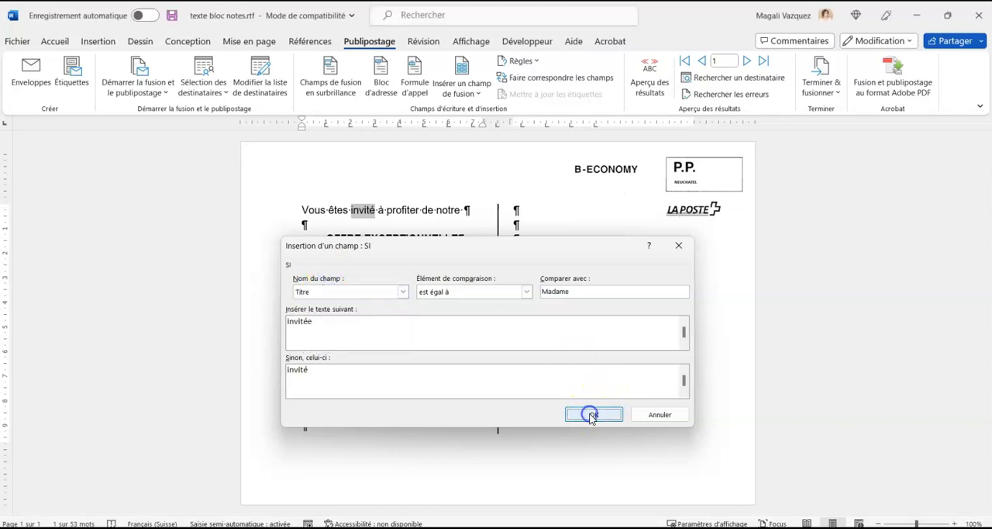
# Format the whole first line, including the conditional field, in Helvetica at size 12.
pyautogui.click(376, 206)
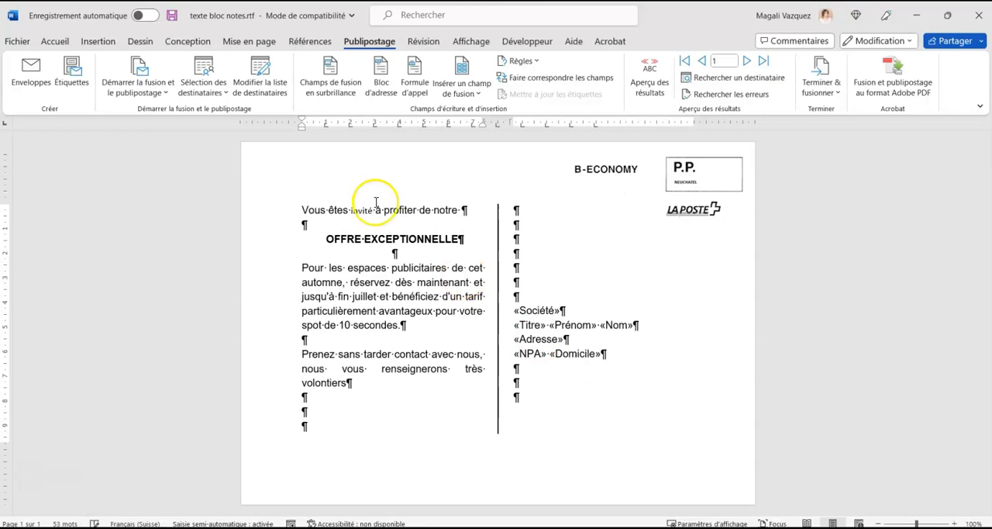
pyautogui.click(355, 207)
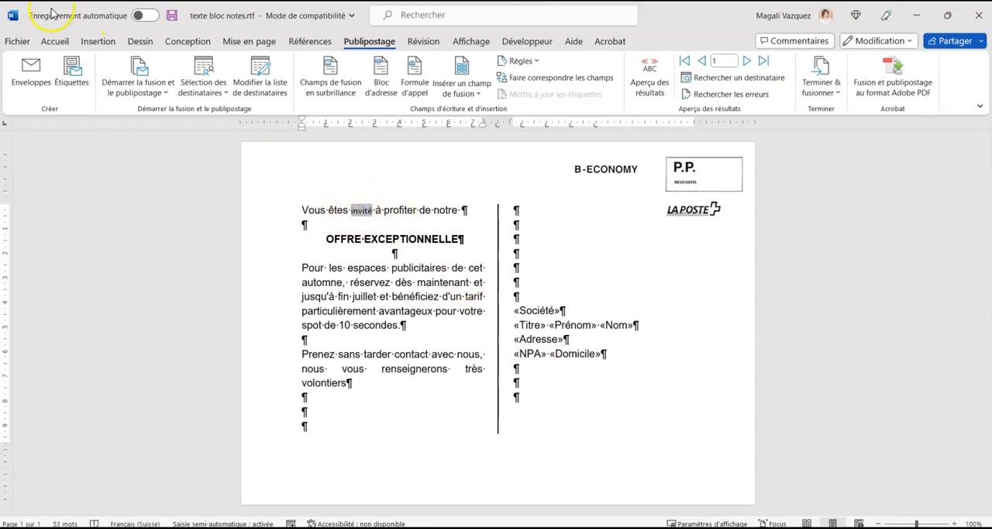
pyautogui.click(65, 41)
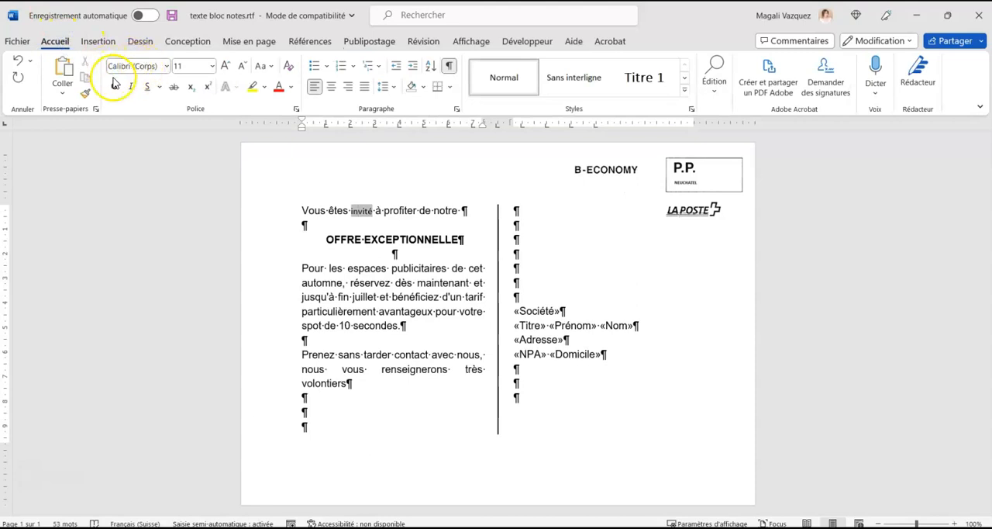
pyautogui.click(168, 70)
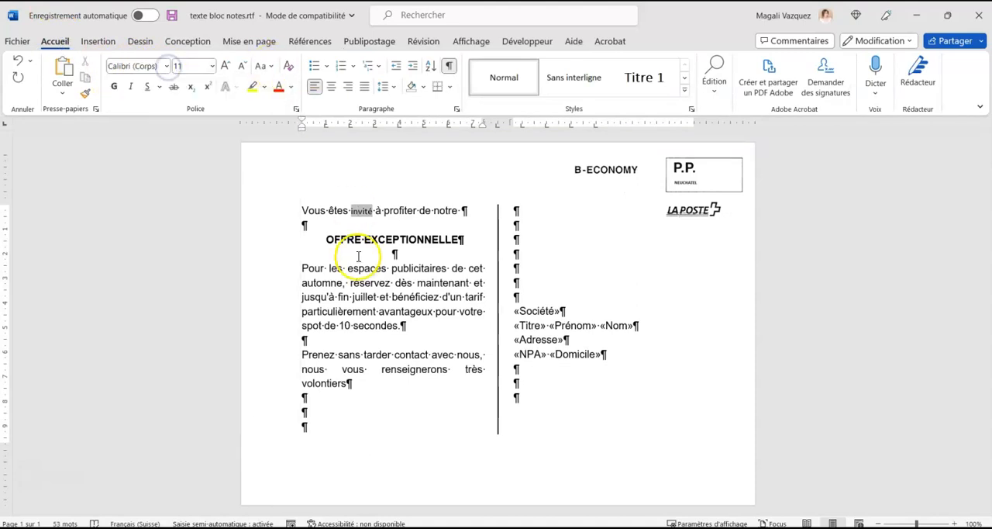
pyautogui.click(316, 210)
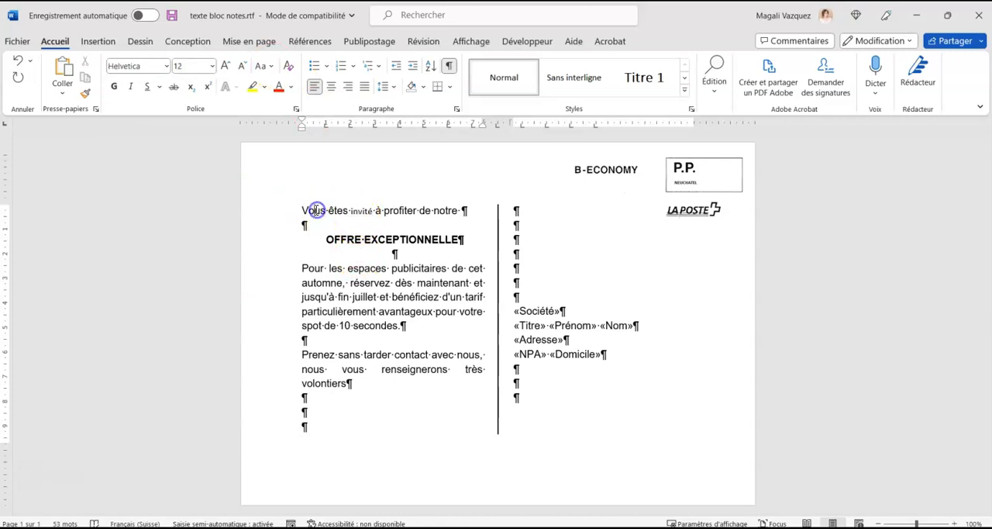
pyautogui.moveTo(302, 210); pyautogui.dragTo(466, 210)
pyautogui.click(166, 67)
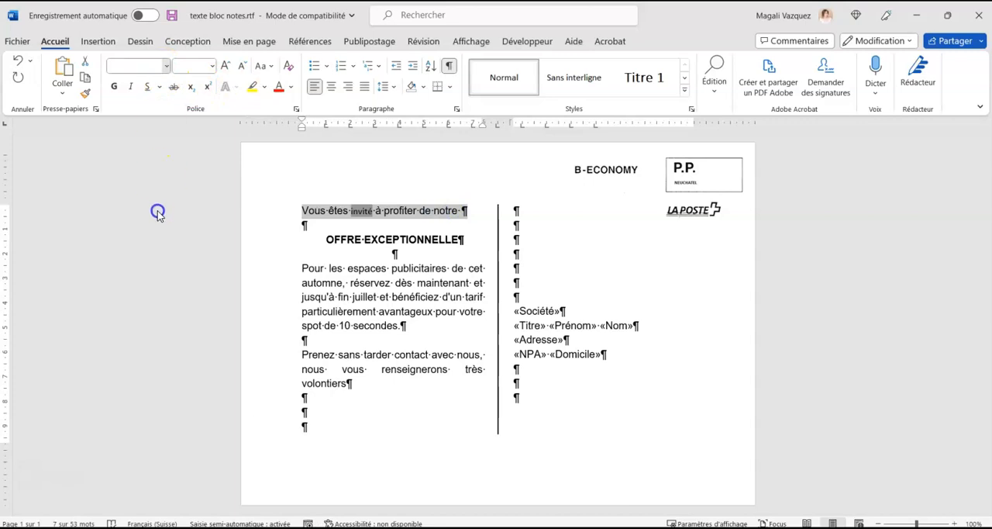
pyautogui.write('Helvetica')
pyautogui.press('Return')
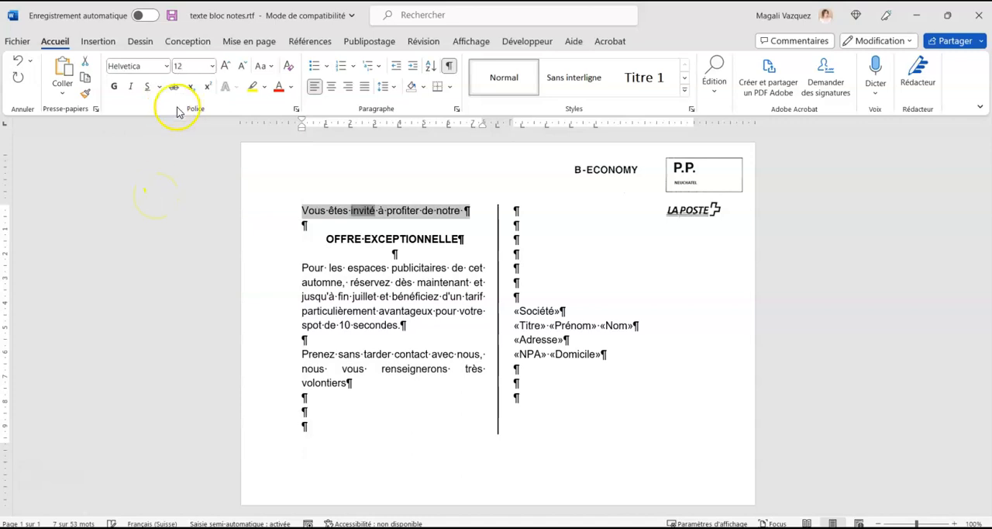
pyautogui.click(375, 275)
pyautogui.doubleClick(362, 211)
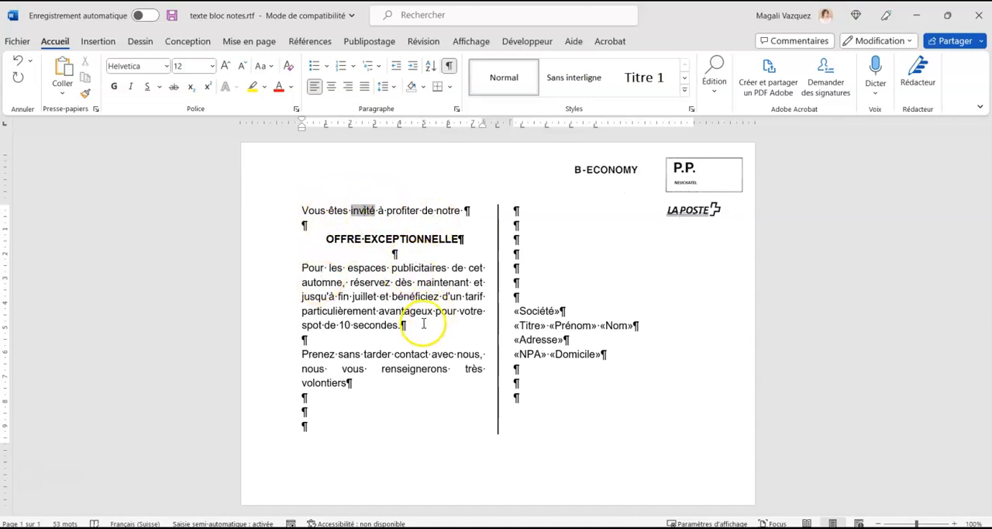
pyautogui.click(418, 325)
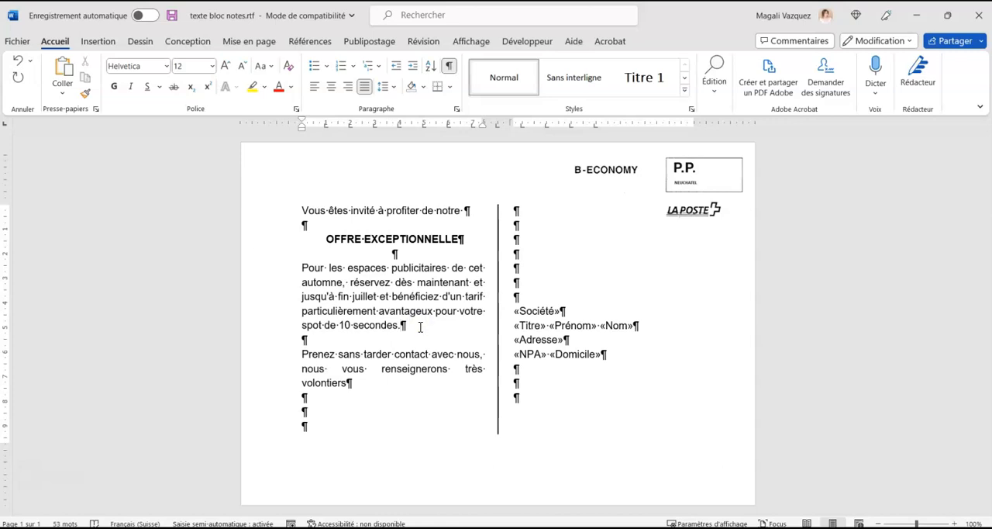
pyautogui.moveTo(328, 238); pyautogui.dragTo(459, 241)
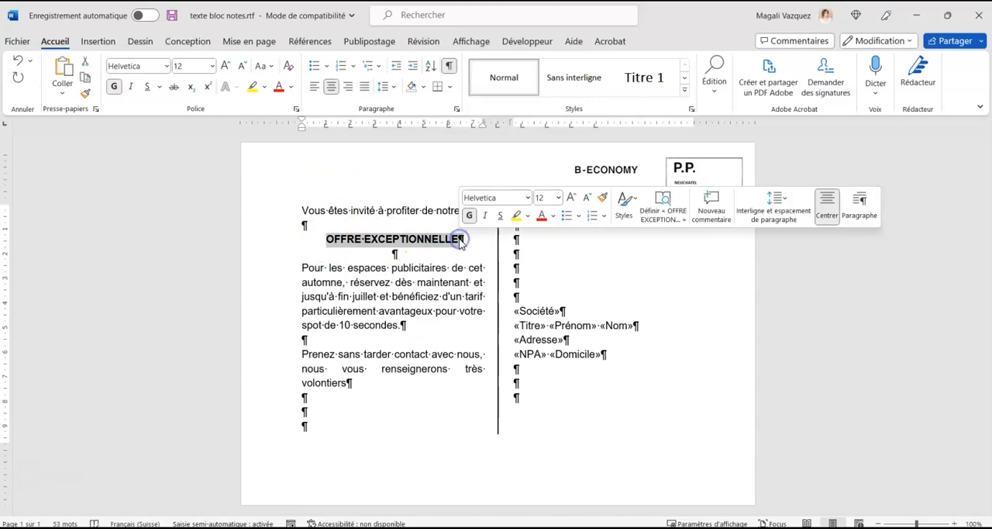
pyautogui.doubleClick(363, 210)
pyautogui.click(393, 406)
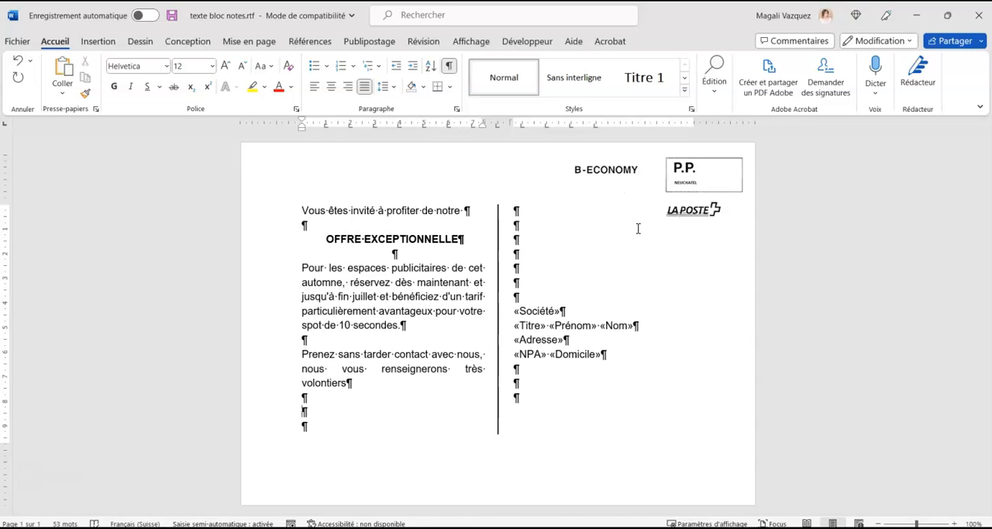
# Save the postcard under the file name "Nom prénom carte" in RTF format in the Bureau folder.
pyautogui.click(21, 40)
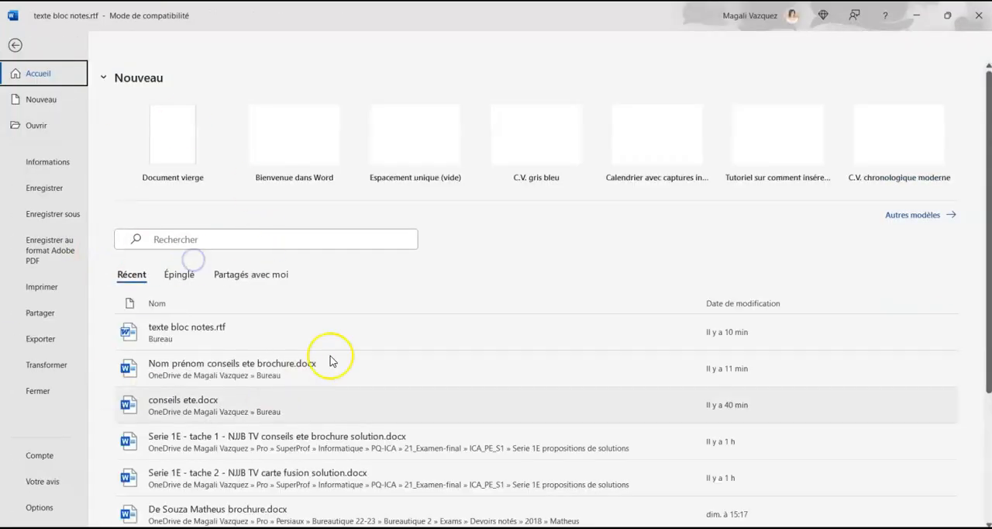
pyautogui.click(52, 220)
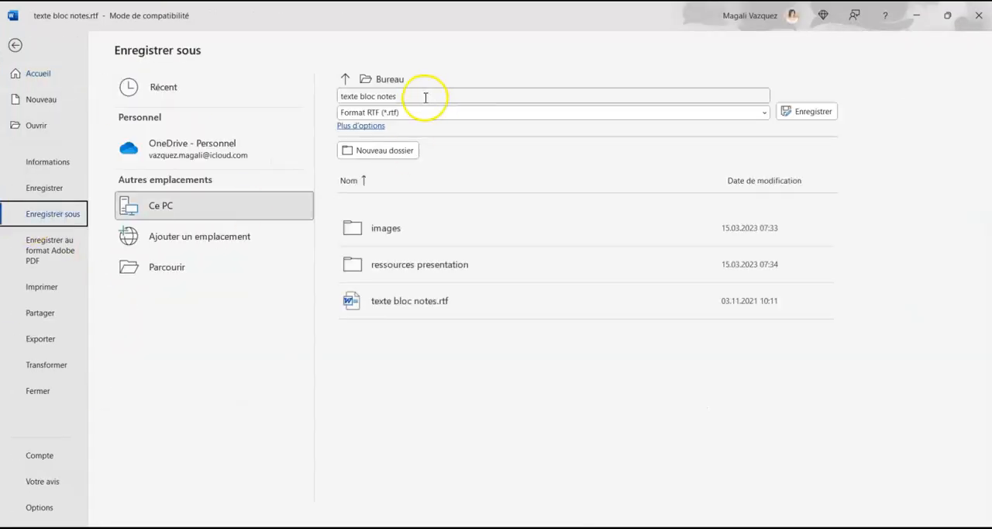
pyautogui.click(425, 97)
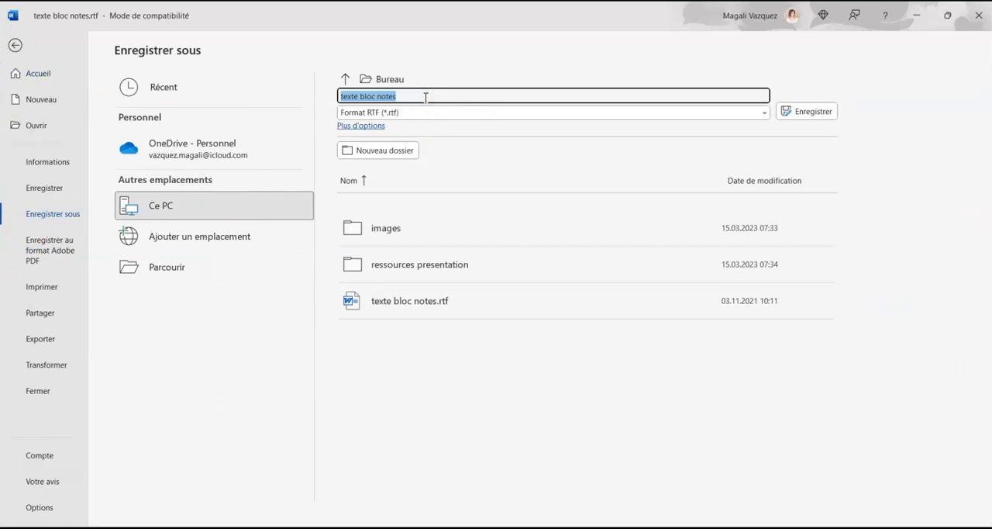
pyautogui.write('Nom prénom carte')
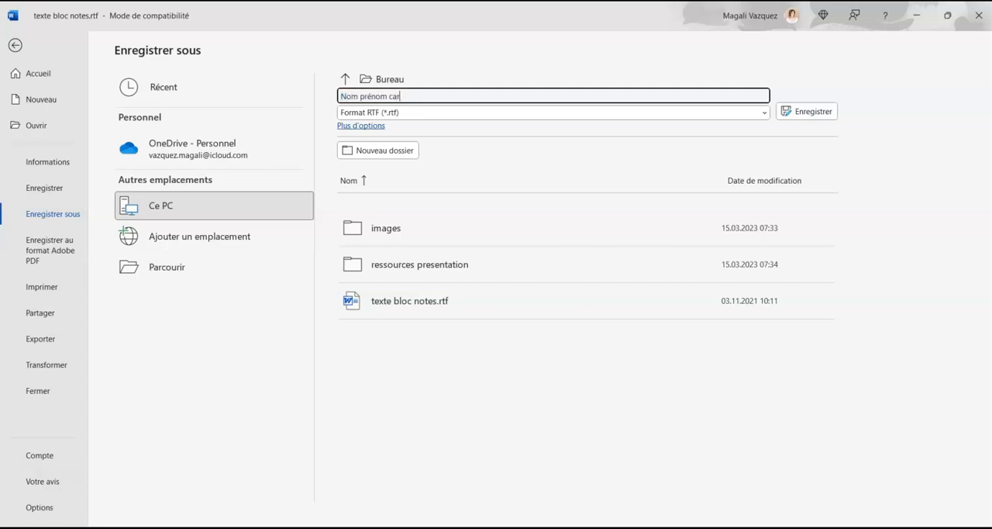
pyautogui.click(805, 115)
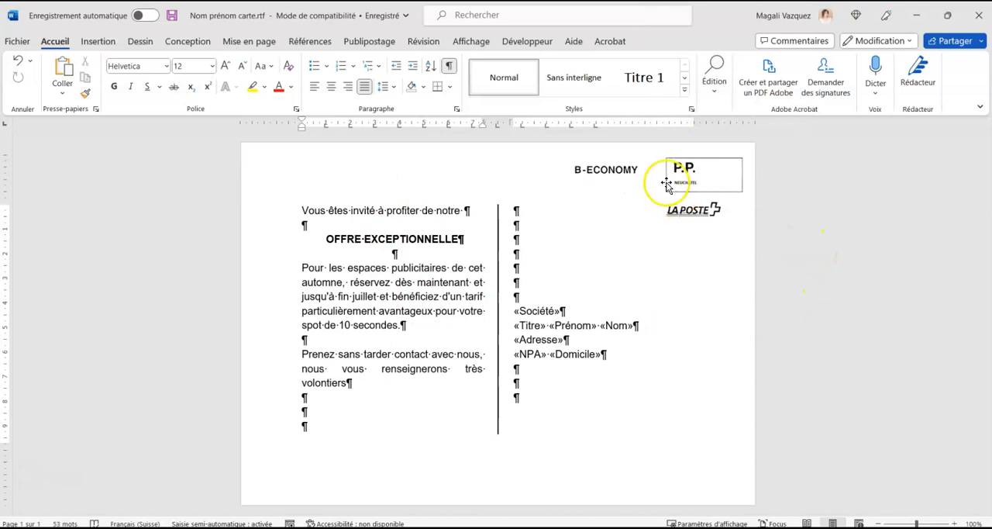
# Merge all records into a new document of individual postcards and look through the merged pages.
pyautogui.click(369, 41)
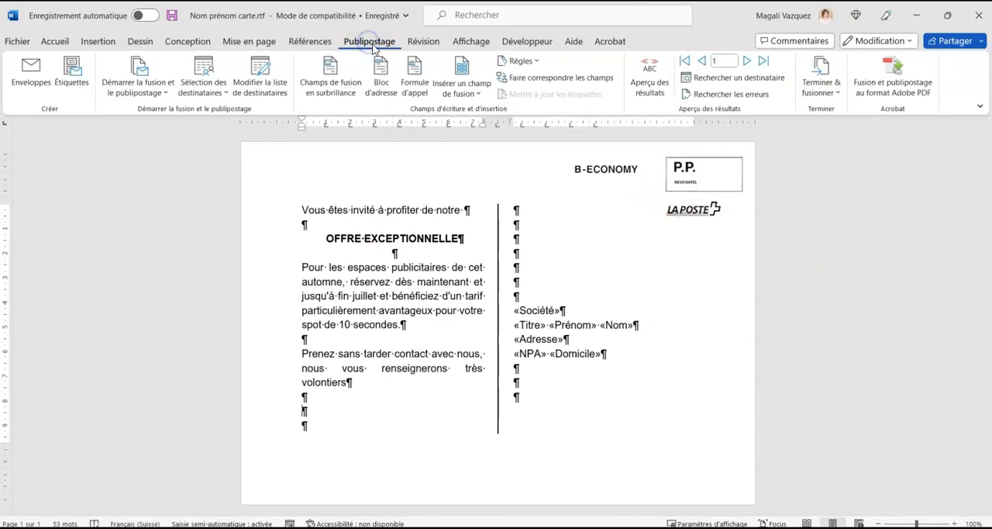
pyautogui.click(821, 87)
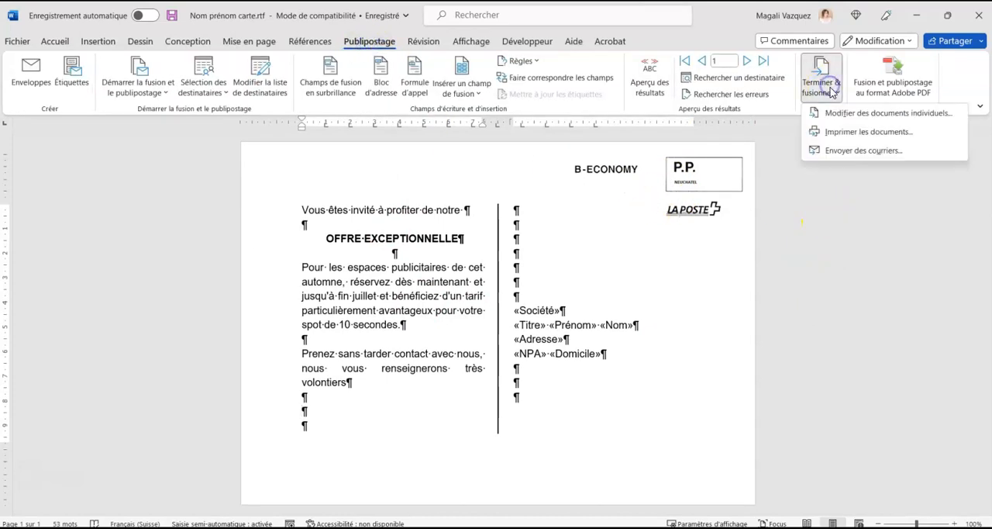
pyautogui.click(886, 118)
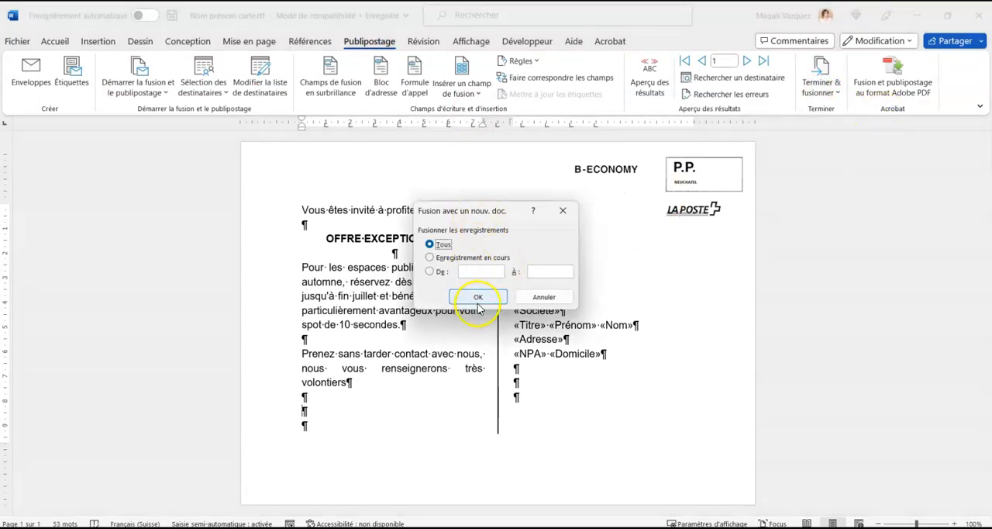
pyautogui.click(478, 301)
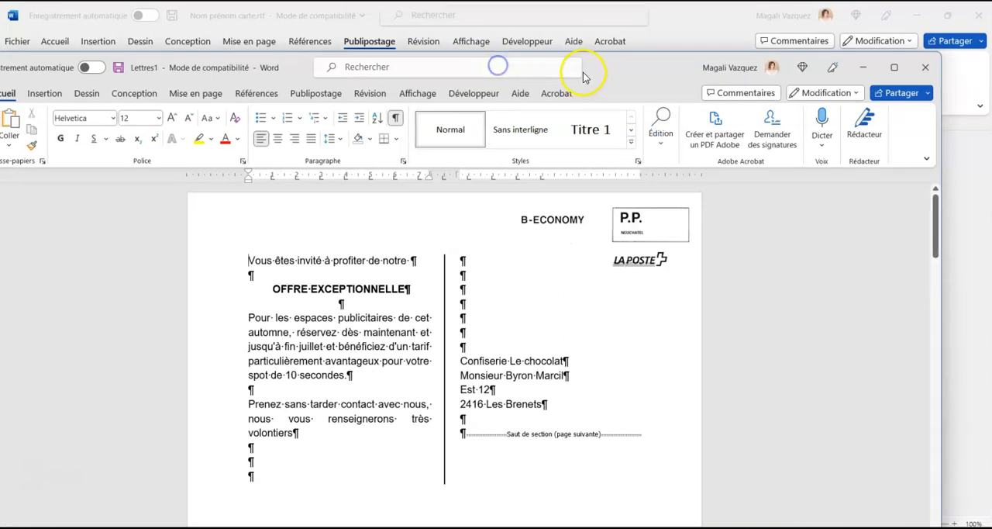
pyautogui.doubleClick(609, 67)
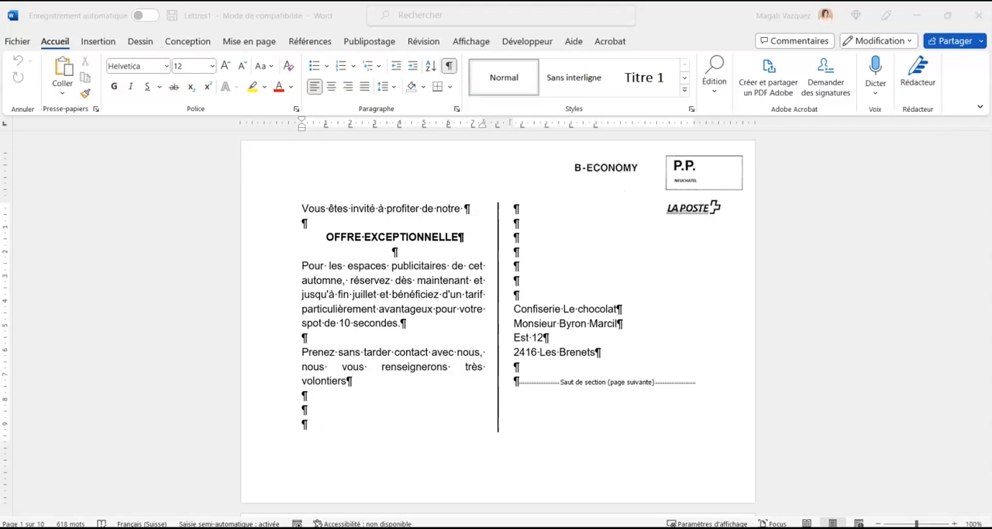
pyautogui.click(709, 319)
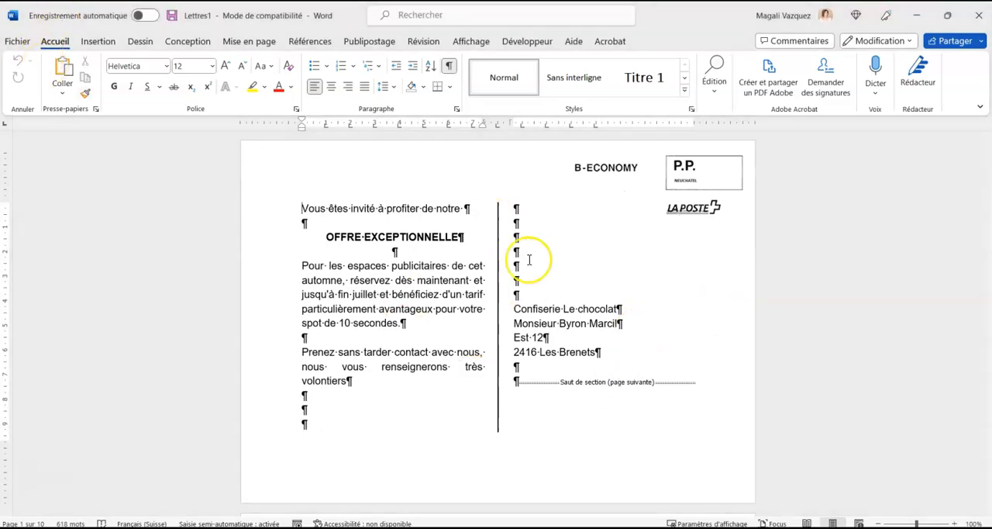
pyautogui.scroll(-15, 527, 259)
pyautogui.scroll(-3, 529, 259)
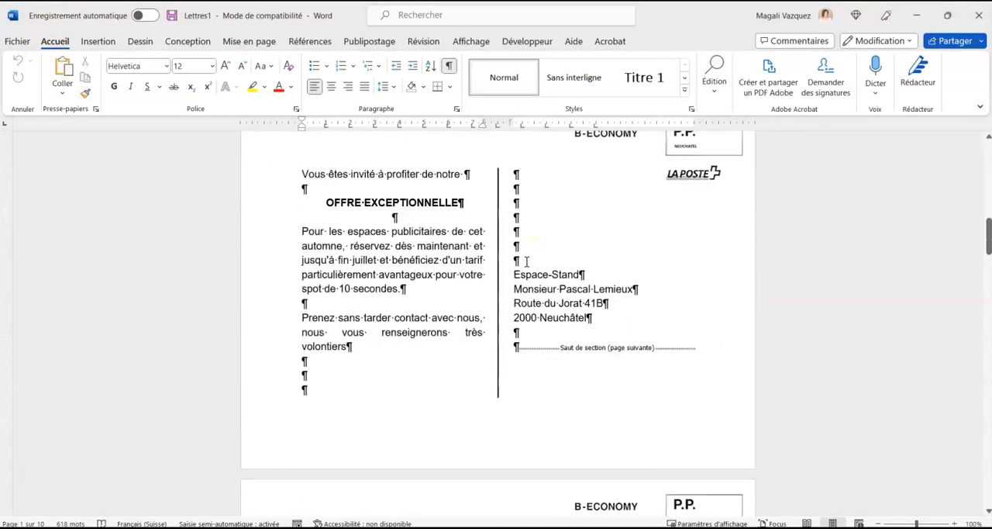
pyautogui.scroll(15, 593, 314)
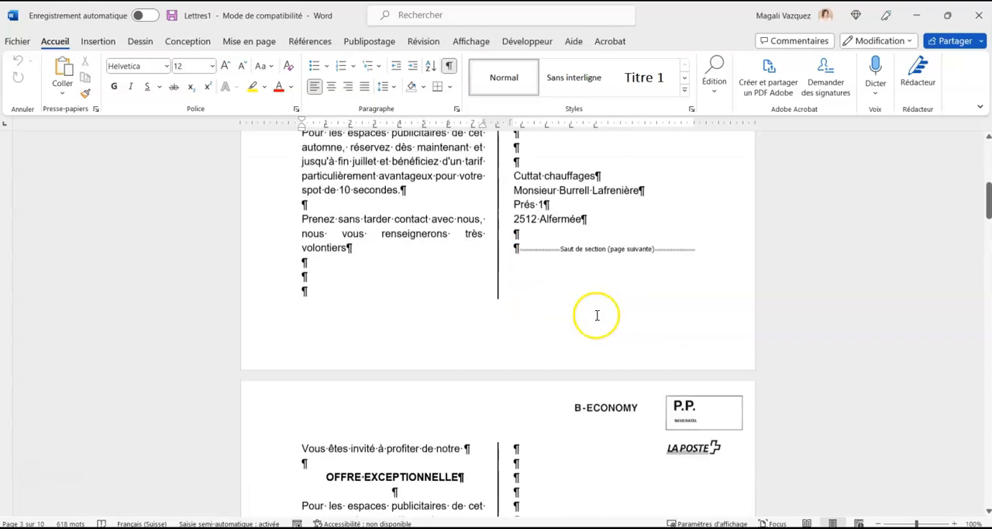
# Save the merged document as the Word file "Nom Prénom carte fusion" in the Bureau folder.
pyautogui.click(17, 41)
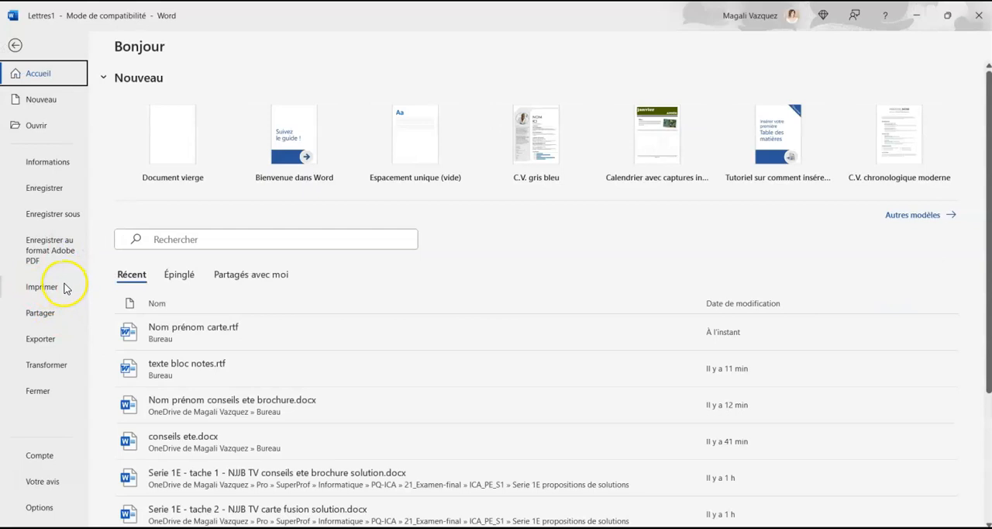
pyautogui.click(51, 216)
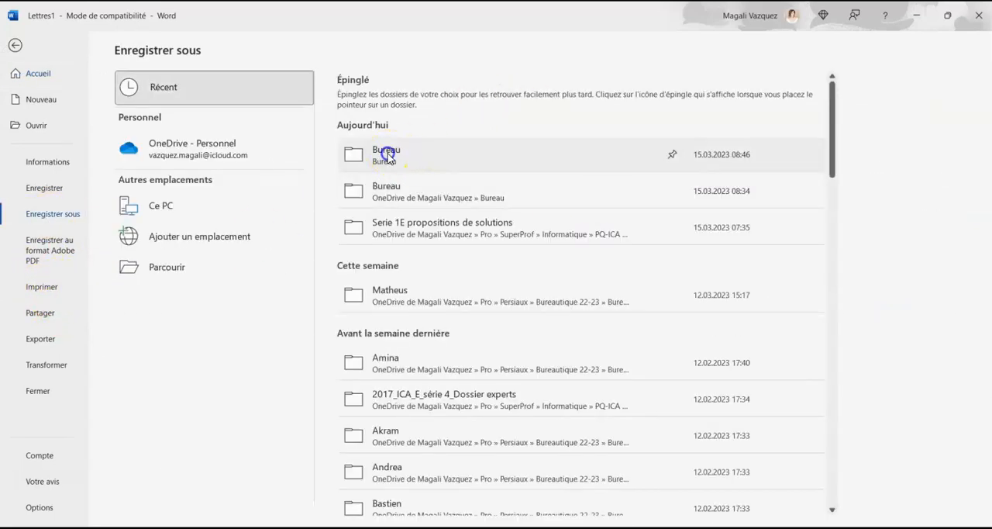
pyautogui.click(422, 152)
pyautogui.click(446, 100)
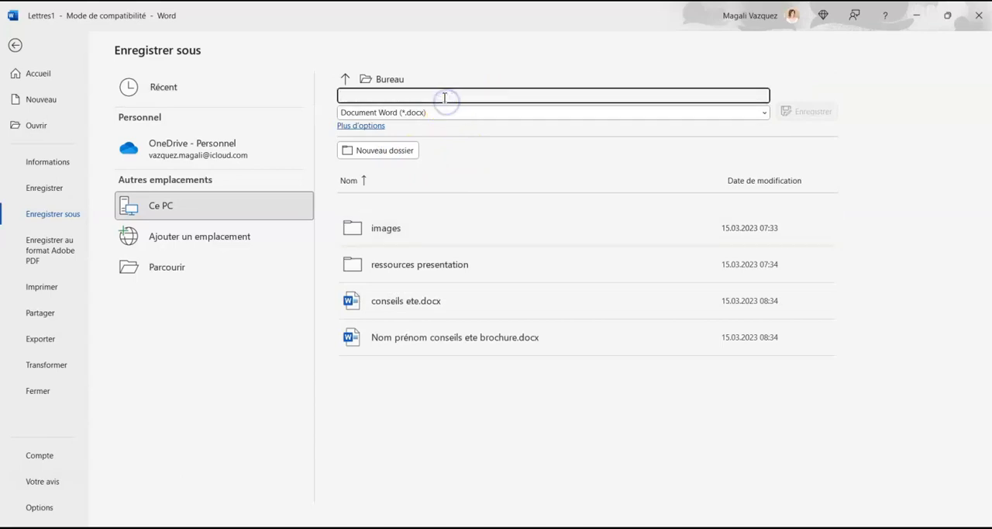
pyautogui.write('Nom Prénom carte fusion')
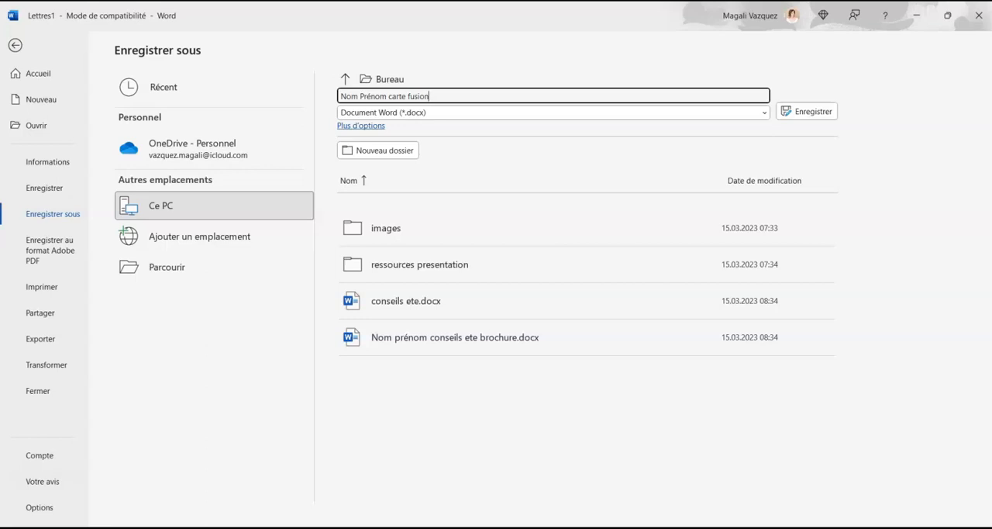
pyautogui.click(803, 111)
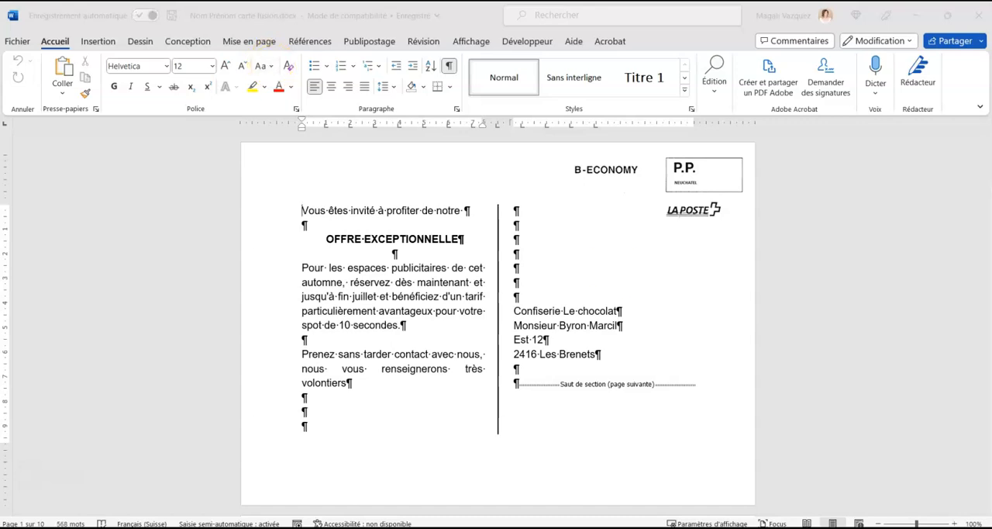
pyautogui.click(440, 310)
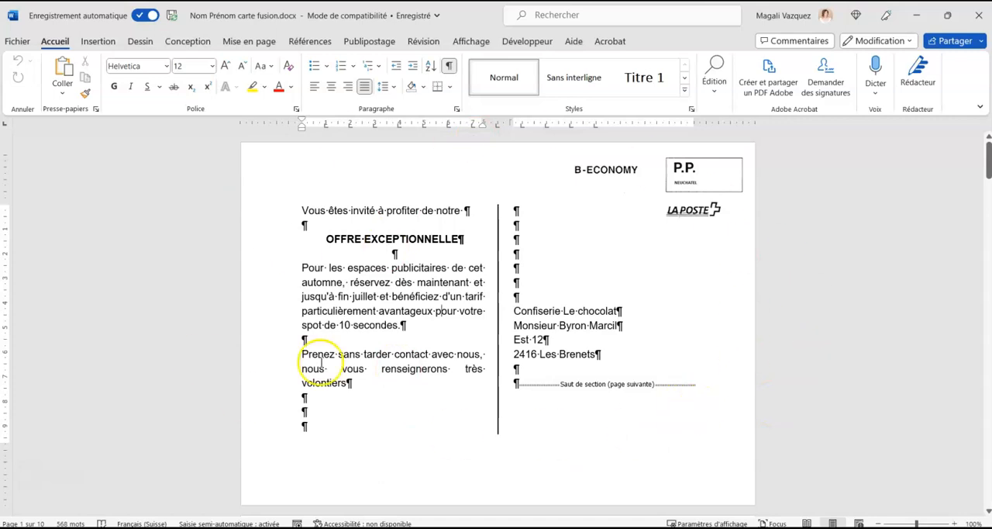
pyautogui.click(379, 430)
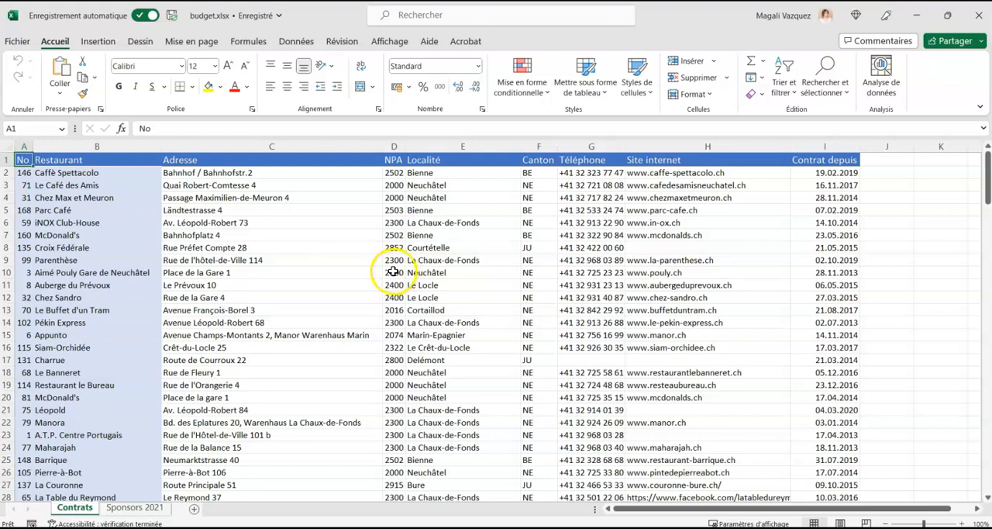
# In Excel, examine the Contrats sheet of budget.xlsx, checking its header row and the No and Restaurant columns while moving through the data.
pyautogui.click(251, 269)
pyautogui.scroll(-5, 251, 269)
pyautogui.scroll(5, 252, 269)
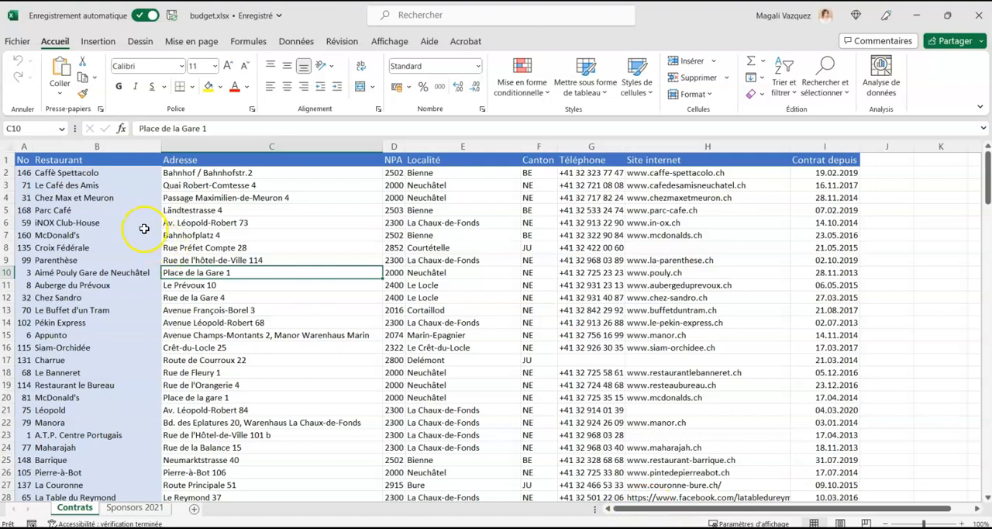
pyautogui.moveTo(23, 147); pyautogui.dragTo(119, 146)
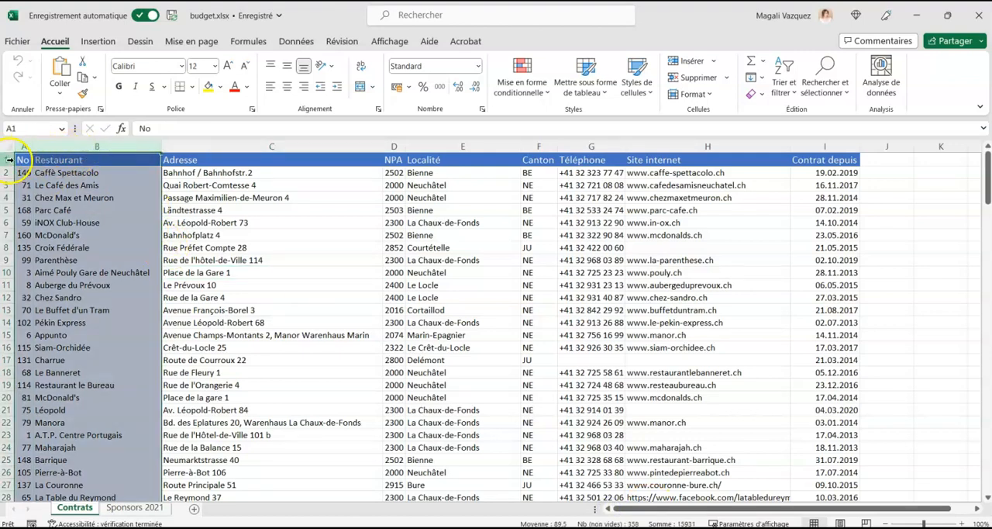
pyautogui.click(8, 160)
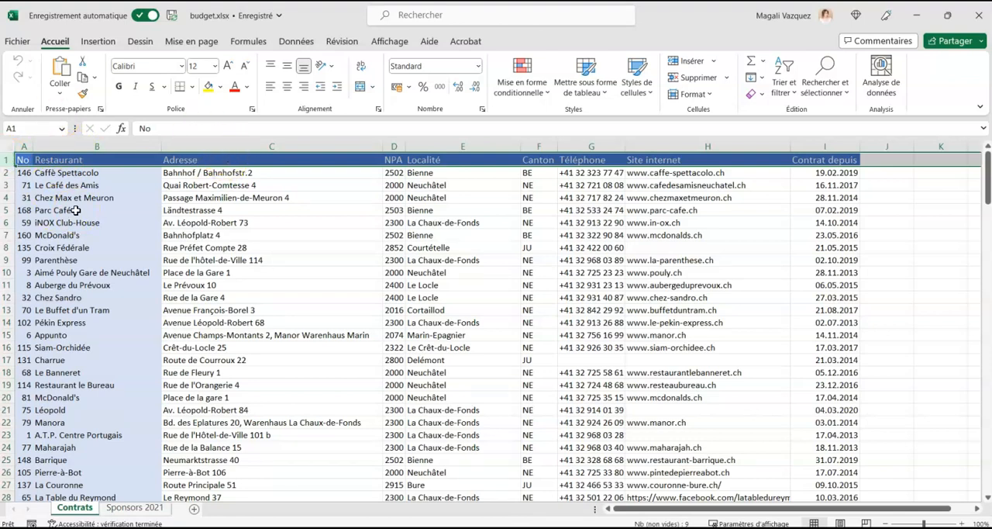
pyautogui.scroll(-14, 292, 312)
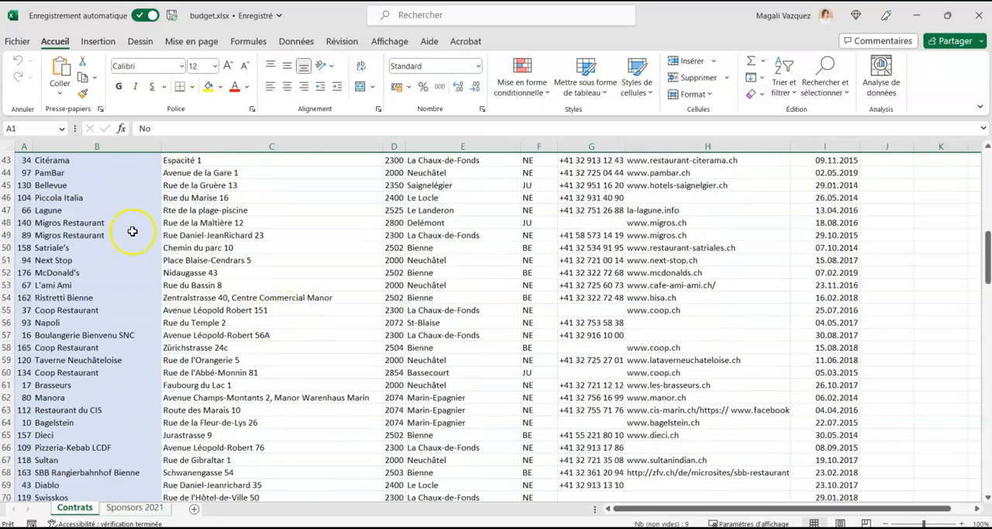
pyautogui.click(328, 248)
pyautogui.moveTo(643, 508); pyautogui.dragTo(690, 508)
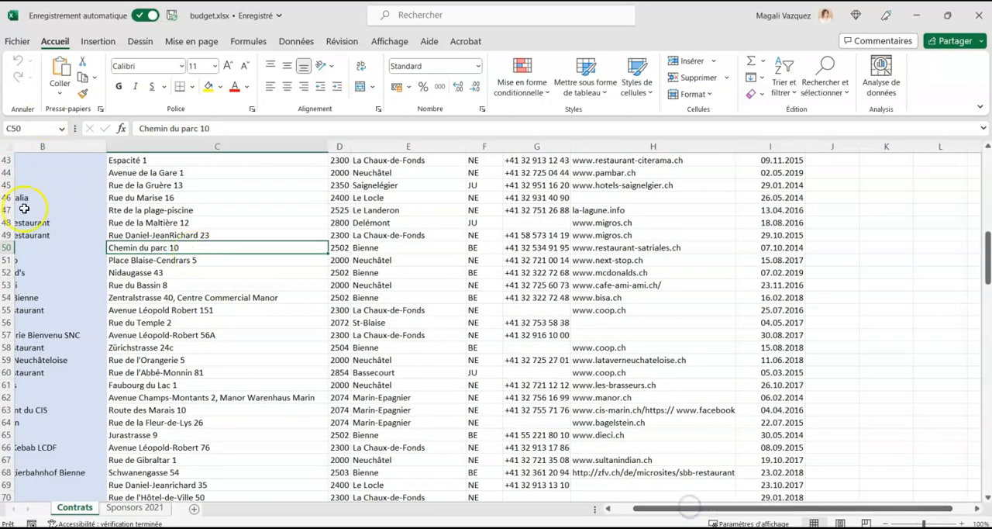
pyautogui.click(622, 508)
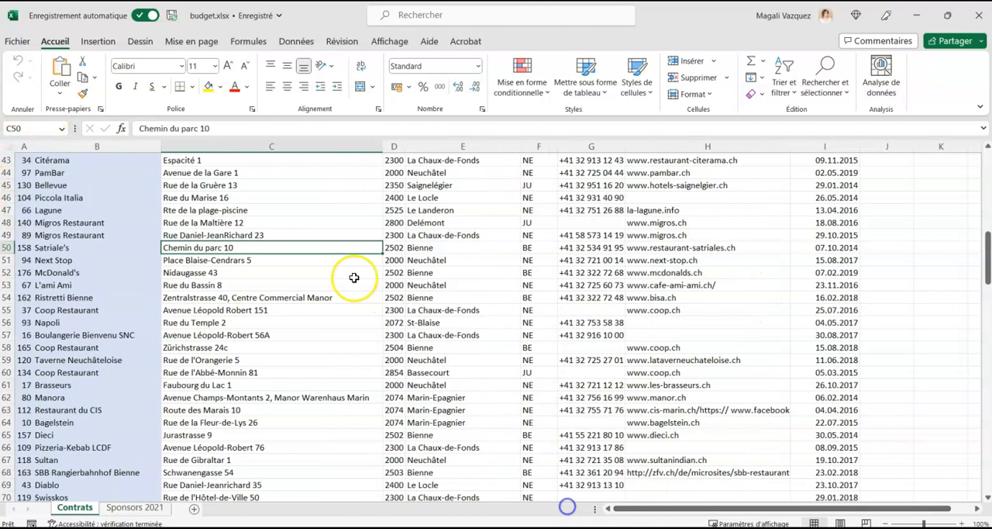
pyautogui.scroll(7, 354, 277)
pyautogui.scroll(7, 354, 277)
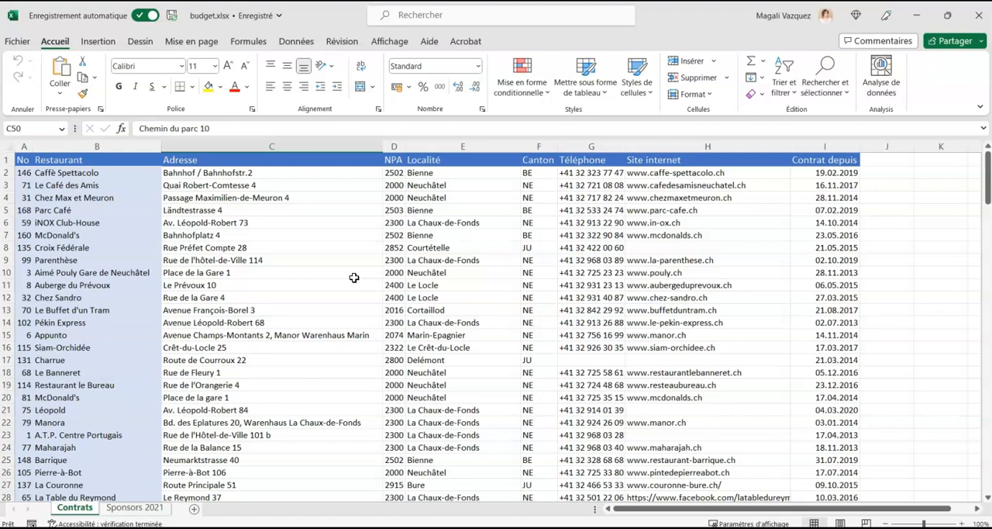
pyautogui.click(9, 158)
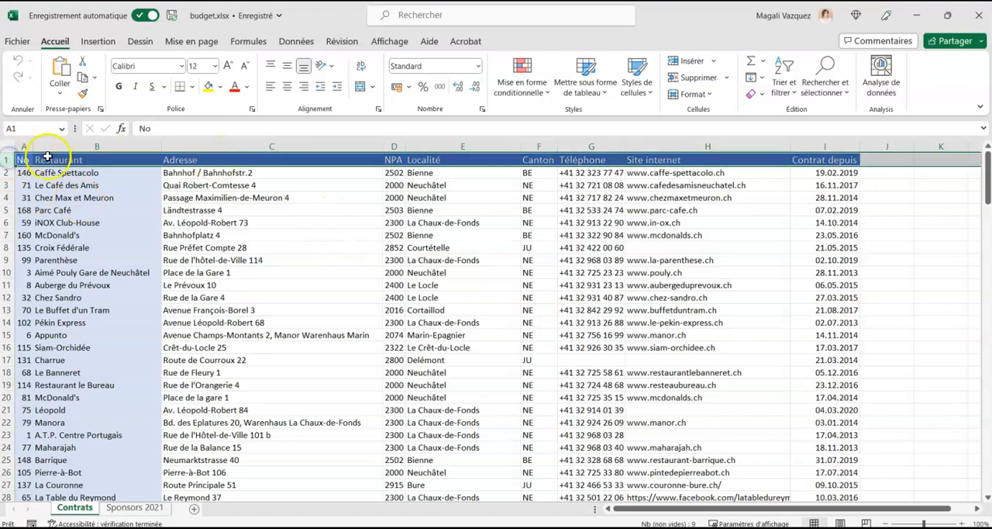
pyautogui.click(9, 172)
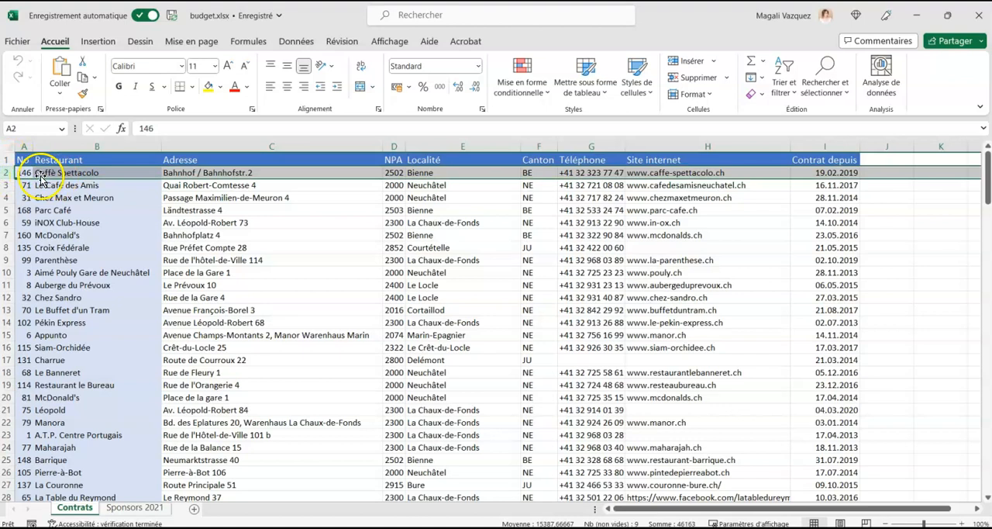
pyautogui.click(24, 147)
pyautogui.moveTo(24, 146); pyautogui.dragTo(78, 145)
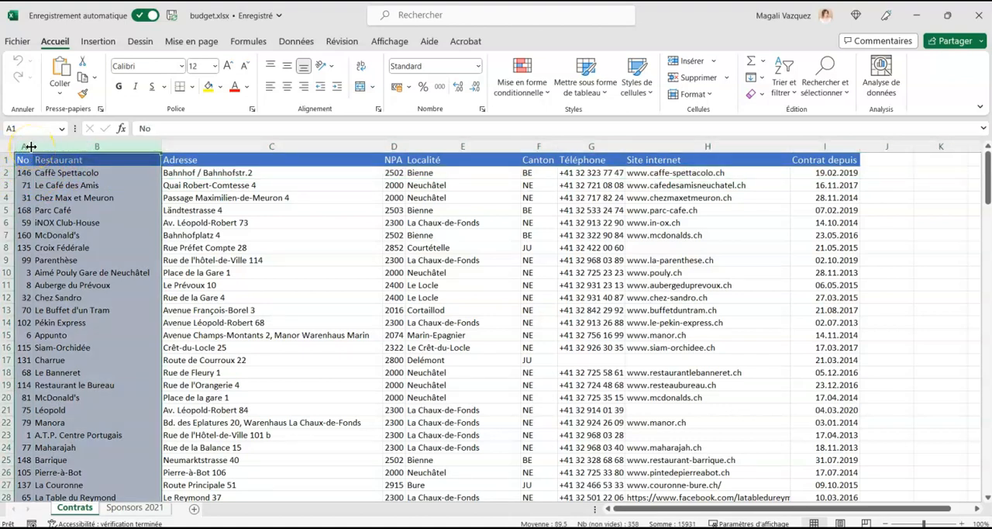
pyautogui.click(235, 146)
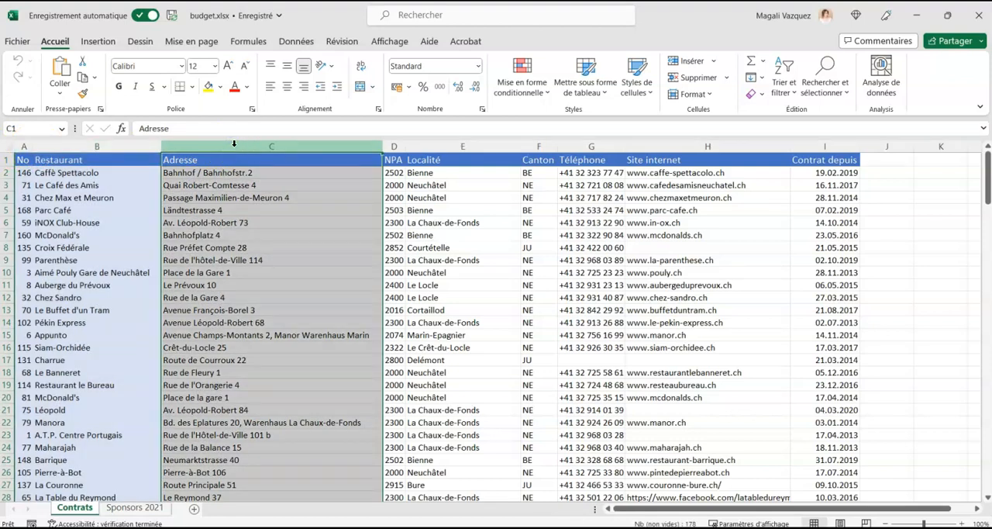
# Freeze the header row and columns A and B of the Contrats sheet by fixing the panes at cell C2.
pyautogui.click(205, 172)
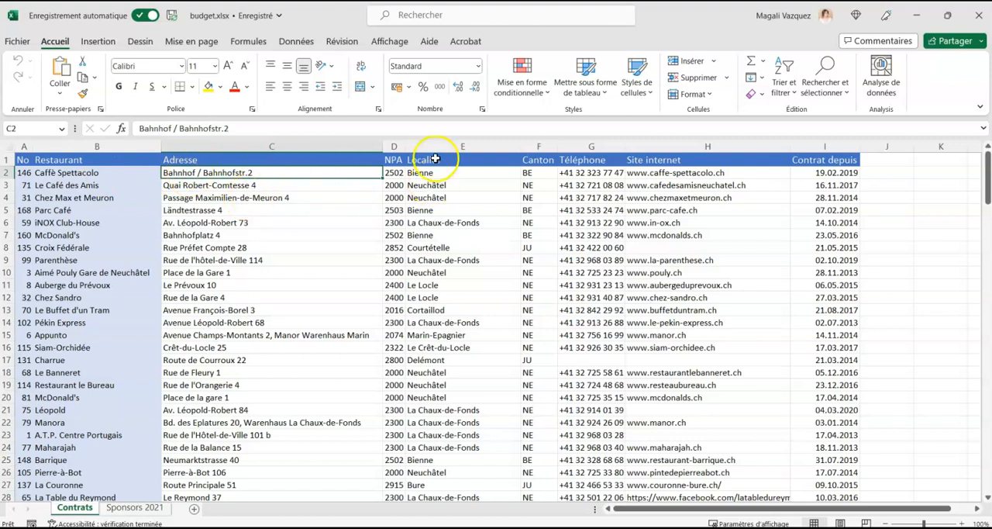
pyautogui.click(392, 42)
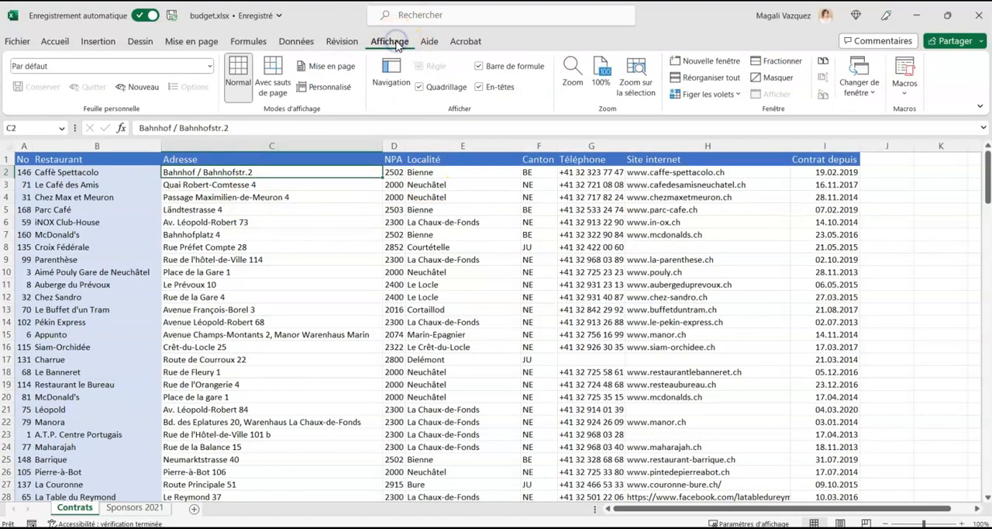
pyautogui.click(705, 94)
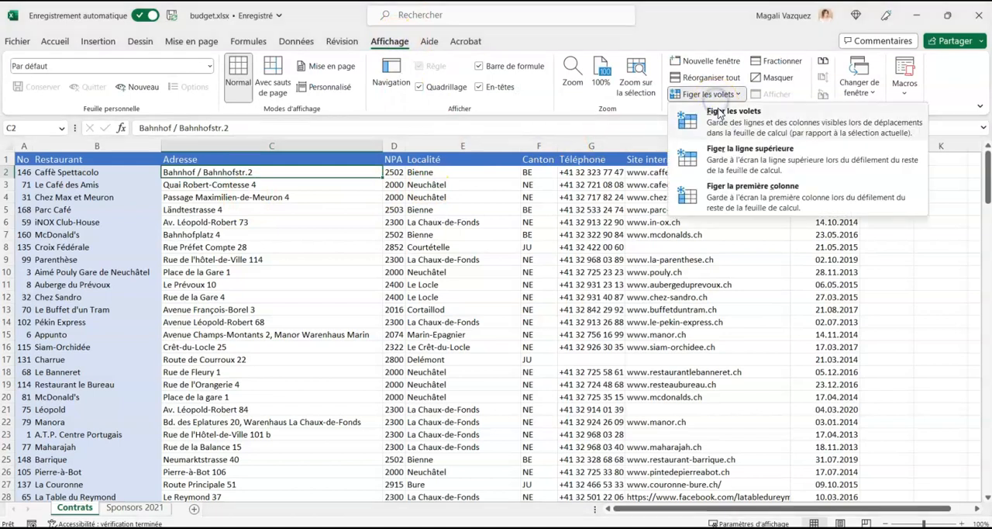
pyautogui.click(714, 127)
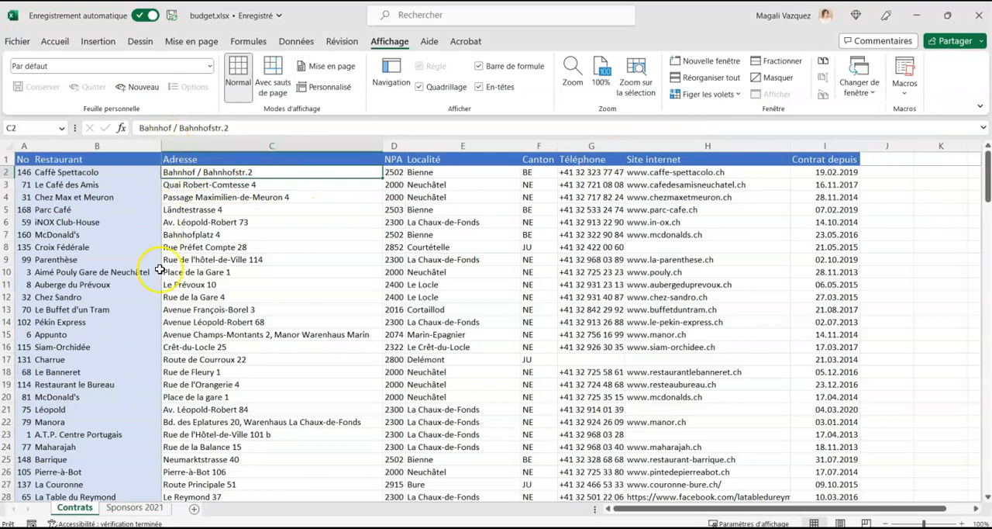
# Examine how the header row and the No and Restaurant columns behave while moving down and across the Contrats data.
pyautogui.click(355, 250)
pyautogui.scroll(-7, 294, 222)
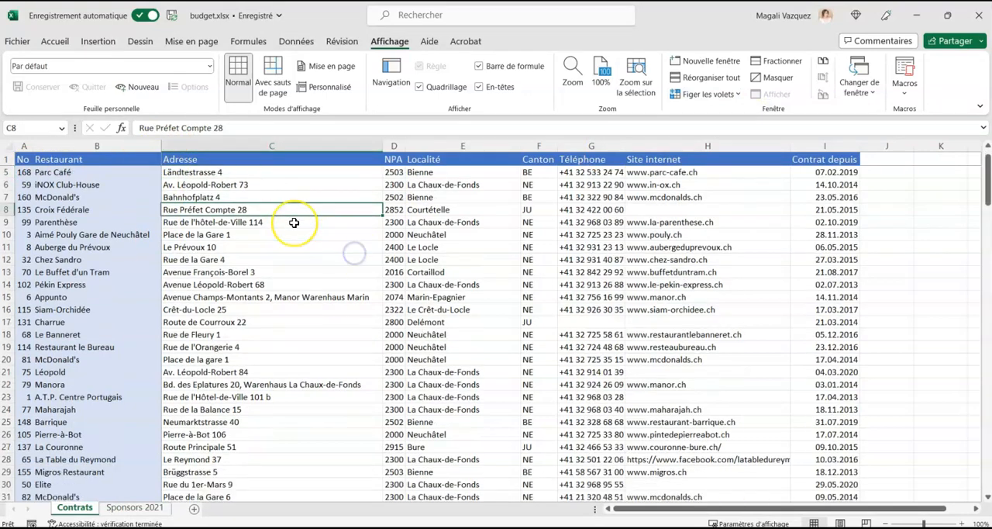
pyautogui.scroll(-4, 293, 223)
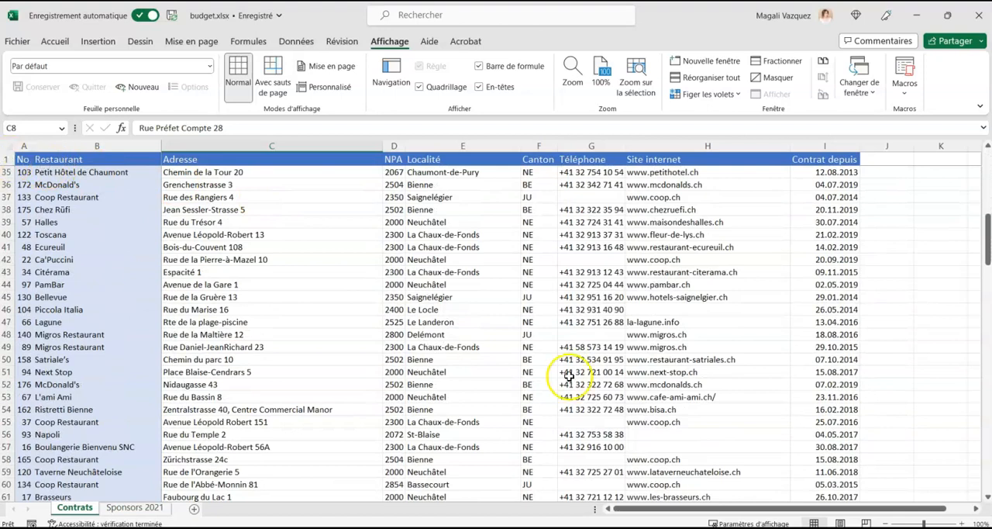
pyautogui.click(977, 509)
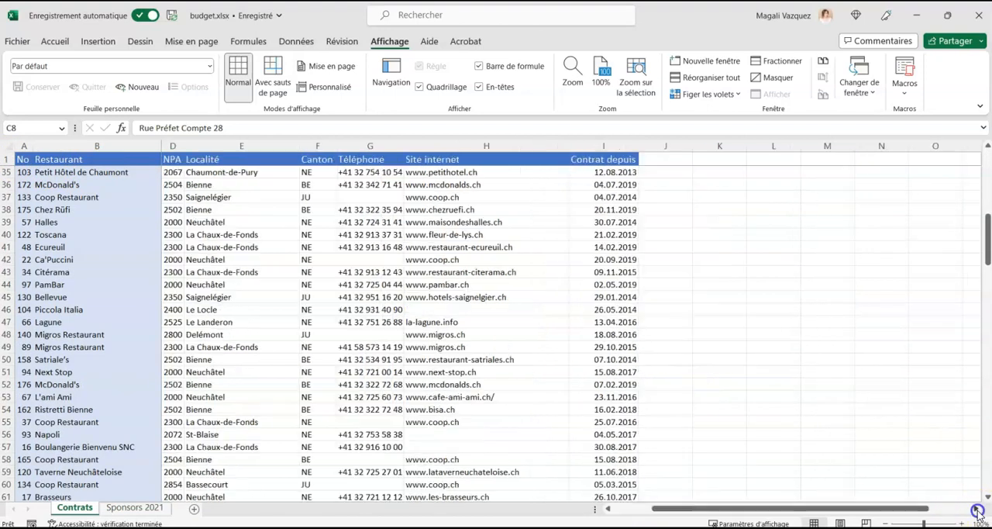
pyautogui.click(976, 509)
pyautogui.click(976, 509)
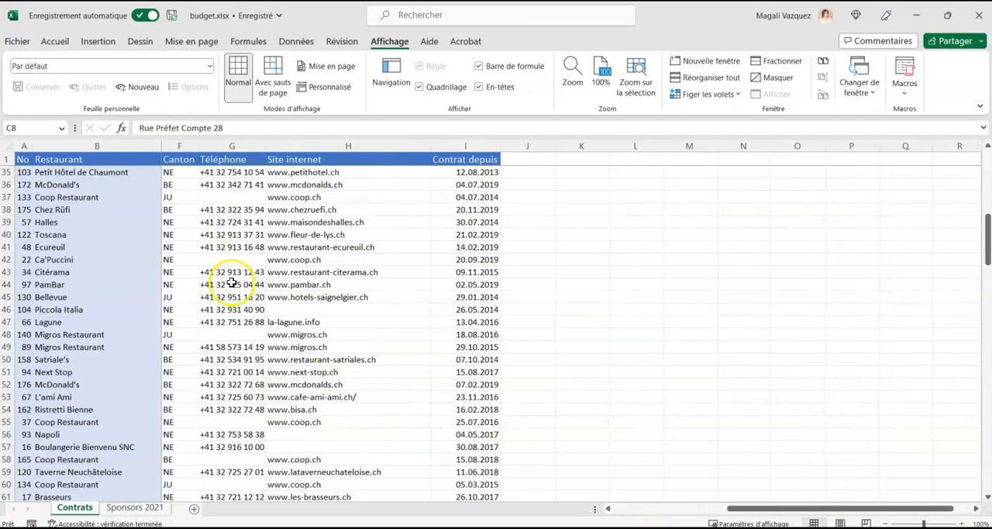
pyautogui.click(25, 144)
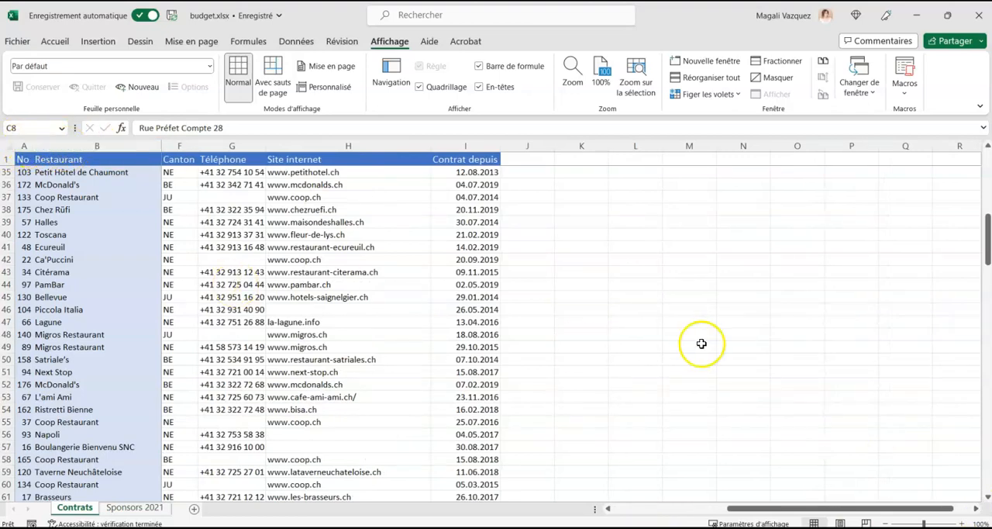
pyautogui.moveTo(753, 509); pyautogui.dragTo(608, 509)
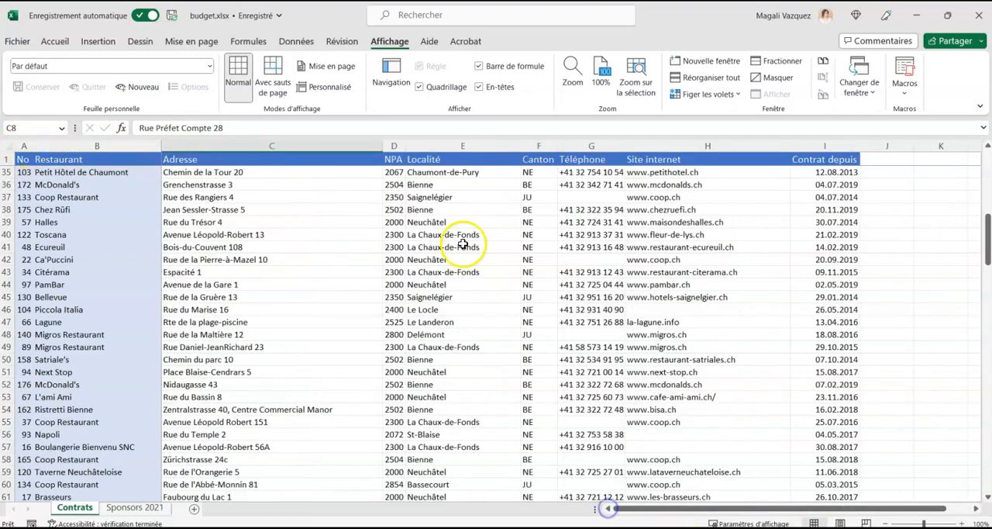
pyautogui.scroll(11, 460, 239)
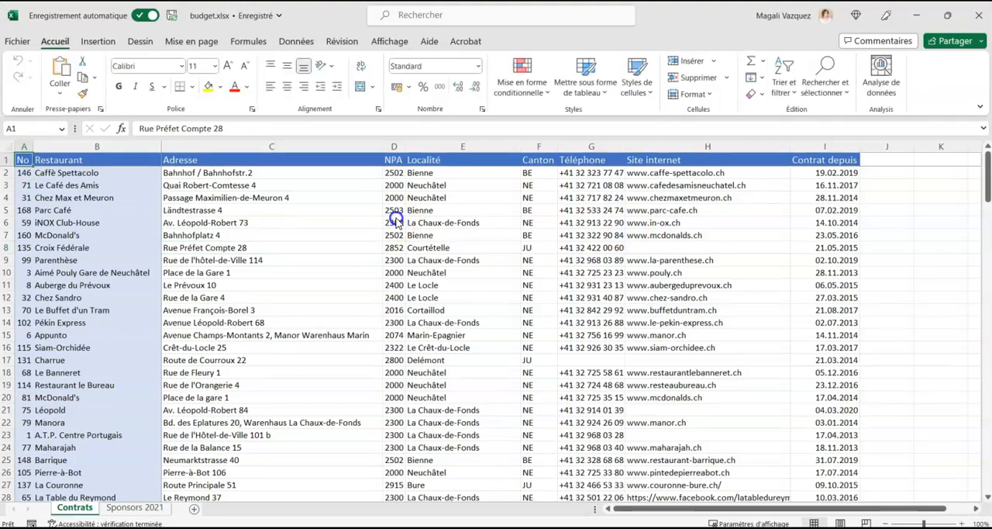
# Add filters to the header row of the Contrats sheet, from No to Contrat depuis.
pyautogui.moveTo(26, 158); pyautogui.dragTo(821, 160)
pyautogui.click(783, 84)
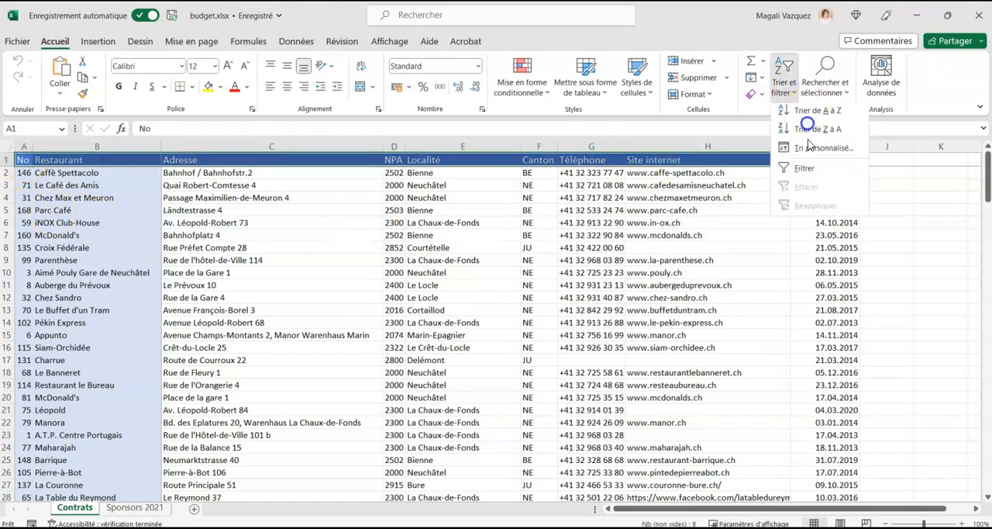
pyautogui.click(806, 172)
pyautogui.click(727, 184)
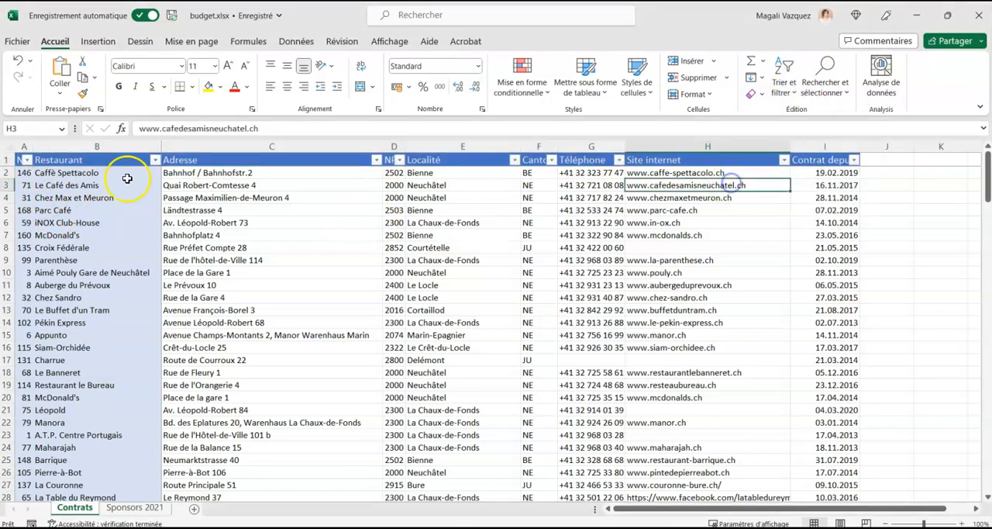
# Apply a custom sort to the Contrats data by Localité, then by Restaurant, both on cell values from A to Z.
pyautogui.click(784, 84)
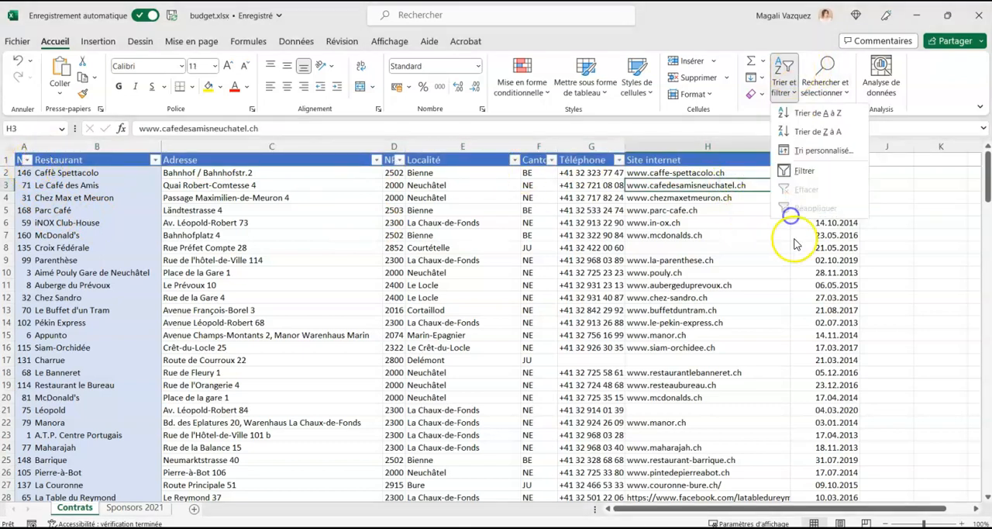
pyautogui.click(822, 150)
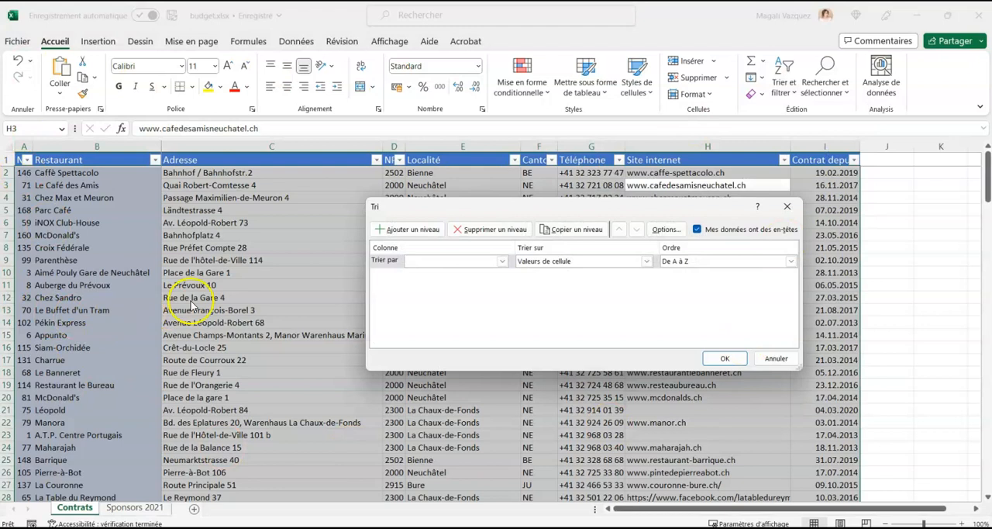
pyautogui.click(500, 261)
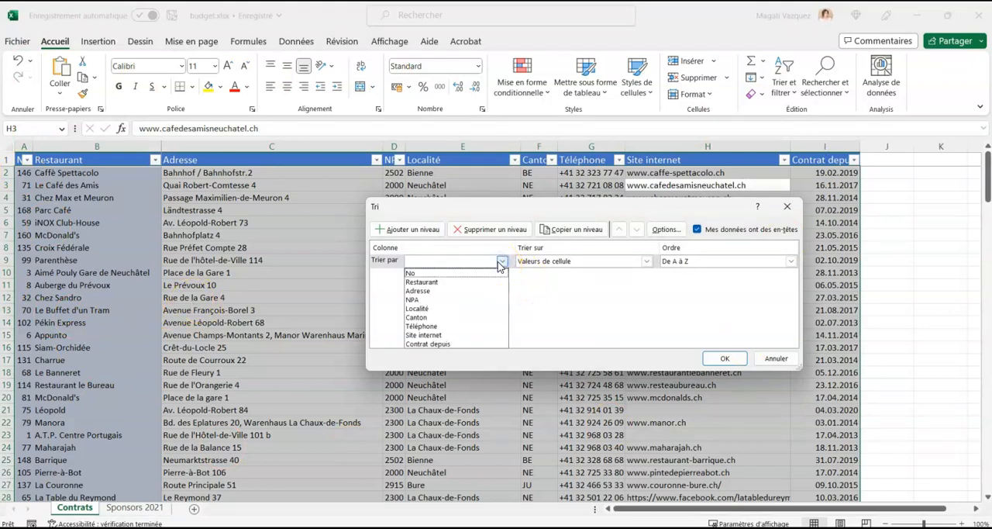
pyautogui.click(423, 307)
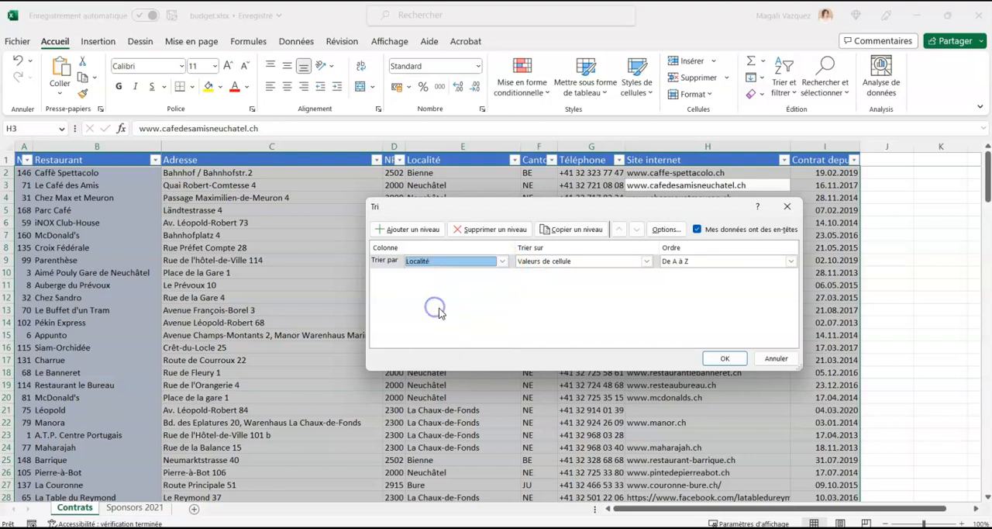
pyautogui.click(411, 228)
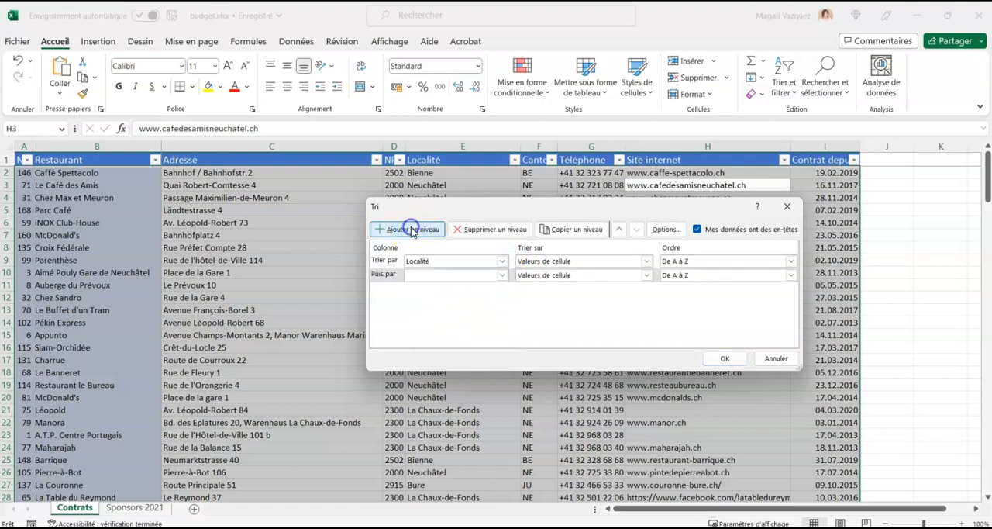
pyautogui.click(436, 275)
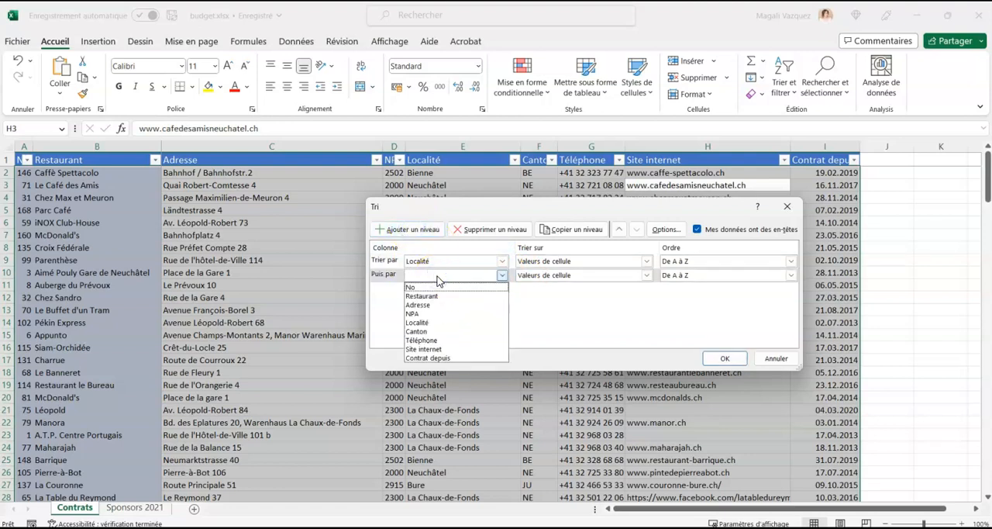
pyautogui.click(422, 295)
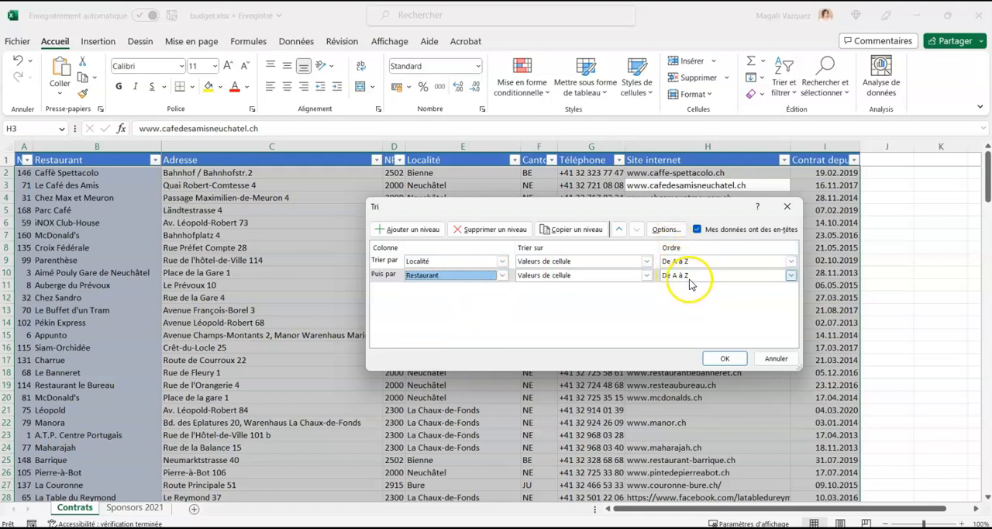
pyautogui.click(738, 359)
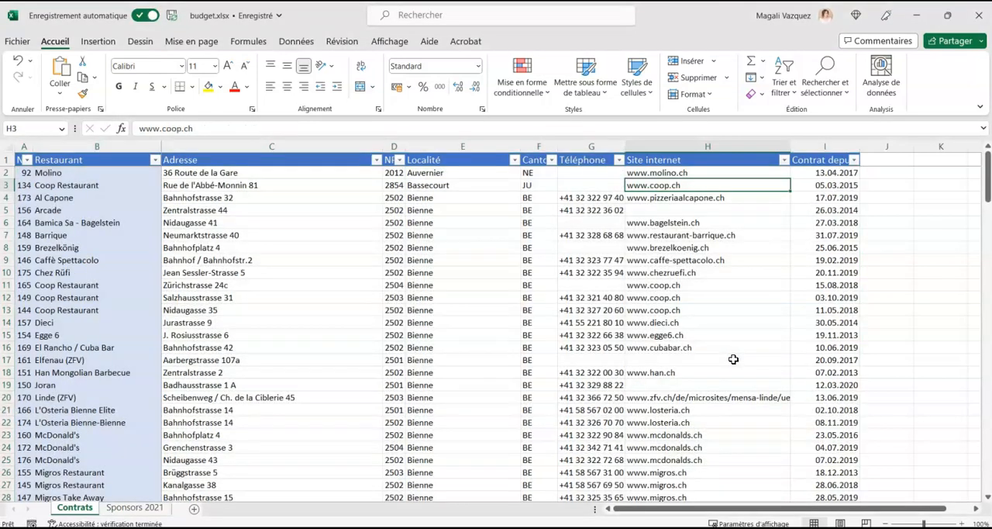
pyautogui.click(438, 231)
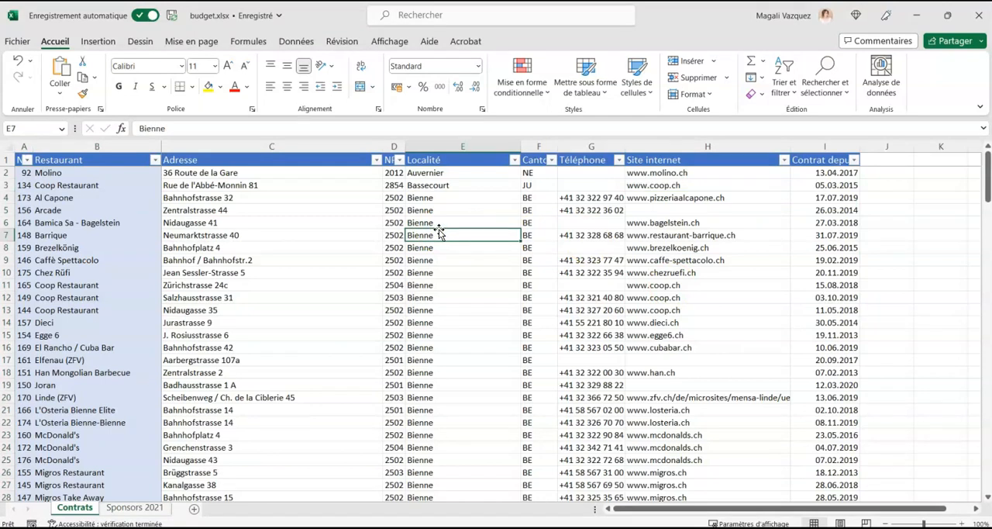
pyautogui.click(467, 236)
# Create a copy of the Contrats sheet in budget.xlsx, placed before Contrats, and compare the copy with the original.
pyautogui.click(78, 510)
pyautogui.rightClick(76, 511)
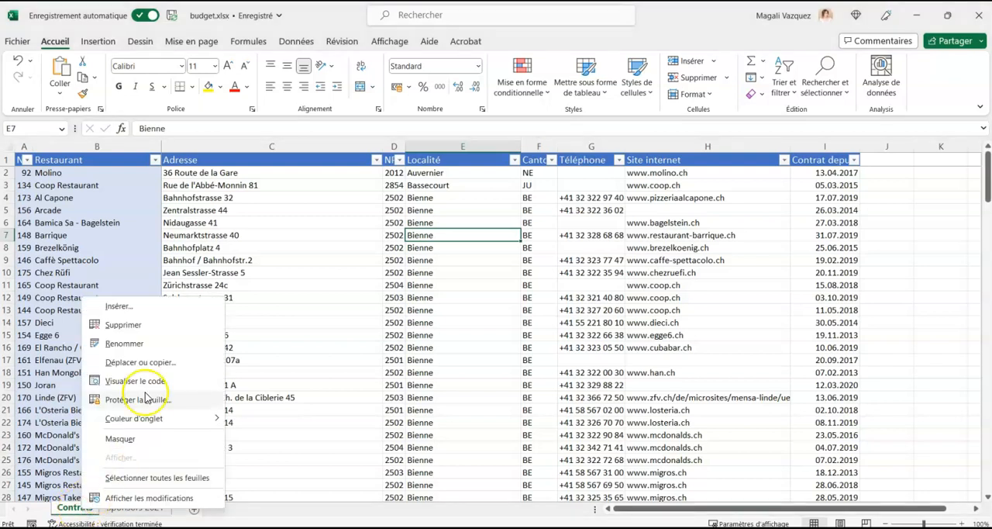
pyautogui.rightClick(71, 510)
pyautogui.rightClick(71, 511)
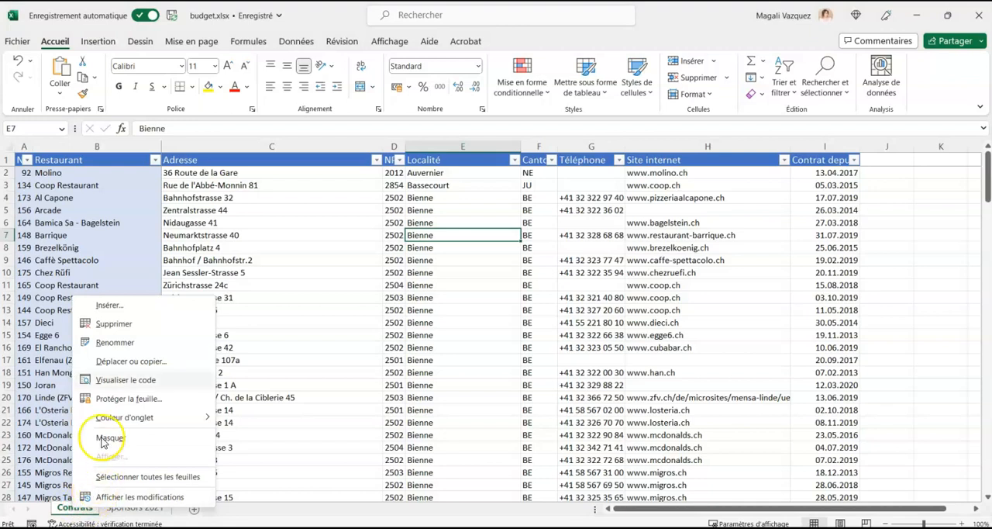
pyautogui.click(154, 362)
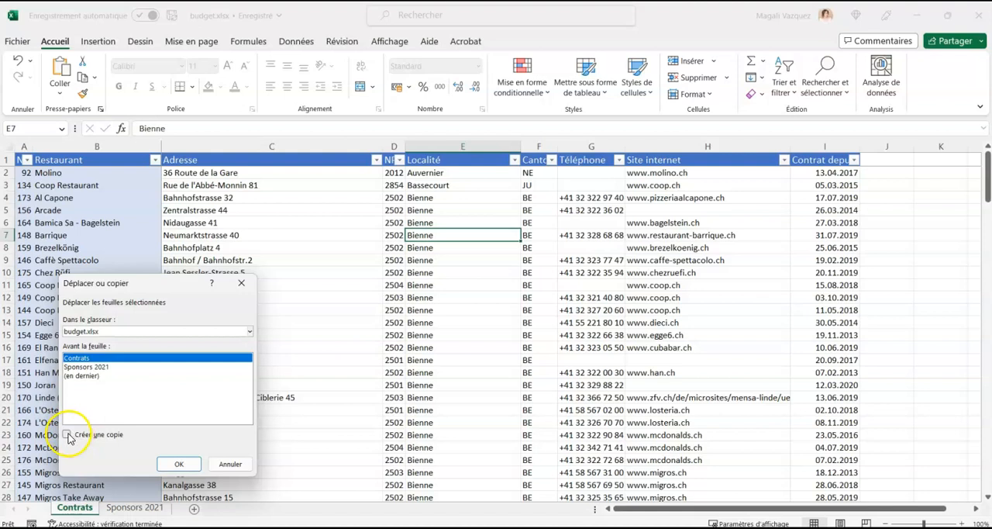
pyautogui.click(66, 435)
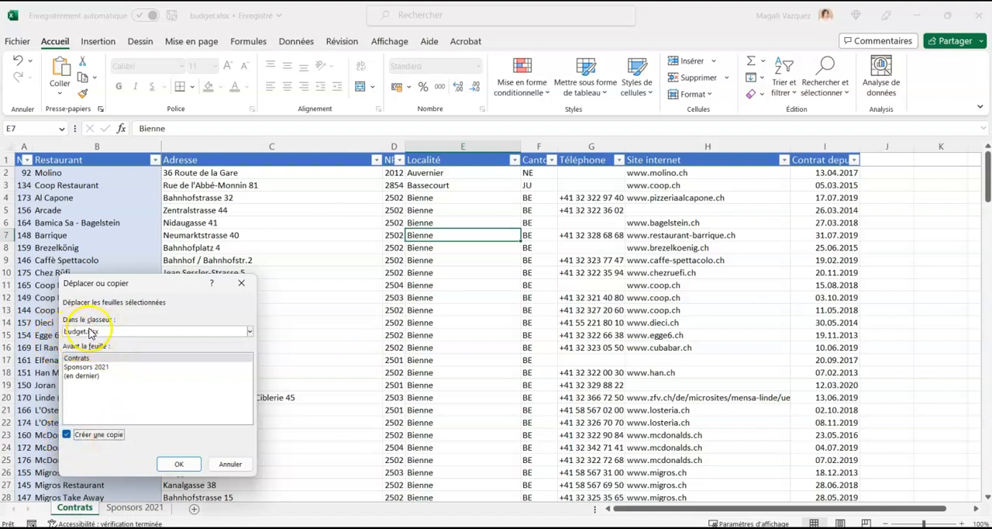
pyautogui.click(183, 464)
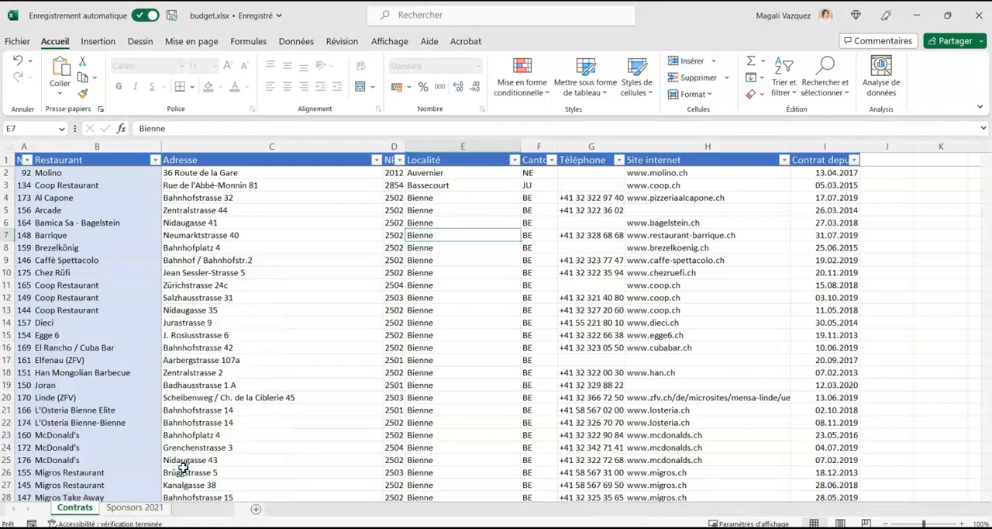
pyautogui.click(137, 507)
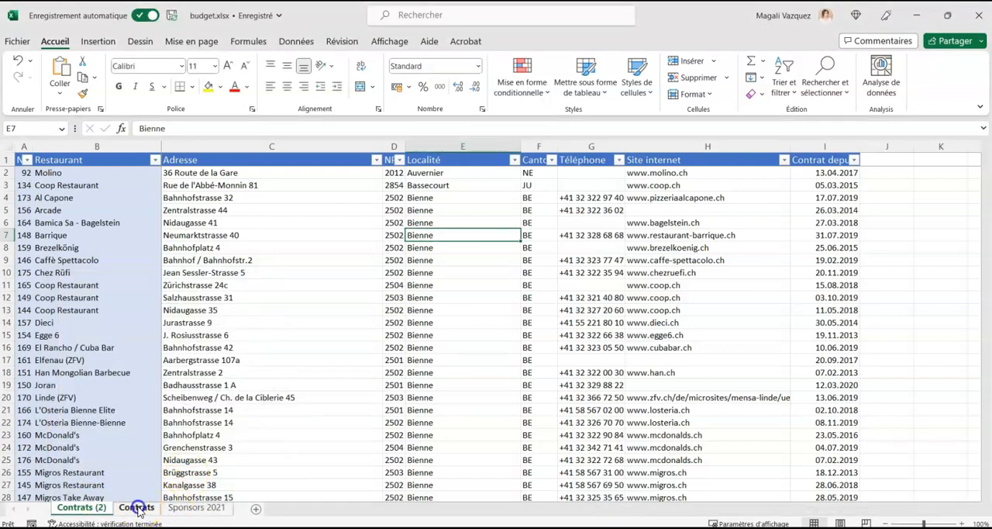
pyautogui.click(86, 507)
pyautogui.click(137, 507)
pyautogui.click(83, 508)
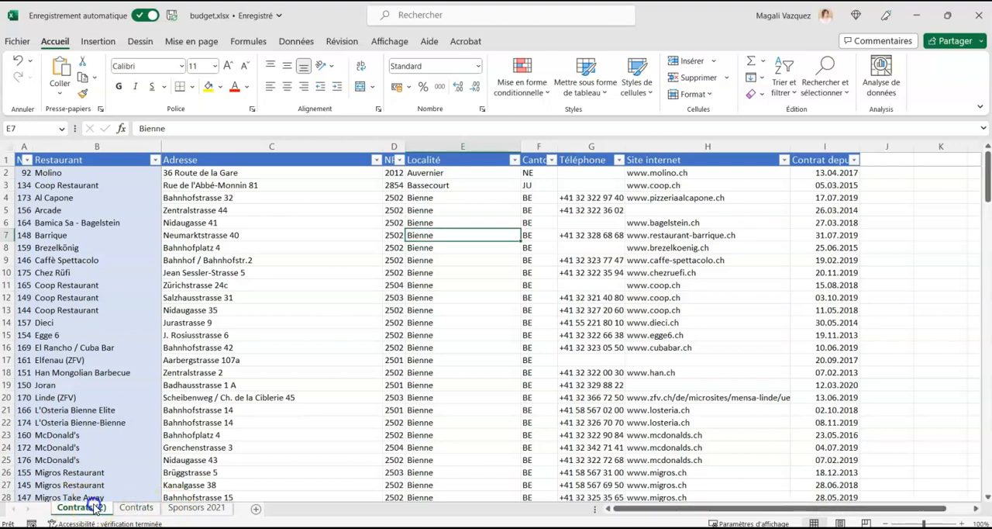
# Rename the copied sheet Contrats (2) as "Contrats filtre".
pyautogui.doubleClick(93, 507)
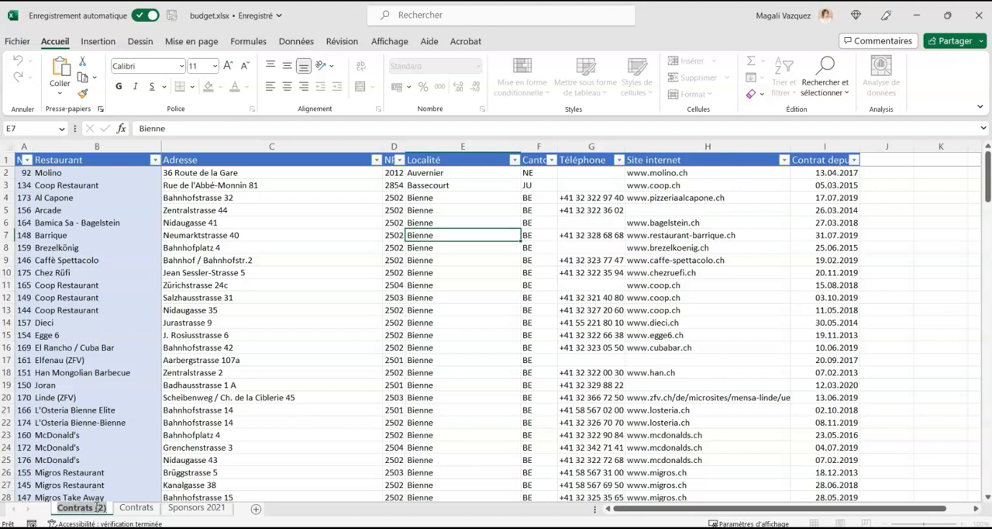
pyautogui.click(90, 509)
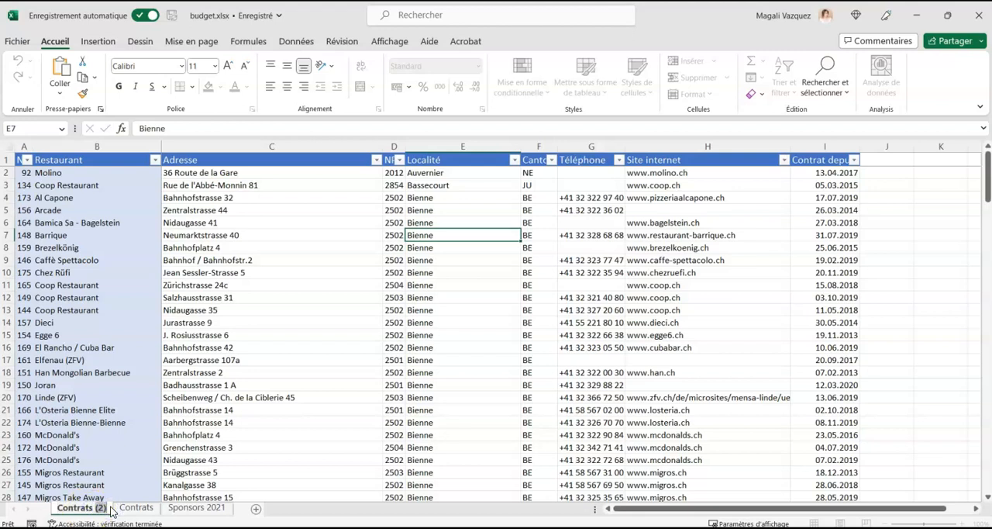
pyautogui.write('filtré')
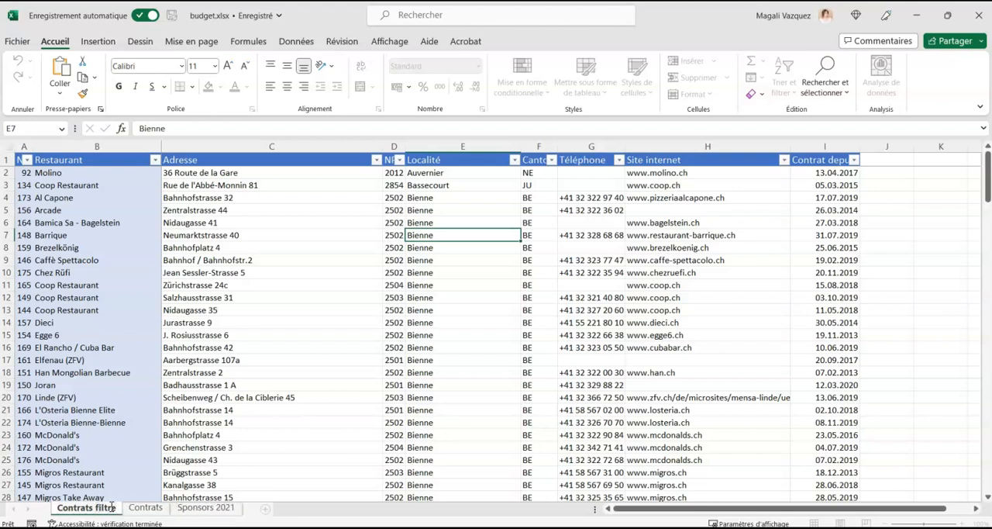
pyautogui.click(267, 452)
pyautogui.click(315, 451)
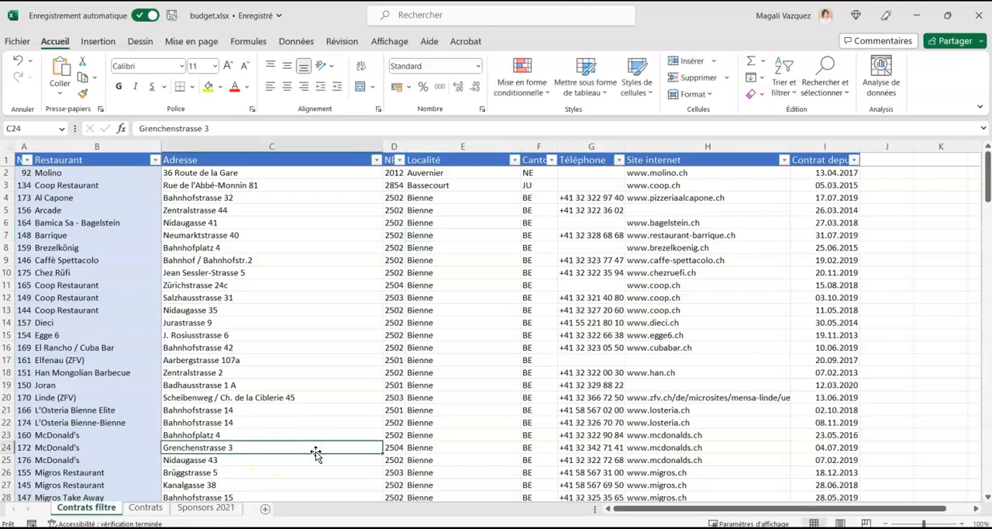
# Filter the Contrat depuis column of the Contrats filtre sheet to dates on or after (postérieur ou égal au) 01.03.2017.
pyautogui.click(90, 509)
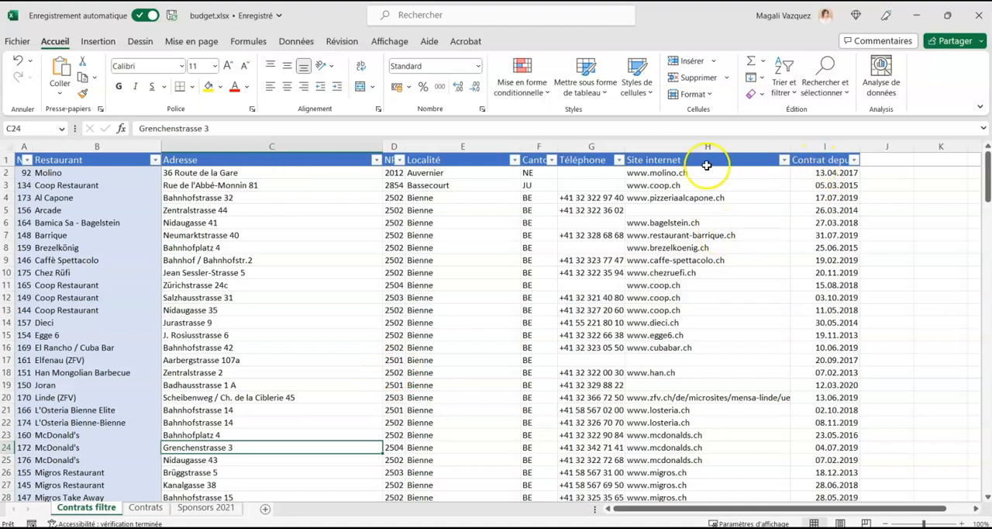
pyautogui.click(815, 160)
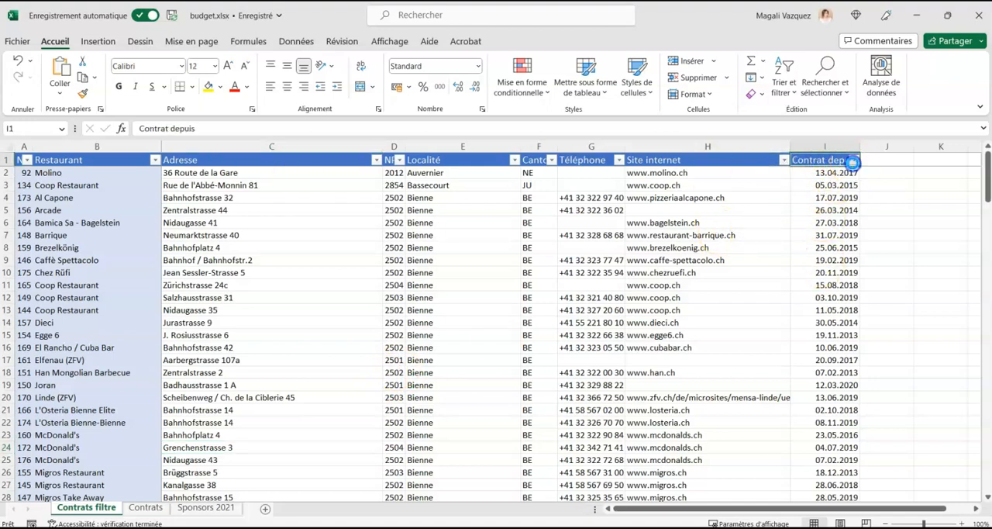
pyautogui.click(853, 160)
pyautogui.moveTo(822, 283)
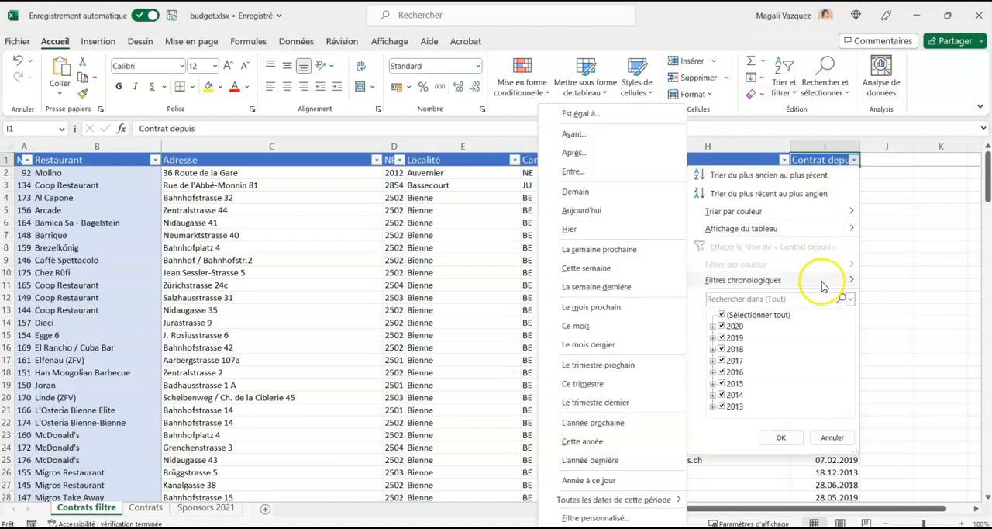
pyautogui.click(586, 154)
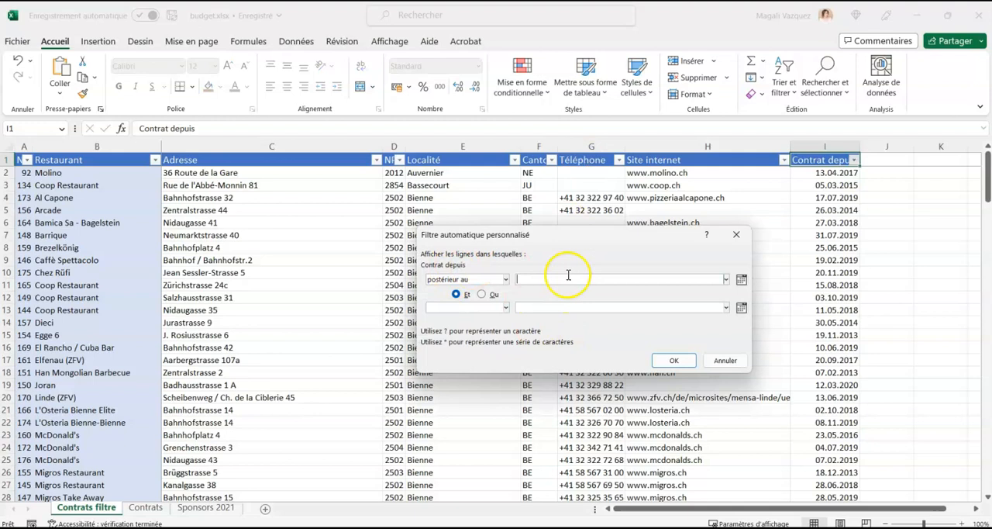
pyautogui.click(741, 281)
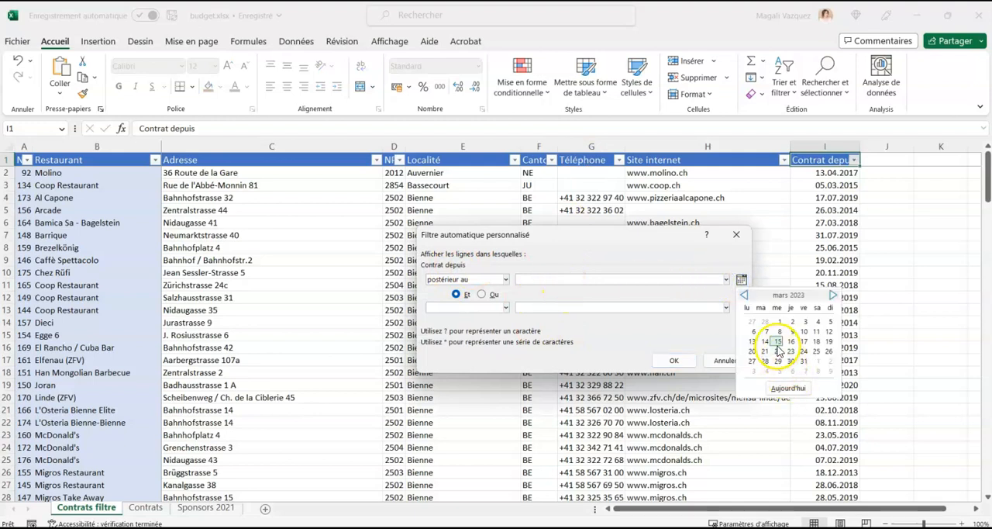
pyautogui.click(778, 345)
pyautogui.click(531, 279)
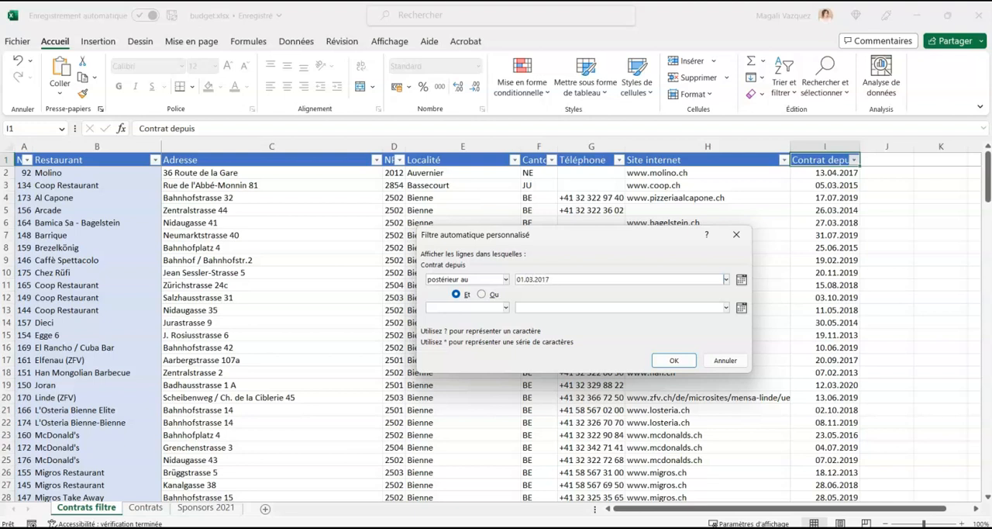
pyautogui.click(505, 279)
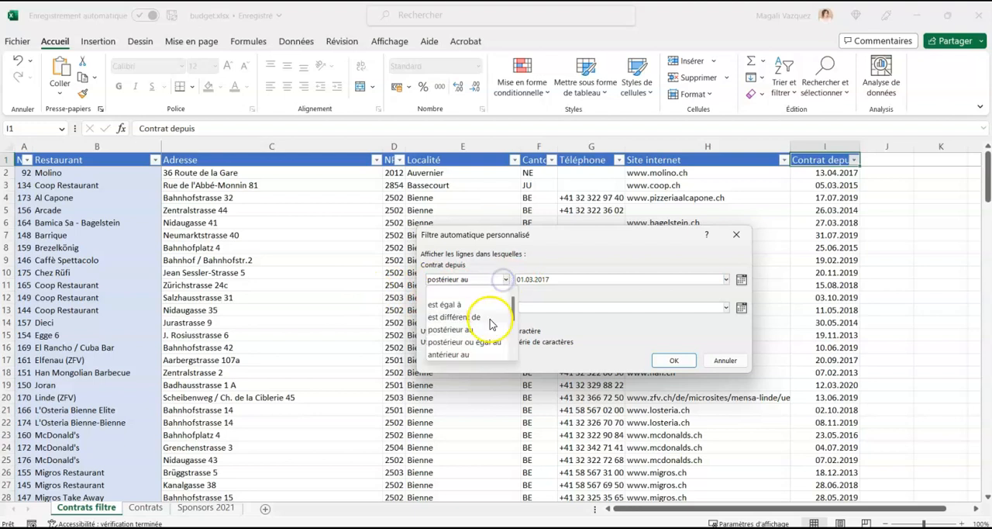
pyautogui.click(475, 342)
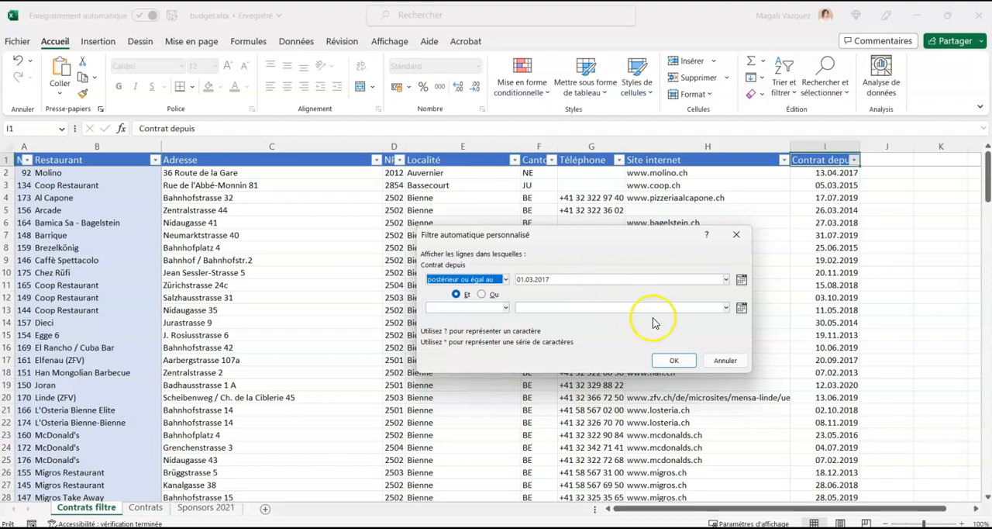
pyautogui.click(674, 360)
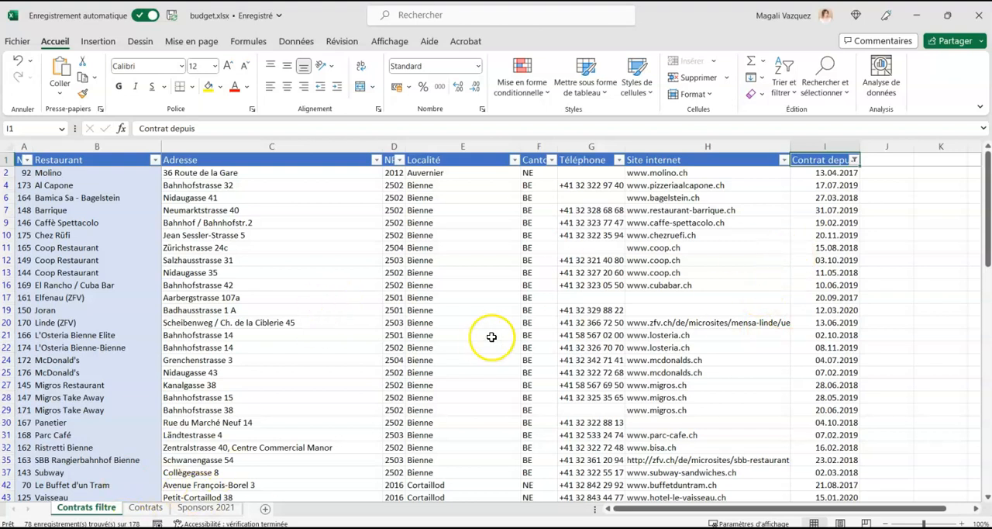
# Set the page orientation of the Contrats sheet to landscape (Paysage) in the page setup.
pyautogui.click(146, 507)
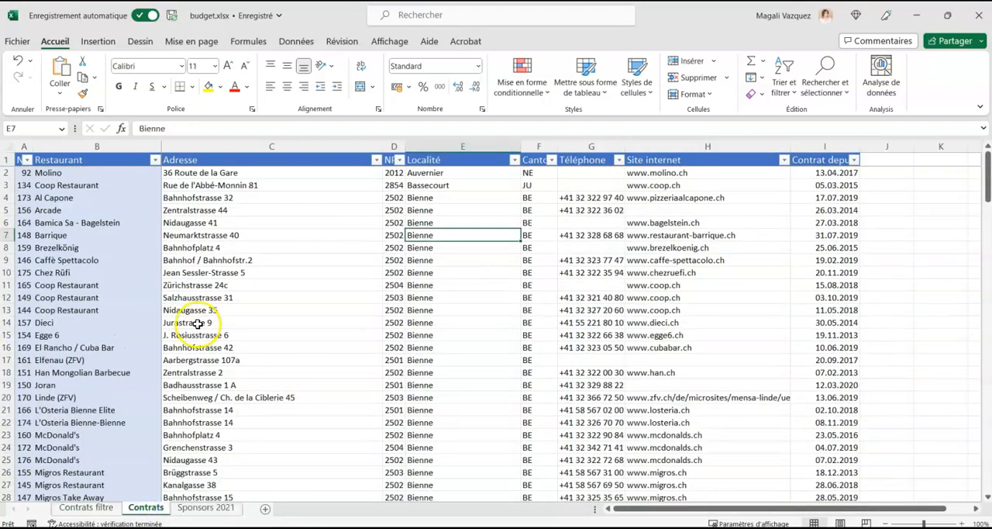
pyautogui.click(203, 42)
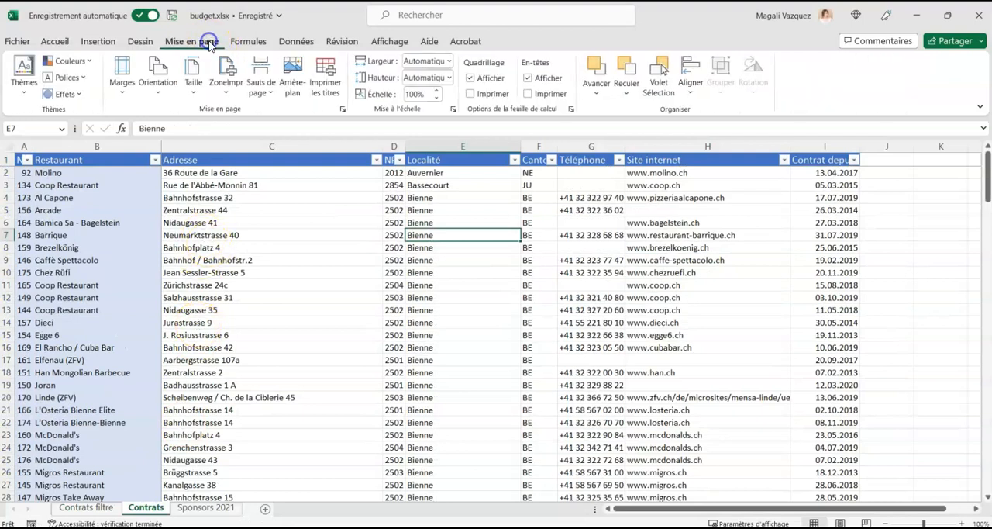
pyautogui.click(343, 109)
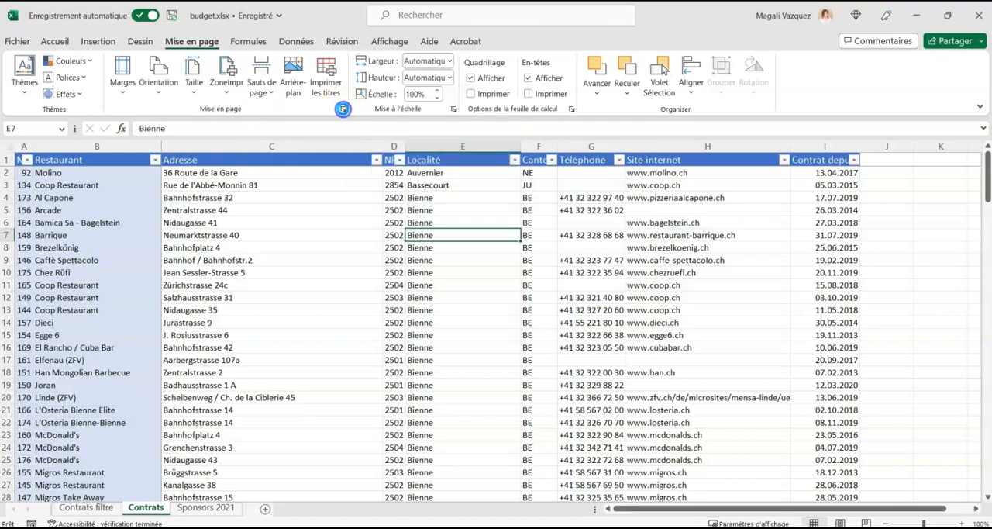
pyautogui.click(343, 110)
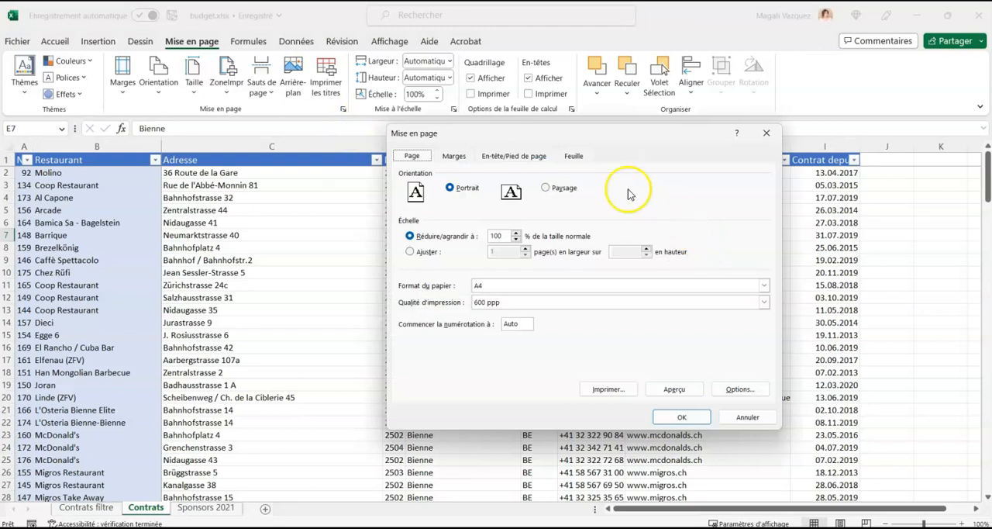
pyautogui.click(547, 189)
pyautogui.moveTo(558, 133); pyautogui.dragTo(470, 104)
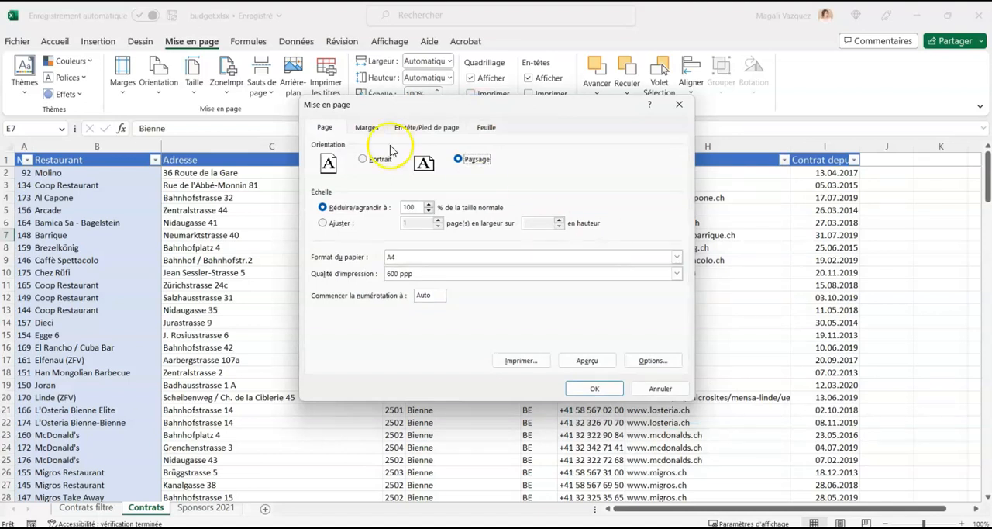
# Scale the Contrats printout to fit 1 page wide by 4 pages tall.
pyautogui.click(338, 224)
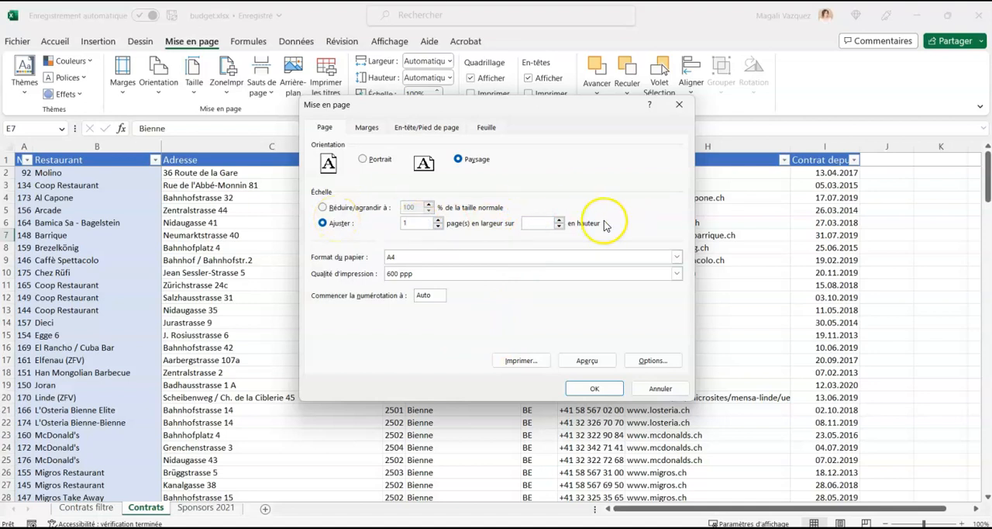
pyautogui.click(529, 222)
pyautogui.click(536, 224)
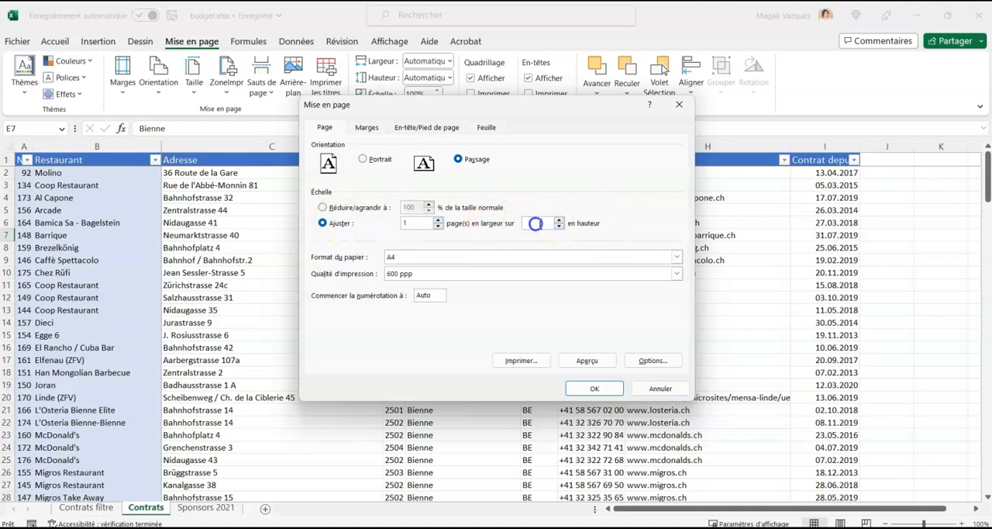
pyautogui.click(559, 220)
pyautogui.click(558, 219)
pyautogui.click(559, 220)
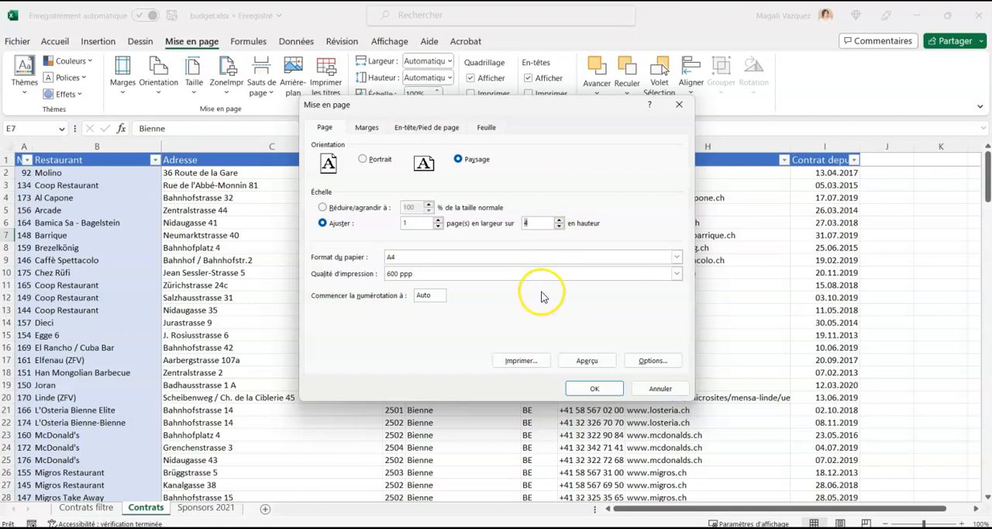
pyautogui.click(417, 223)
pyautogui.click(534, 223)
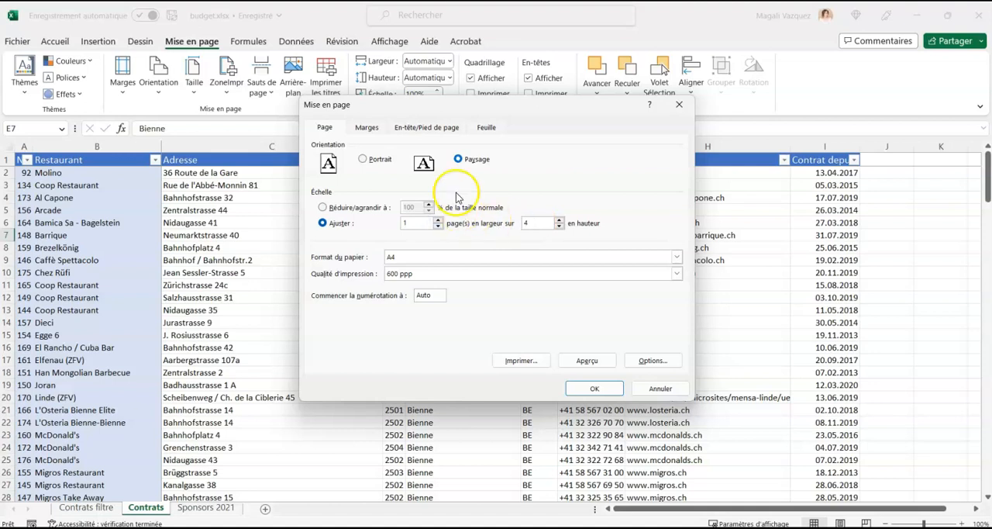
# Set row 1 ($1:$1) as the title row repeated at the top of each printed page and apply the page setup.
pyautogui.click(488, 128)
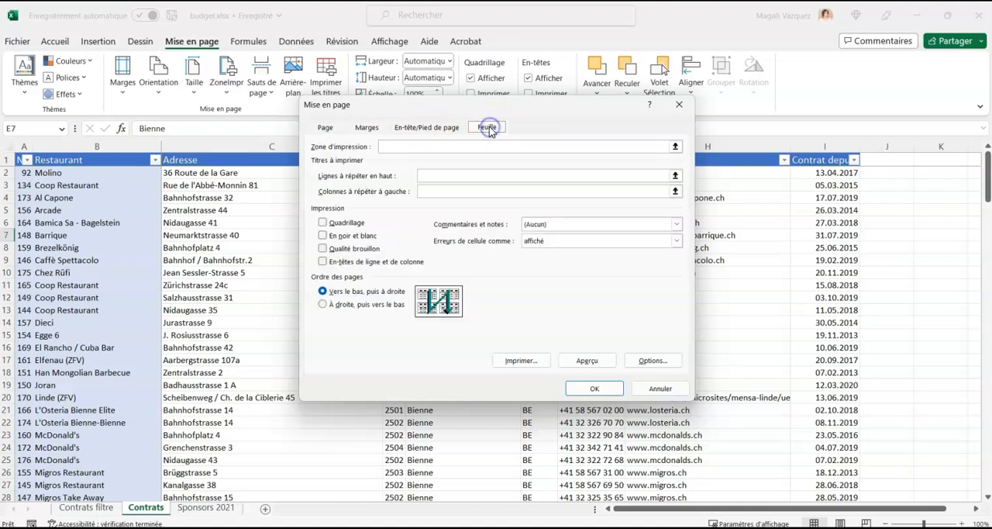
pyautogui.click(444, 177)
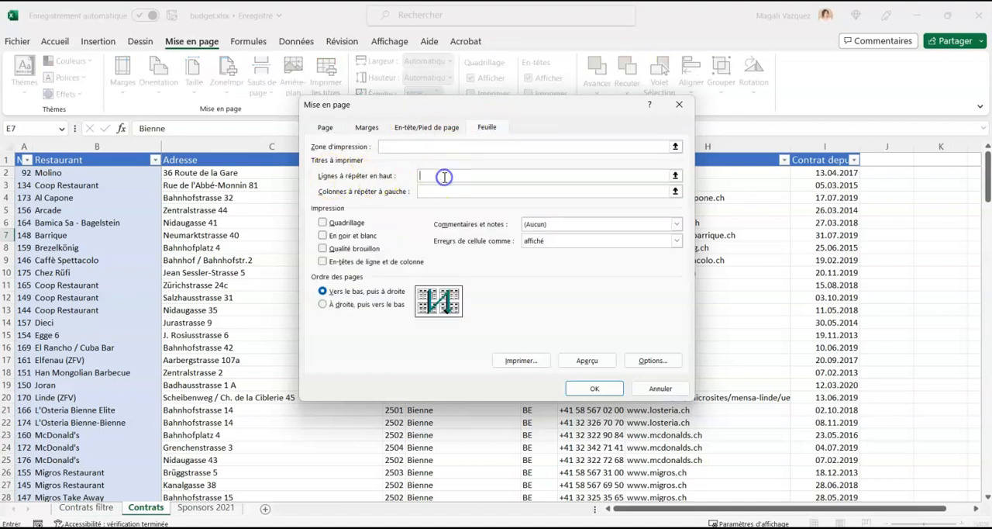
pyautogui.click(676, 176)
pyautogui.click(8, 159)
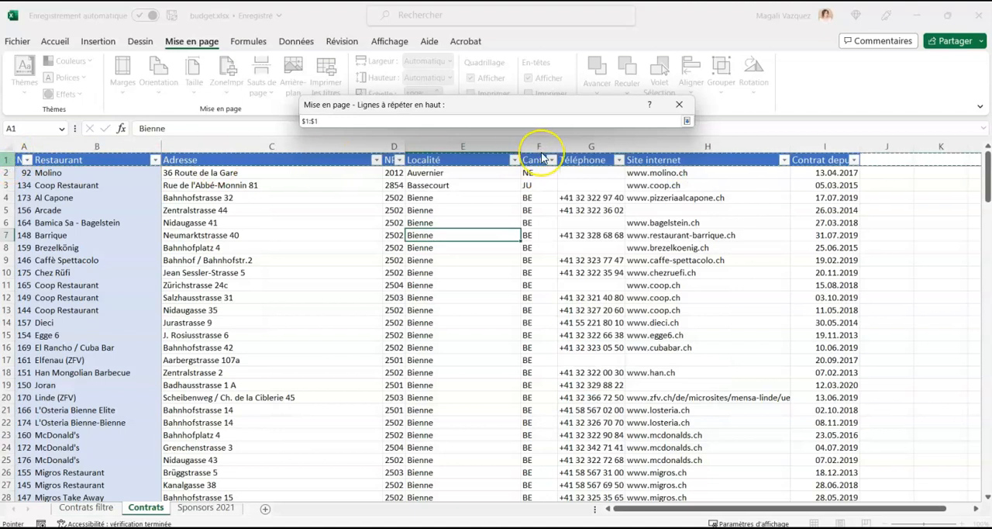
pyautogui.press('Return')
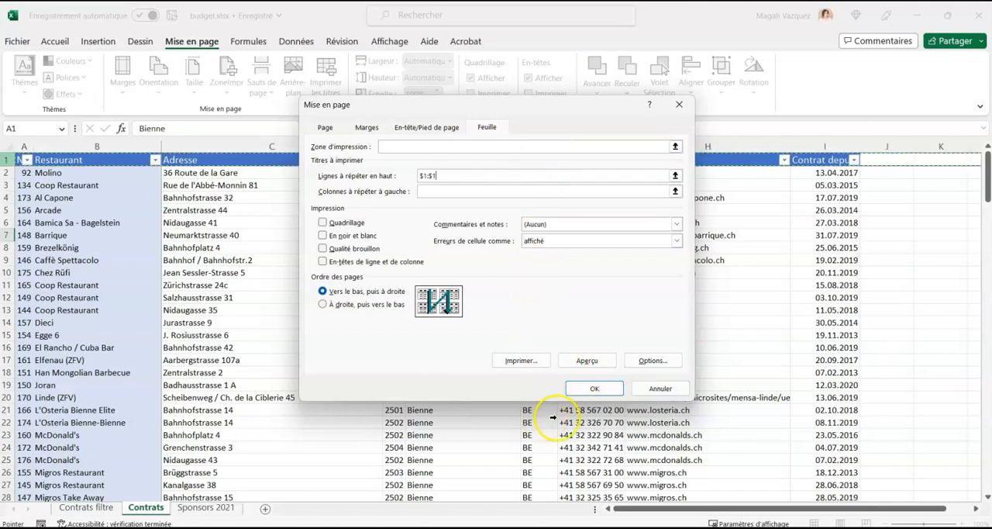
pyautogui.click(593, 390)
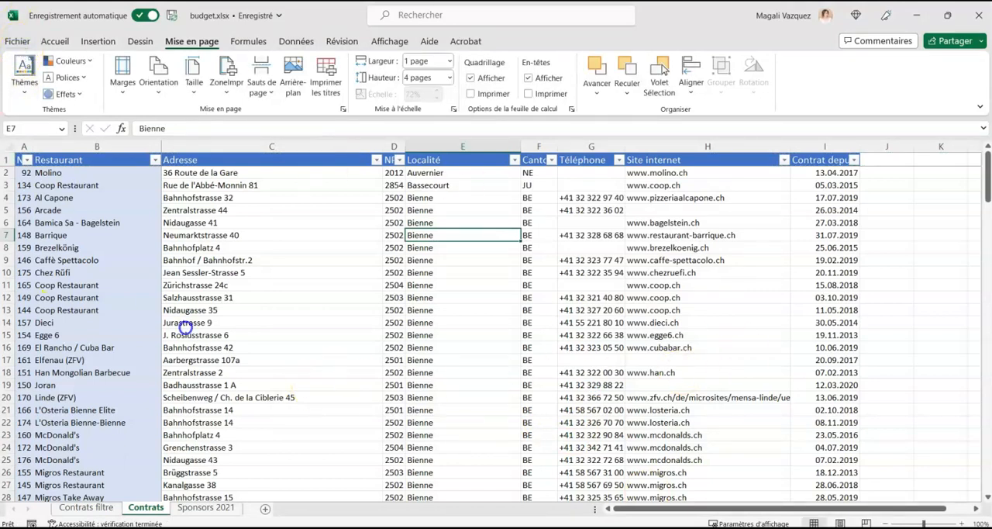
# Preview the Contrats printout, check the header row across its pages, and return to the sheet.
pyautogui.hotkey('alt', 'f')
pyautogui.click(54, 270)
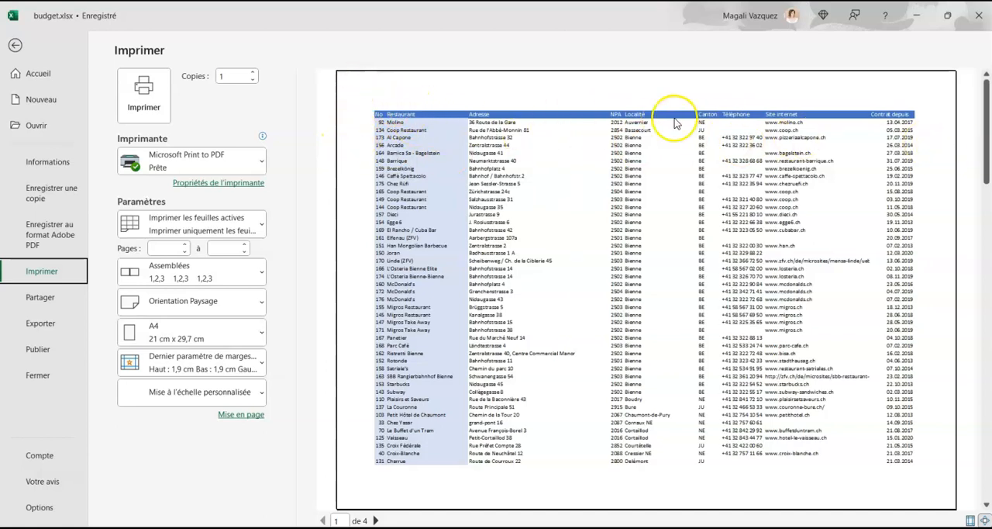
pyautogui.click(375, 520)
pyautogui.click(375, 520)
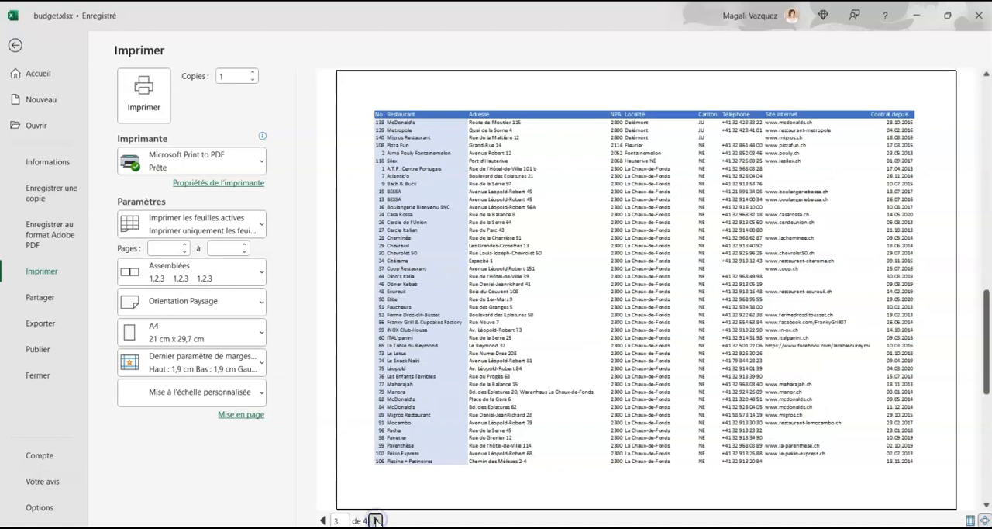
pyautogui.click(375, 520)
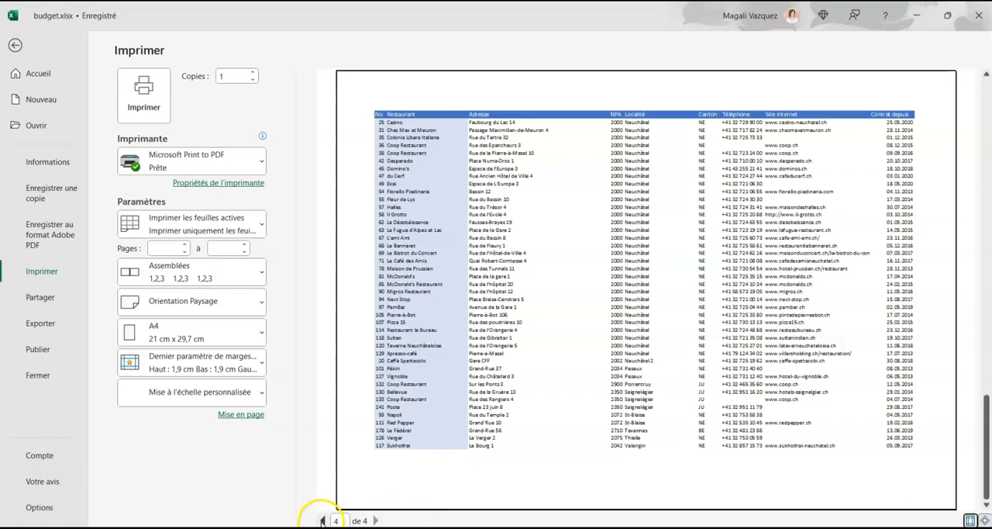
pyautogui.click(323, 520)
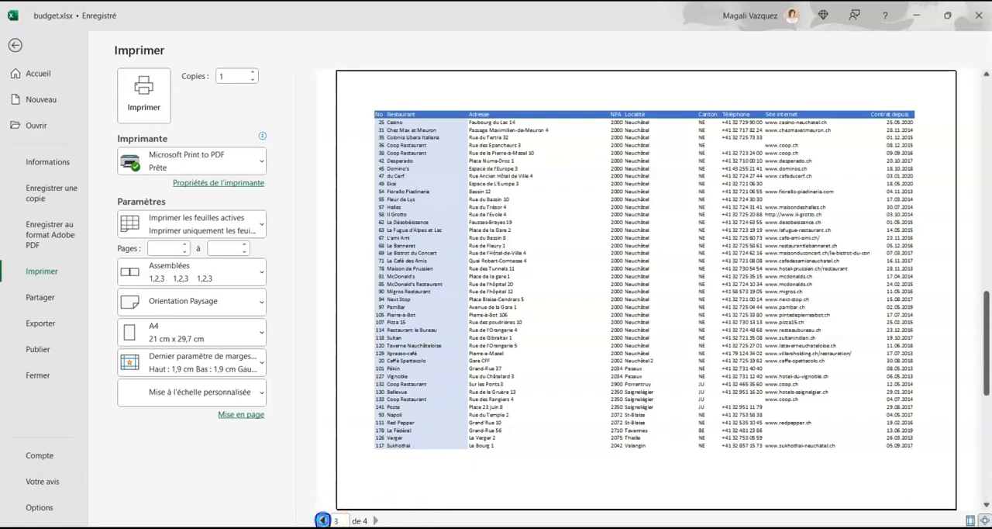
pyautogui.click(322, 520)
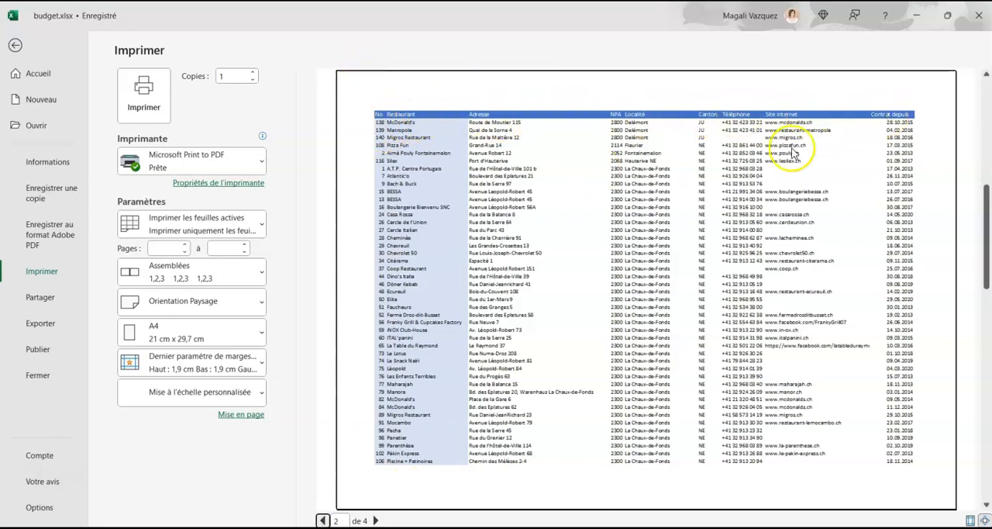
pyautogui.click(376, 520)
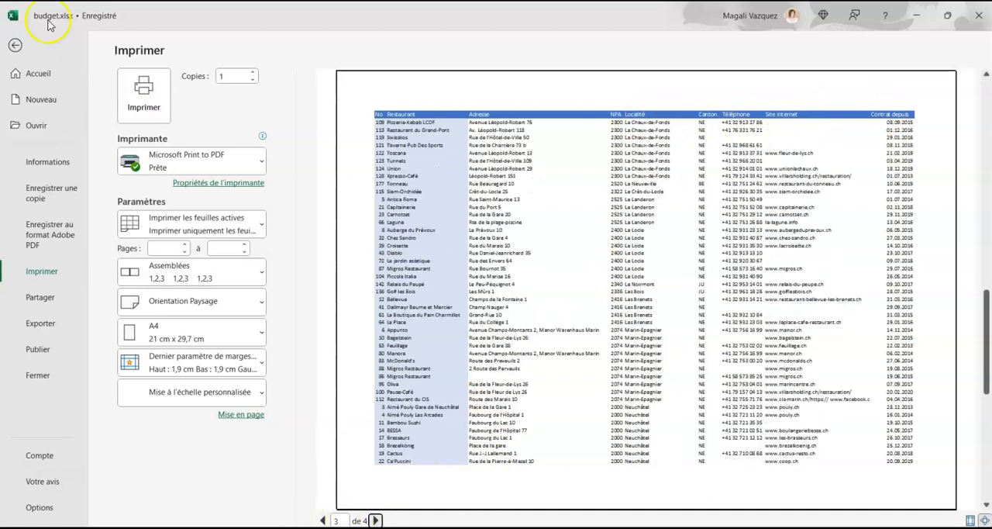
pyautogui.click(14, 45)
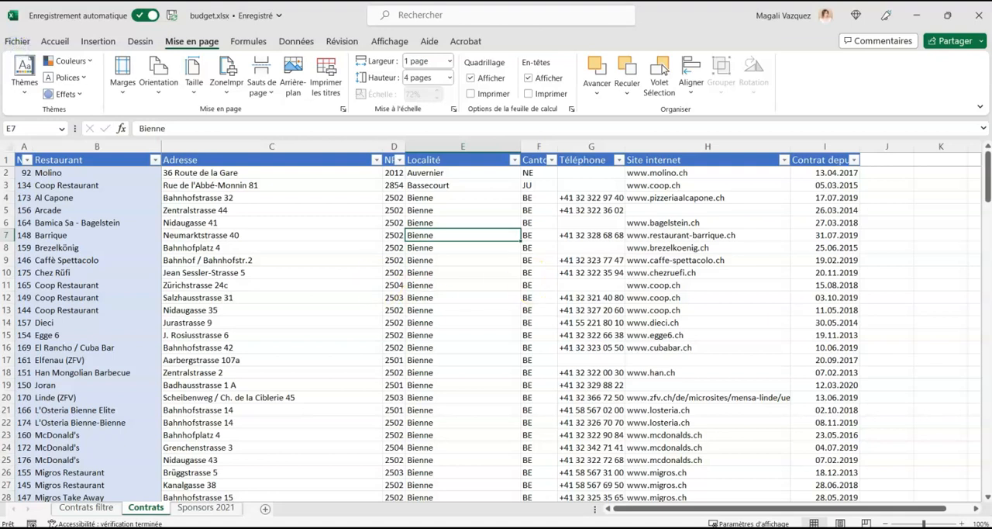
# Open the Sponsors 2021 sheet and review the zone and price rows for Neuchâtel, Jura and Jura bernois.
pyautogui.click(219, 509)
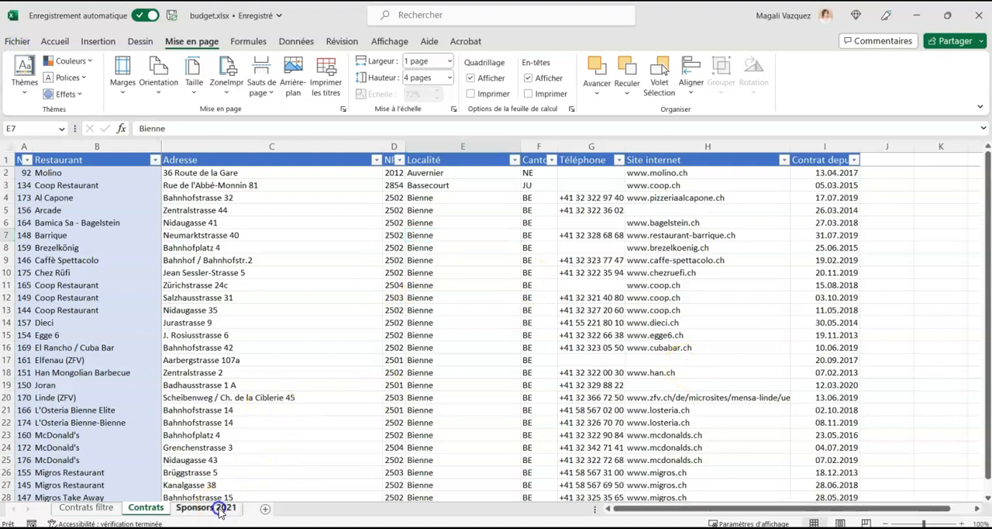
pyautogui.click(616, 509)
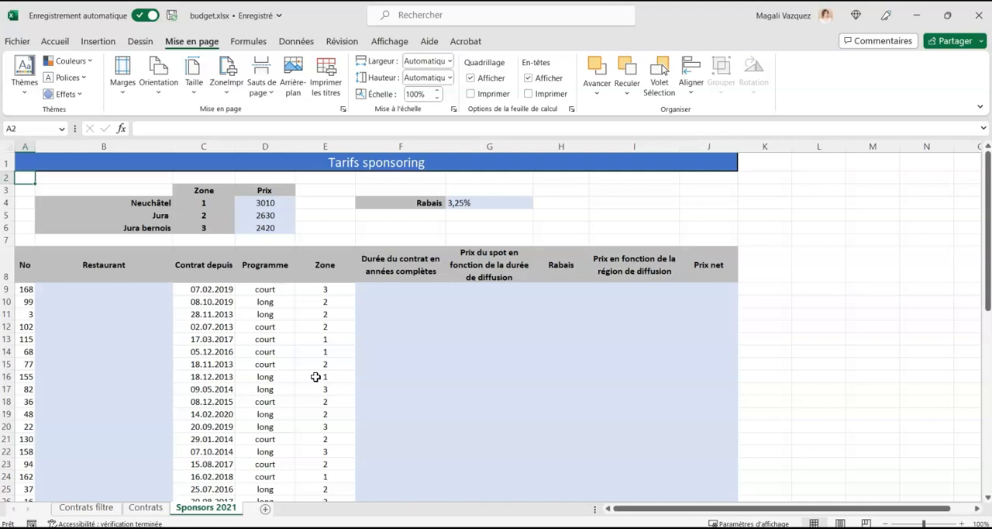
pyautogui.moveTo(130, 203); pyautogui.dragTo(263, 203)
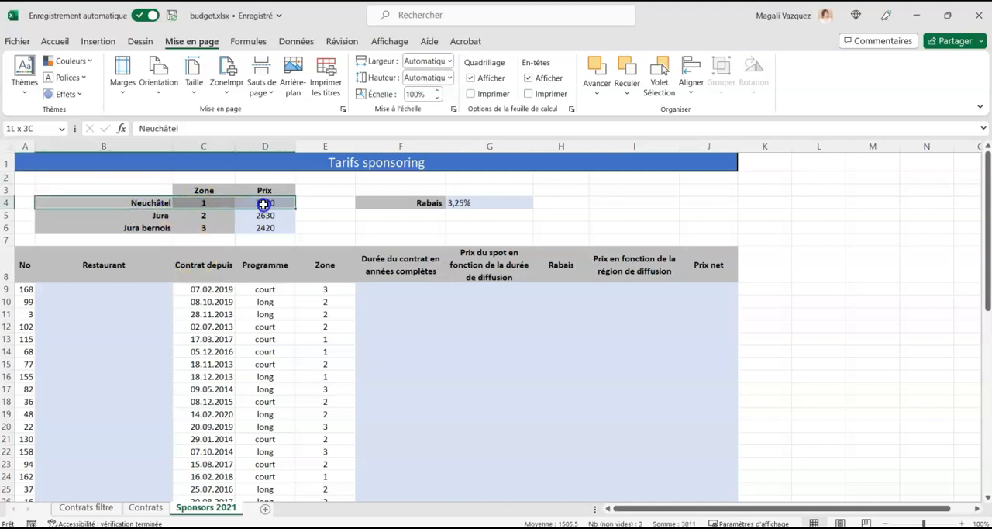
pyautogui.moveTo(155, 217); pyautogui.dragTo(259, 216)
pyautogui.moveTo(136, 226); pyautogui.dragTo(261, 227)
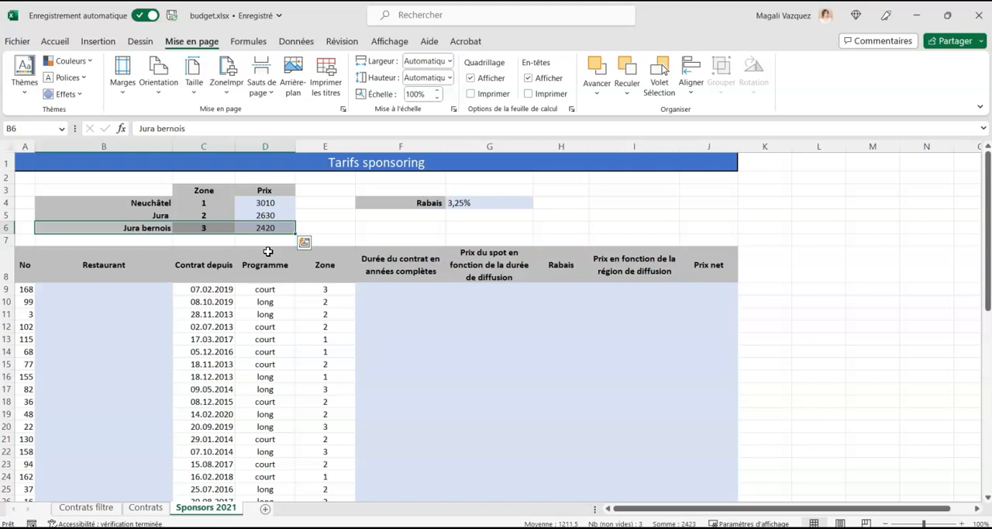
pyautogui.click(580, 241)
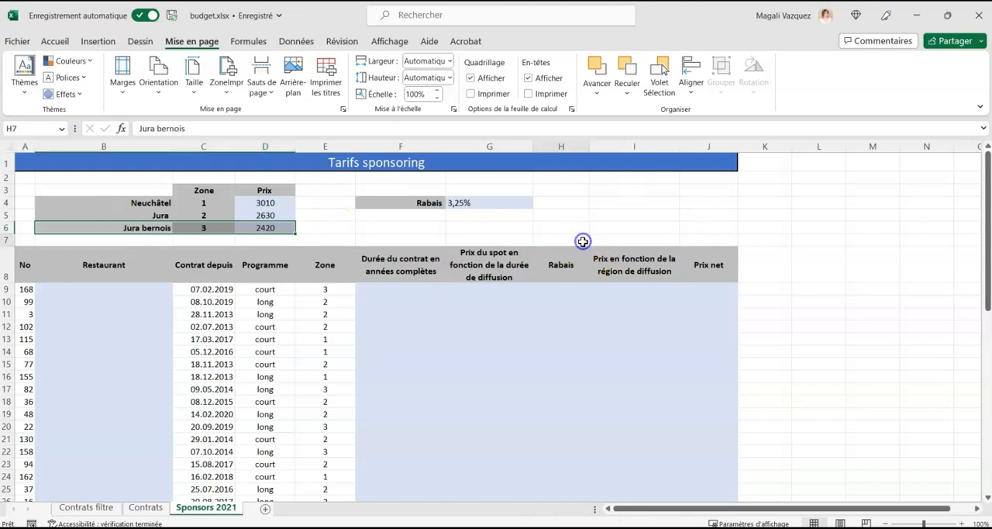
# Compare the restaurant numbers in column A of Sponsors 2021 with the No and Restaurant columns of the Contrats sheet.
pyautogui.click(577, 226)
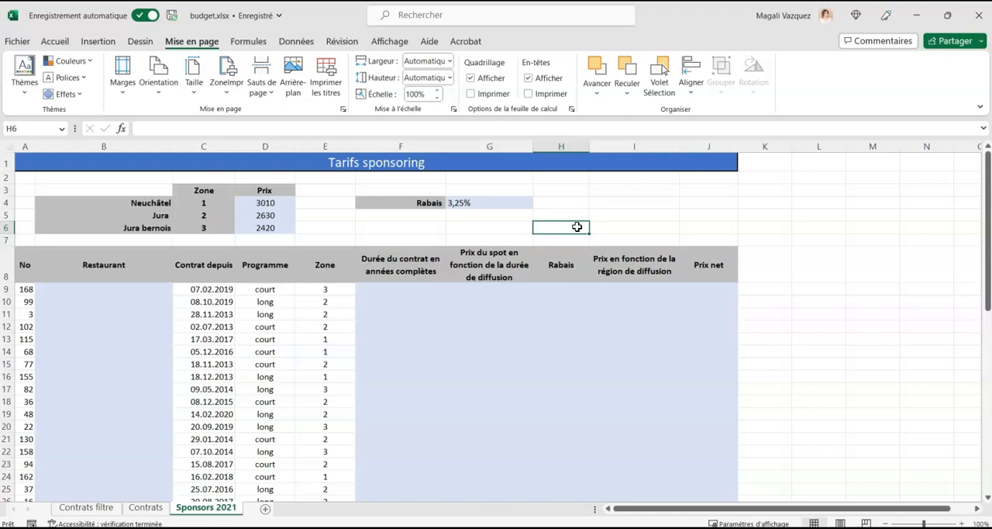
pyautogui.click(104, 293)
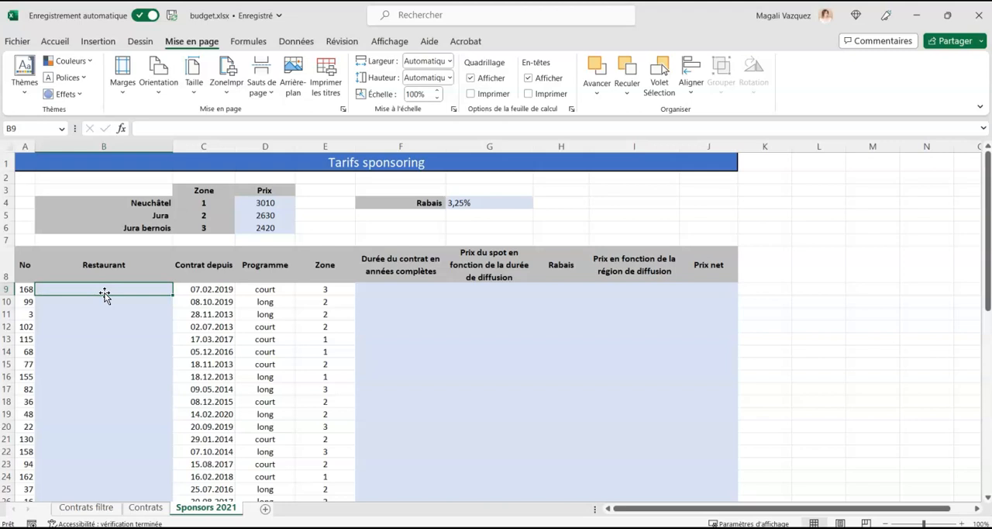
pyautogui.scroll(-1, 132, 330)
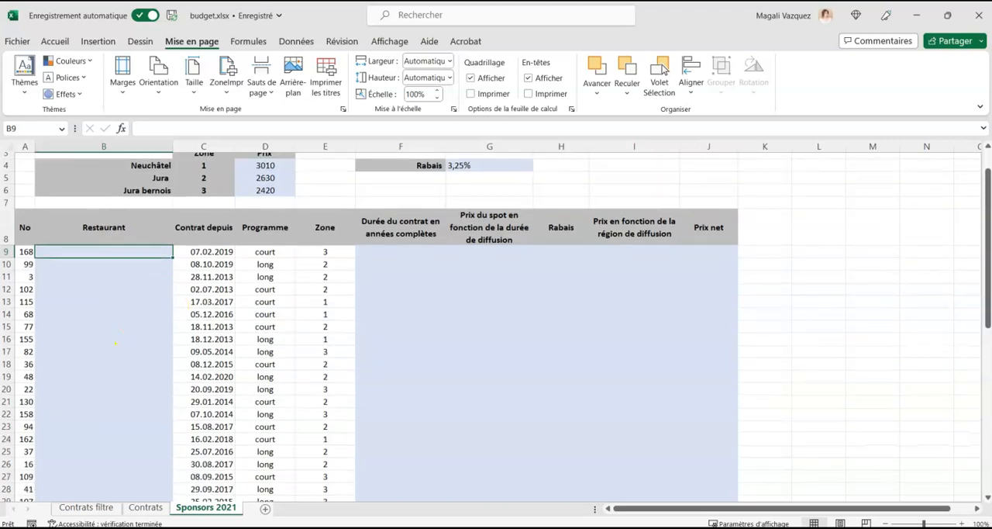
pyautogui.click(148, 508)
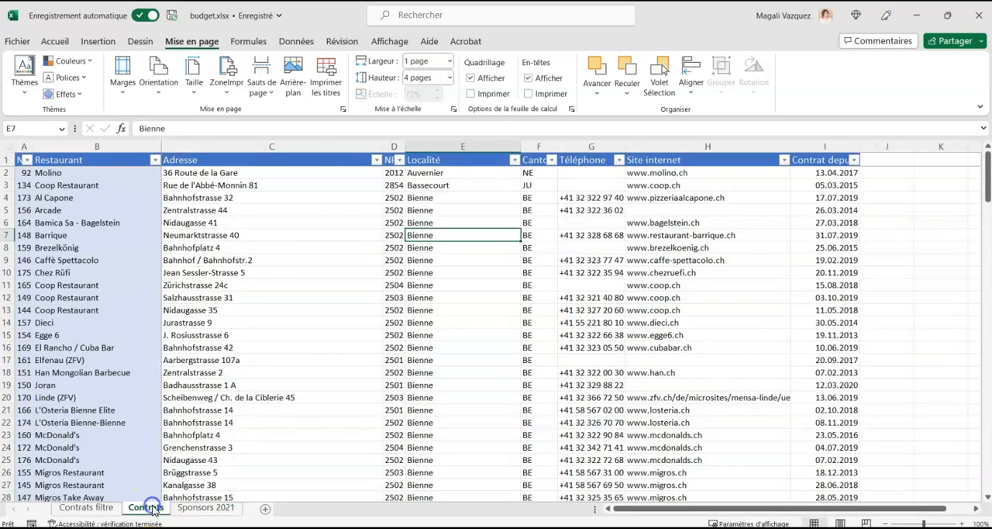
pyautogui.click(57, 173)
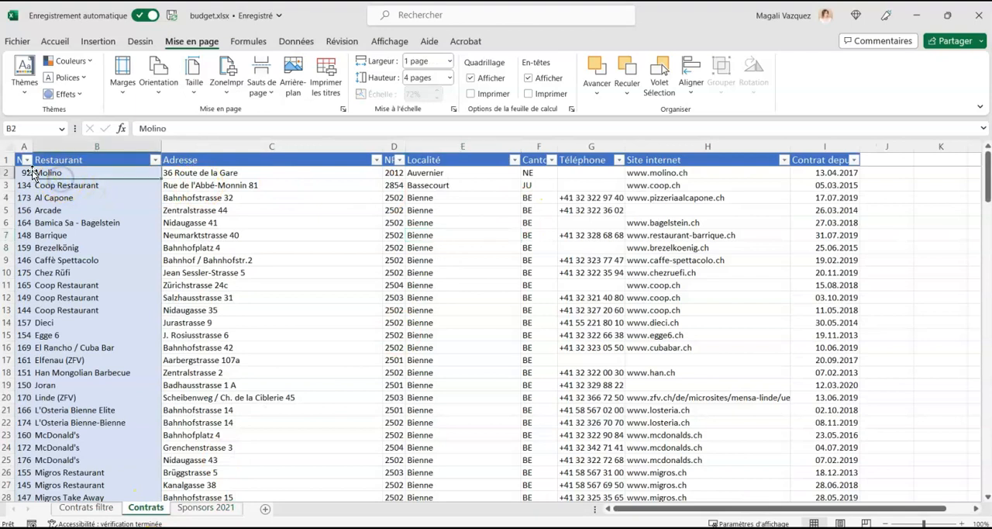
pyautogui.click(30, 173)
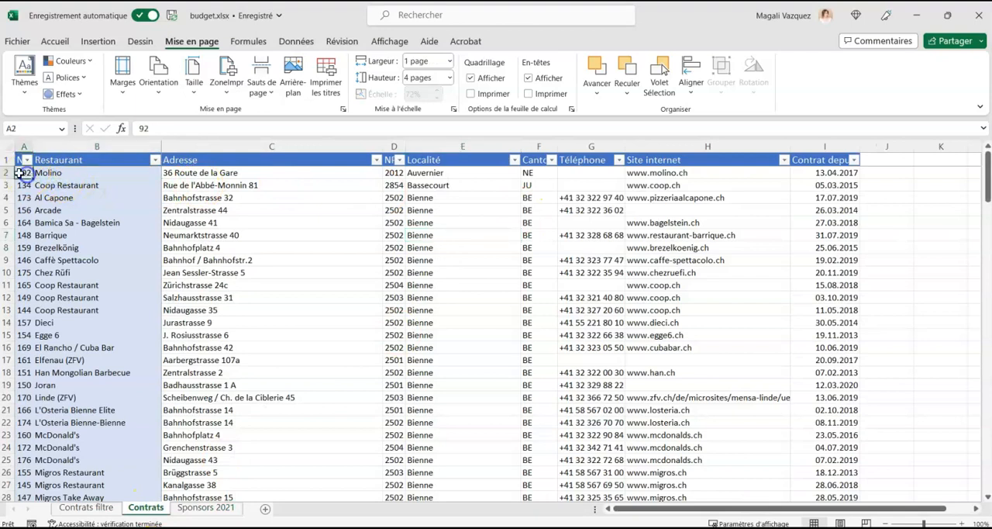
pyautogui.click(223, 512)
pyautogui.moveTo(26, 251); pyautogui.dragTo(25, 392)
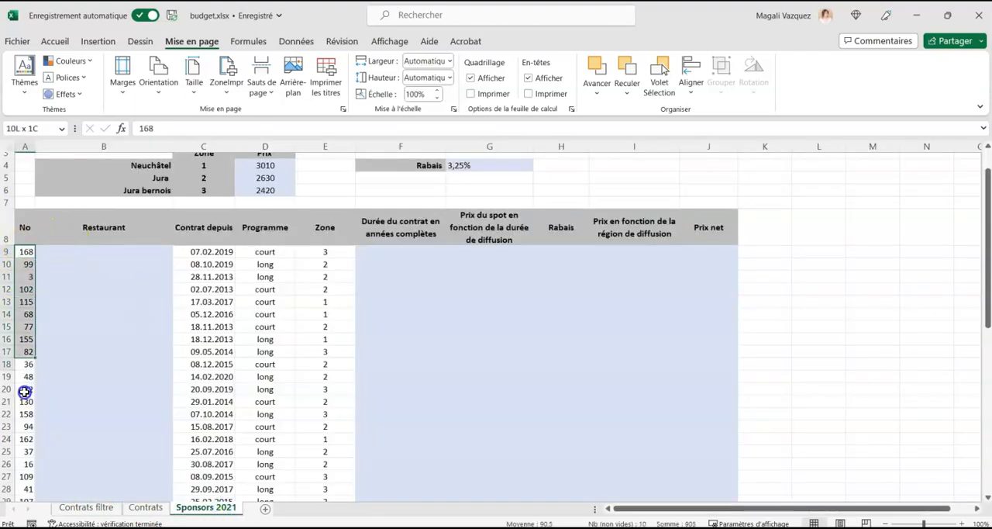
pyautogui.click(66, 251)
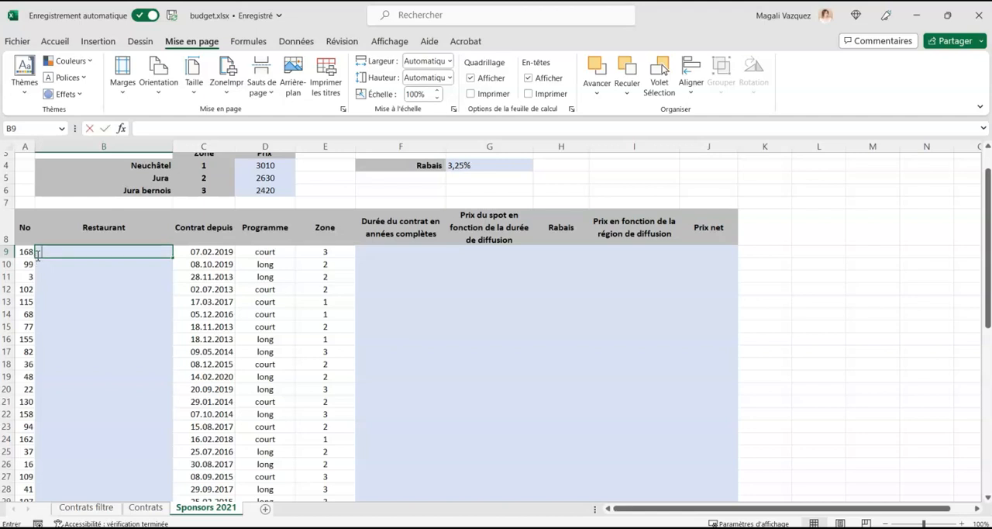
pyautogui.write('=recherchev')
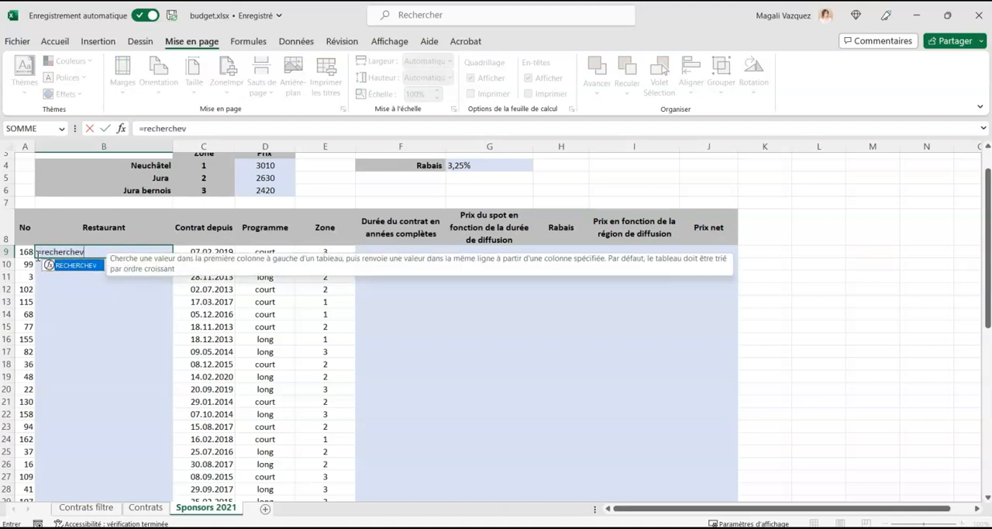
pyautogui.click(67, 252)
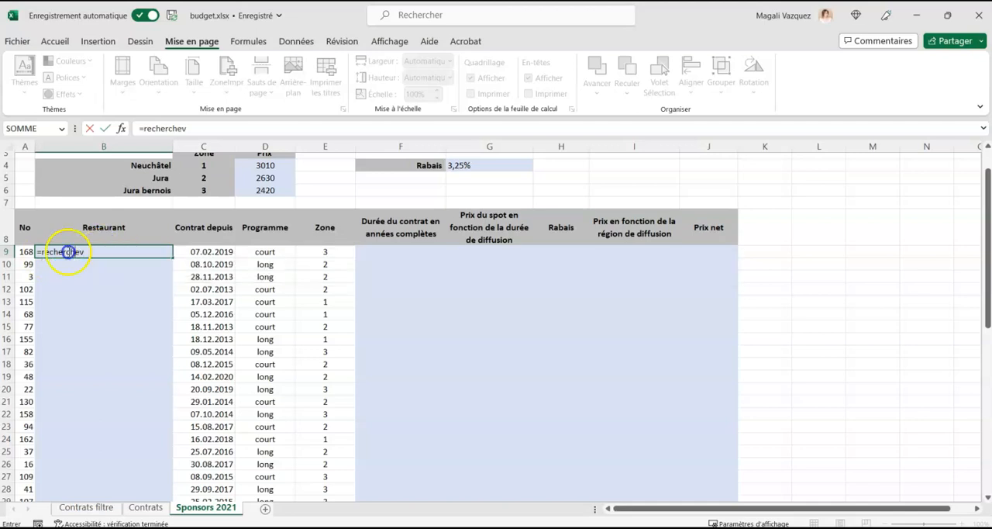
pyautogui.press('Escape')
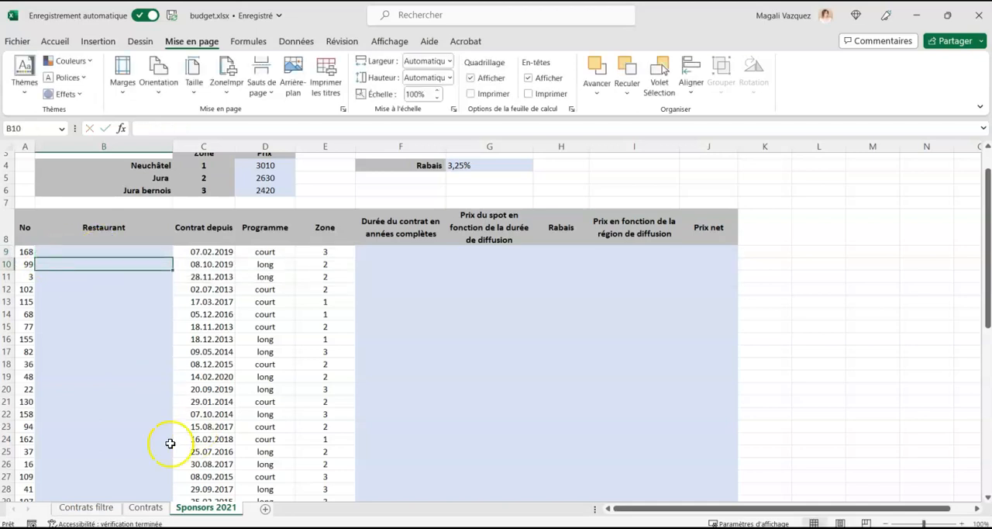
# Examine the column layout of the Contrats sheet, from the restaurant number and name through to the telephone column.
pyautogui.click(146, 507)
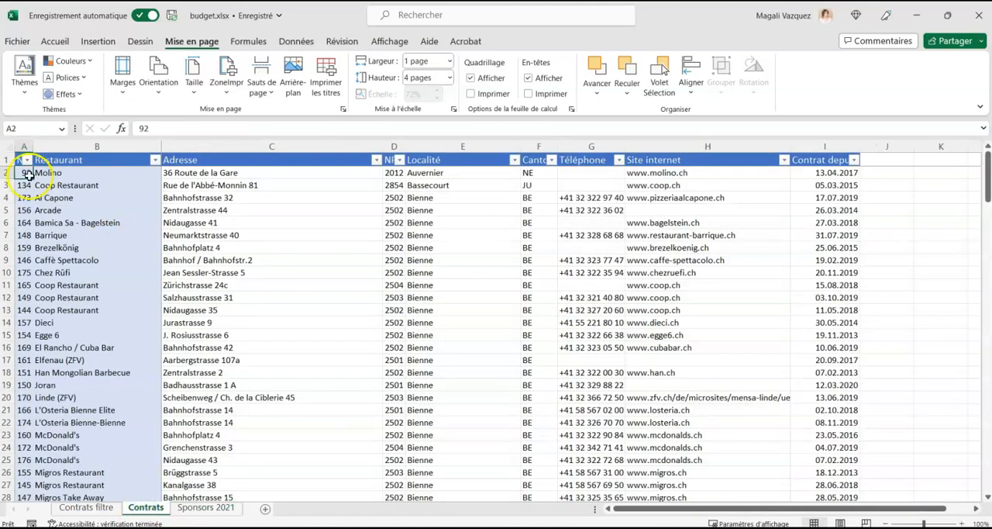
pyautogui.click(24, 146)
pyautogui.click(97, 146)
pyautogui.click(256, 146)
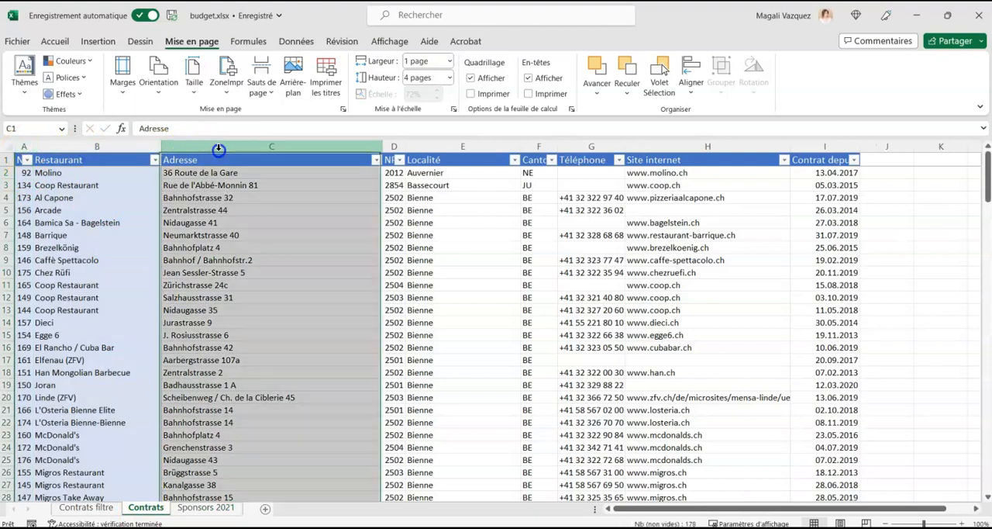
pyautogui.click(399, 147)
pyautogui.click(438, 146)
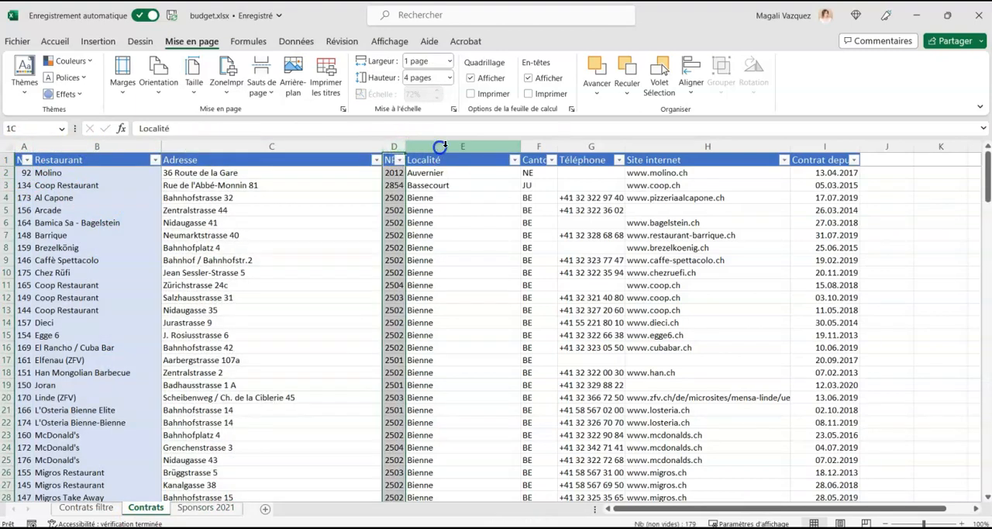
pyautogui.click(545, 146)
pyautogui.click(584, 146)
pyautogui.click(137, 236)
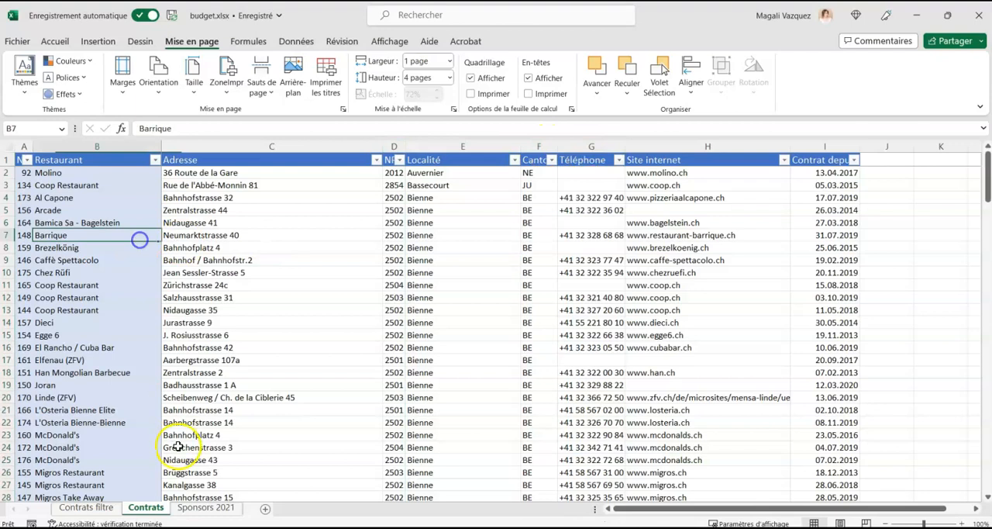
# Start a RECHERCHEV formula in B9 of Sponsors 2021 with the restaurant number in A9 as the lookup value.
pyautogui.hotkey('ctrl', 'pagedown')
pyautogui.click(126, 252)
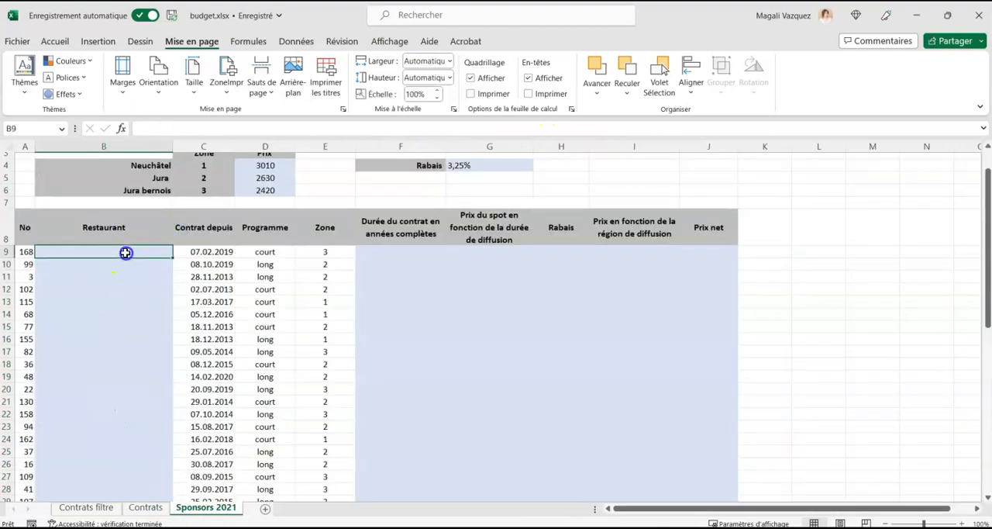
pyautogui.write('=recherchev(')
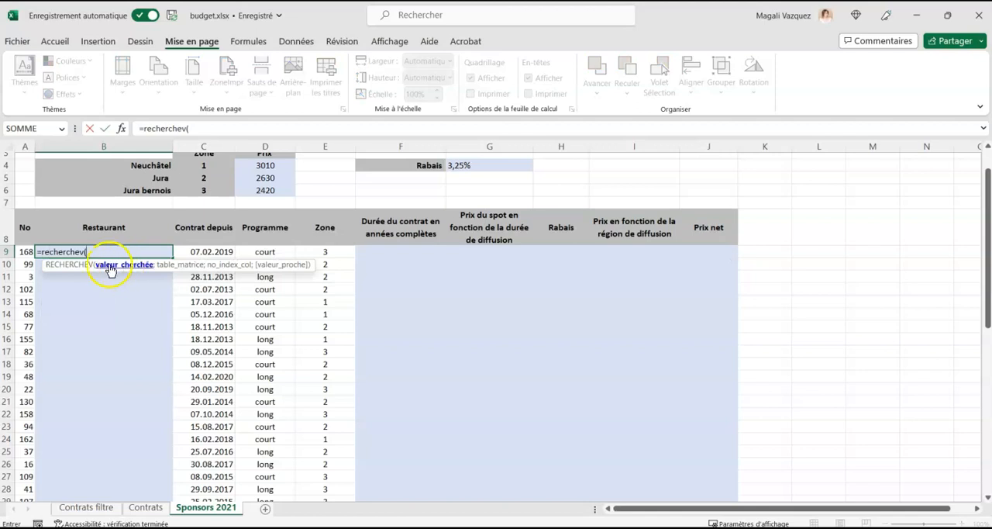
pyautogui.click(25, 252)
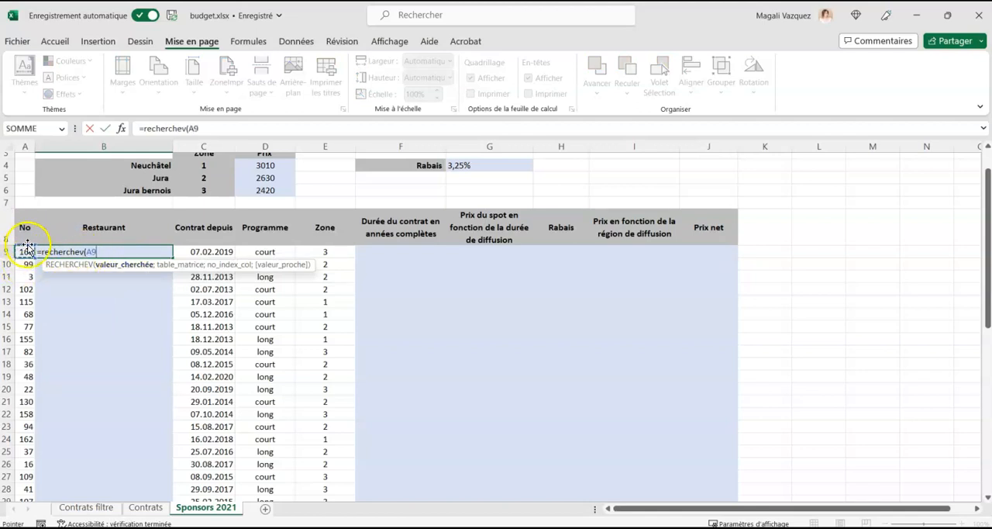
pyautogui.write(';')
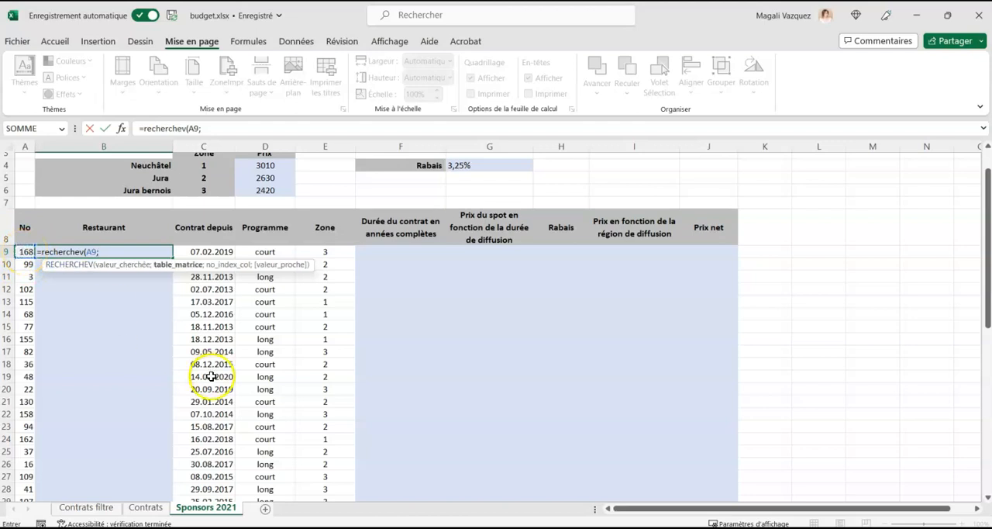
# Use the absolute range Contrats!$A$2:$B$179 as the formula's lookup table.
pyautogui.click(148, 508)
pyautogui.moveTo(26, 179); pyautogui.dragTo(123, 472)
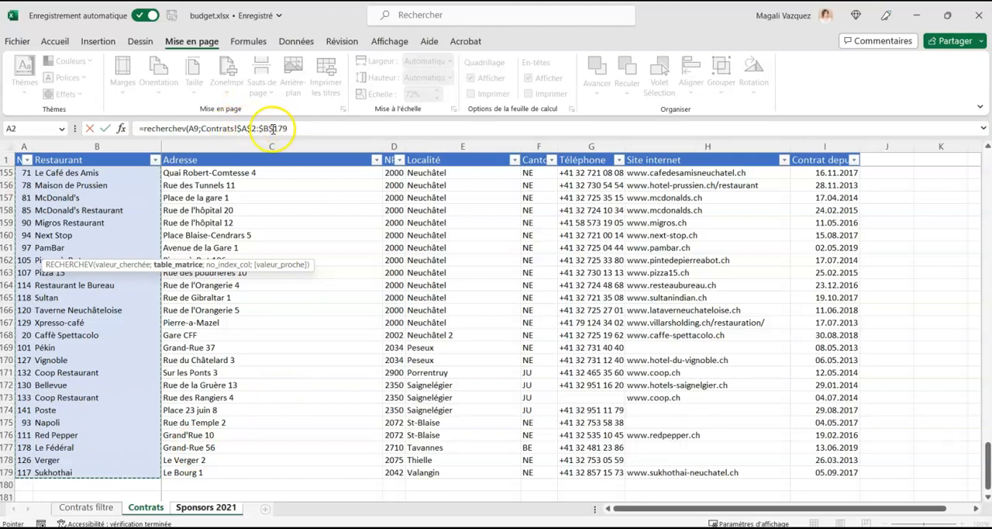
pyautogui.click(298, 129)
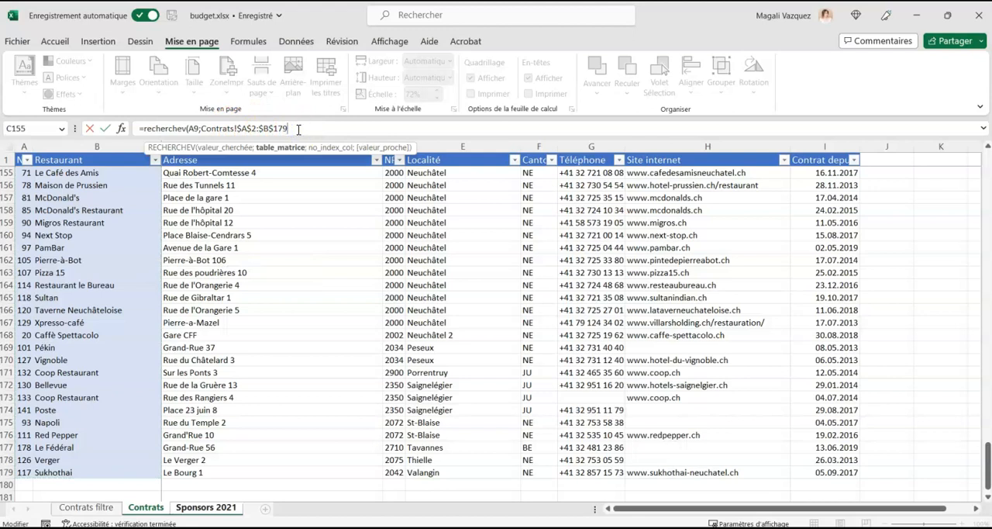
pyautogui.write(';')
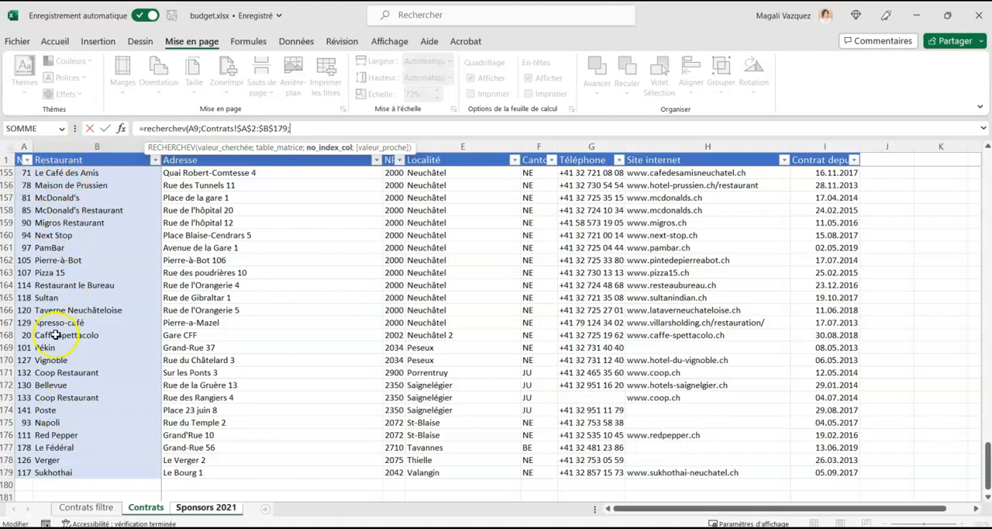
# Complete the lookup formula with column index 2 and exact match FAUX, and enter it.
pyautogui.write('2;faux')
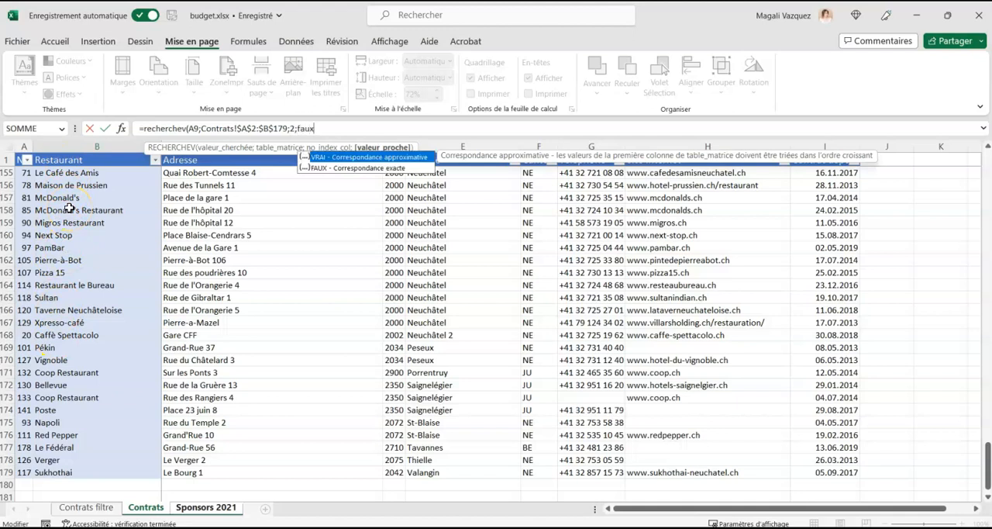
pyautogui.doubleClick(356, 167)
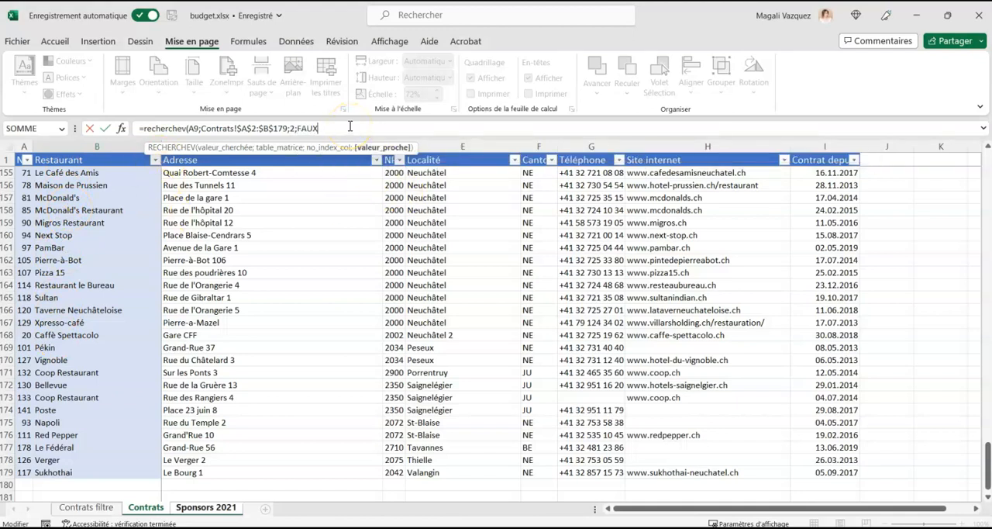
pyautogui.write(')')
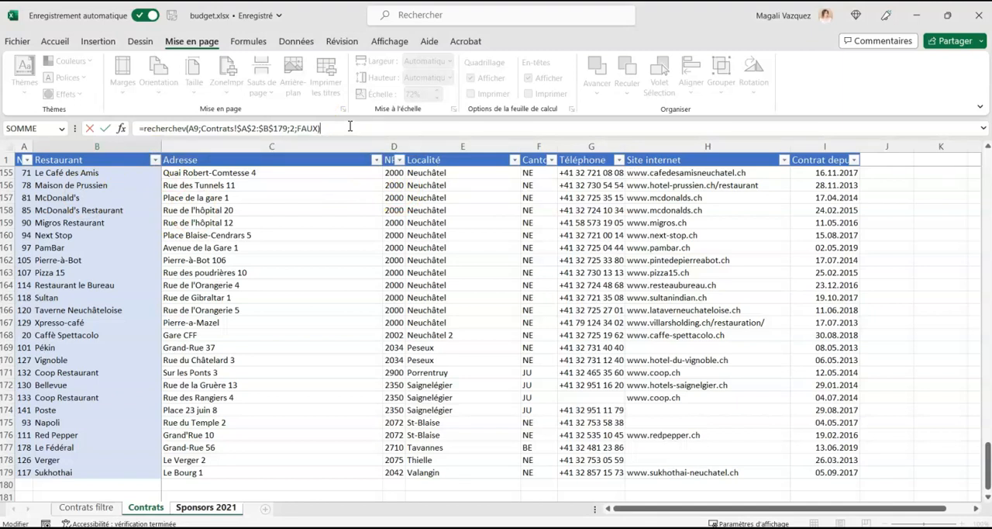
pyautogui.press('Return')
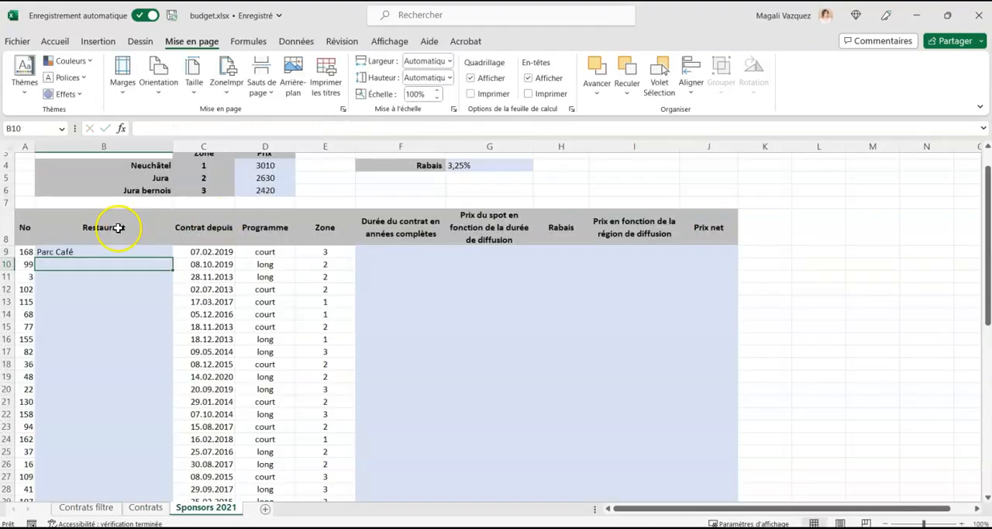
# Fill the B9 lookup formula down the Restaurant column to B49 and check the filled rows.
pyautogui.click(111, 251)
pyautogui.doubleClick(172, 269)
pyautogui.scroll(-6, 172, 357)
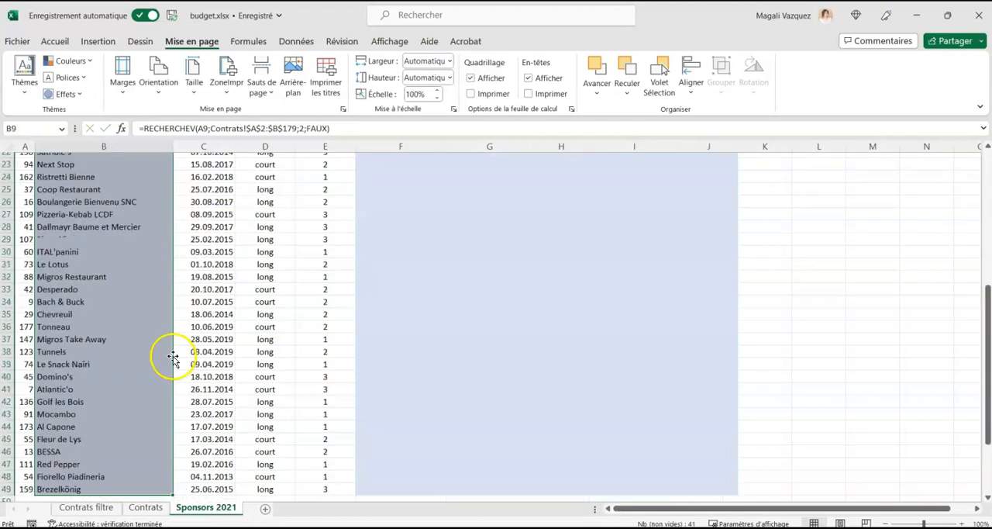
pyautogui.scroll(-5, 172, 356)
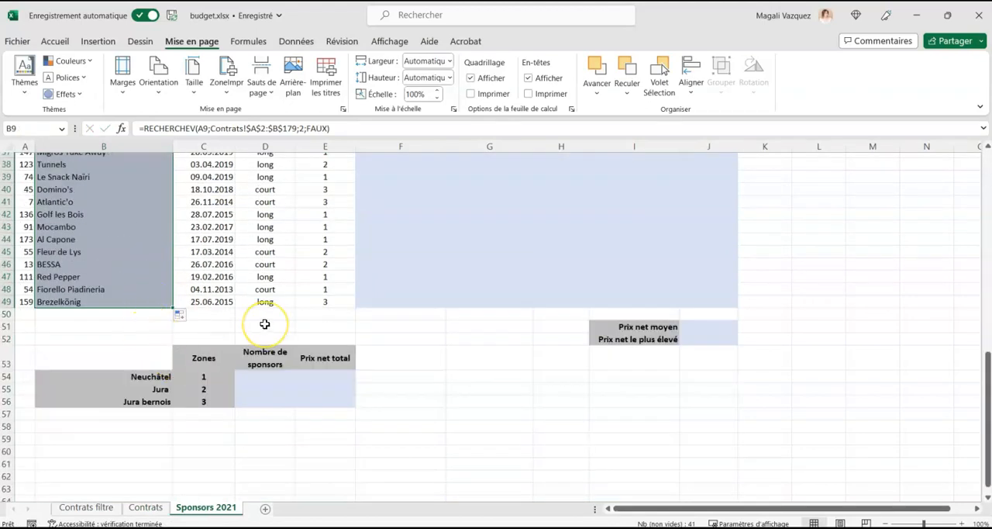
pyautogui.scroll(12, 264, 324)
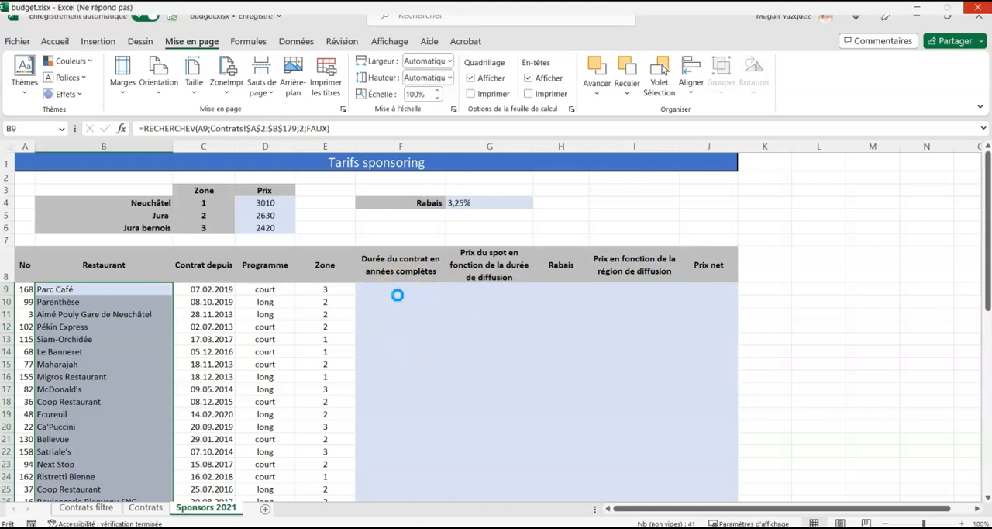
pyautogui.click(397, 294)
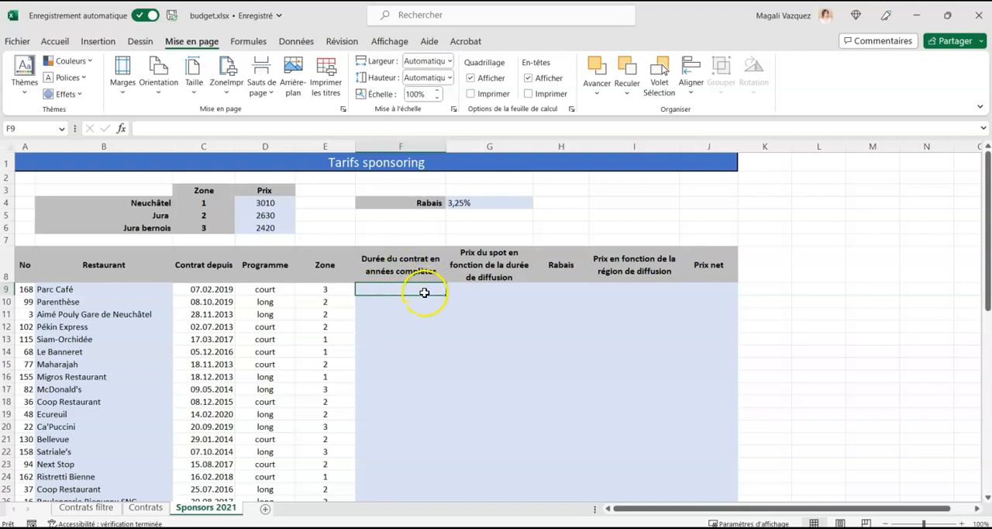
pyautogui.click(202, 288)
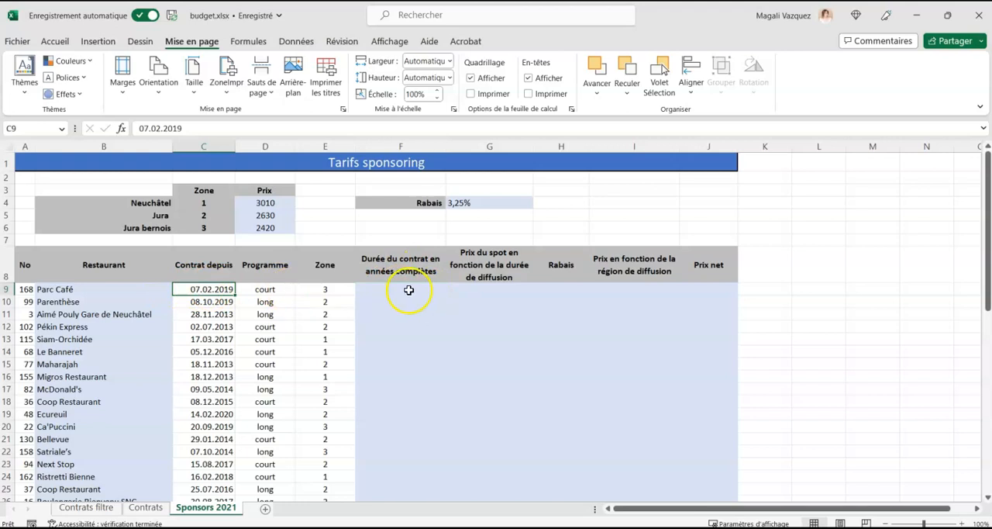
pyautogui.click(409, 290)
pyautogui.click(214, 289)
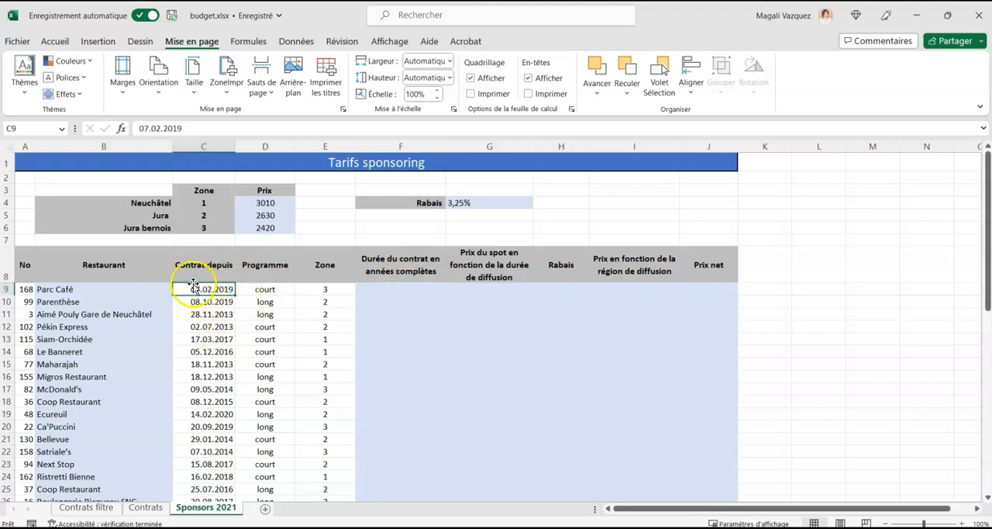
# Start a DATEDIF formula in F9 with the contract date in C9 as the start date.
pyautogui.click(423, 290)
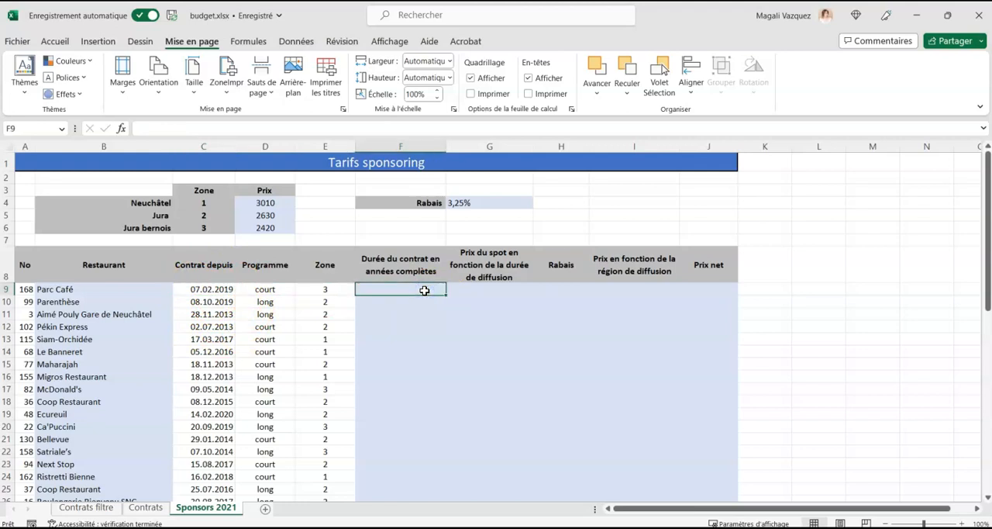
pyautogui.write('=')
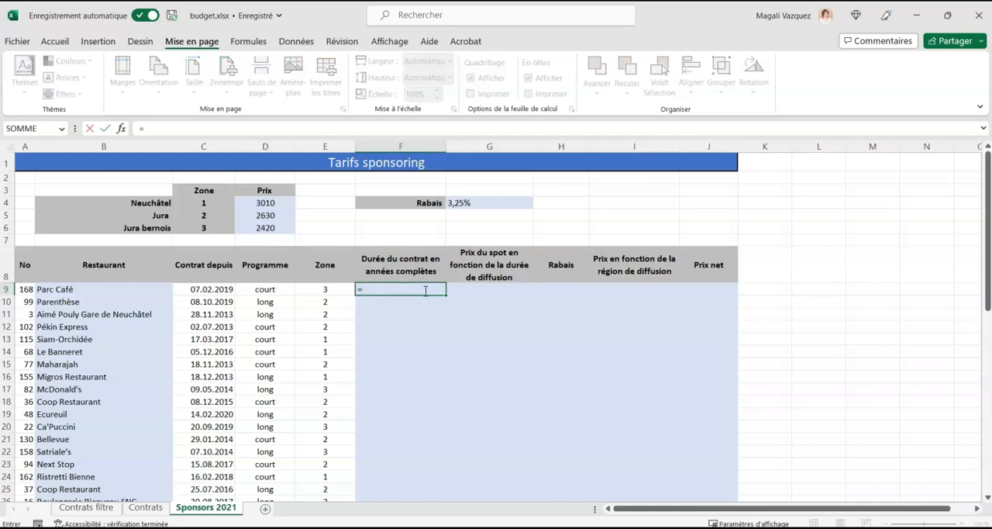
pyautogui.write('datedif(')
pyautogui.press('BackSpace')
pyautogui.write('(')
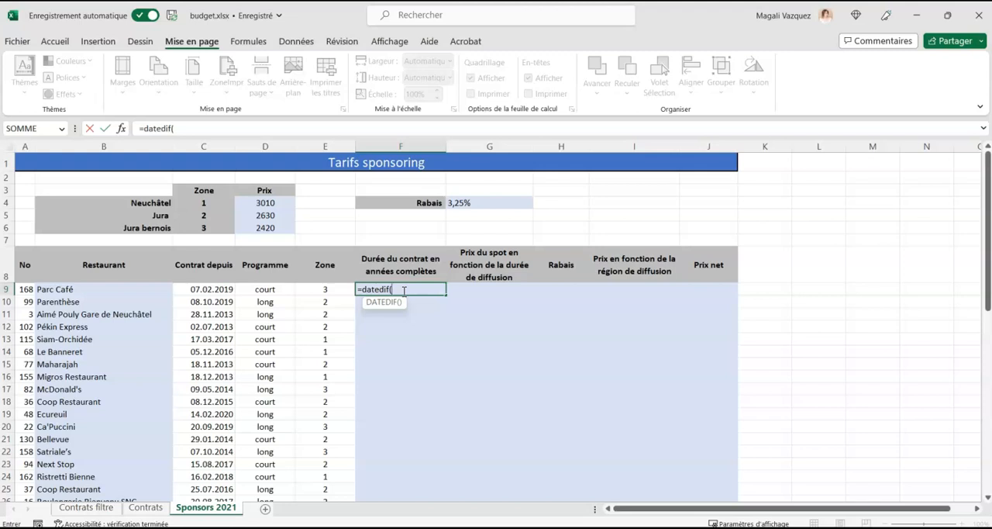
pyautogui.click(222, 289)
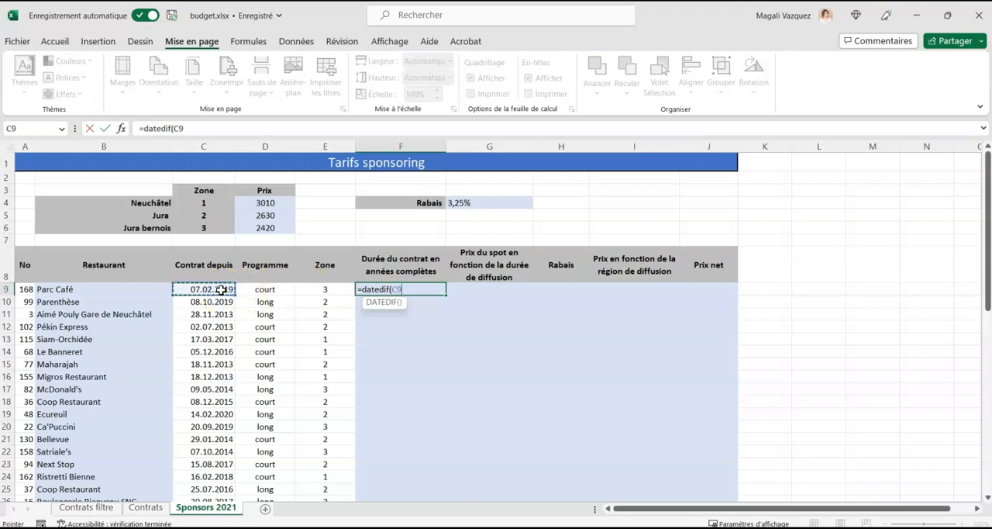
# Complete the DATEDIF formula with AUJOURDHUI() as the end date and "y" as the unit, and enter it.
pyautogui.write(';aujourd')
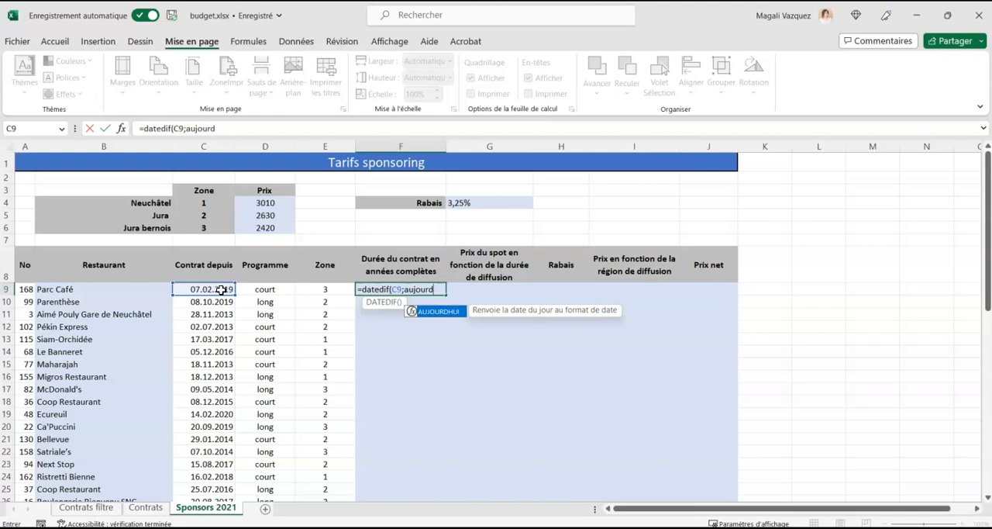
pyautogui.doubleClick(440, 310)
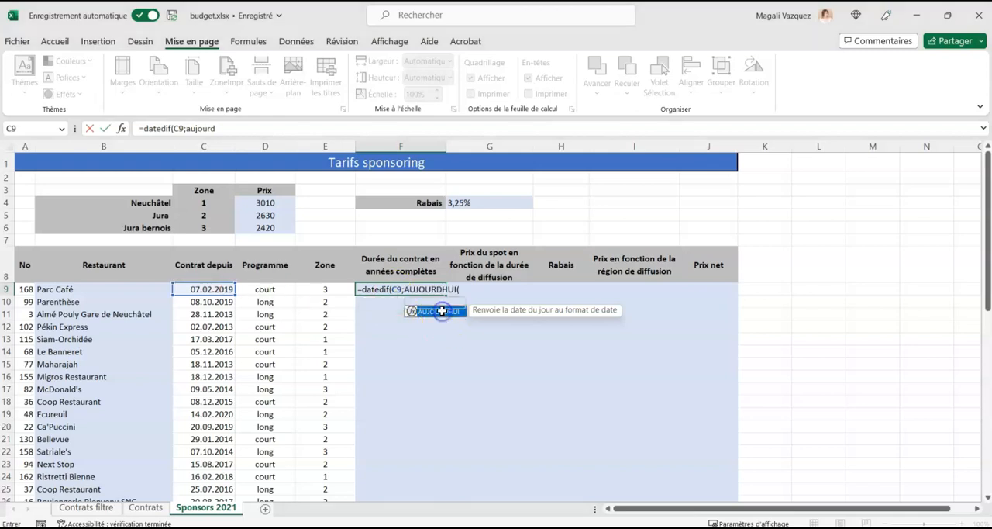
pyautogui.write(');')
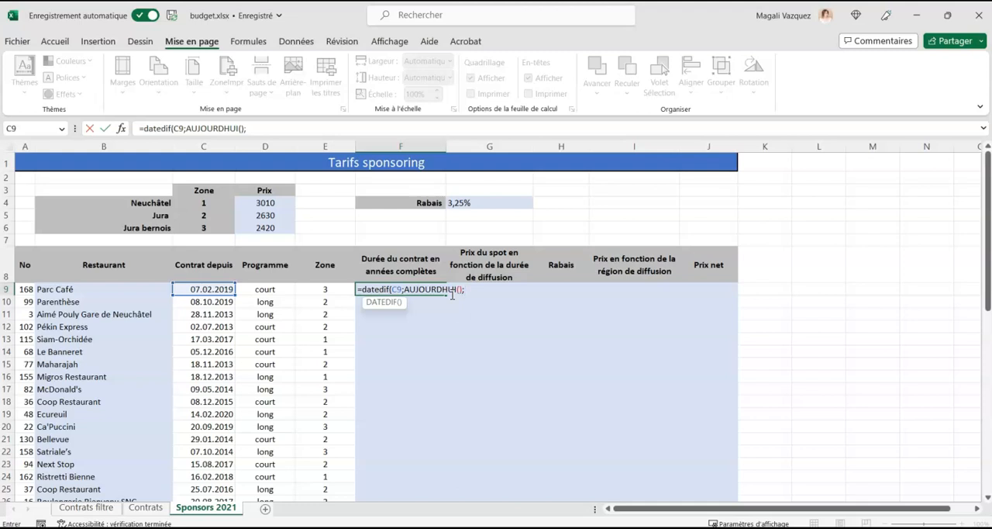
pyautogui.write('"y"')
pyautogui.write(')')
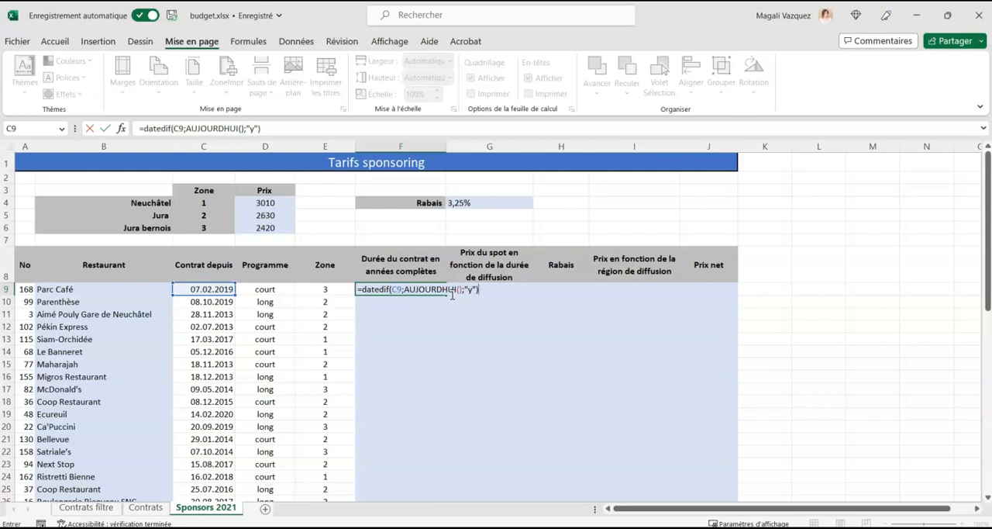
pyautogui.press('Return')
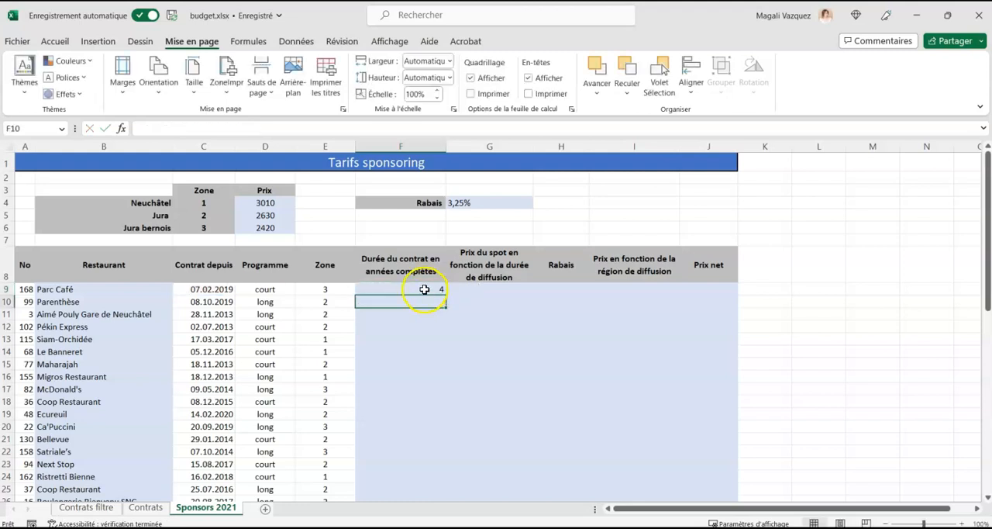
# Fill the F9 duration formula down the column to F49.
pyautogui.click(425, 288)
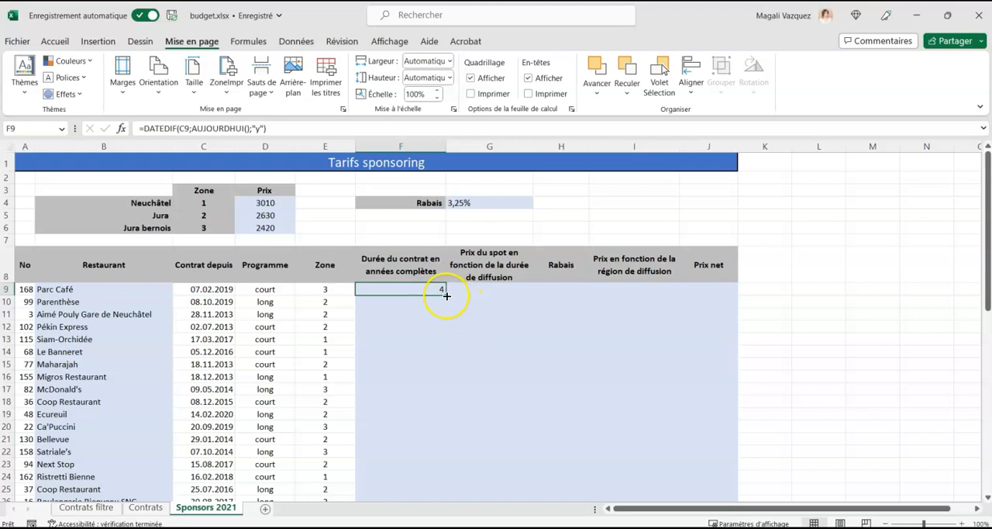
pyautogui.moveTo(445, 295); pyautogui.dragTo(447, 470)
pyautogui.scroll(2, 500, 399)
pyautogui.scroll(5, 500, 400)
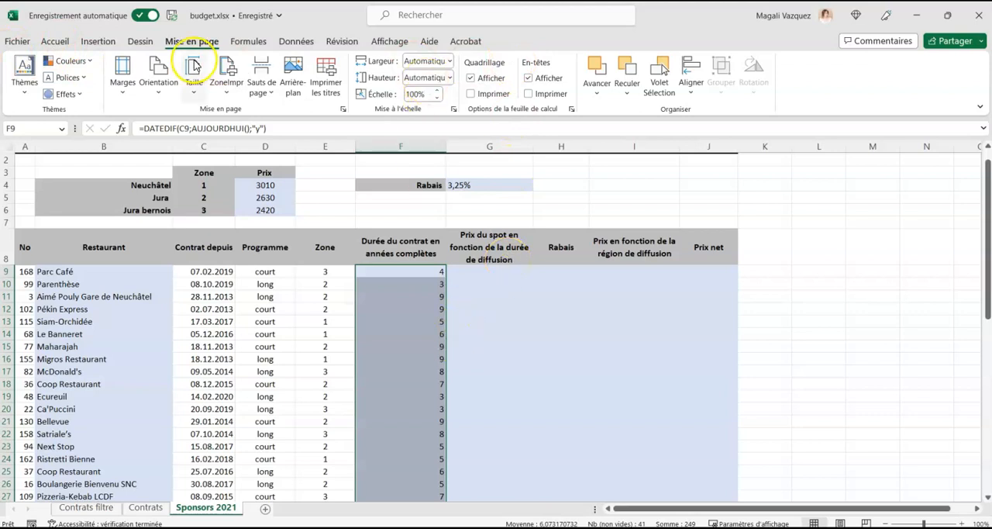
# Apply the custom number format Standard "ans" to the filled contract durations and centre them.
pyautogui.click(62, 42)
pyautogui.click(476, 68)
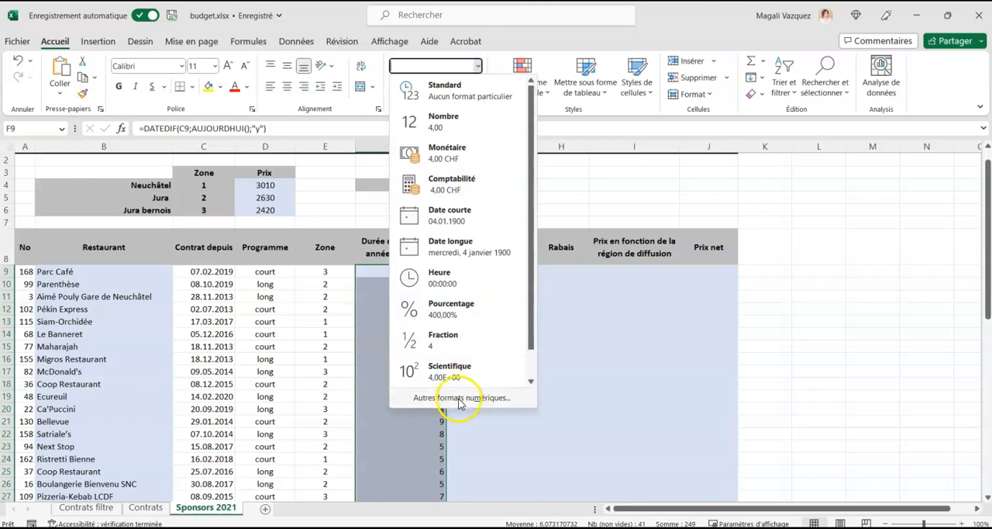
pyautogui.click(461, 397)
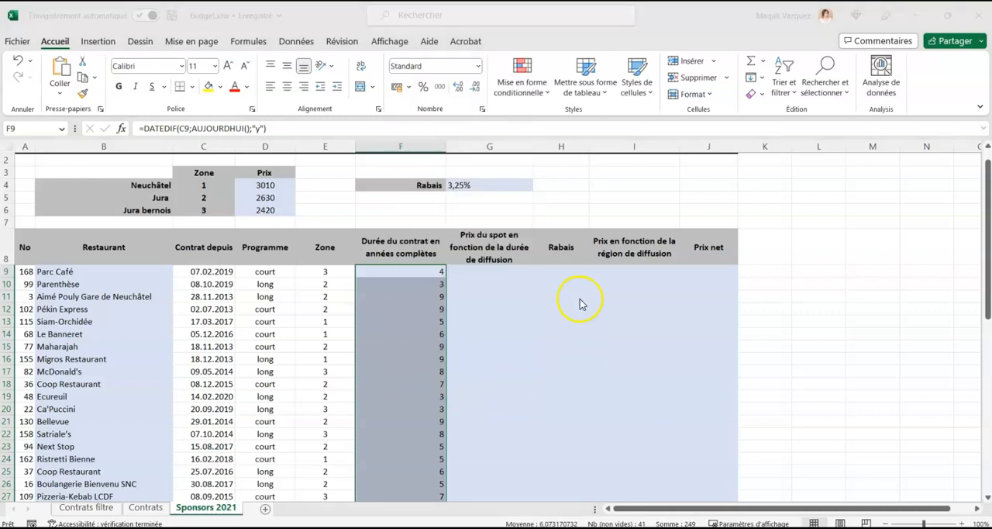
pyautogui.click(348, 245)
pyautogui.click(475, 188)
pyautogui.write('"ans"')
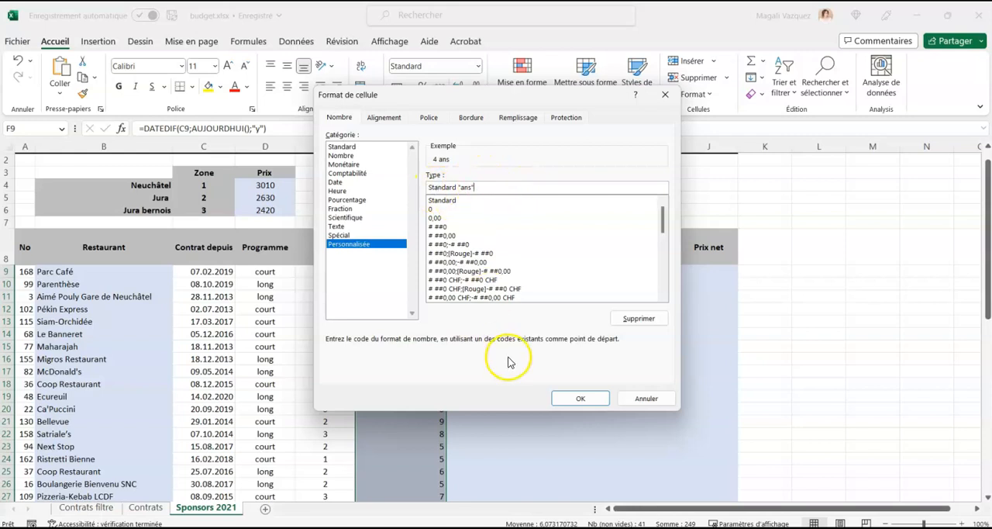
pyautogui.click(580, 399)
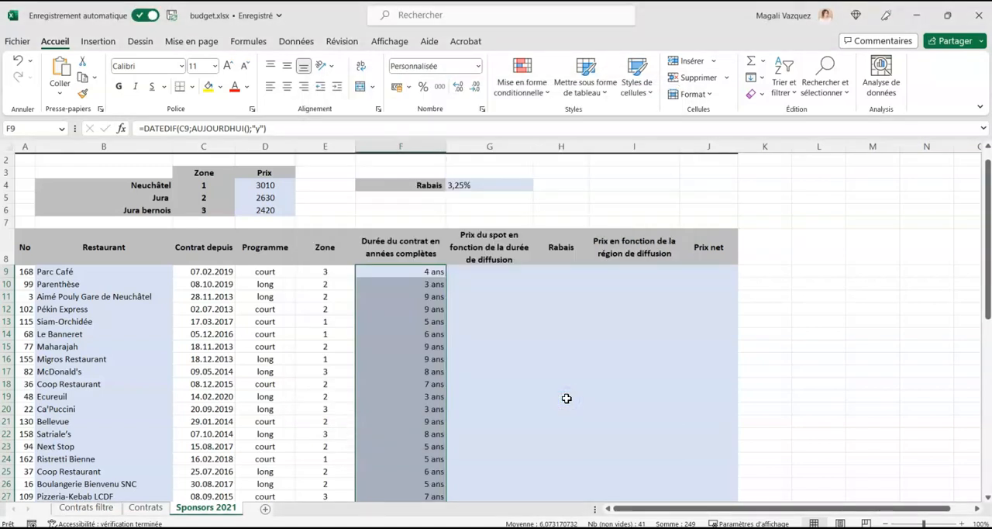
pyautogui.click(287, 86)
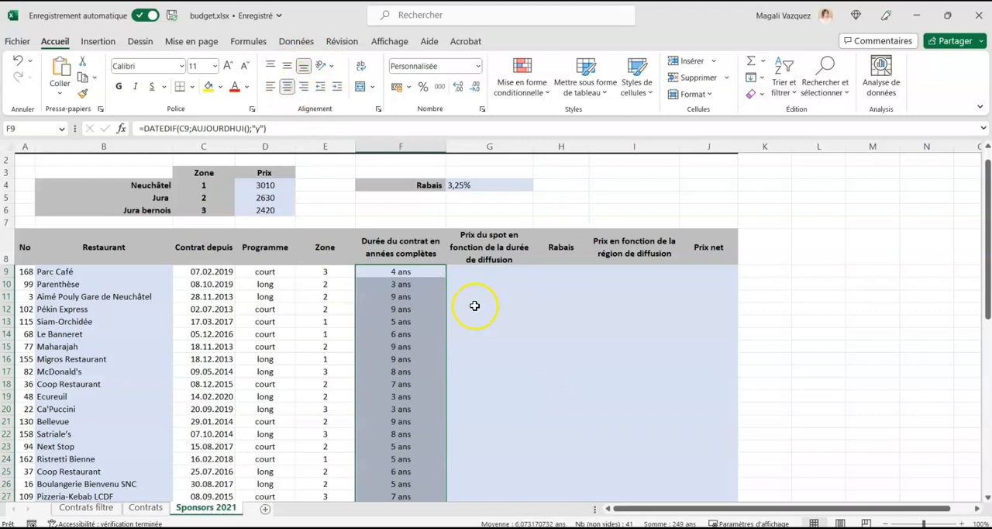
# Enter the heading Programme in I3 for a small spot price table.
pyautogui.click(472, 274)
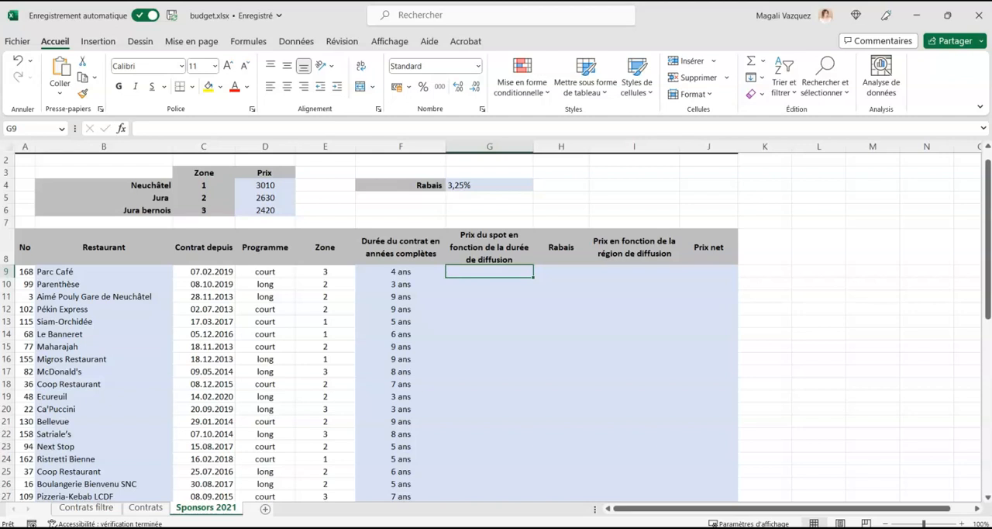
pyautogui.click(624, 184)
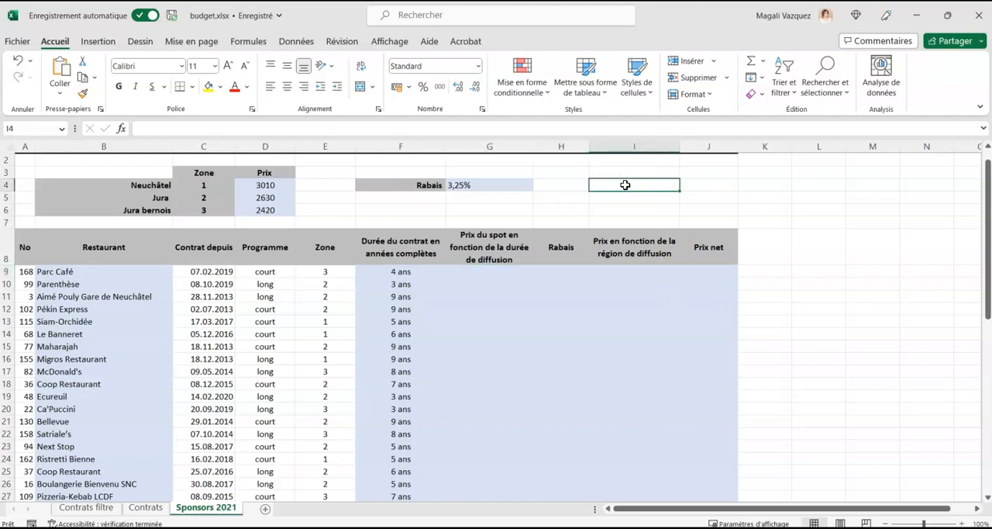
pyautogui.write('1')
pyautogui.press('BackSpace')
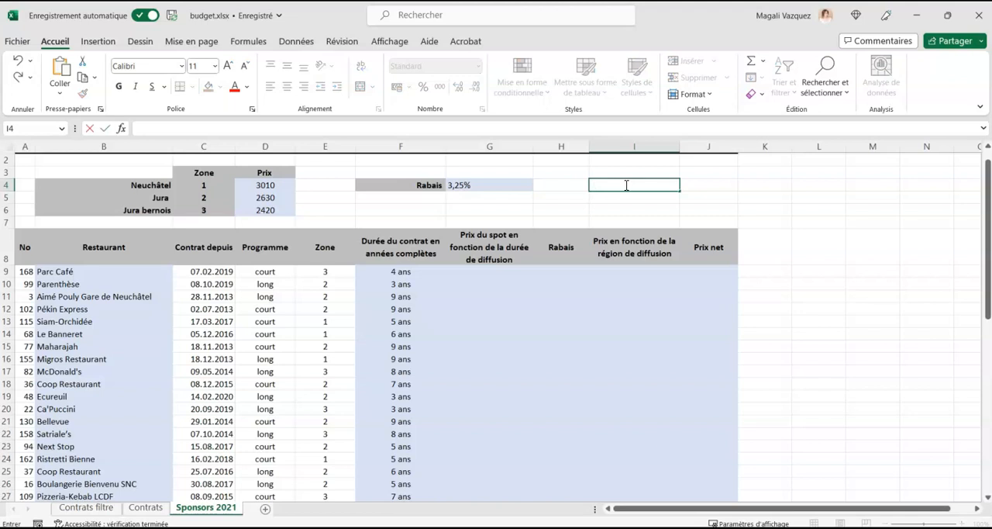
pyautogui.press('Up')
pyautogui.write('Programme')
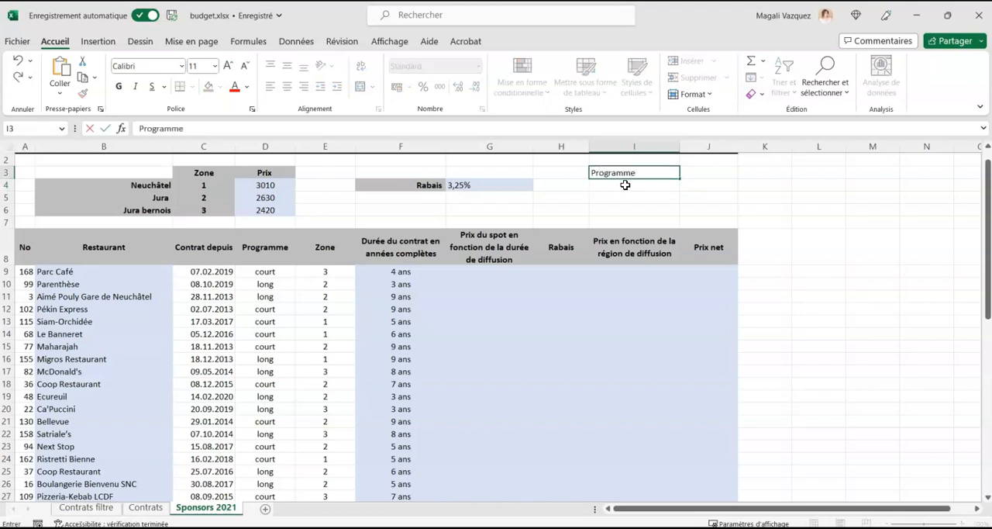
pyautogui.press('Return')
# List the programme prices under the heading in I4:J5: court 1100 and long 1650.
pyautogui.write('Cou')
pyautogui.press('BackSpace')
pyautogui.press('BackSpace')
pyautogui.press('BackSpace')
pyautogui.write('court')
pyautogui.press('Tab')
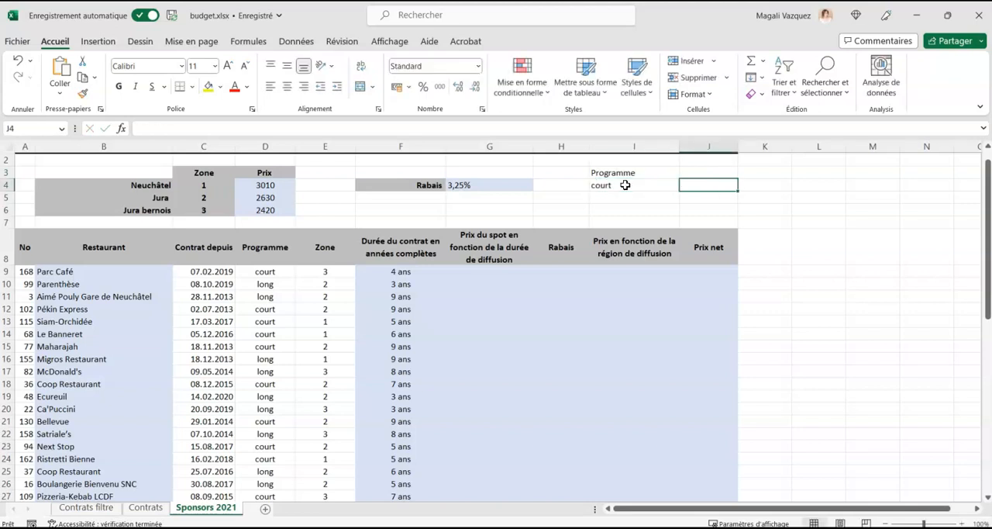
pyautogui.write('1100')
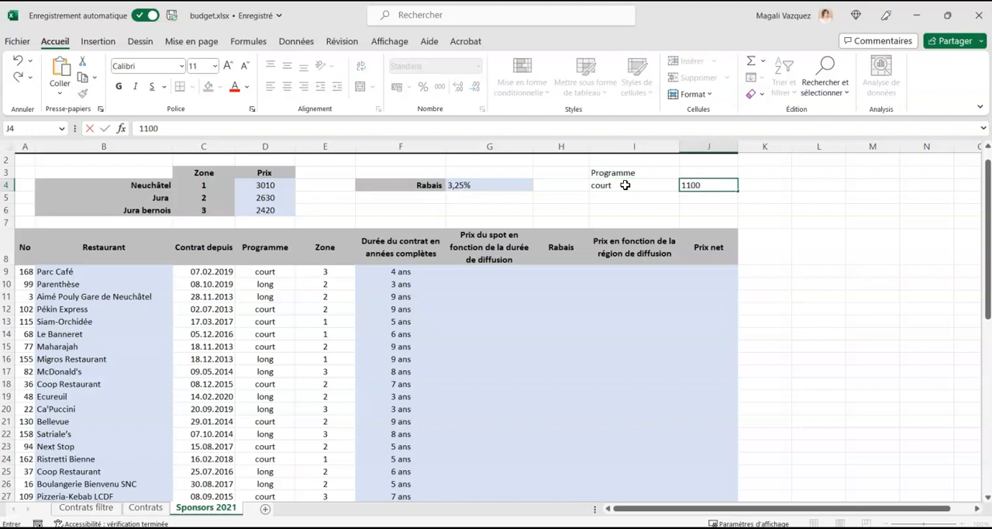
pyautogui.press('Return')
pyautogui.write('long')
pyautogui.press('Tab')
pyautogui.write('1650')
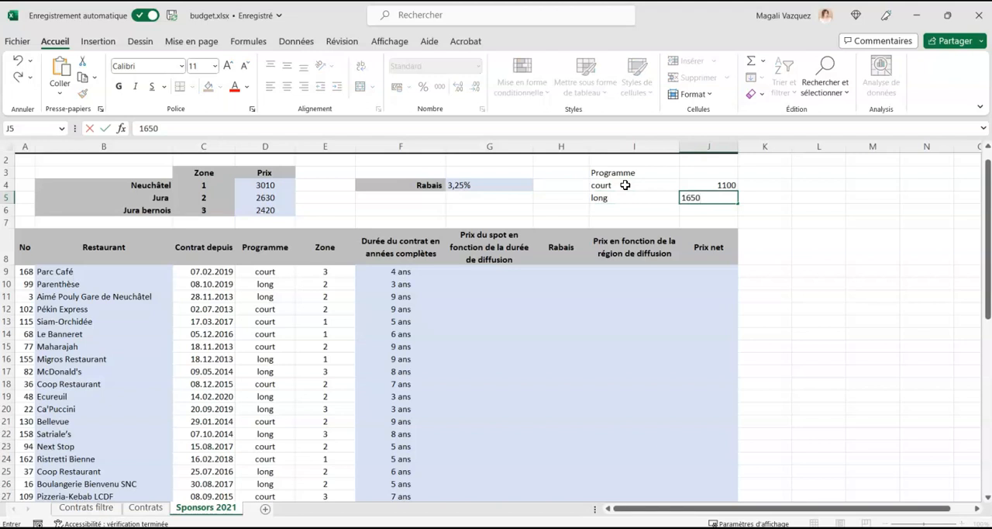
pyautogui.moveTo(624, 185); pyautogui.dragTo(620, 196)
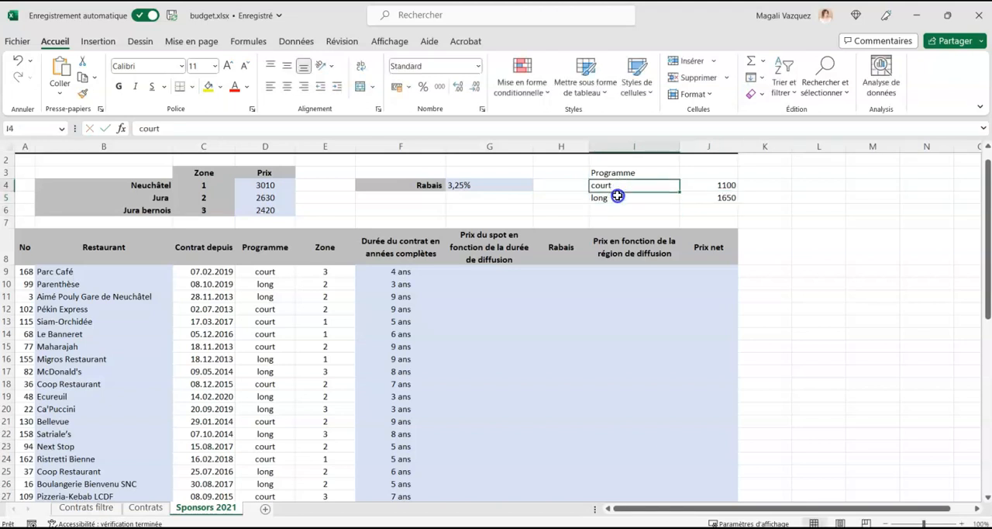
# Start a SI formula in G9 testing whether the programme in D9 equals the absolute reference $I$4.
pyautogui.click(263, 269)
pyautogui.click(484, 280)
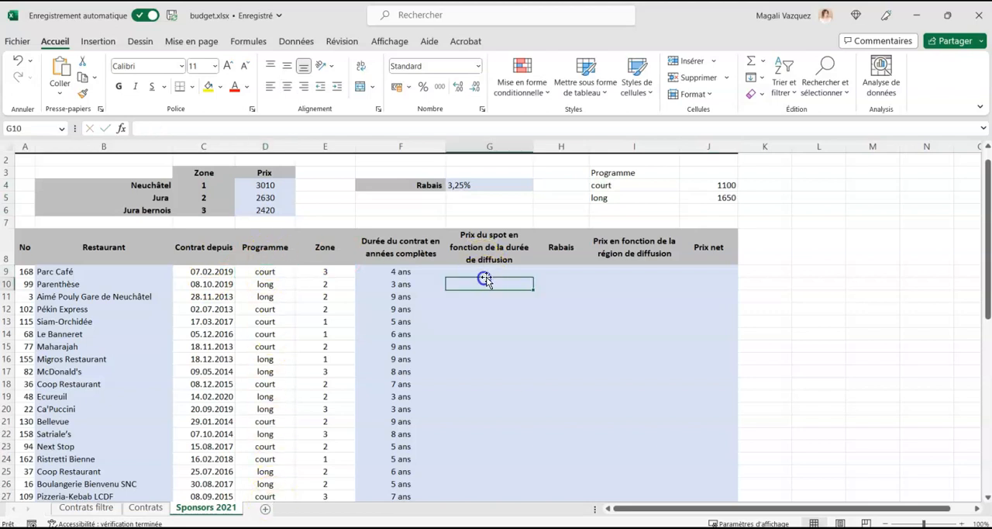
pyautogui.click(488, 272)
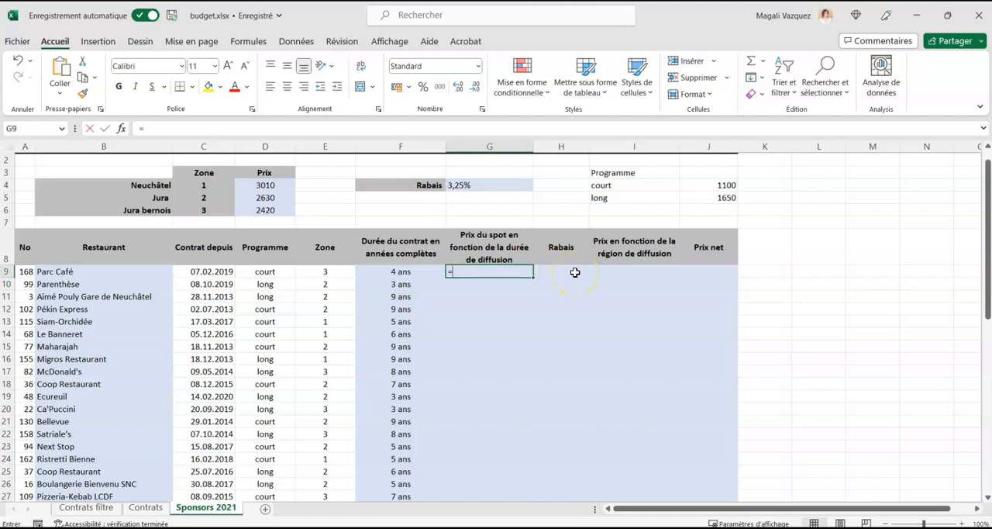
pyautogui.write('=si(')
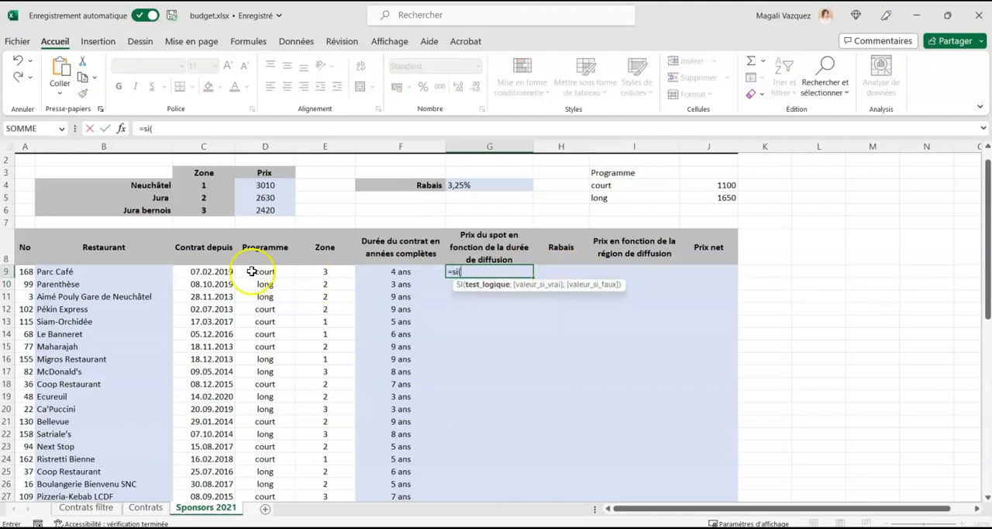
pyautogui.click(283, 272)
pyautogui.write('=')
pyautogui.click(631, 186)
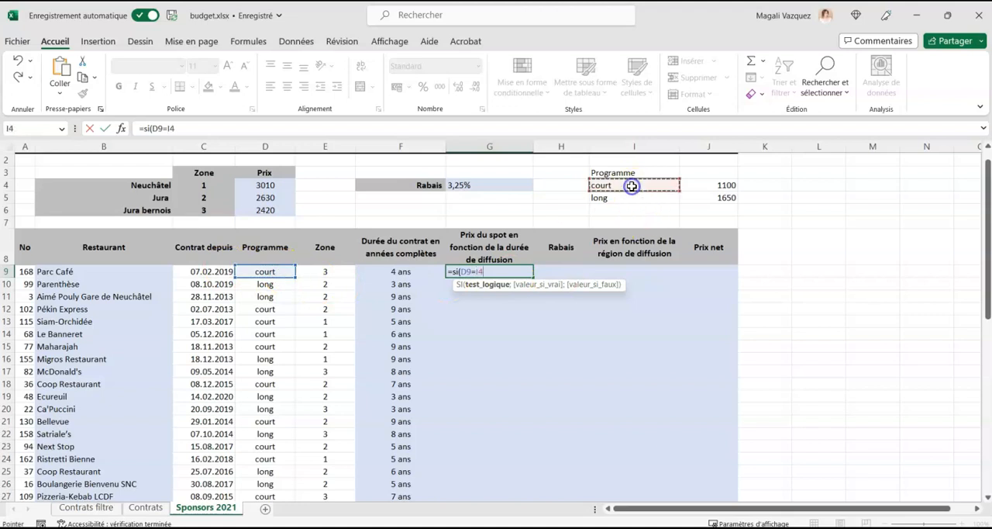
pyautogui.press('F4')
pyautogui.write(';')
# Complete the SI formula in G9 to return $J$4 when the test is true and $J$5 otherwise.
pyautogui.click(695, 184)
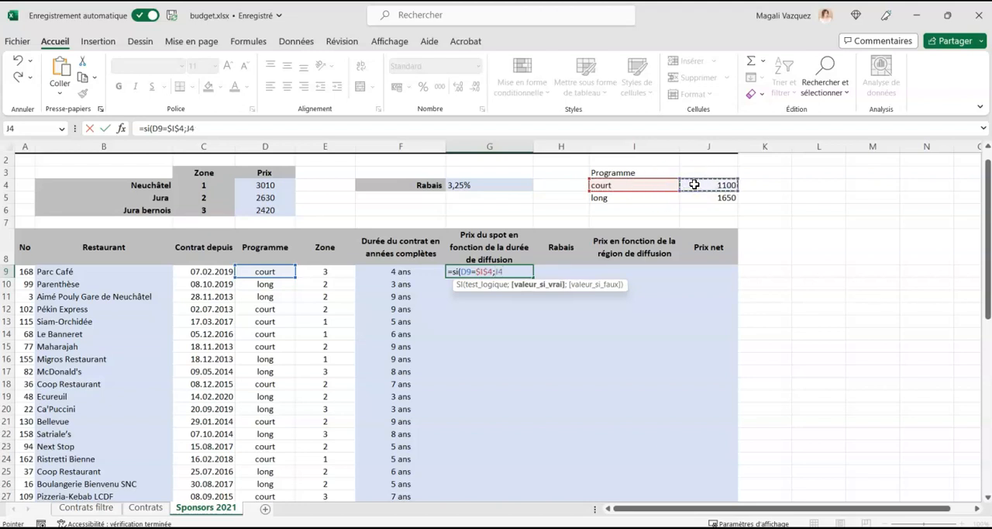
pyautogui.press('F4')
pyautogui.write(';')
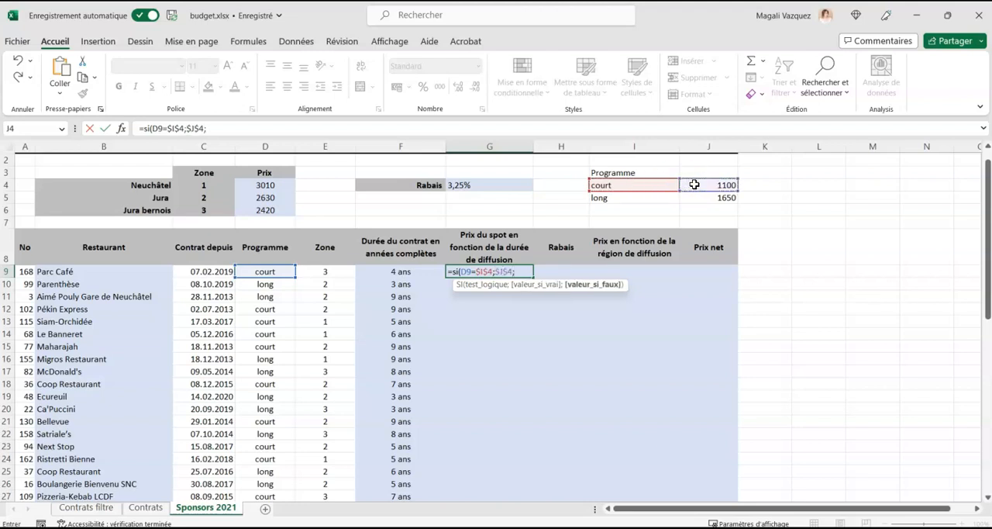
pyautogui.click(704, 198)
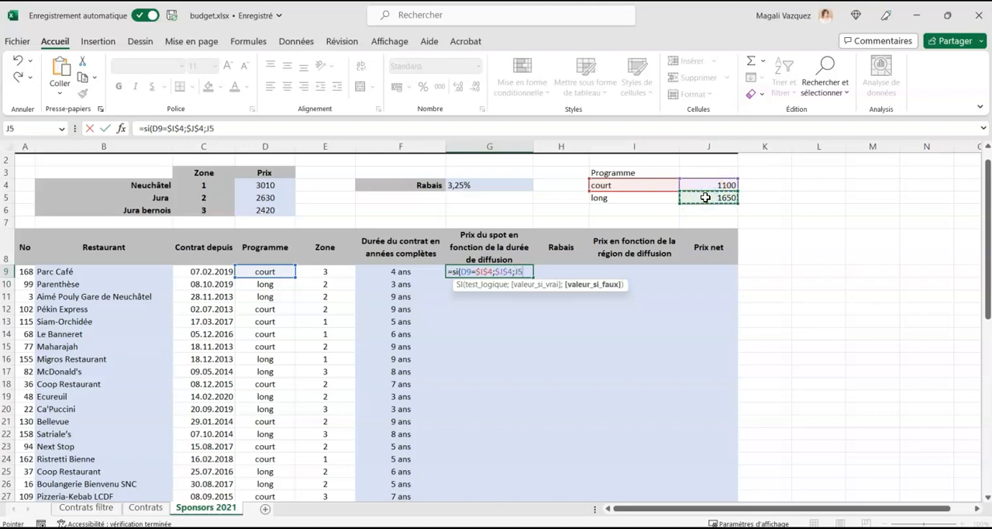
pyautogui.press('F4')
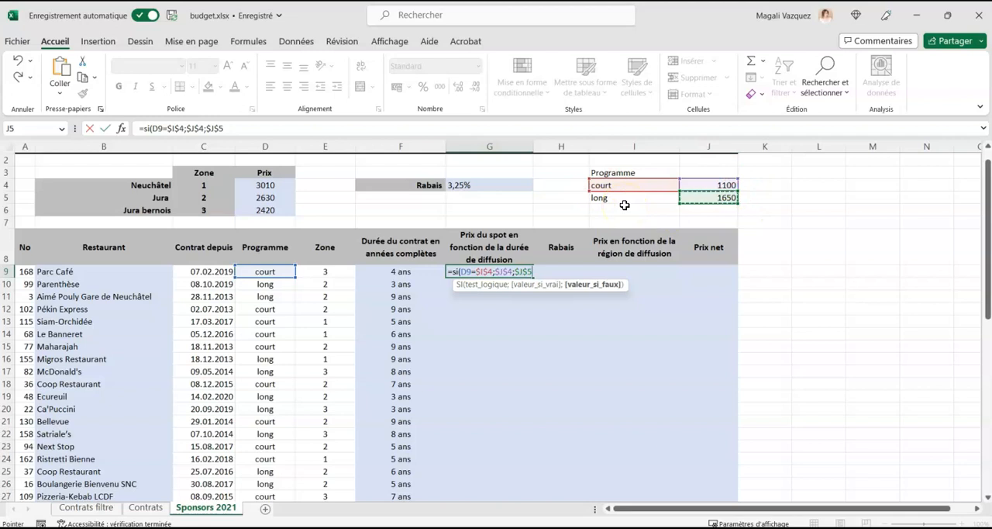
pyautogui.press('Return')
# Fill the spot price formula from G9 down to the last restaurant in row 49 and check the filled column.
pyautogui.click(507, 270)
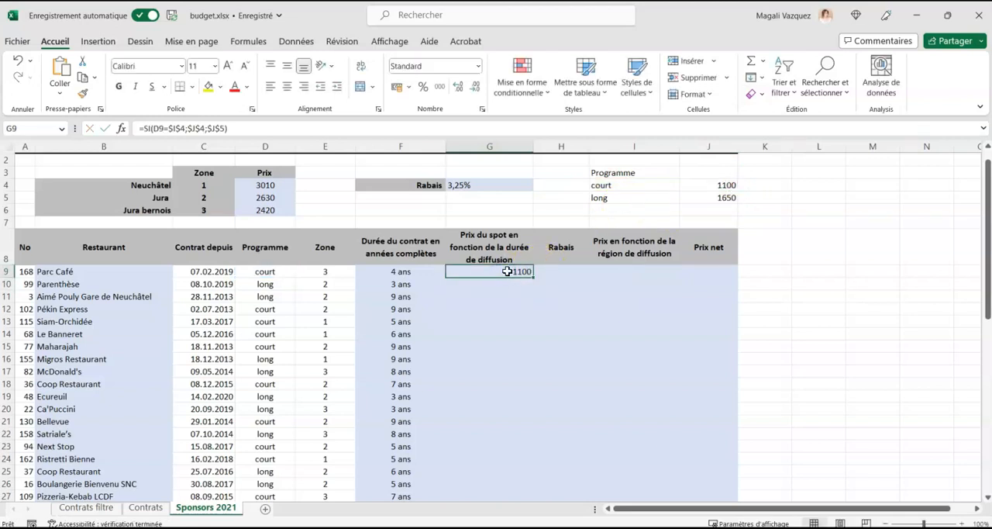
pyautogui.doubleClick(534, 277)
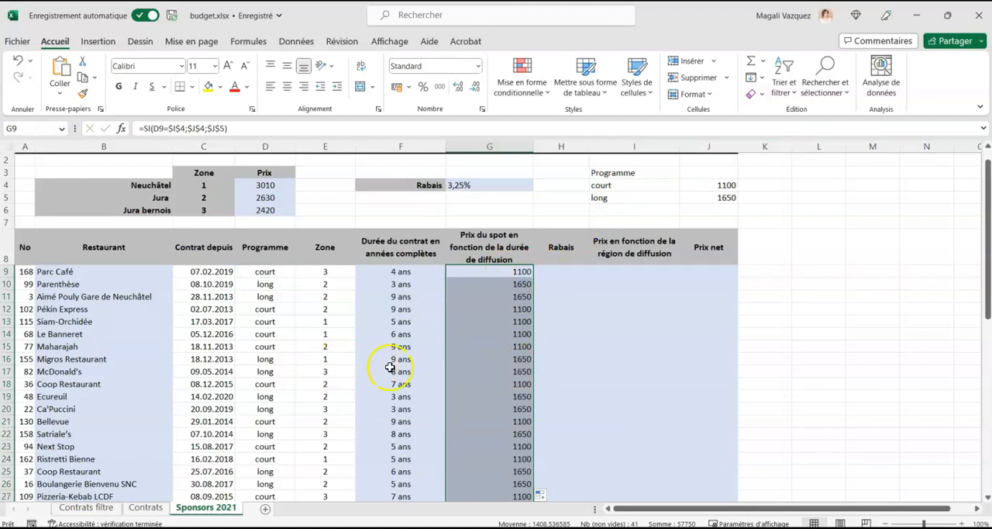
pyautogui.scroll(-8, 522, 437)
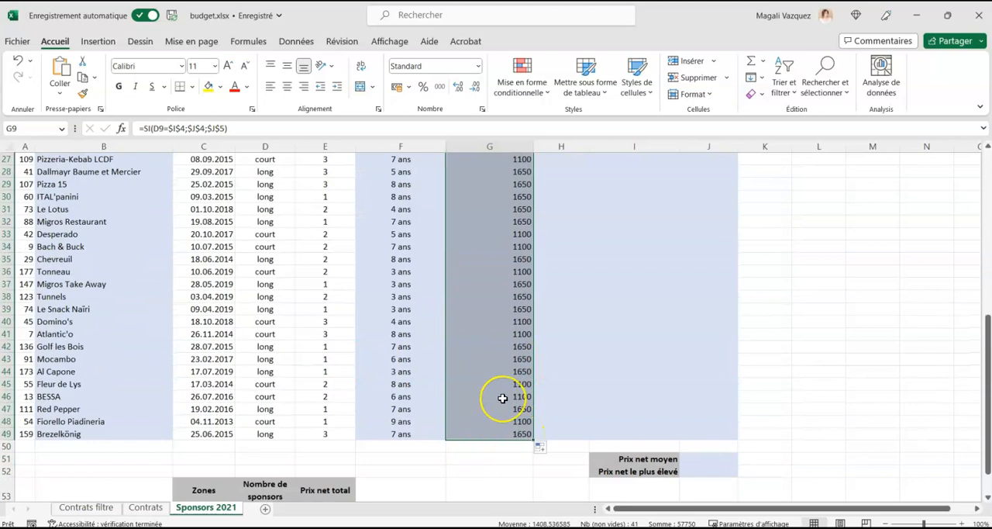
pyautogui.scroll(9, 492, 399)
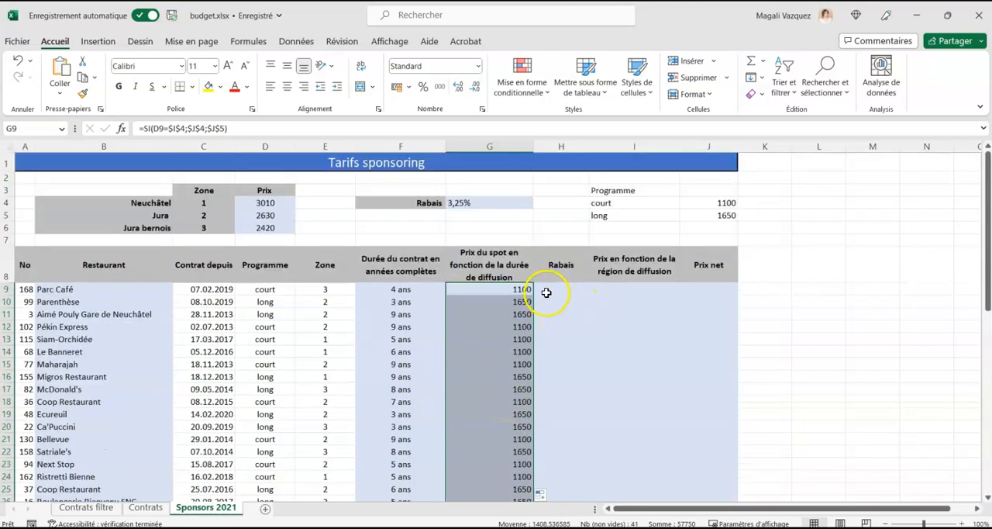
# Check the discount rate in G4 that applies to the Rabais column starting at H9.
pyautogui.click(559, 290)
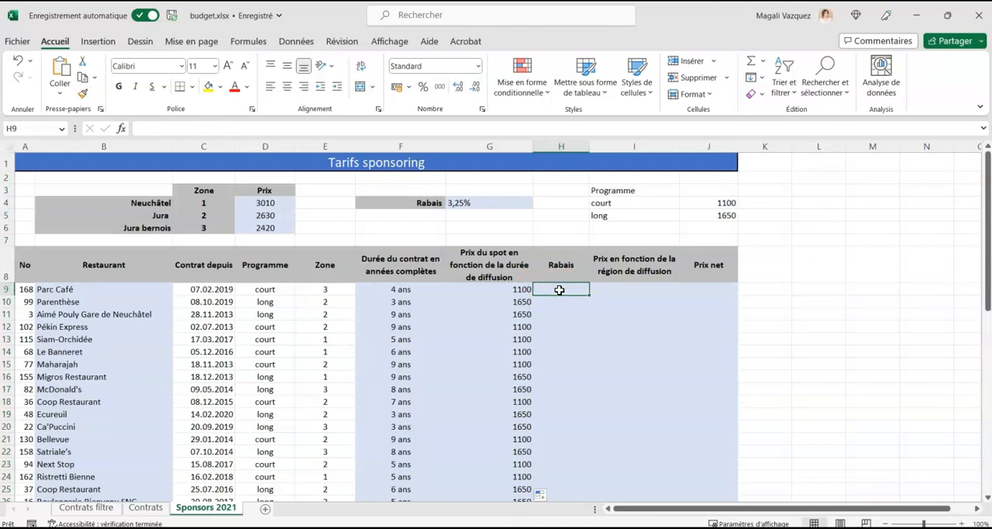
pyautogui.click(472, 204)
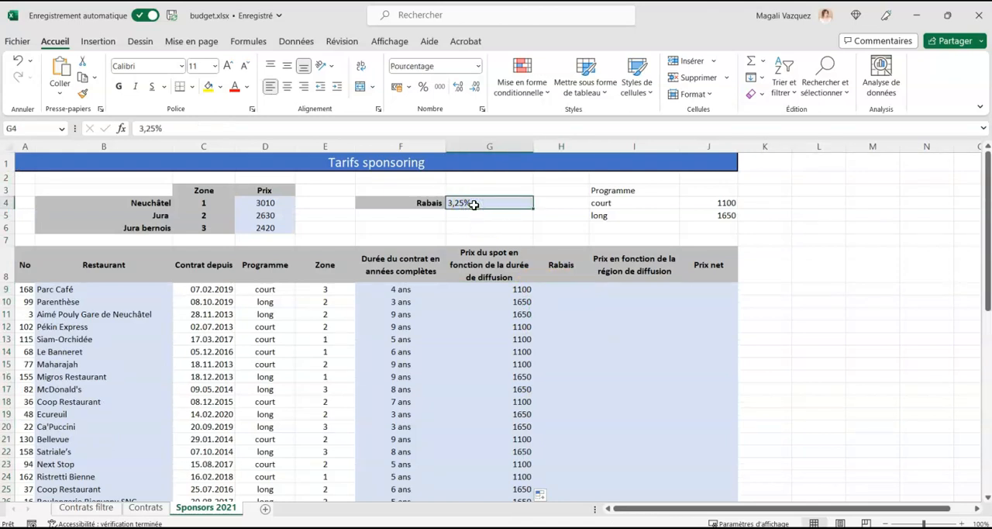
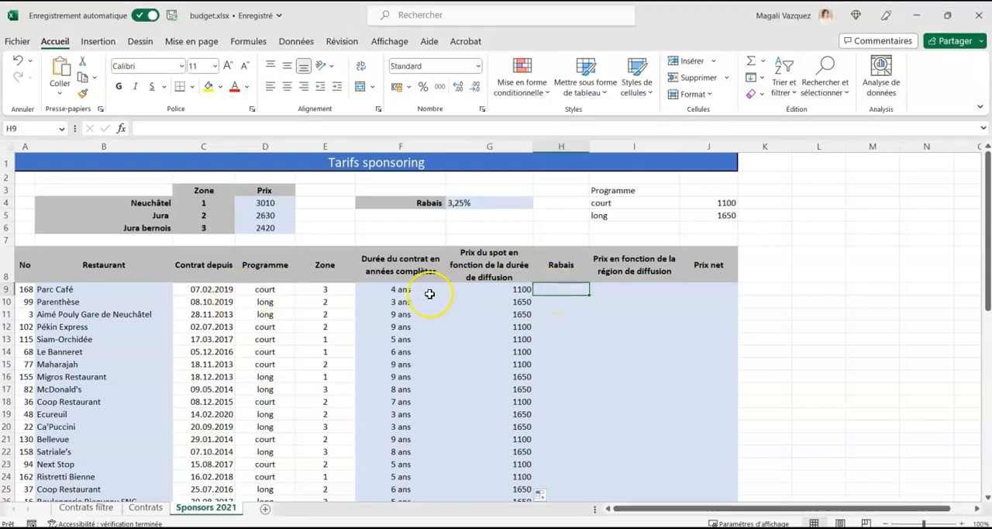
# Add the label Année in F5 and the threshold value 3 in G5, below the discount rate.
pyautogui.click(431, 218)
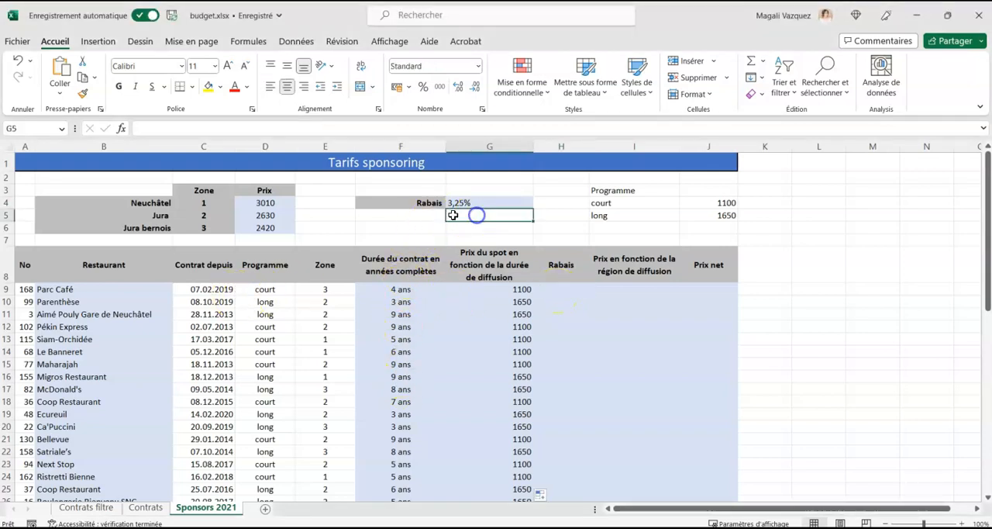
pyautogui.write('Année')
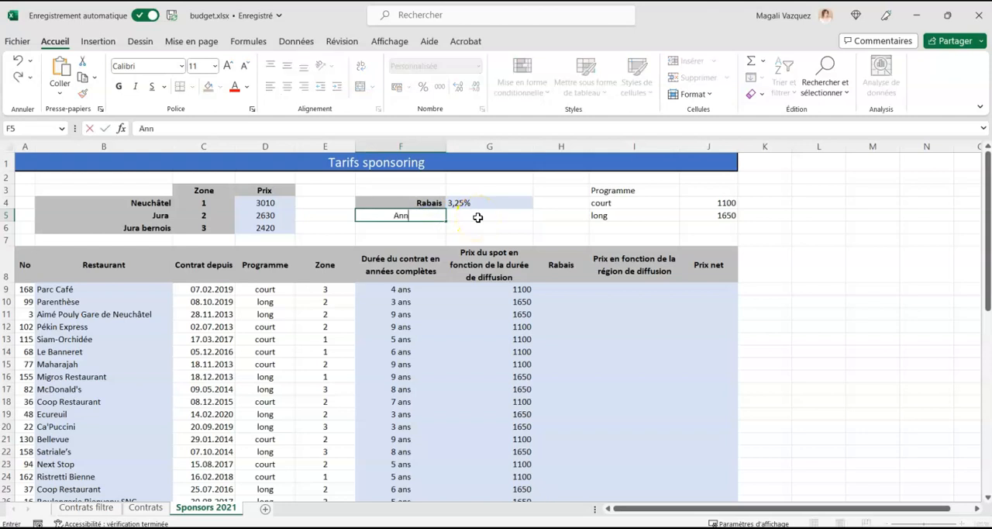
pyautogui.click(477, 218)
pyautogui.write('3')
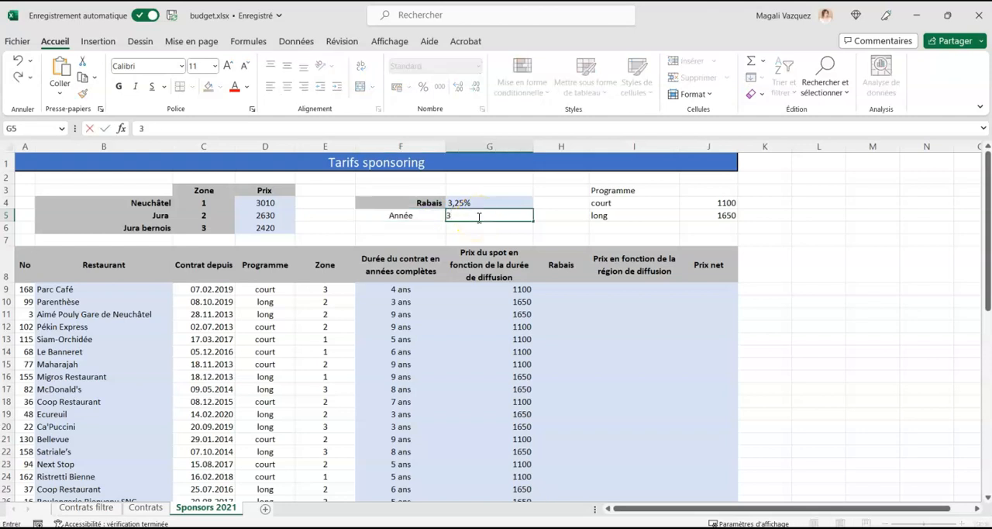
pyautogui.press('Return')
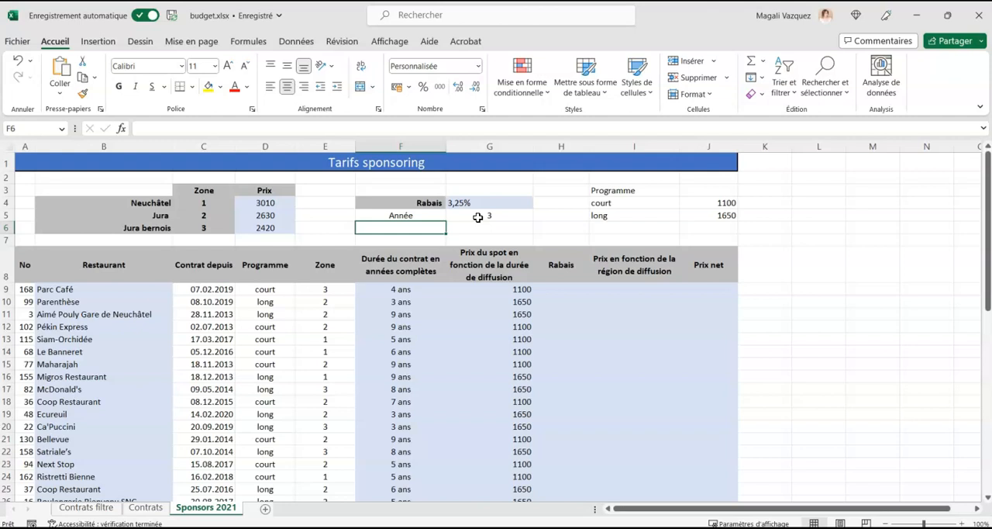
# Start a SI formula in H9 testing whether the contract duration in F9 is greater than or equal to $G$5.
pyautogui.click(403, 289)
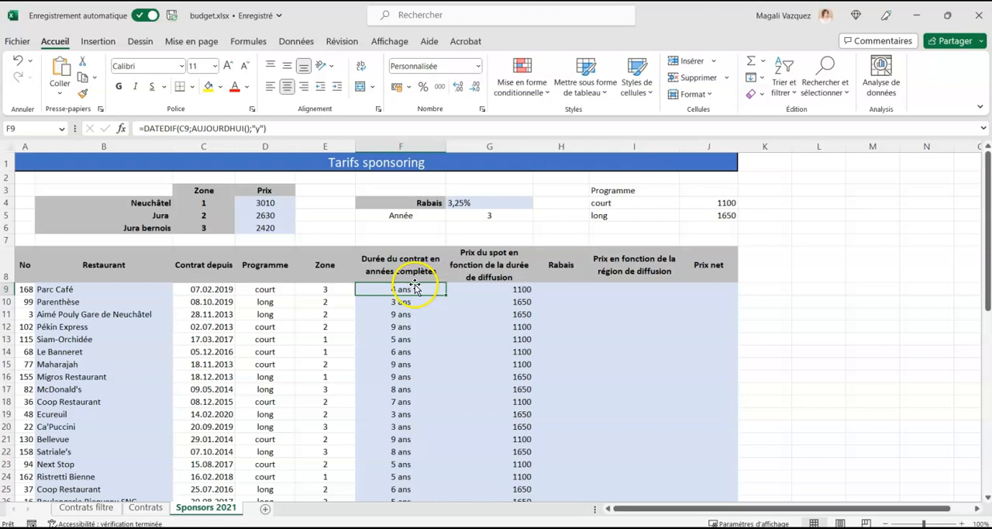
pyautogui.click(572, 291)
pyautogui.write('=si(')
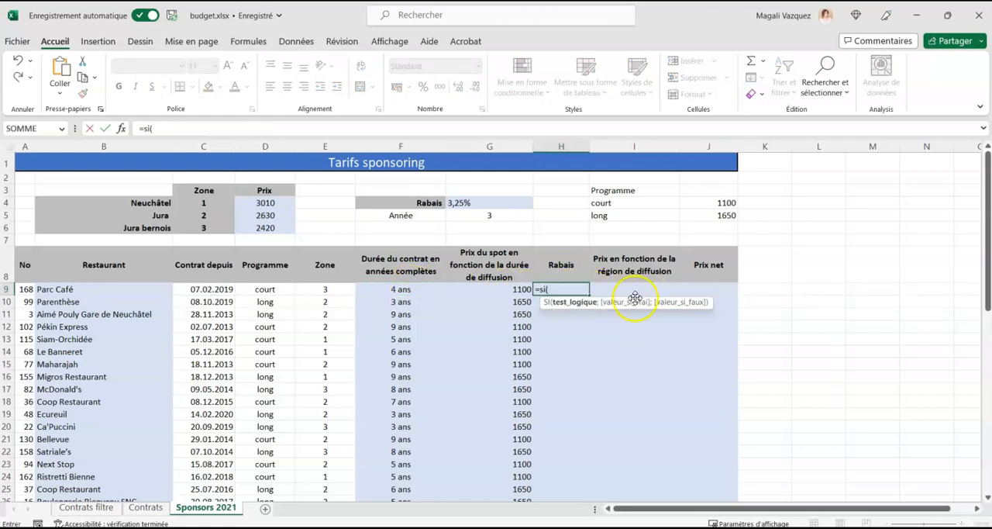
pyautogui.click(404, 290)
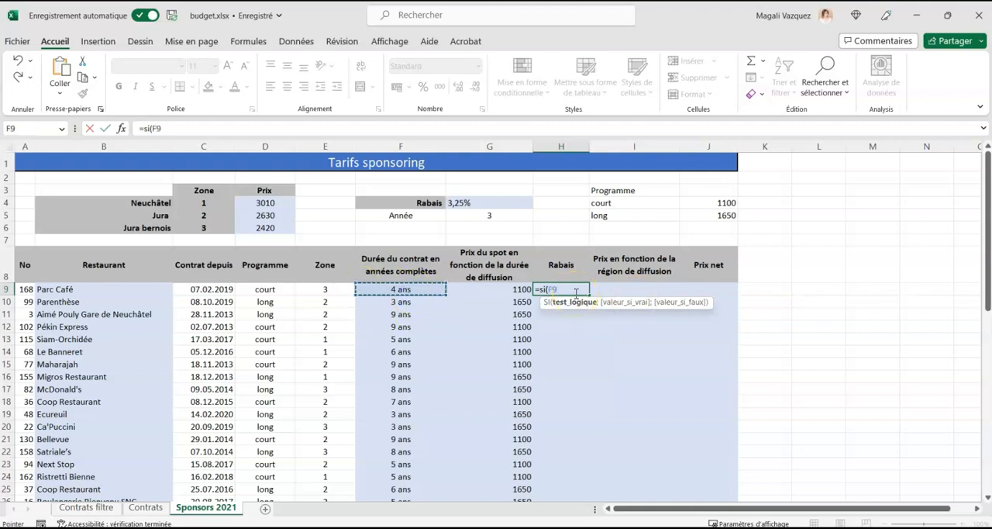
pyautogui.write('=')
pyautogui.click(485, 213)
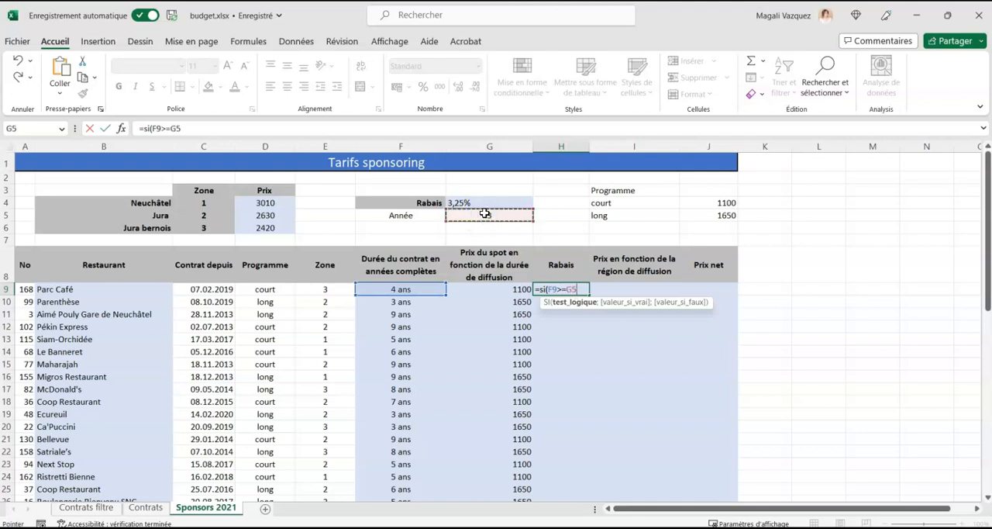
pyautogui.press('F4')
pyautogui.write(';')
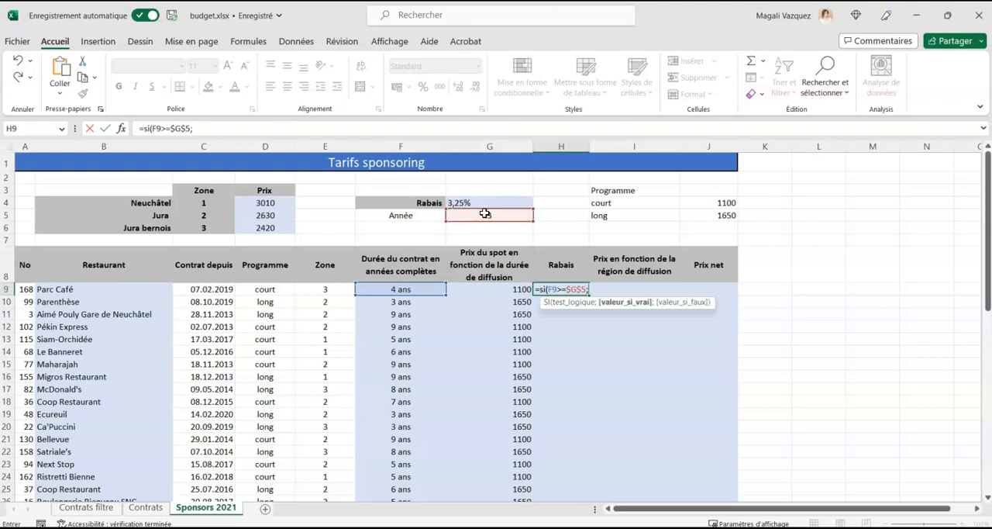
# Complete the SI formula in H9 to return $G$4*G9 when the test is true and 0 otherwise.
pyautogui.click(459, 202)
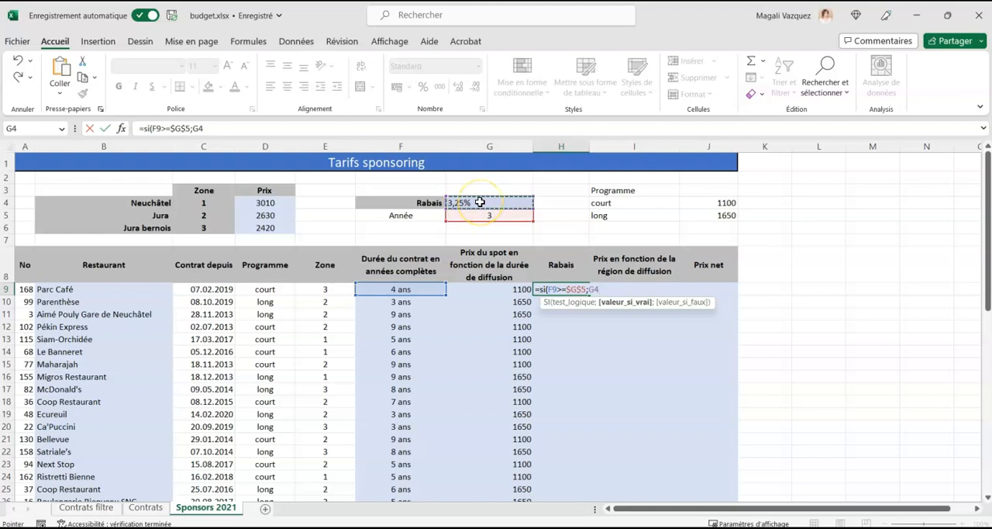
pyautogui.press('F4')
pyautogui.write('*')
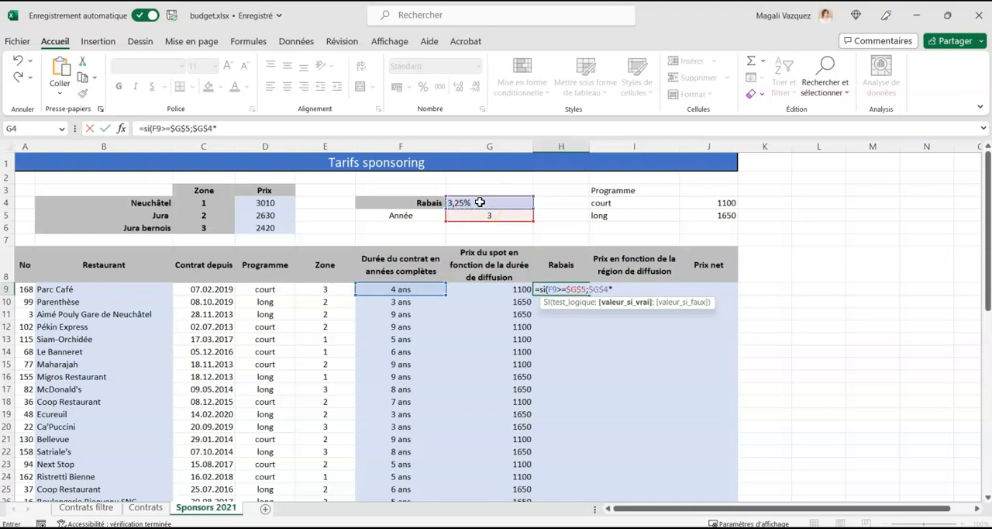
pyautogui.click(517, 289)
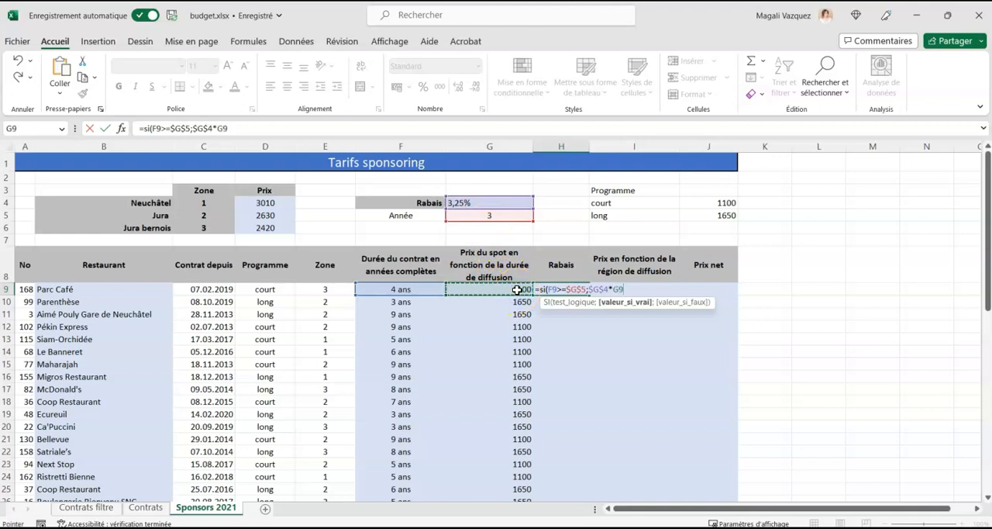
pyautogui.write(';0')
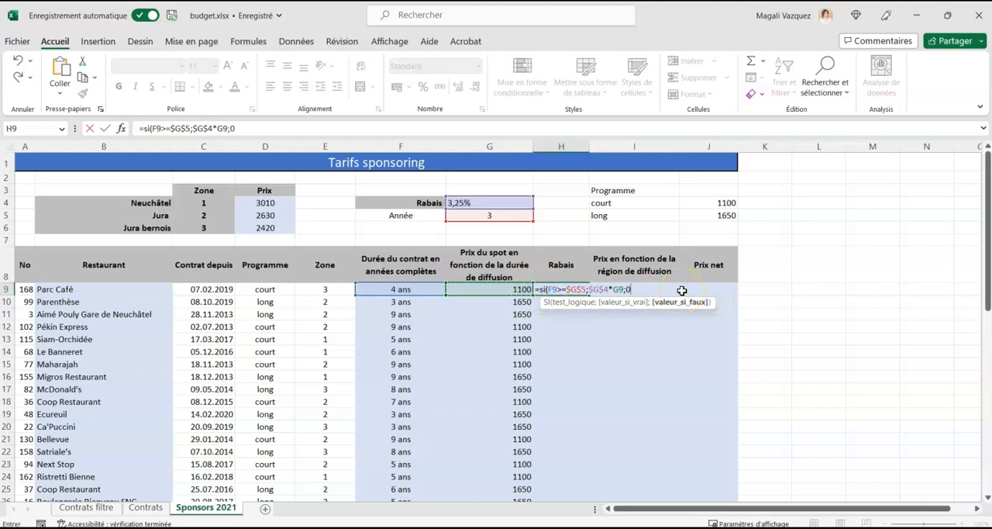
pyautogui.write(')')
pyautogui.press('Return')
# Wrap the SI formula in H9 in ARRONDI.AU.MULTIPLE with a multiple of 0,05.
pyautogui.click(560, 289)
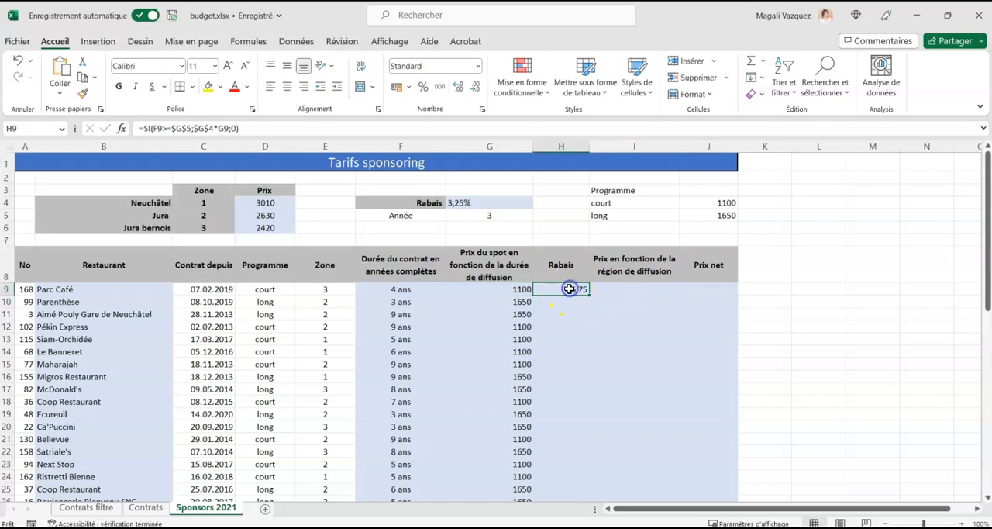
pyautogui.doubleClick(571, 289)
pyautogui.click(541, 289)
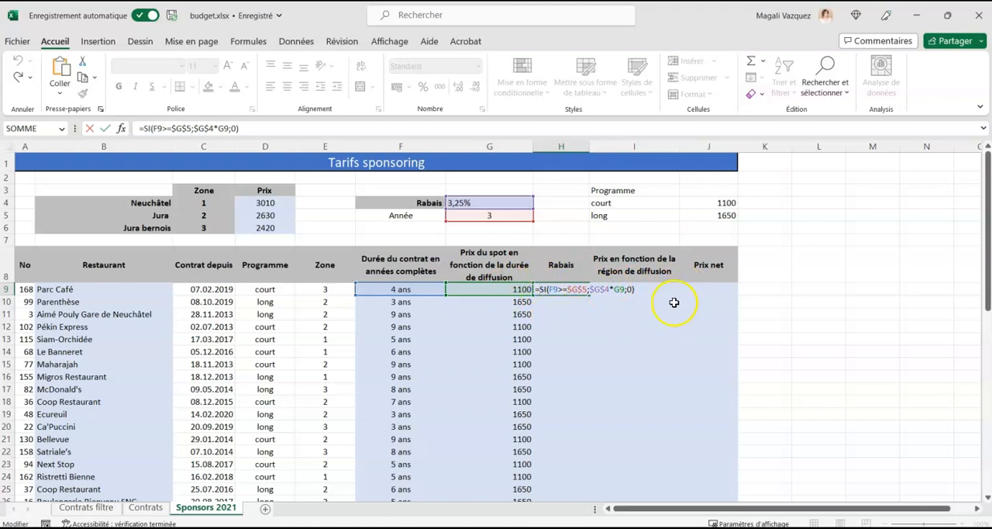
pyautogui.write('arrondi')
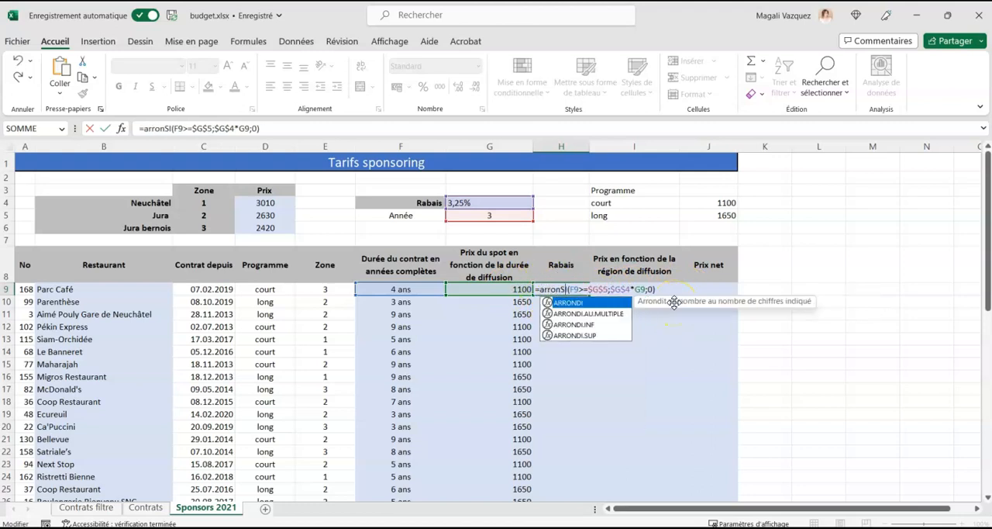
pyautogui.doubleClick(588, 314)
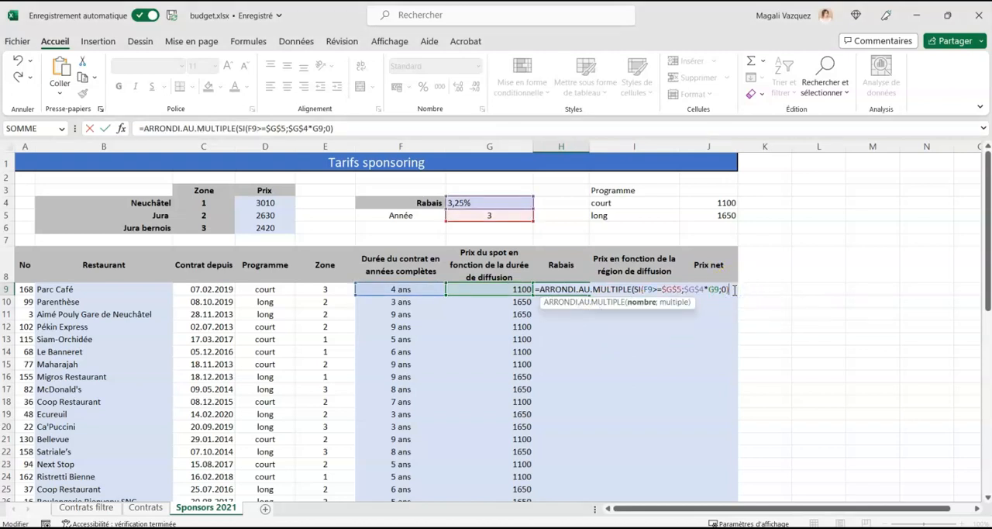
pyautogui.click(734, 288)
pyautogui.write(';0,05')
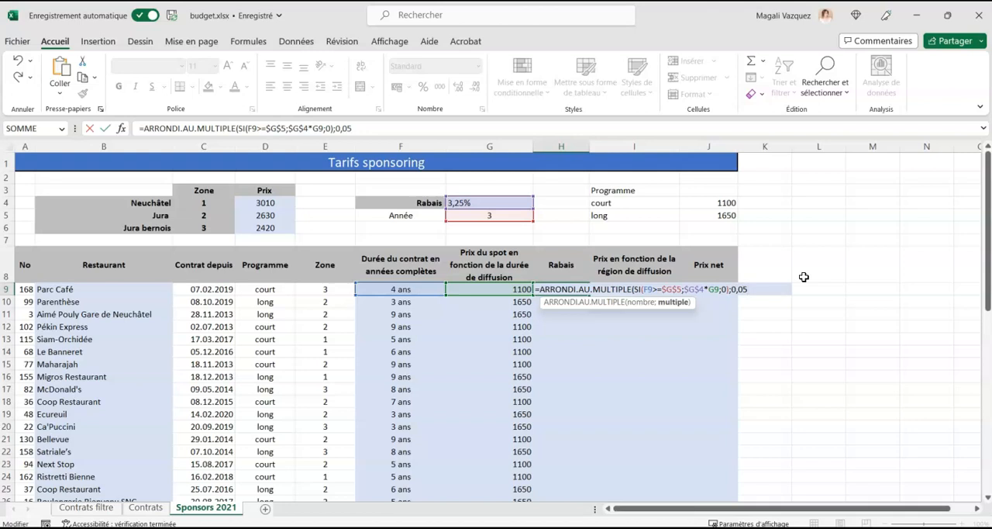
pyautogui.write(')')
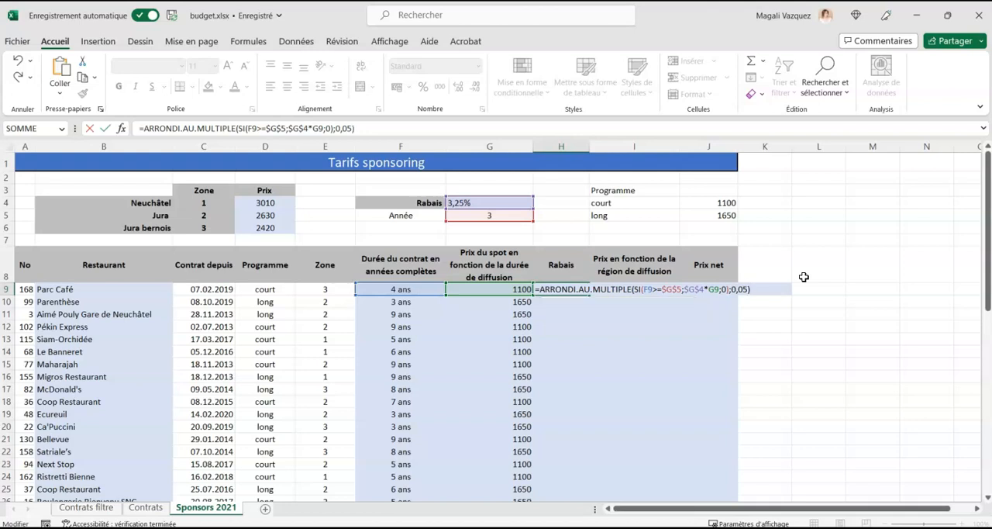
pyautogui.press('Return')
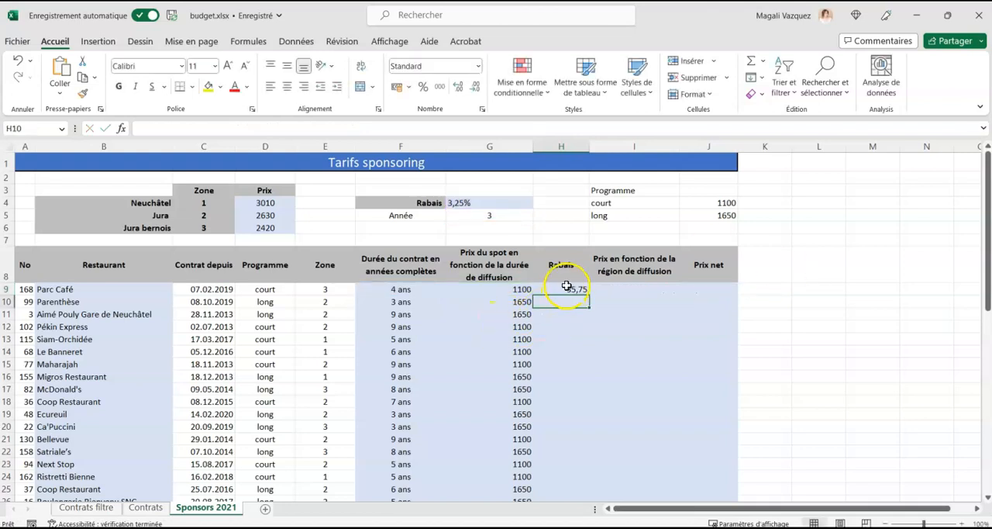
# Fill the rounded discount formula from H9 down to the last restaurant in row 49.
pyautogui.click(567, 289)
pyautogui.moveTo(589, 295); pyautogui.dragTo(583, 481)
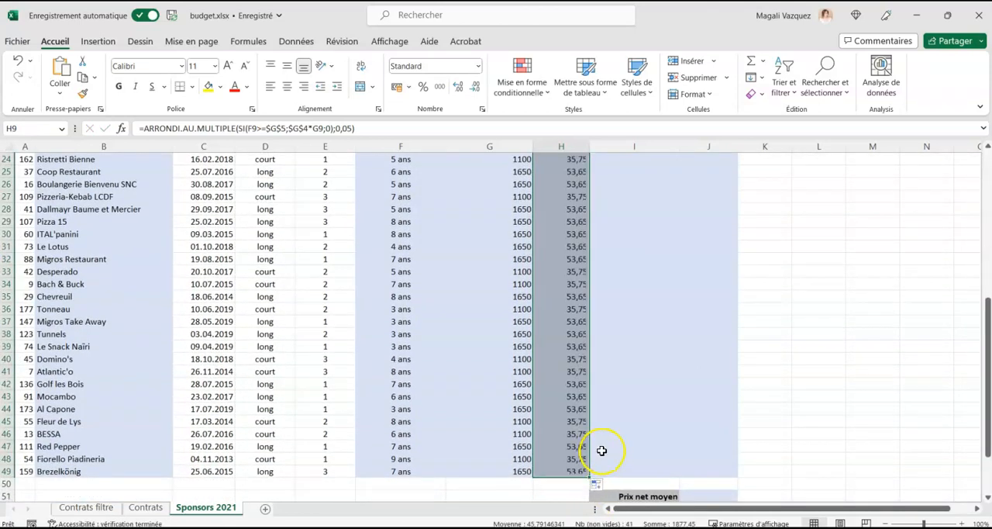
pyautogui.scroll(8, 601, 449)
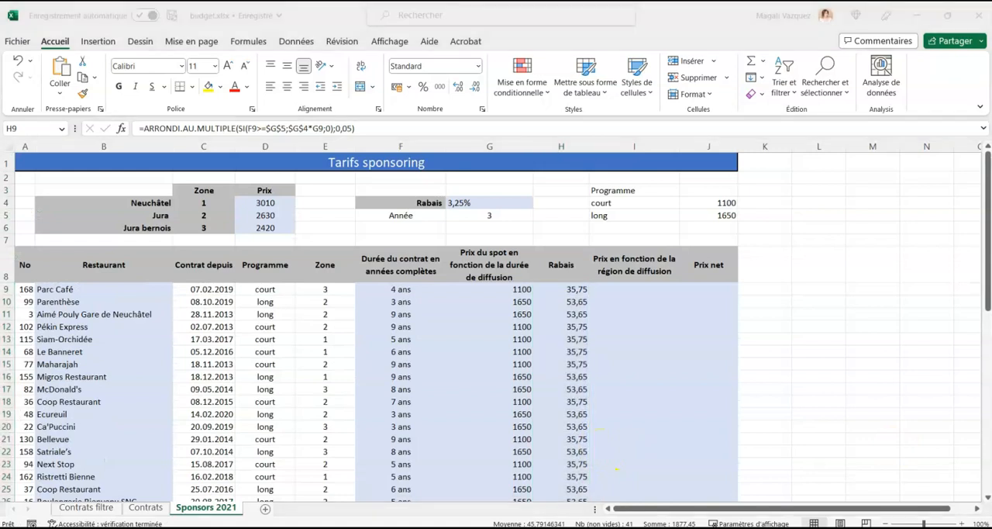
# Start a SI formula in I9 that returns the price $D$4 when the zone in E9 equals $C$4.
pyautogui.click(640, 290)
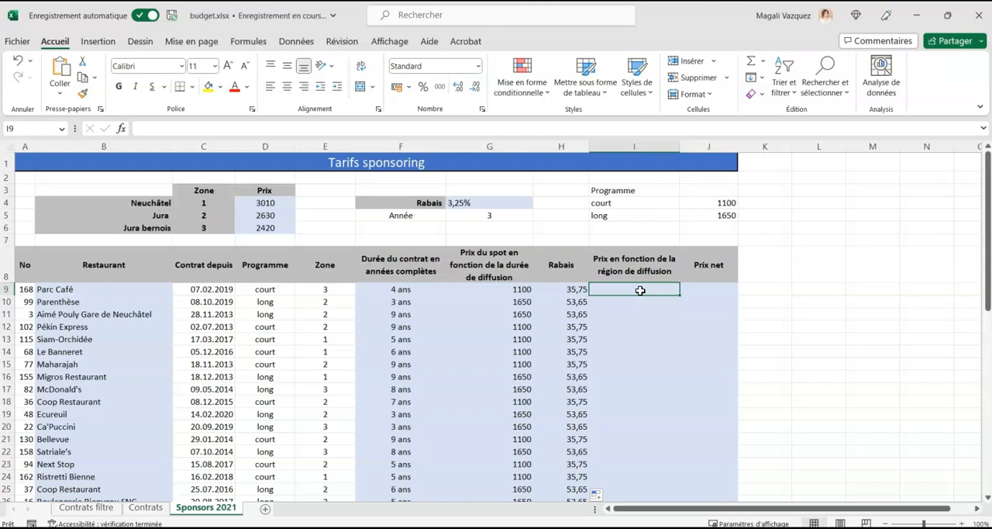
pyautogui.moveTo(260, 203); pyautogui.dragTo(158, 231)
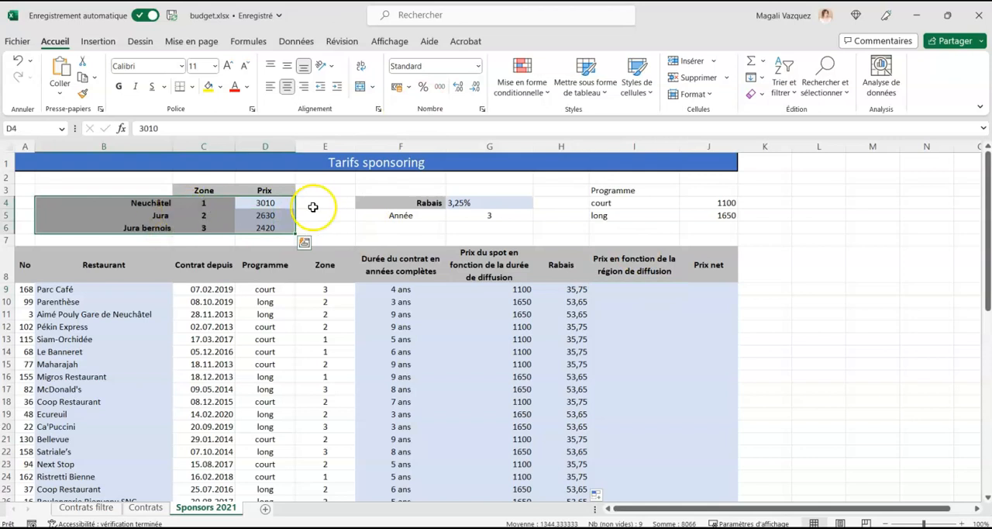
pyautogui.click(620, 297)
pyautogui.click(625, 289)
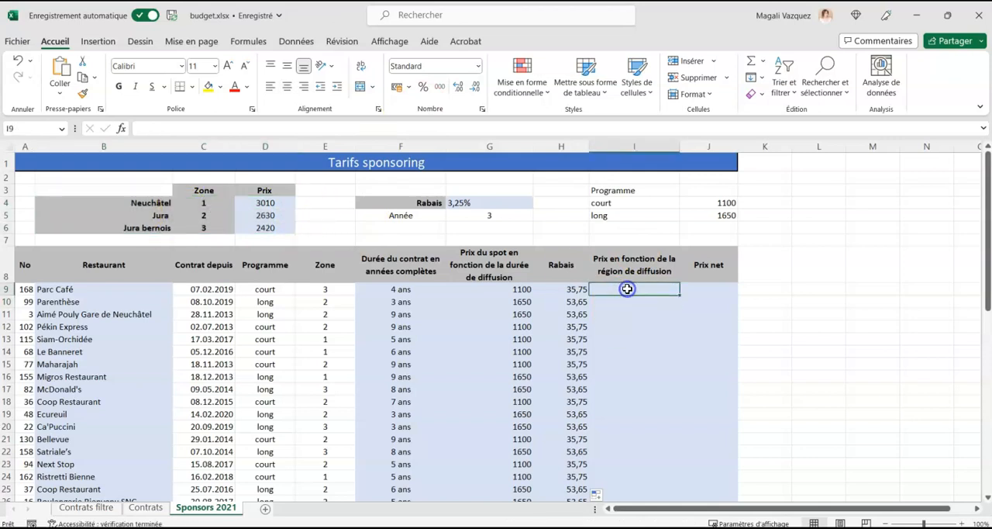
pyautogui.write('=')
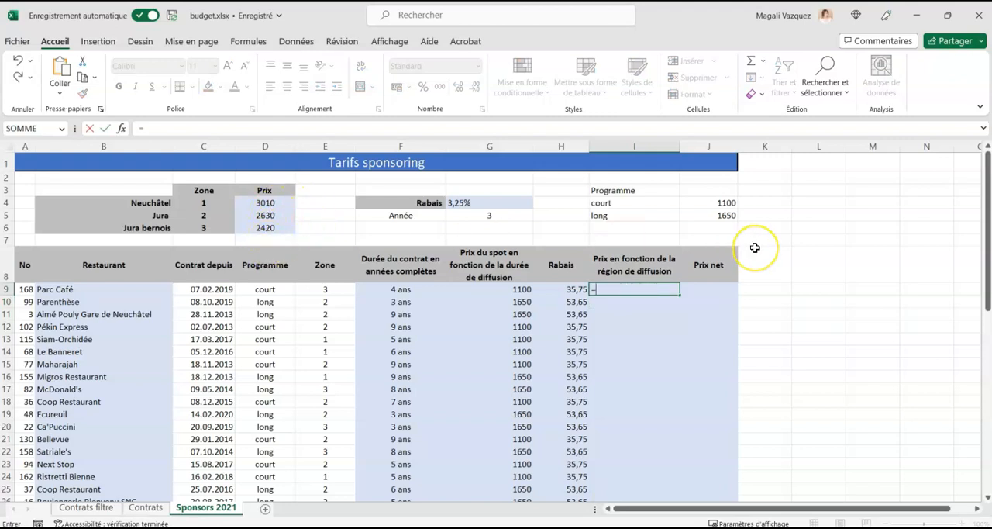
pyautogui.write('si(')
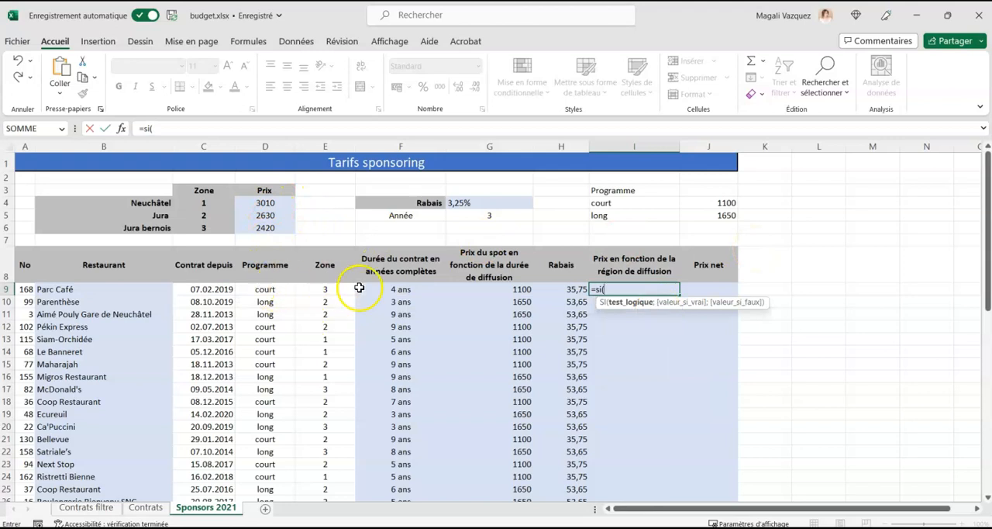
pyautogui.click(326, 289)
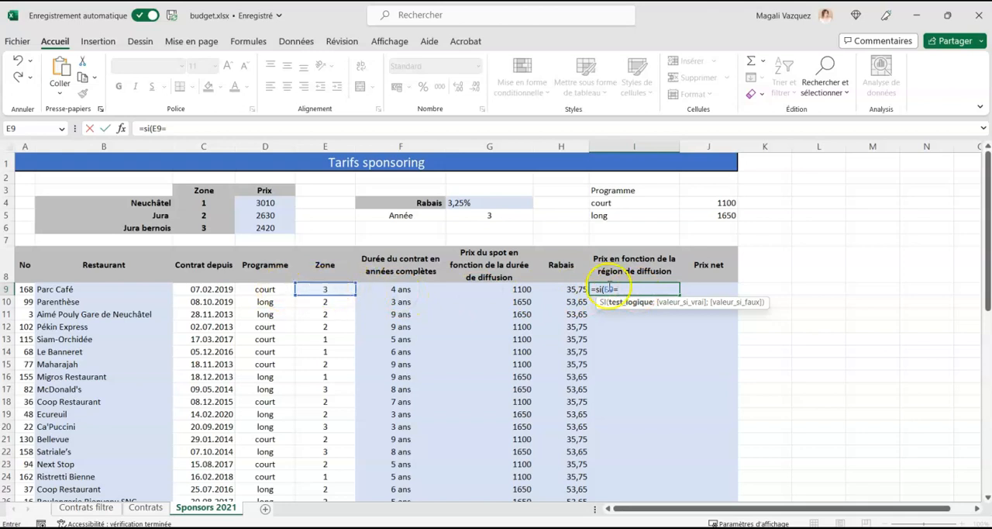
pyautogui.click(208, 202)
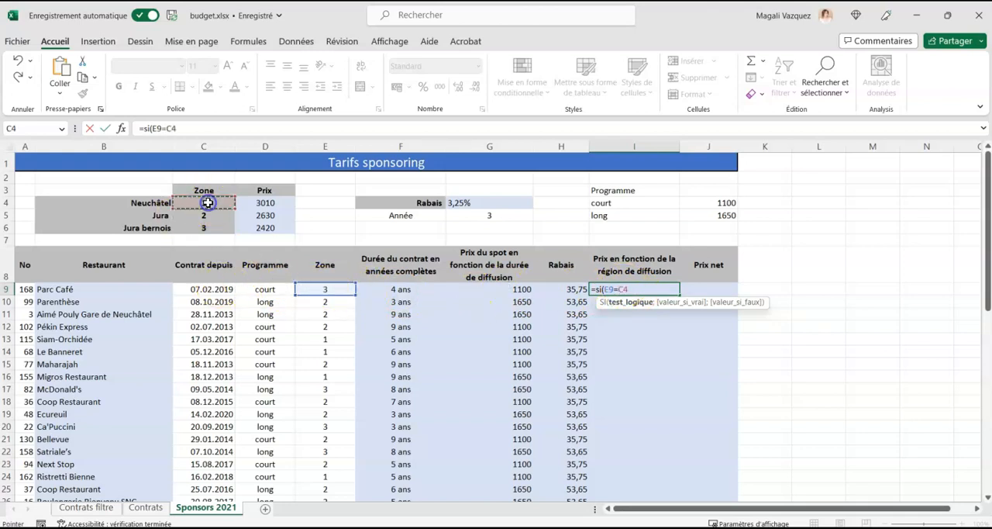
pyautogui.press('F4')
pyautogui.write(';')
pyautogui.click(253, 202)
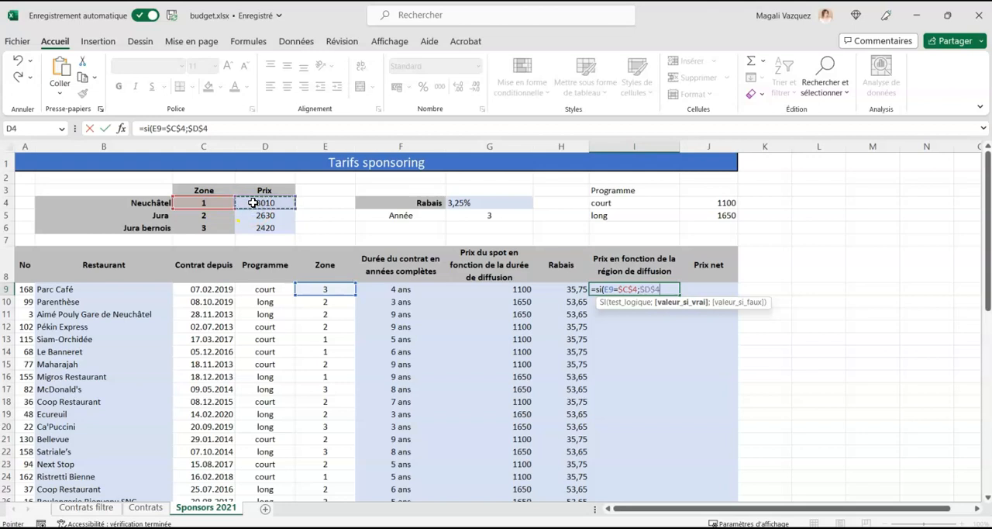
pyautogui.write(';')
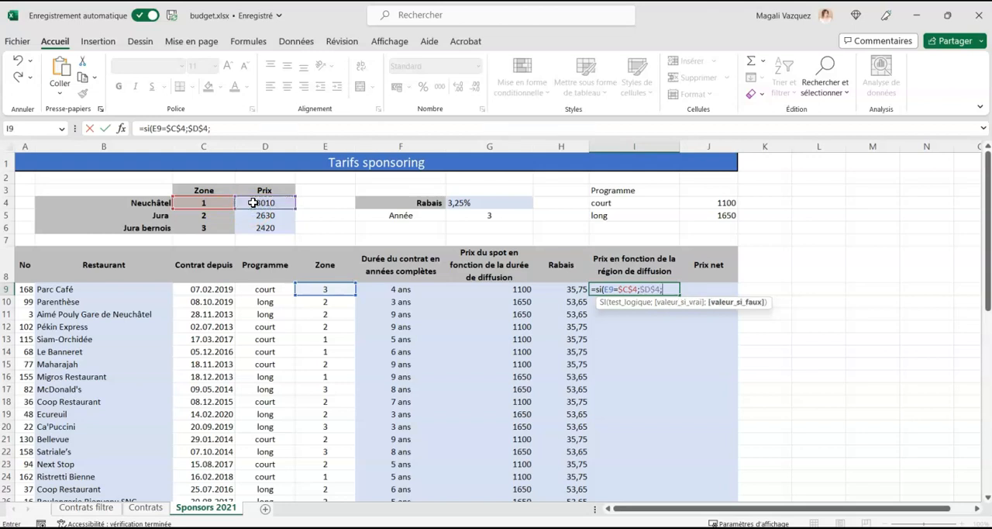
pyautogui.write('si(')
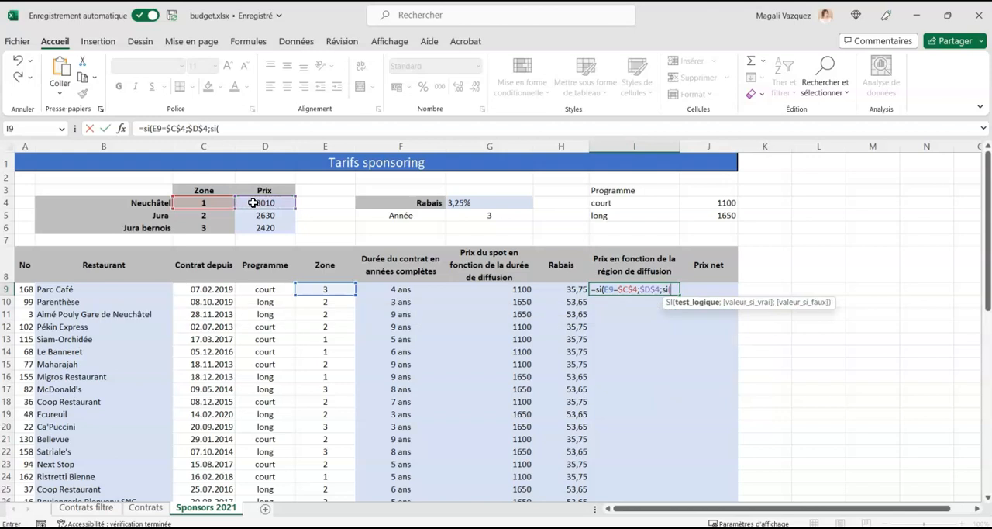
# Complete the formula in I9 with a nested SI returning $D$5 when E9 equals $C$5 and $D$6 otherwise.
pyautogui.click(331, 288)
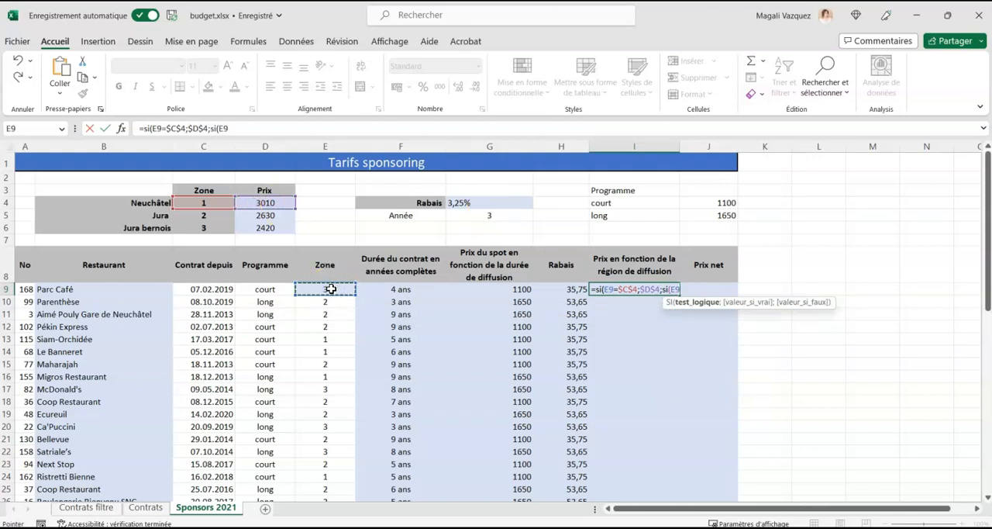
pyautogui.click(203, 216)
pyautogui.press('F4')
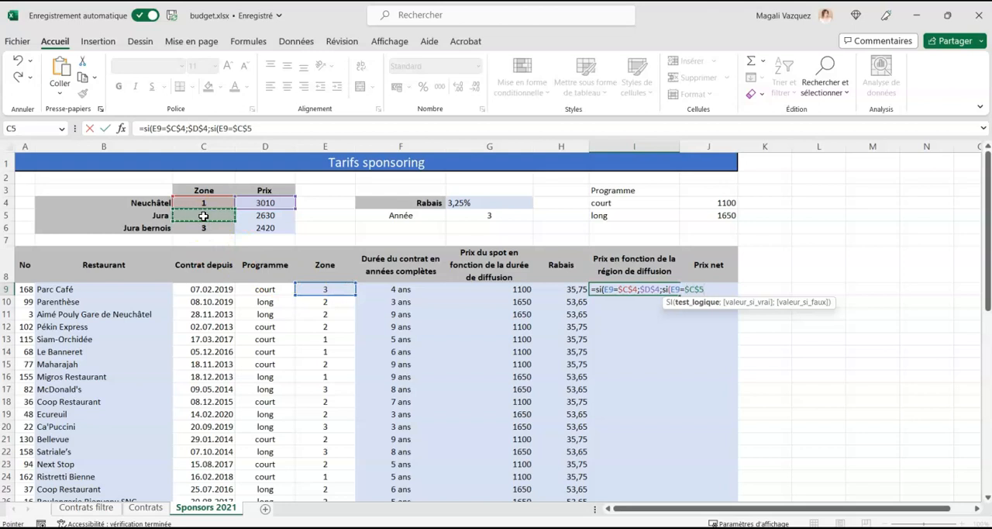
pyautogui.write(';$D$4')
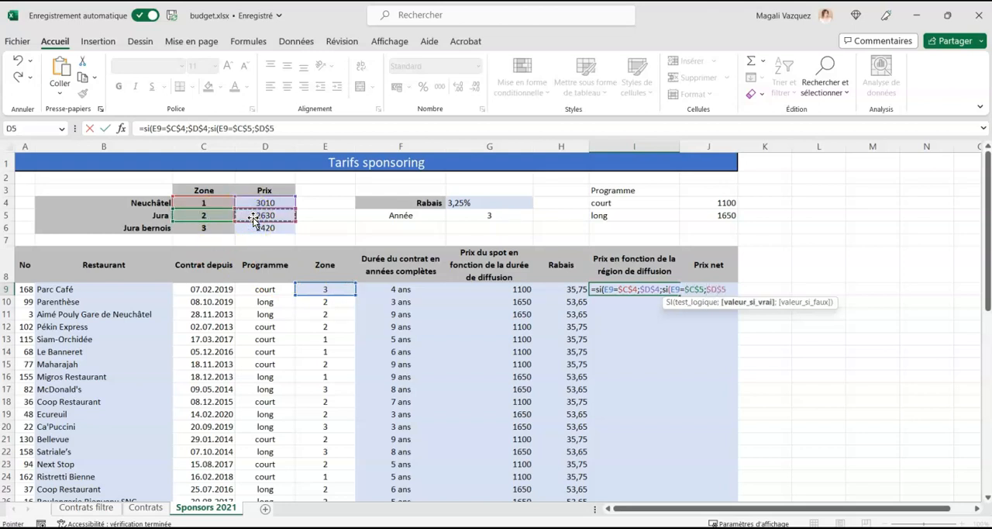
pyautogui.write(';')
pyautogui.click(262, 228)
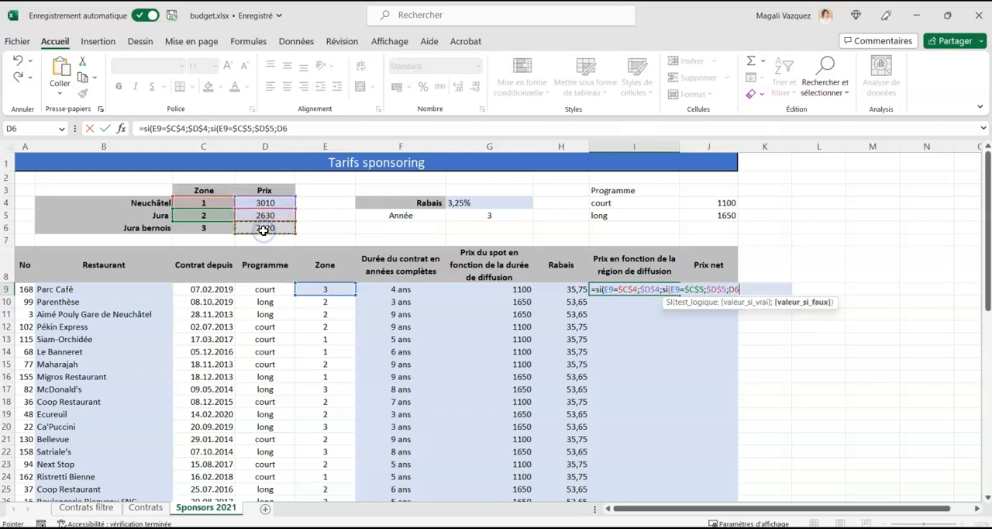
pyautogui.press('F4')
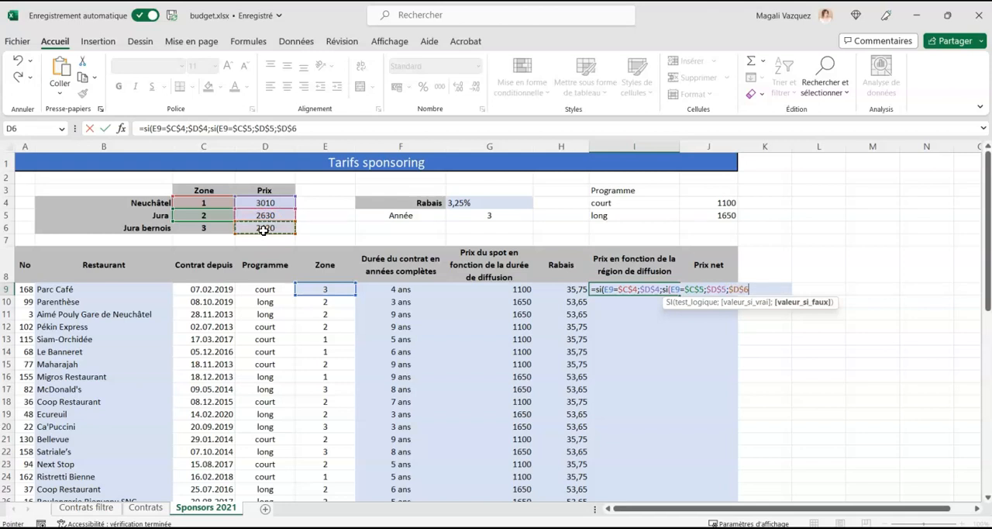
pyautogui.write(')')
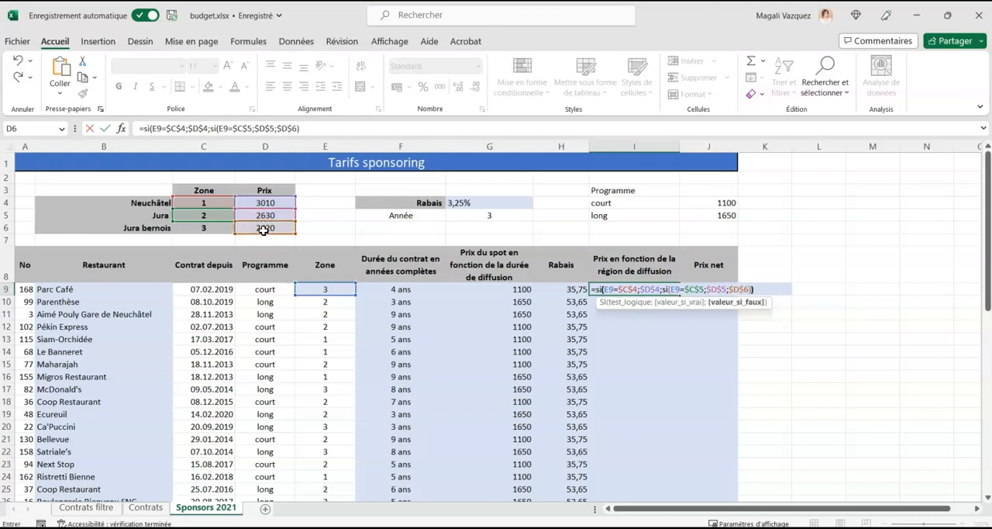
pyautogui.write(')')
pyautogui.press('Return')
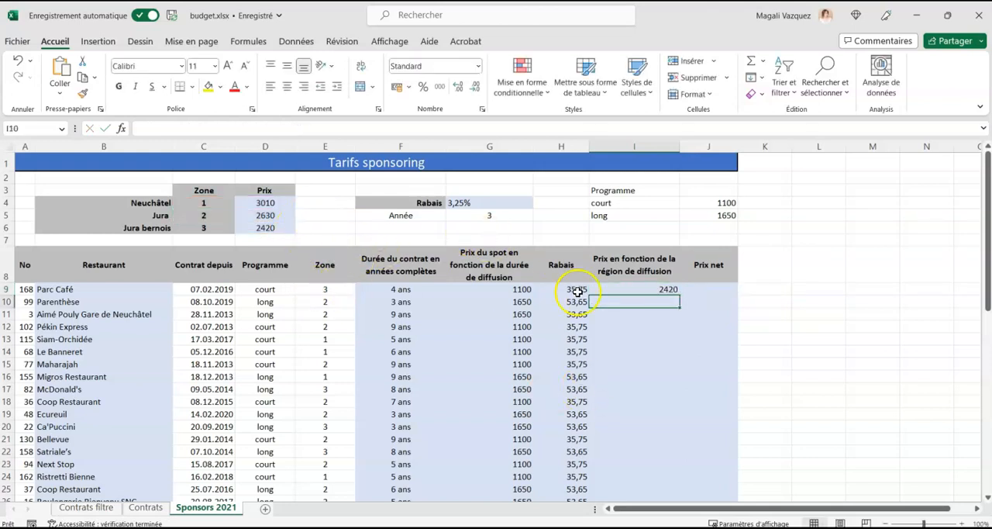
# Fill the nested SI regional price formula from I9 down to the last restaurant in row 49.
pyautogui.click(655, 289)
pyautogui.doubleClick(679, 294)
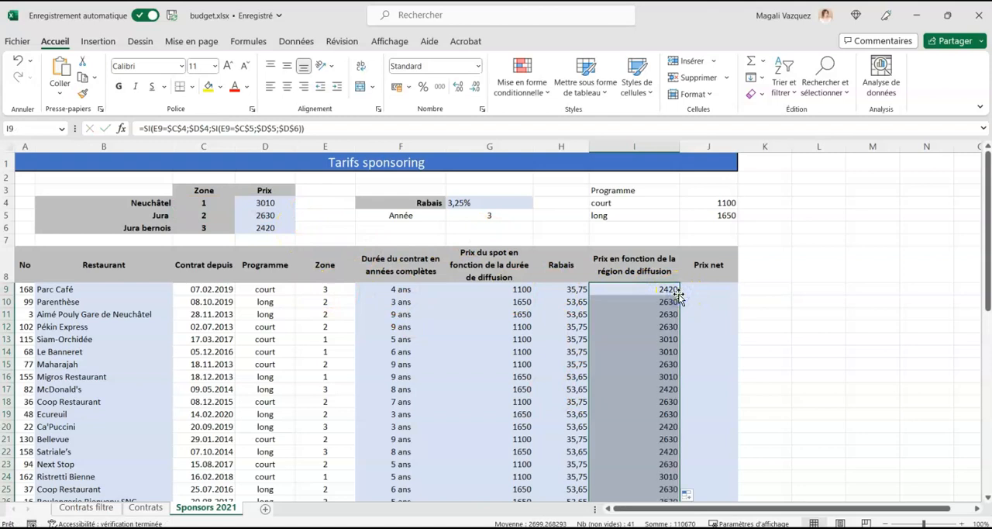
pyautogui.click(660, 289)
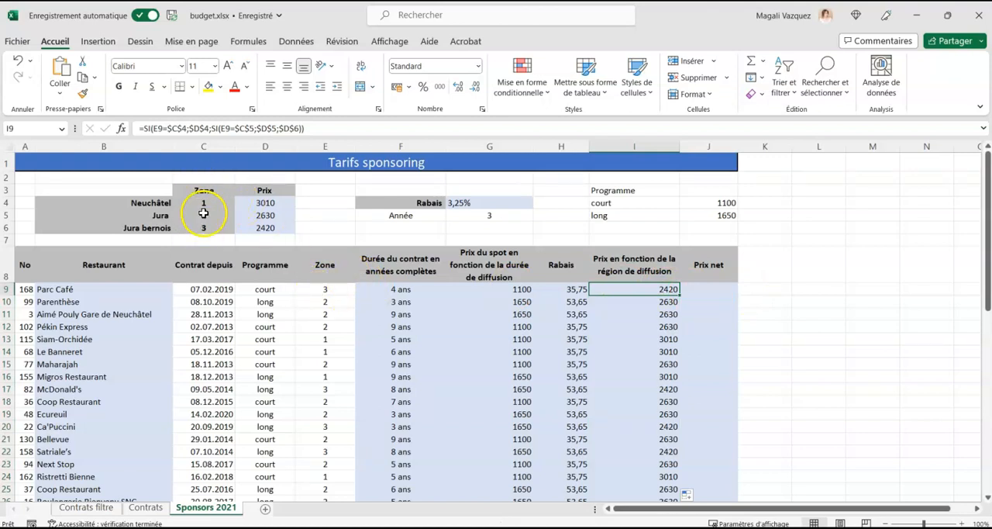
# Start a RECHERCHEV formula in I9 in place of the nested SI, with the zone in E9 as the lookup value.
pyautogui.moveTo(203, 202); pyautogui.dragTo(243, 227)
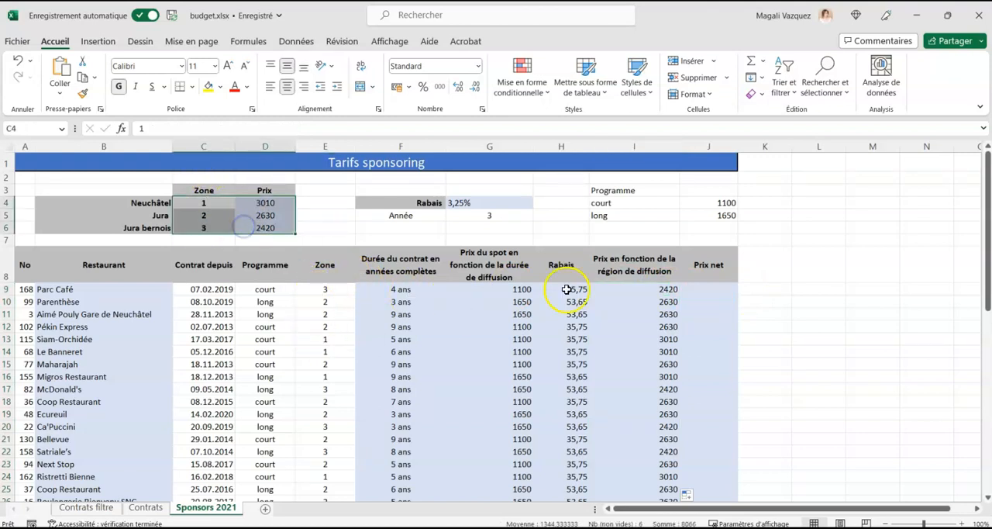
pyautogui.click(642, 288)
pyautogui.write('=')
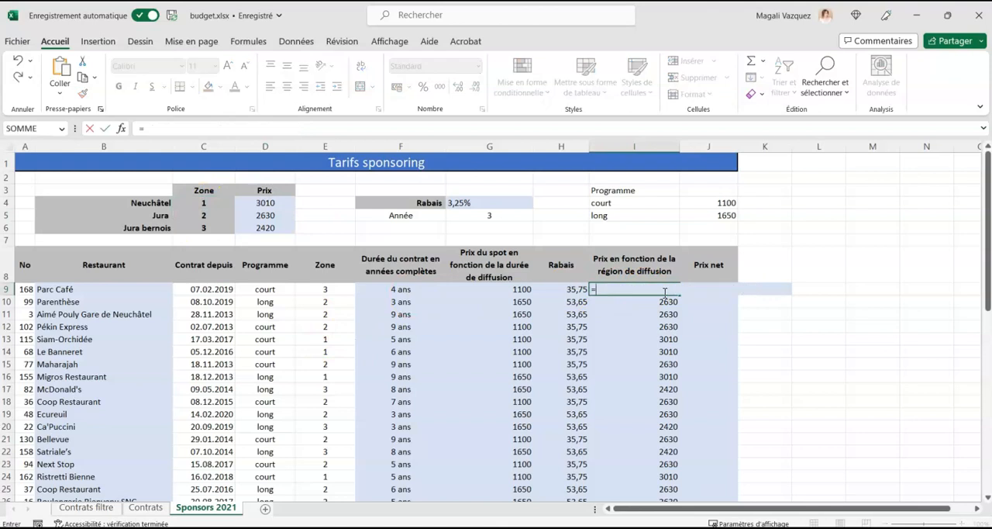
pyautogui.write('recherche')
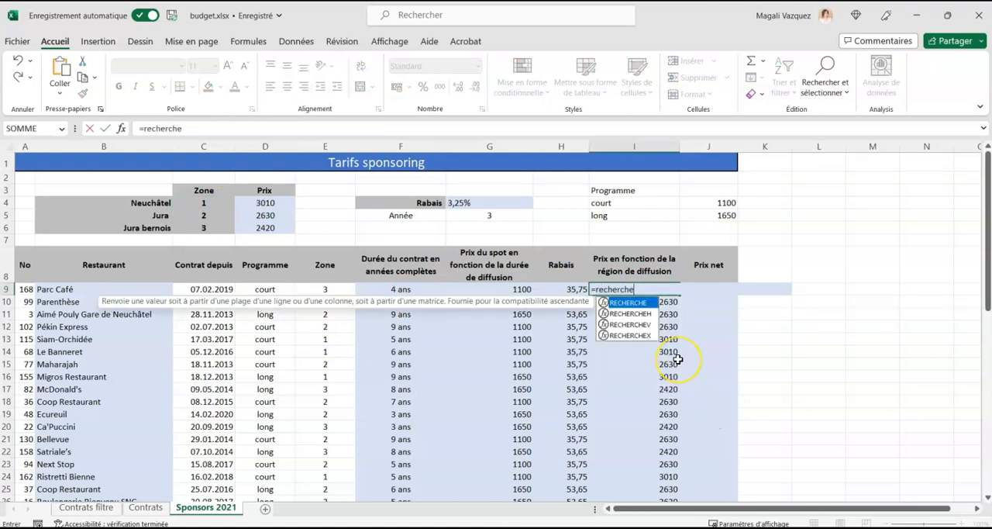
pyautogui.write('v(')
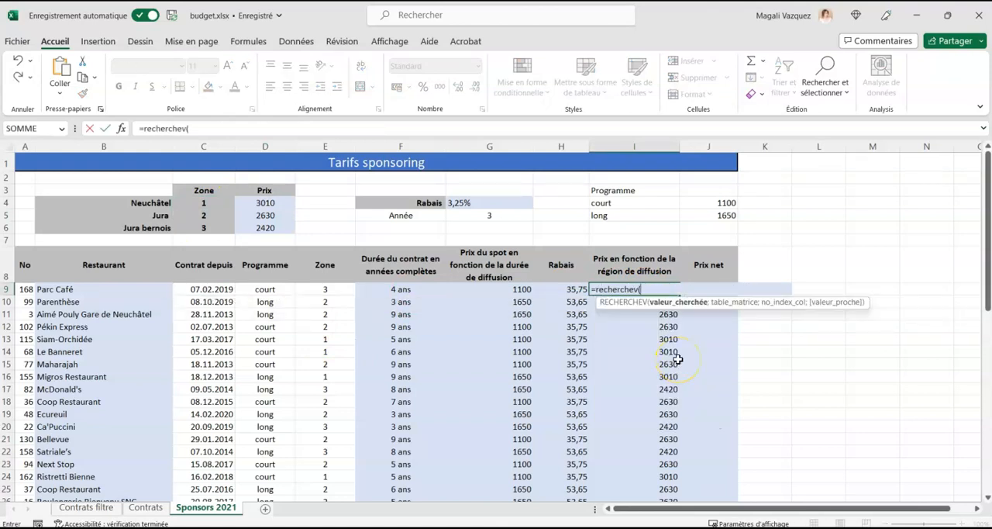
pyautogui.click(310, 289)
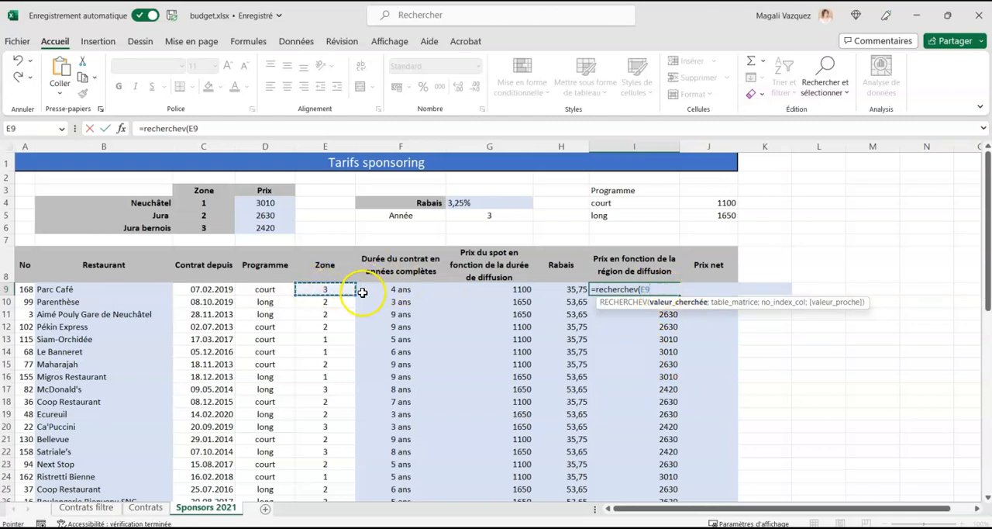
pyautogui.write(';')
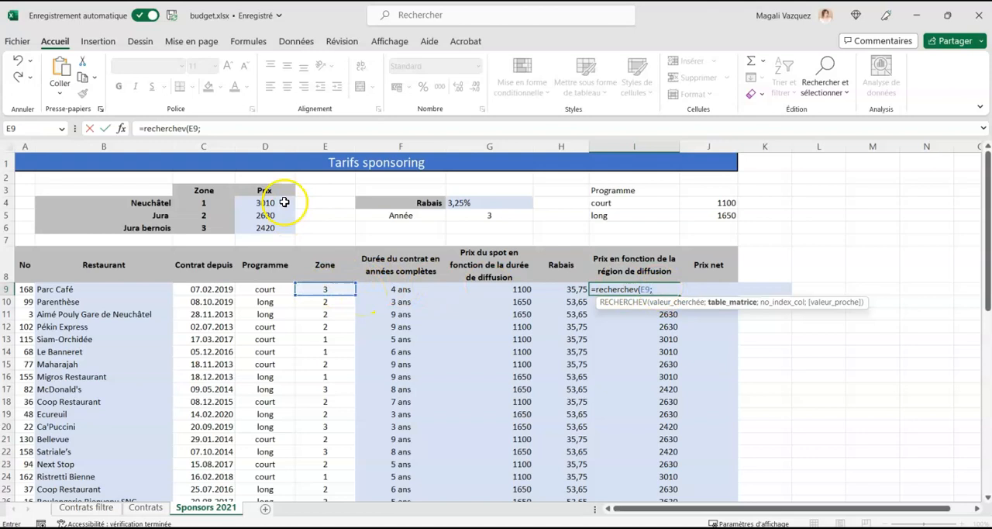
# Complete the RECHERCHEV in I9 with table $C$4:$D$6, column 2 and FAUX, and fill it down to row 49.
pyautogui.moveTo(203, 203); pyautogui.dragTo(258, 228)
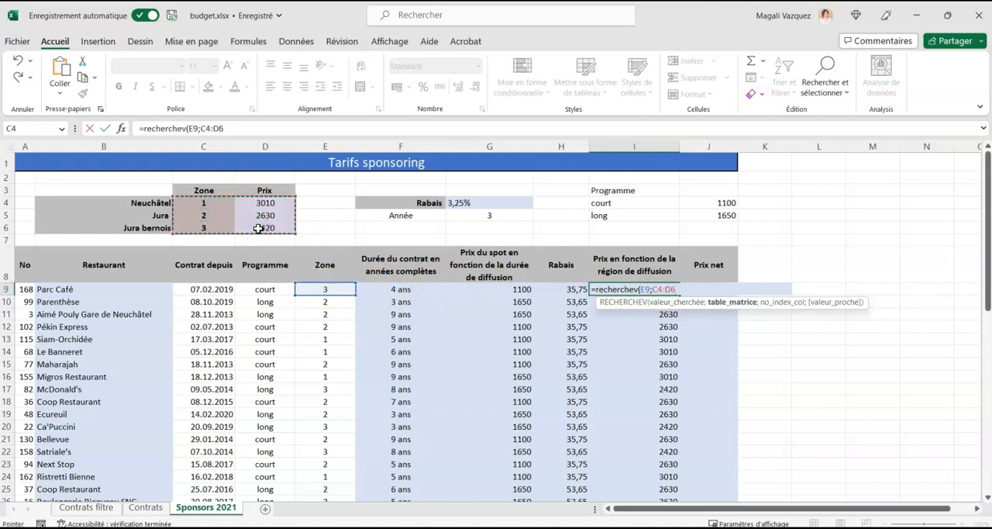
pyautogui.press('F4')
pyautogui.write(';')
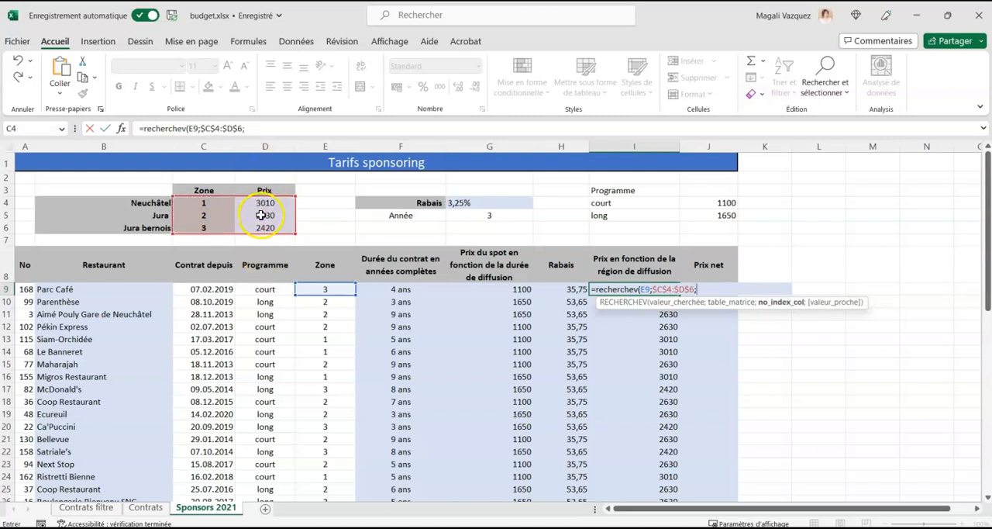
pyautogui.write('2;faux)')
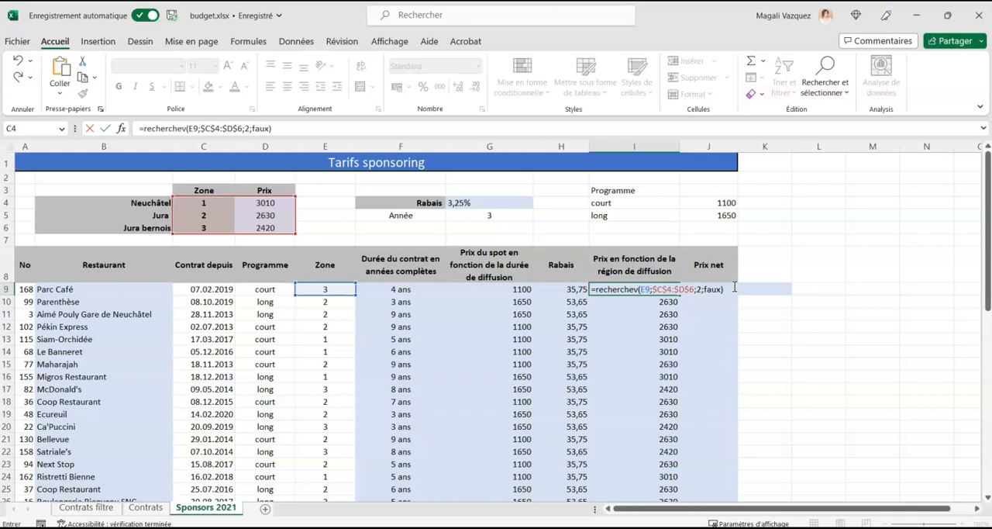
pyautogui.press('Return')
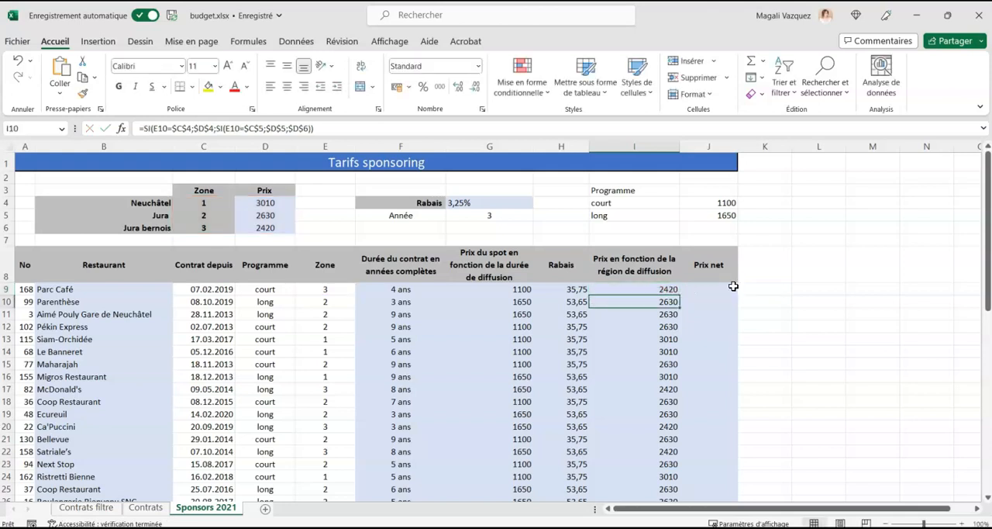
pyautogui.click(657, 290)
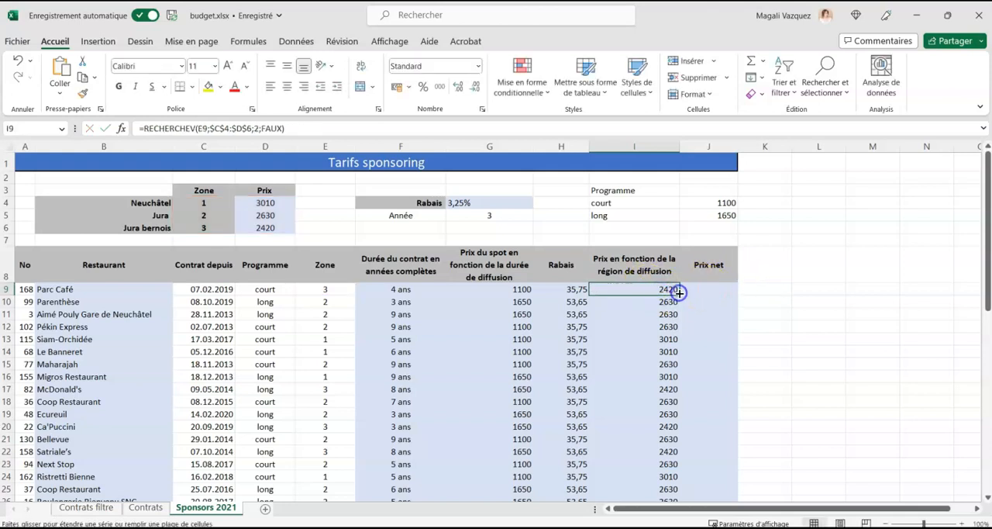
pyautogui.doubleClick(679, 292)
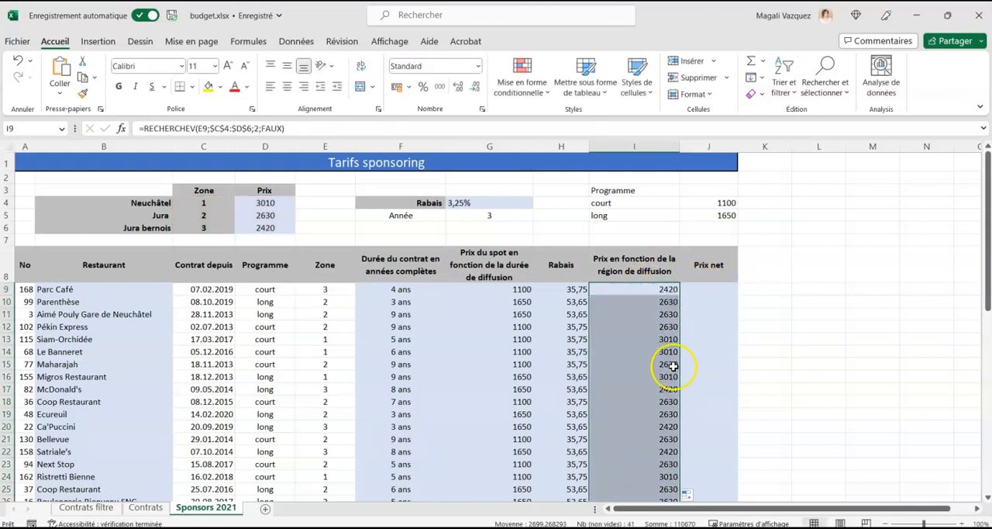
# Calculate the net price in J9 with the formula =G9+I9-H9.
pyautogui.click(703, 290)
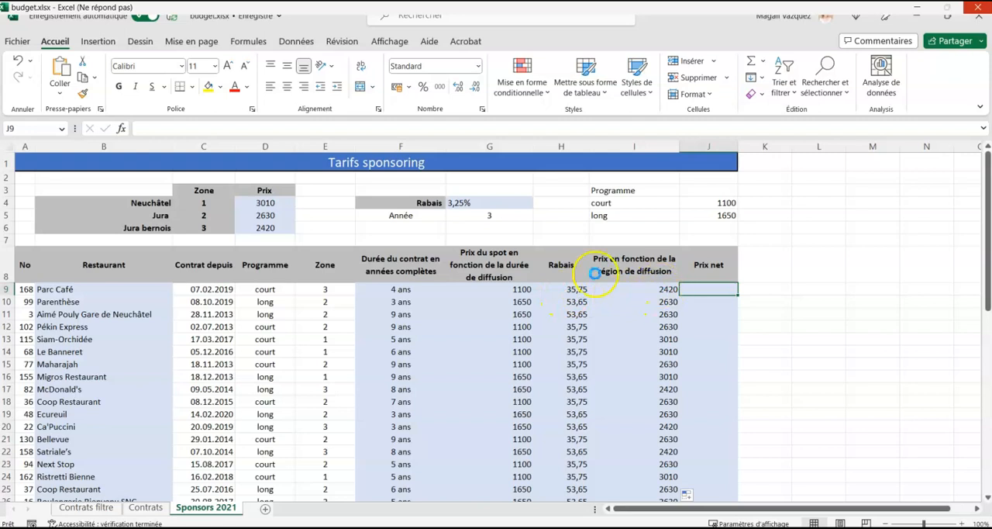
pyautogui.write('=')
pyautogui.click(508, 289)
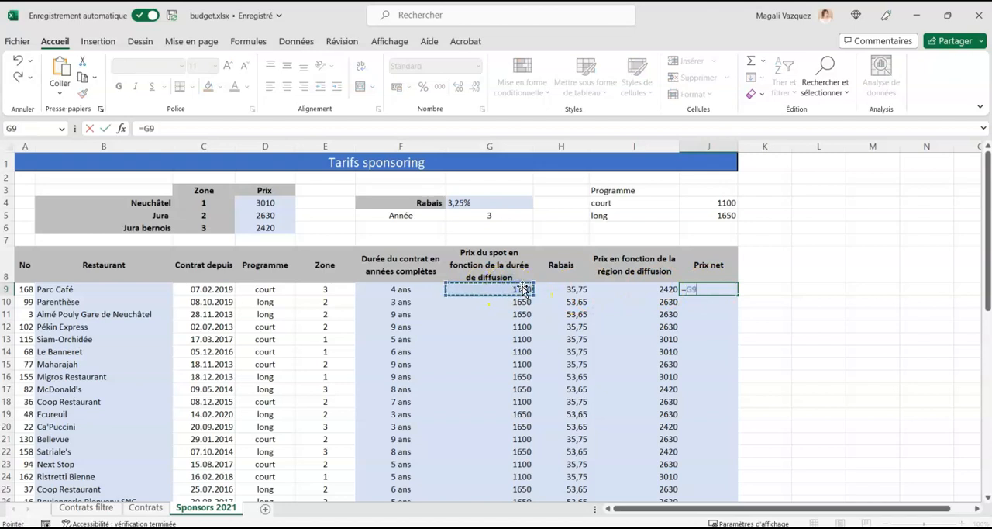
pyautogui.write('+')
pyautogui.click(658, 289)
pyautogui.write('-')
pyautogui.click(579, 289)
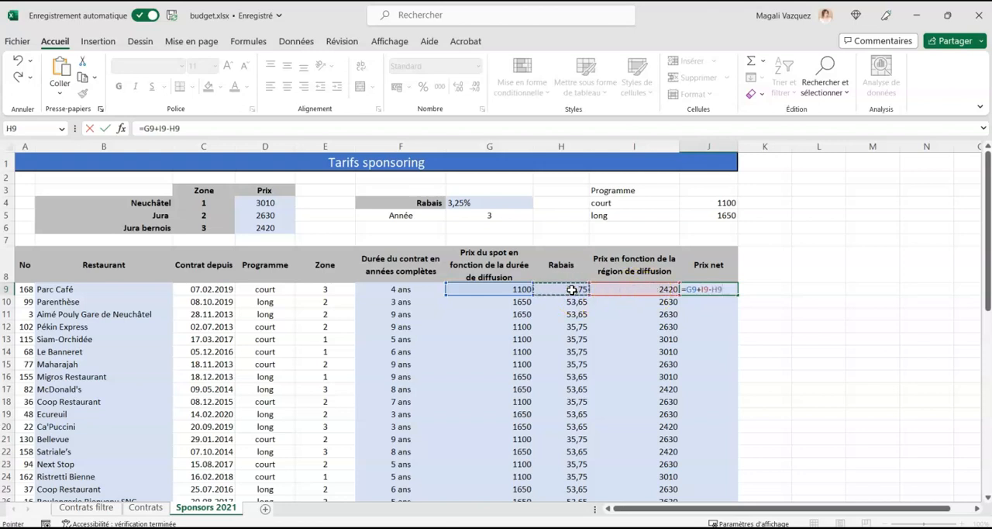
pyautogui.press('Return')
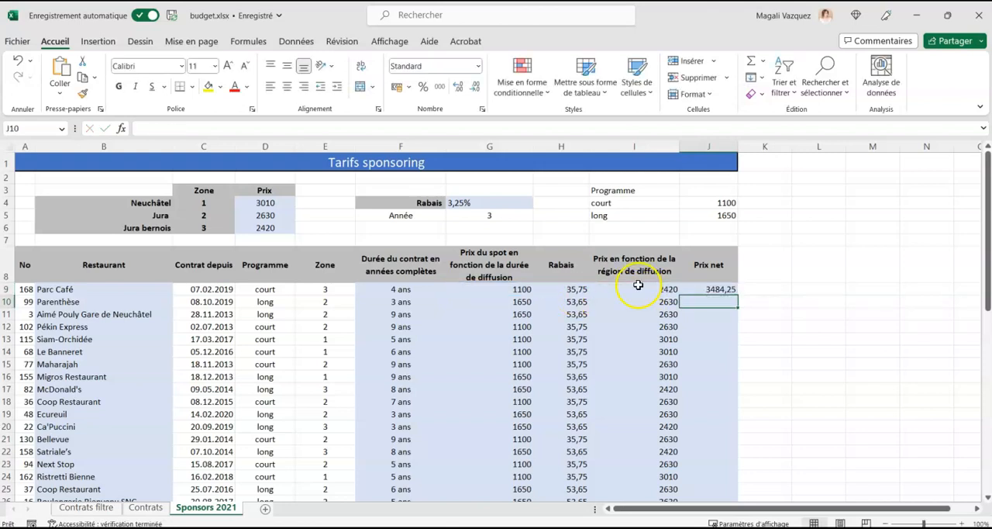
# Fill the net price formula from J9 down to the last restaurant in row 49.
pyautogui.click(686, 289)
pyautogui.moveTo(737, 295); pyautogui.dragTo(759, 460)
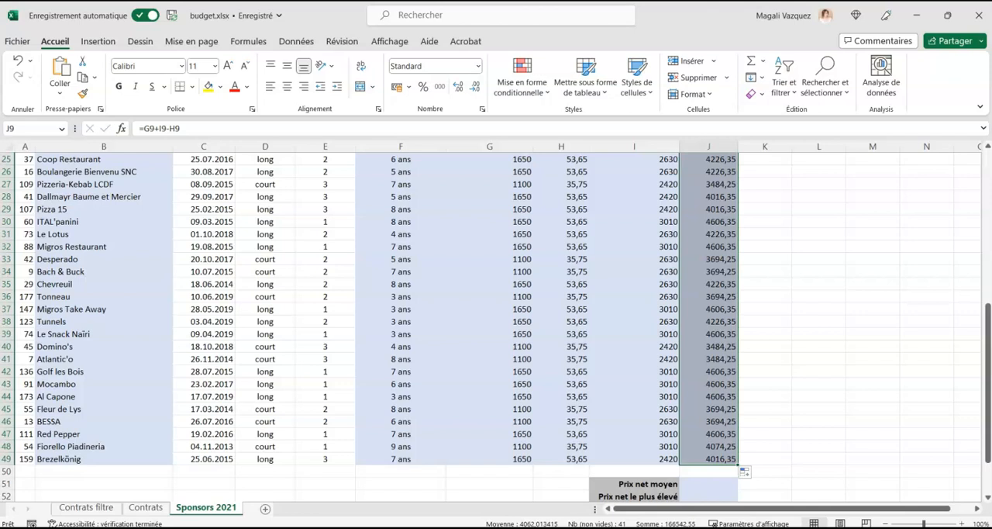
pyautogui.click(840, 369)
# Format the price and discount cells G9:J49 as Comptabilité with the symbol CHF Allemand (Suisse).
pyautogui.moveTo(713, 456); pyautogui.dragTo(470, 210)
pyautogui.scroll(2, 473, 211)
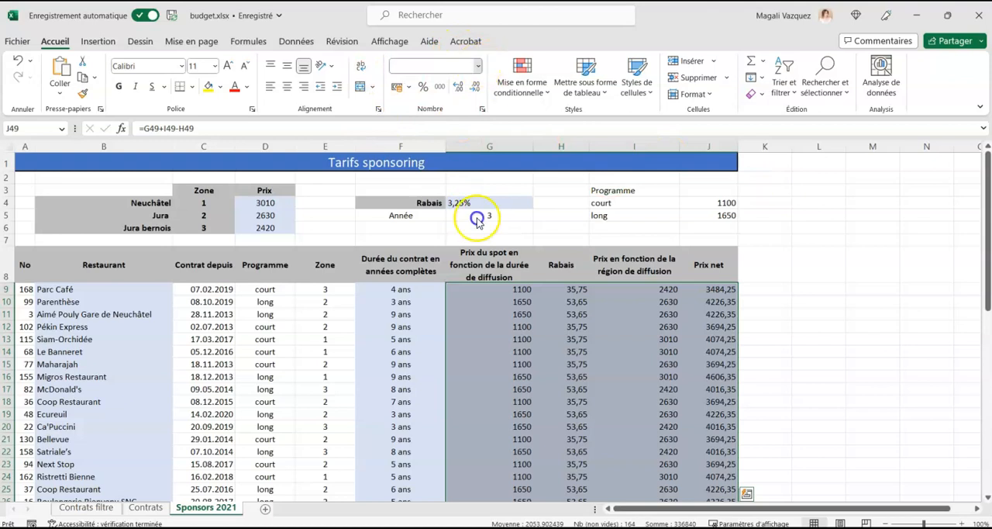
pyautogui.click(467, 400)
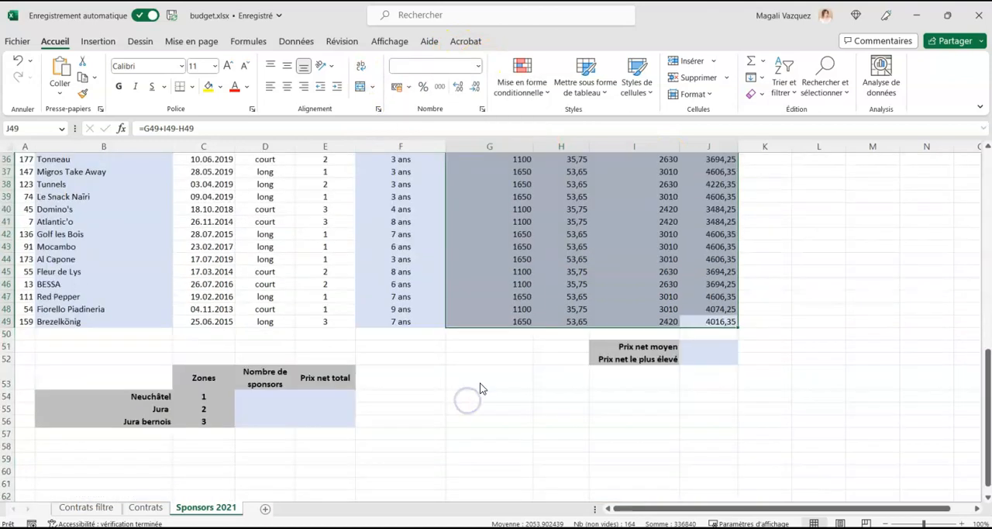
pyautogui.click(353, 175)
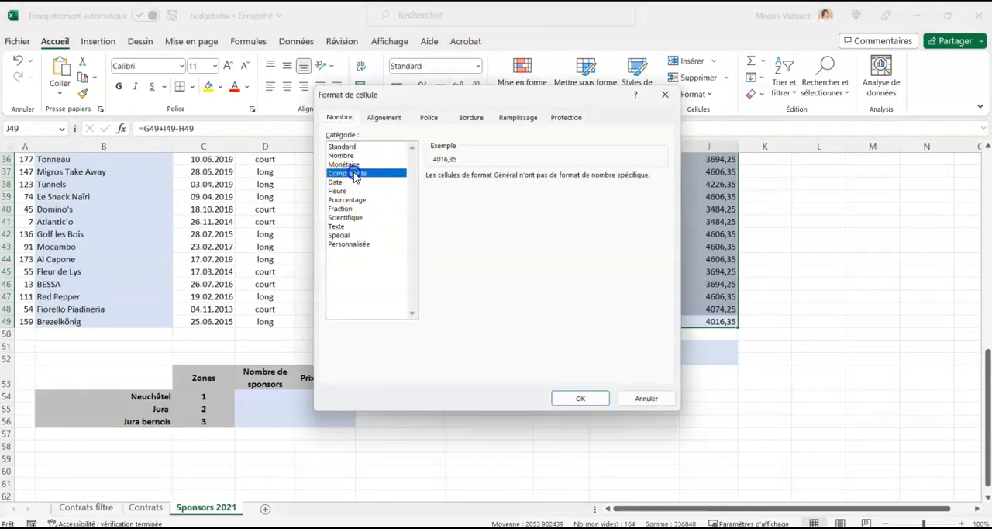
pyautogui.click(505, 193)
pyautogui.scroll(-3, 514, 356)
pyautogui.scroll(-12, 513, 353)
pyautogui.moveTo(667, 231); pyautogui.dragTo(664, 258)
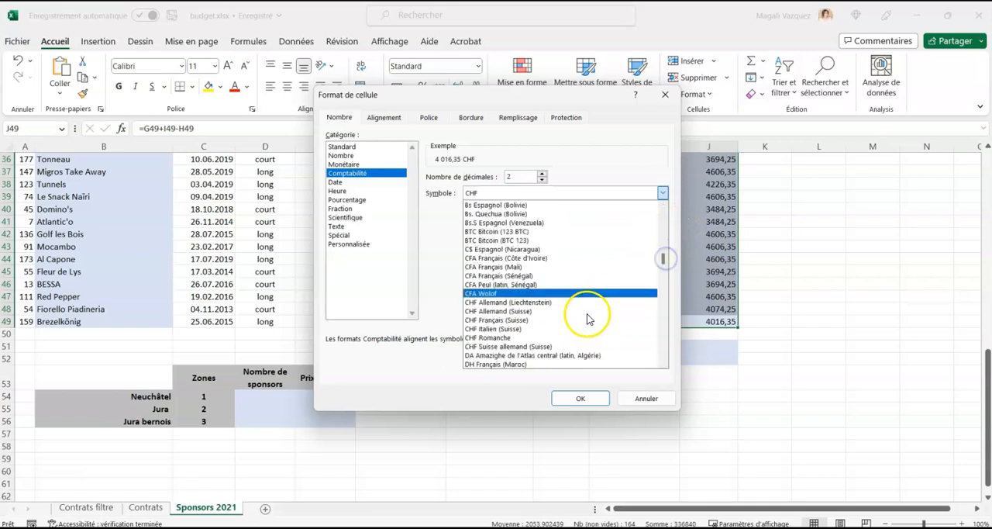
pyautogui.click(537, 311)
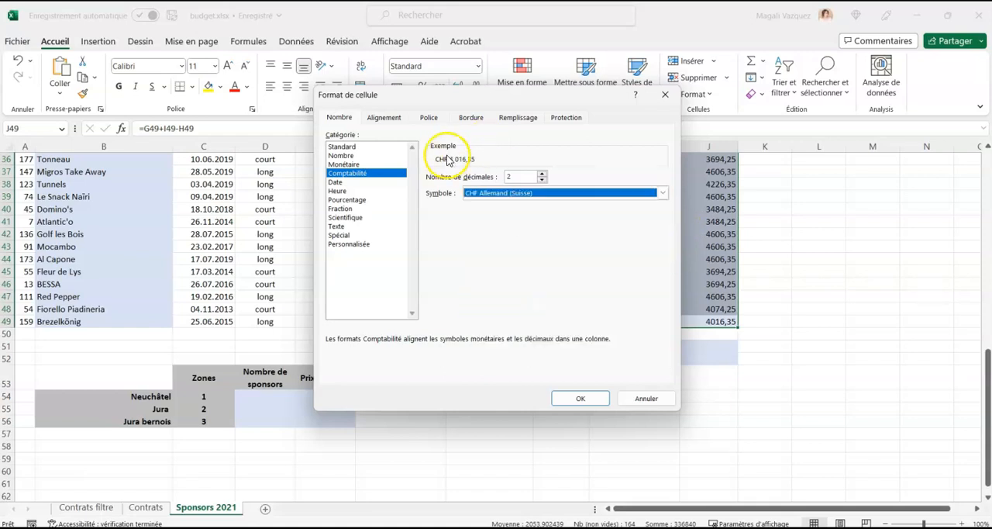
pyautogui.click(579, 399)
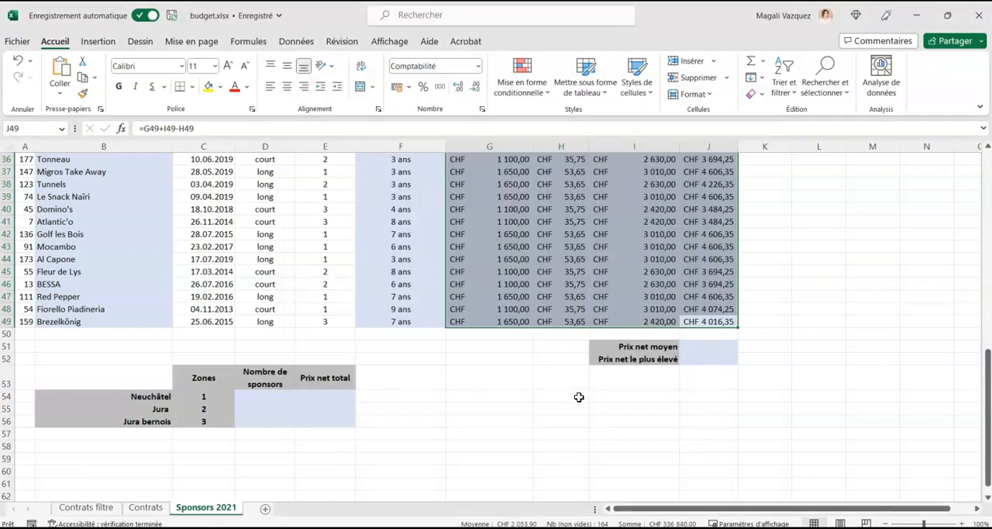
# Format the zone prices D4:D6 and the programme prices J4:J5 as Comptabilité with the symbol CHF Allemand (Suisse).
pyautogui.scroll(12, 804, 374)
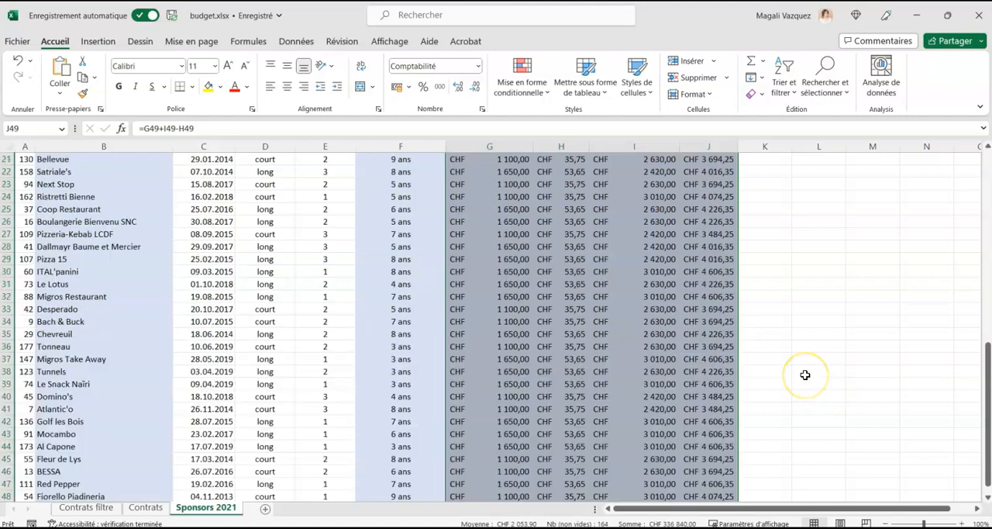
pyautogui.moveTo(284, 201); pyautogui.dragTo(286, 225)
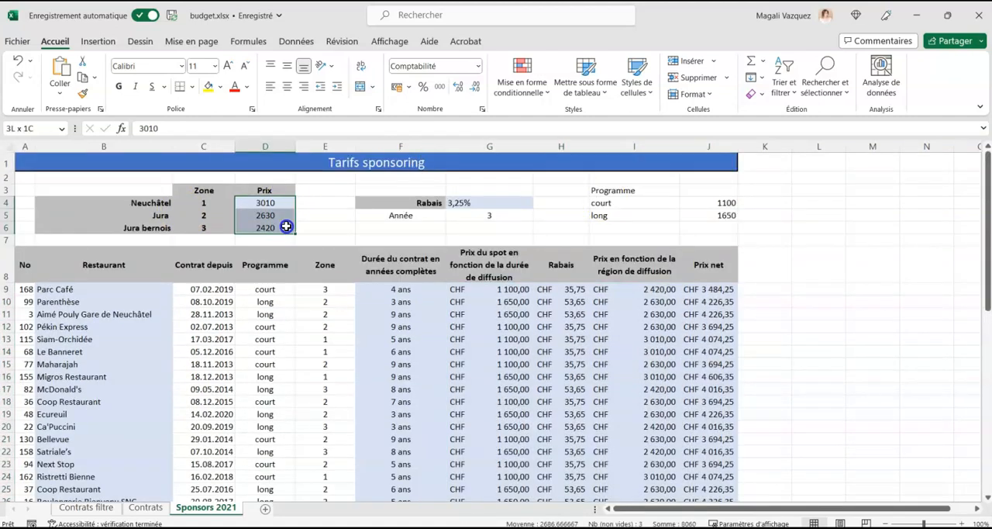
pyautogui.keyDown('ctrl'); pyautogui.click(727, 206); pyautogui.keyUp('ctrl')
pyautogui.moveTo(727, 209); pyautogui.dragTo(727, 216)
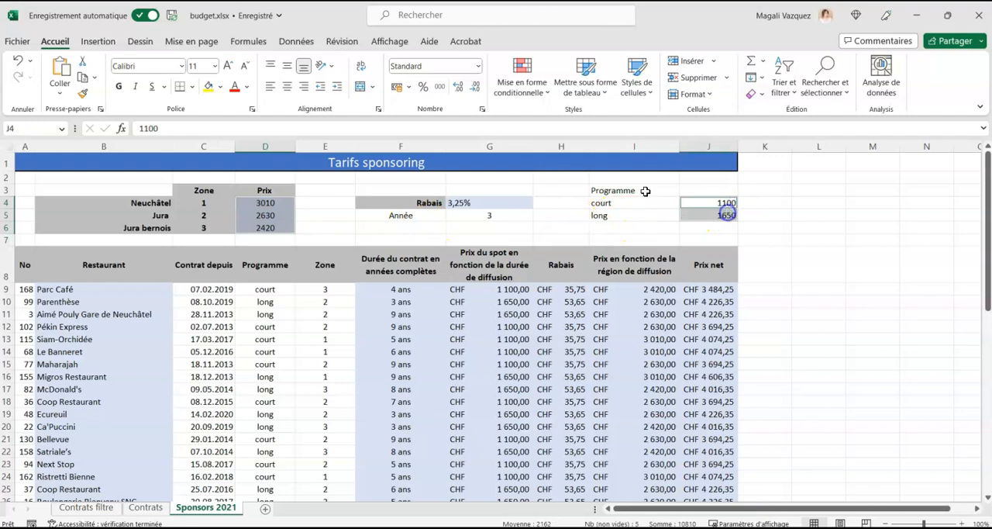
pyautogui.click(477, 66)
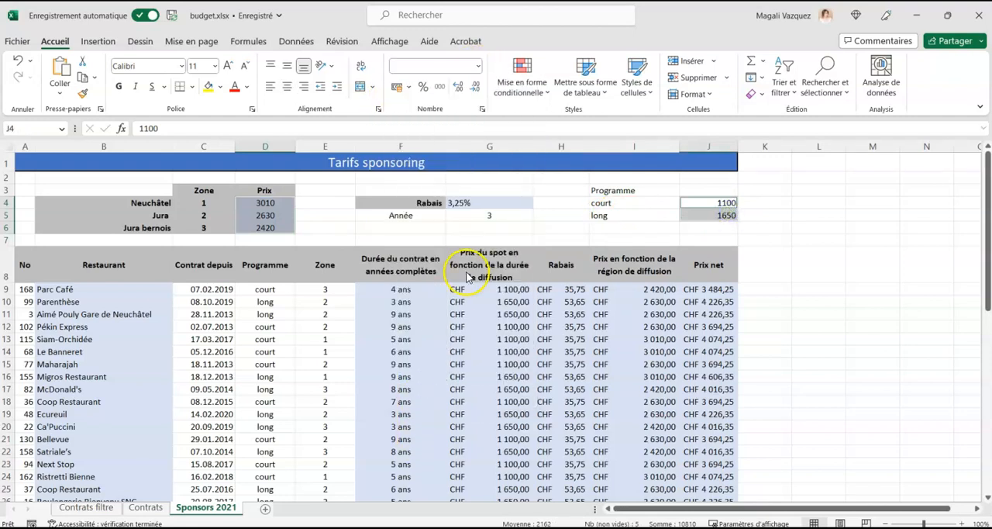
pyautogui.hotkey('ctrl', '1')
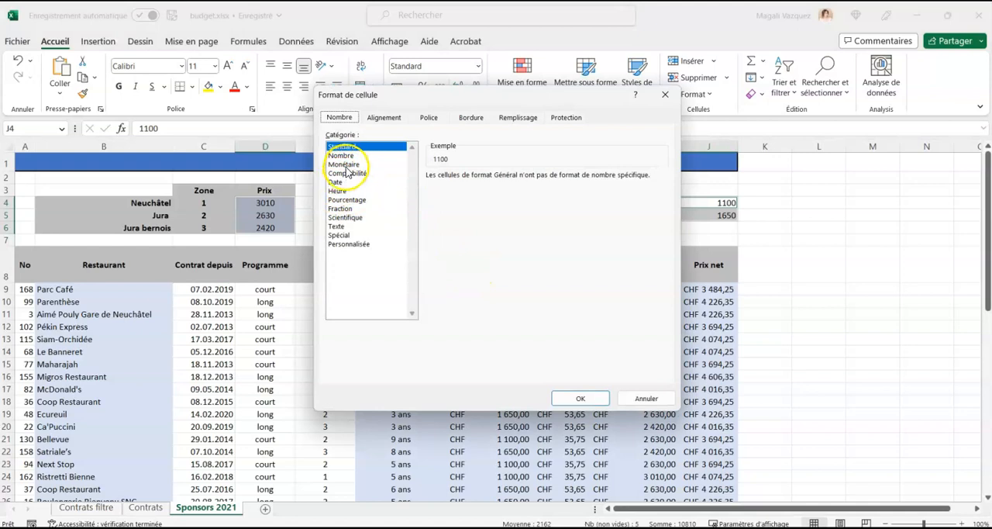
pyautogui.click(347, 173)
pyautogui.click(527, 193)
pyautogui.scroll(-2, 558, 281)
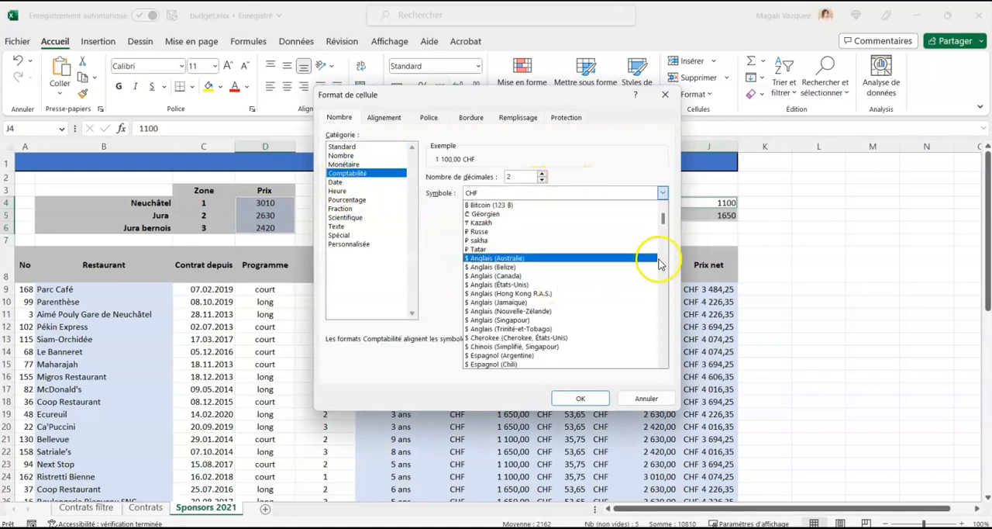
pyautogui.moveTo(666, 220); pyautogui.dragTo(664, 260)
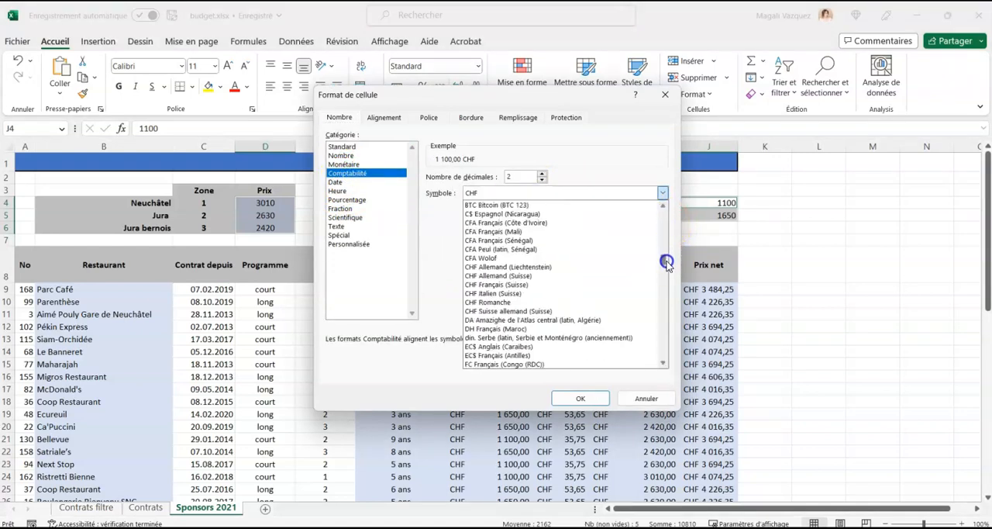
pyautogui.click(482, 276)
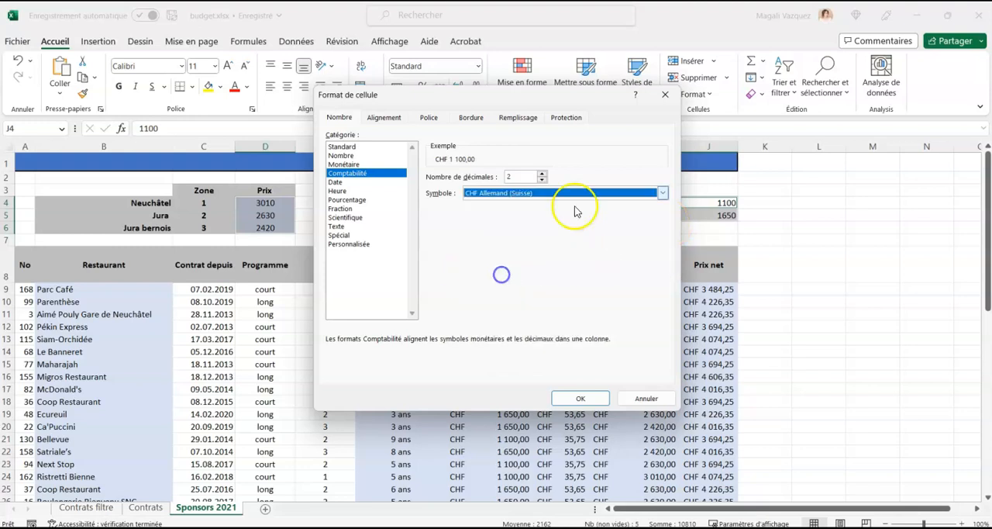
pyautogui.click(580, 398)
pyautogui.click(800, 327)
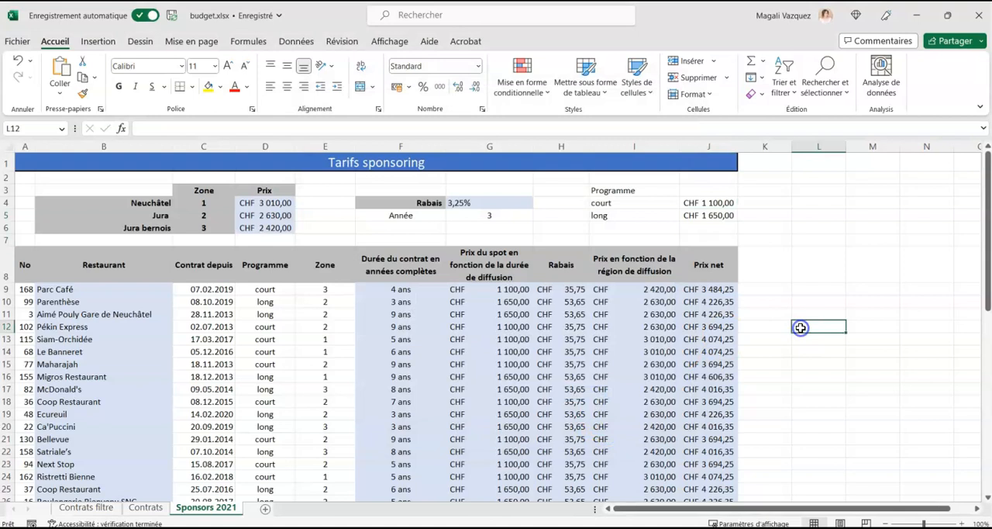
# Start an Entre conditional formatting rule on the contract dates C9:C49.
pyautogui.scroll(-10, 436, 305)
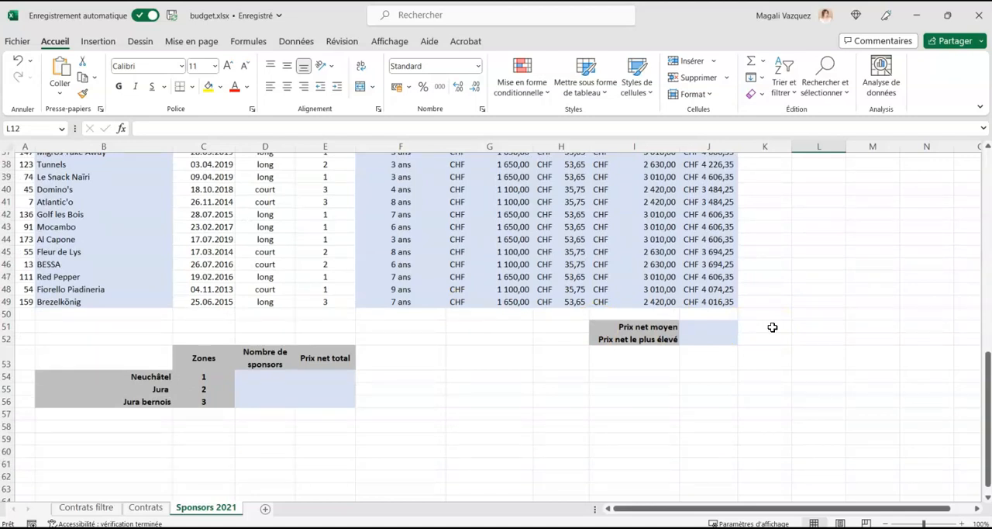
pyautogui.click(376, 299)
pyautogui.scroll(2, 372, 295)
pyautogui.moveTo(213, 379); pyautogui.dragTo(215, 209)
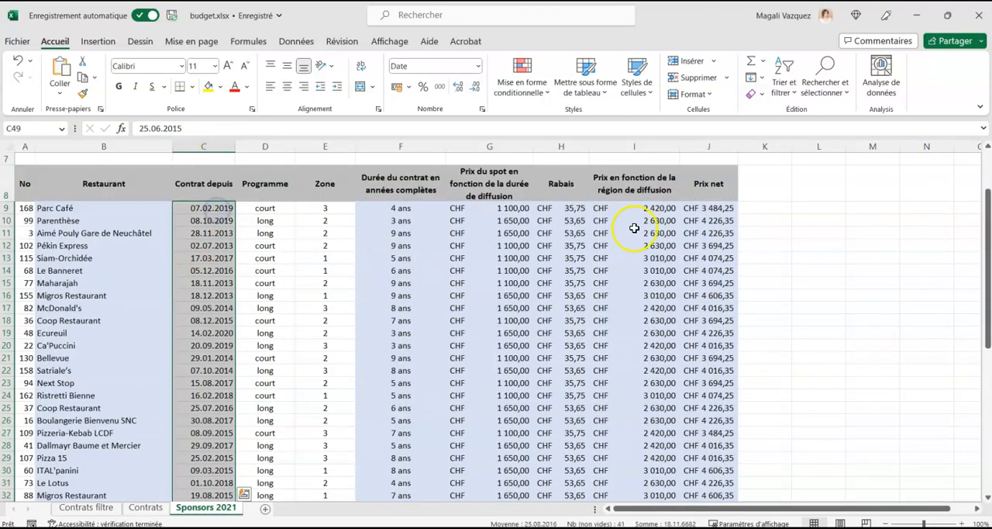
pyautogui.click(523, 74)
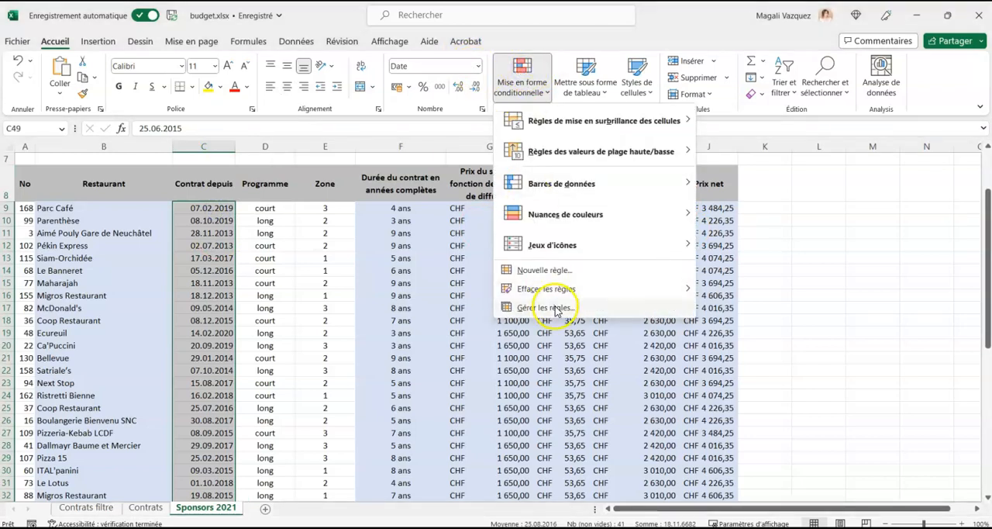
pyautogui.click(571, 132)
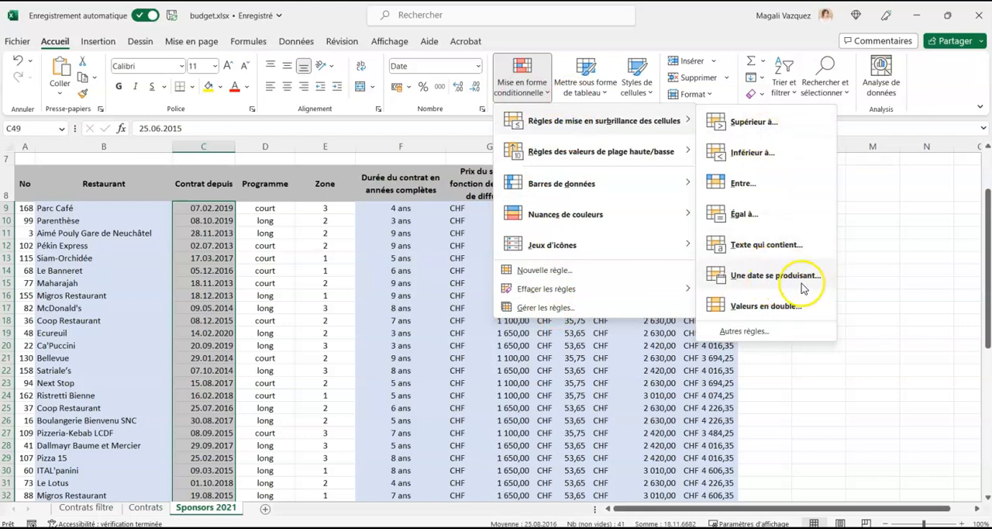
pyautogui.click(764, 183)
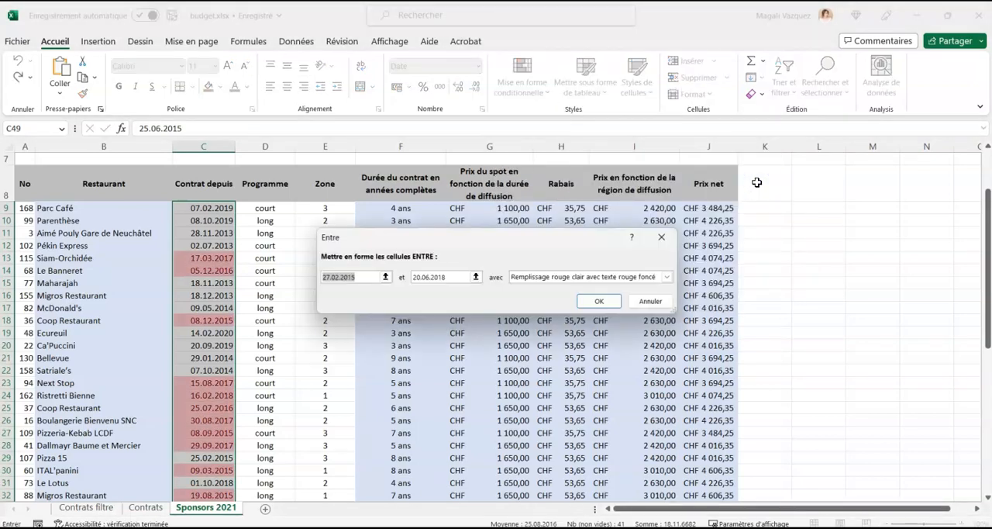
# Set the lower date limit of the Entre rule to 01.01.2019.
pyautogui.click(325, 277)
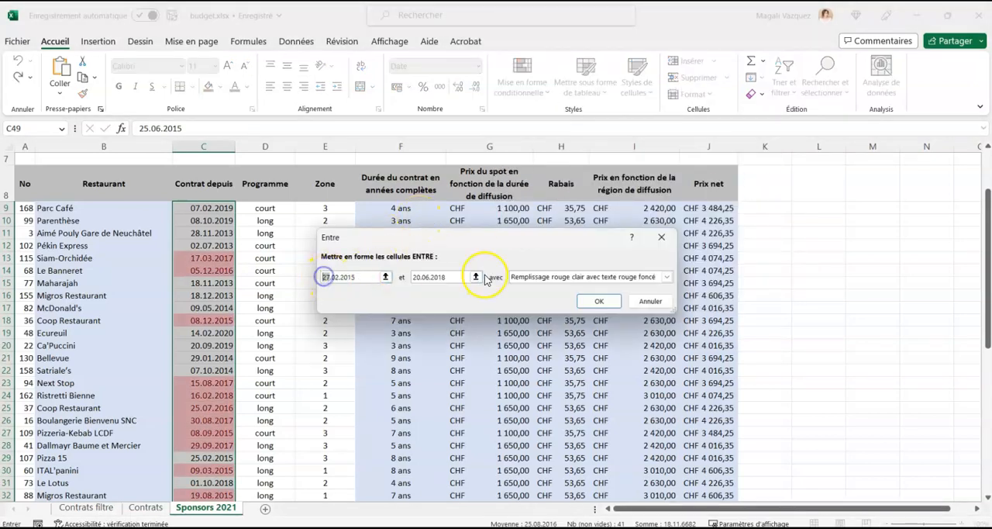
pyautogui.press('BackSpace')
pyautogui.write('0')
pyautogui.press('Right')
pyautogui.press('Right')
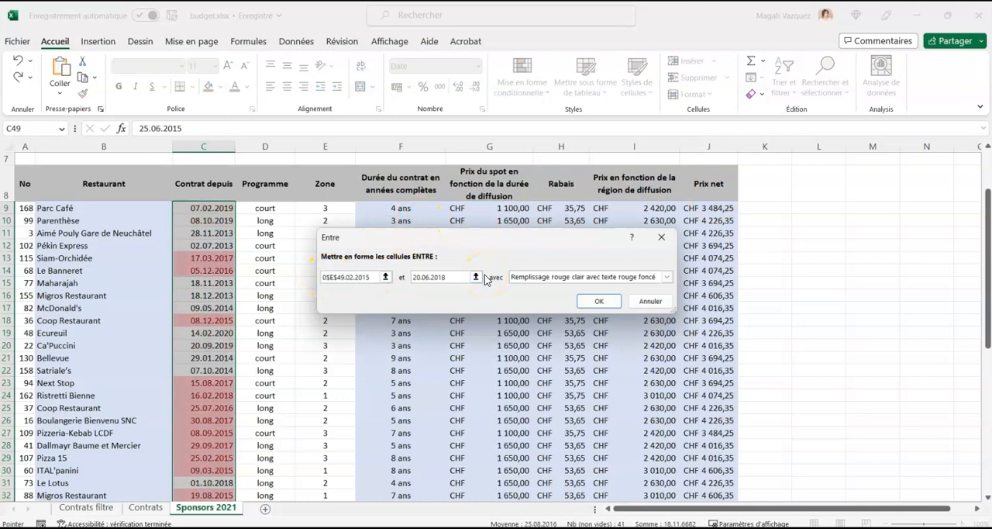
pyautogui.press('BackSpace')
pyautogui.write('5')
pyautogui.press('BackSpace')
pyautogui.write('1')
pyautogui.press('Right')
pyautogui.press('BackSpace')
pyautogui.press('BackSpace')
pyautogui.press('BackSpace')
pyautogui.press('BackSpace')
pyautogui.press('BackSpace')
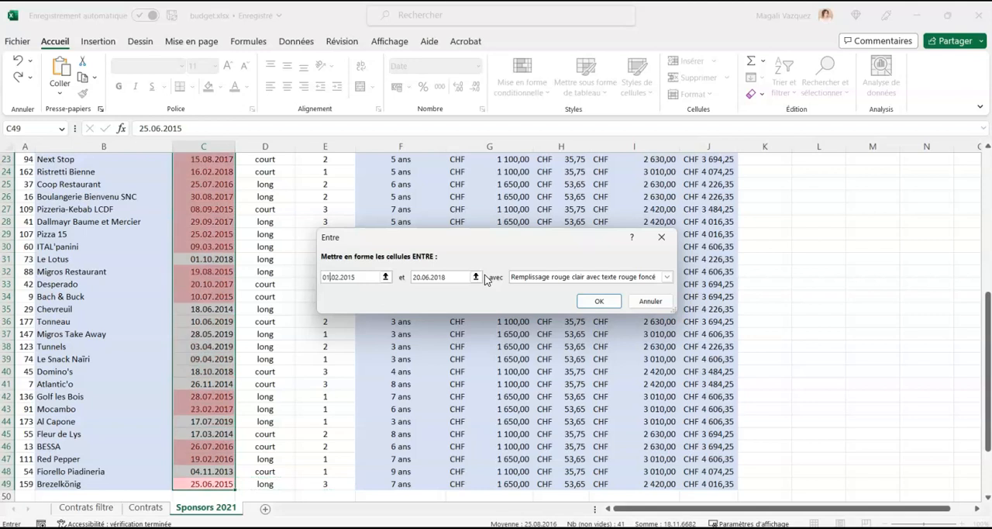
pyautogui.click(340, 278)
pyautogui.press('BackSpace')
pyautogui.write('1')
pyautogui.press('BackSpace')
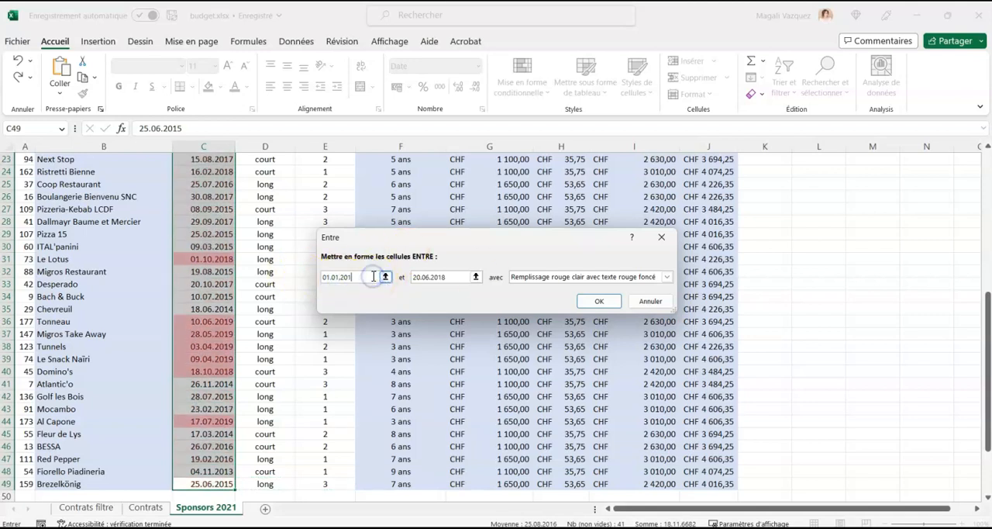
pyautogui.write('9')
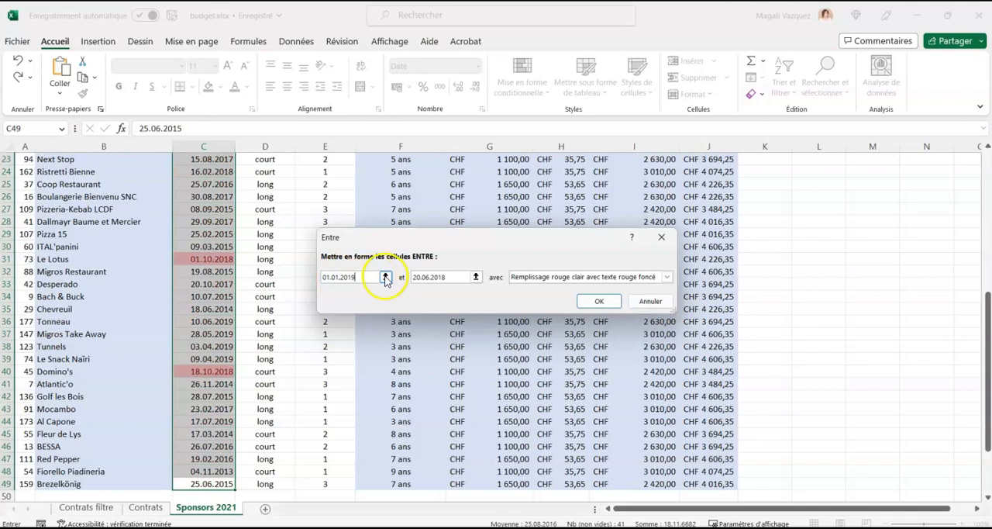
# Set the upper date limit of the Entre rule to 21.12.2019.
pyautogui.click(419, 276)
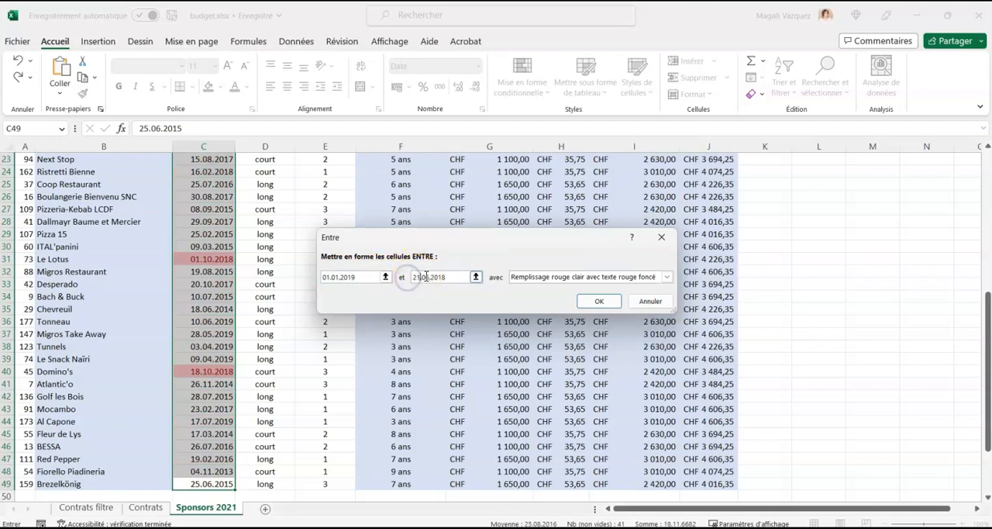
pyautogui.press('BackSpace')
pyautogui.press('BackSpace')
pyautogui.write('12')
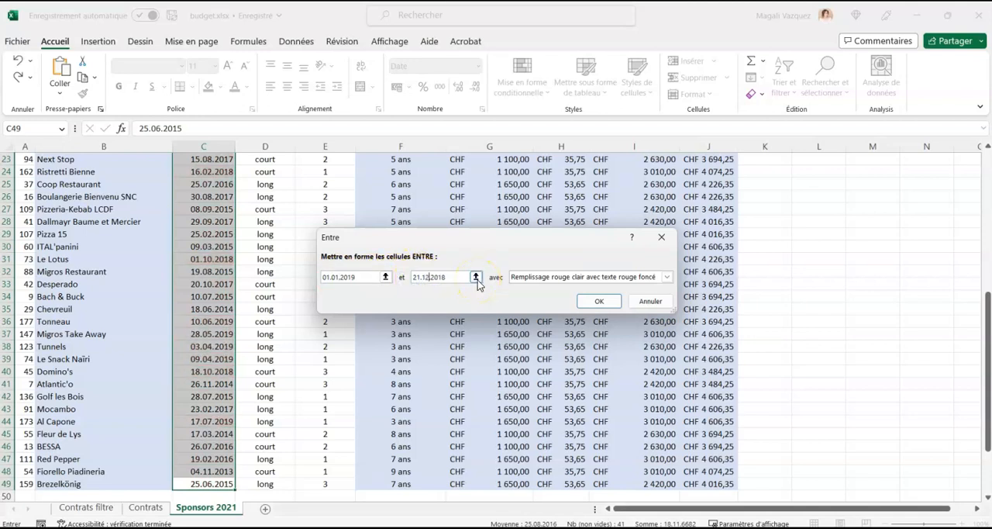
pyautogui.press('BackSpace')
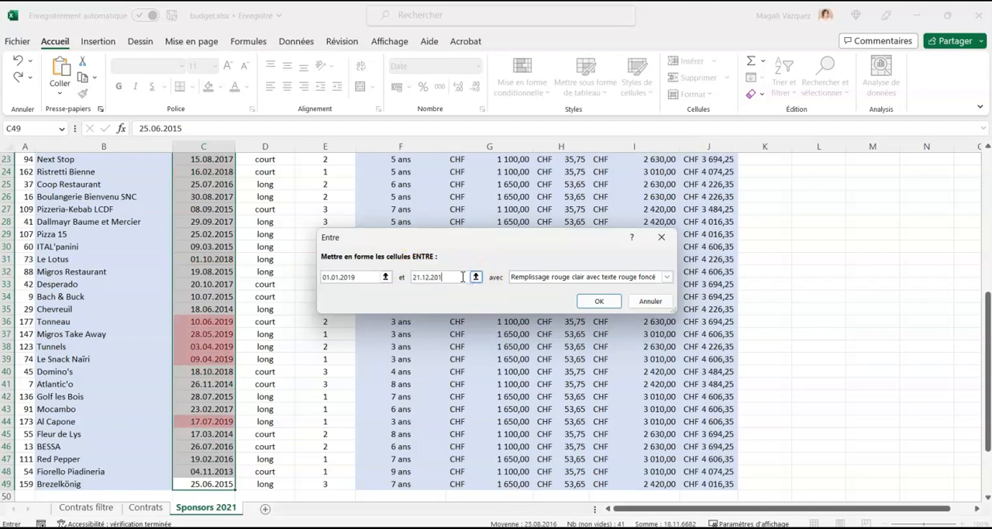
# Give the rule the format Remplissage vert avec texte vert foncé and apply it to the contract dates.
pyautogui.click(523, 277)
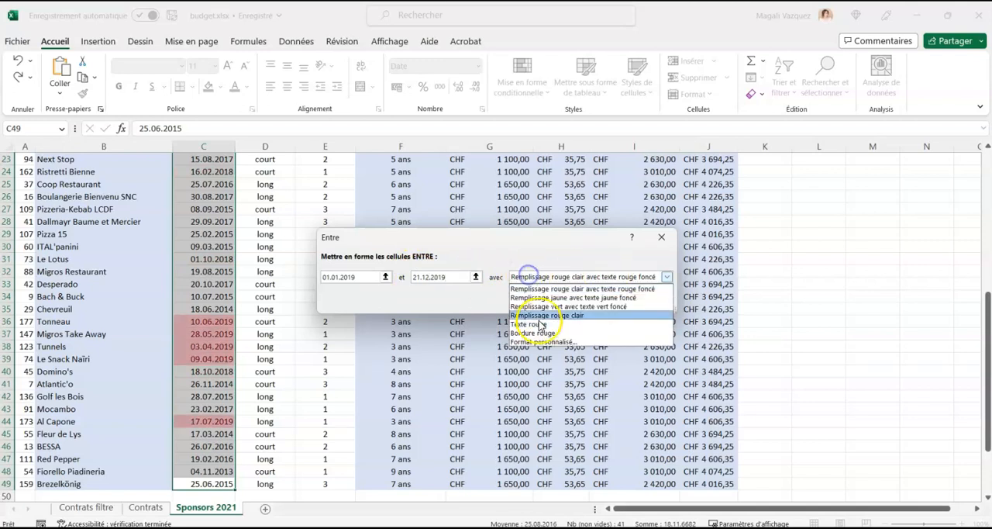
pyautogui.click(544, 307)
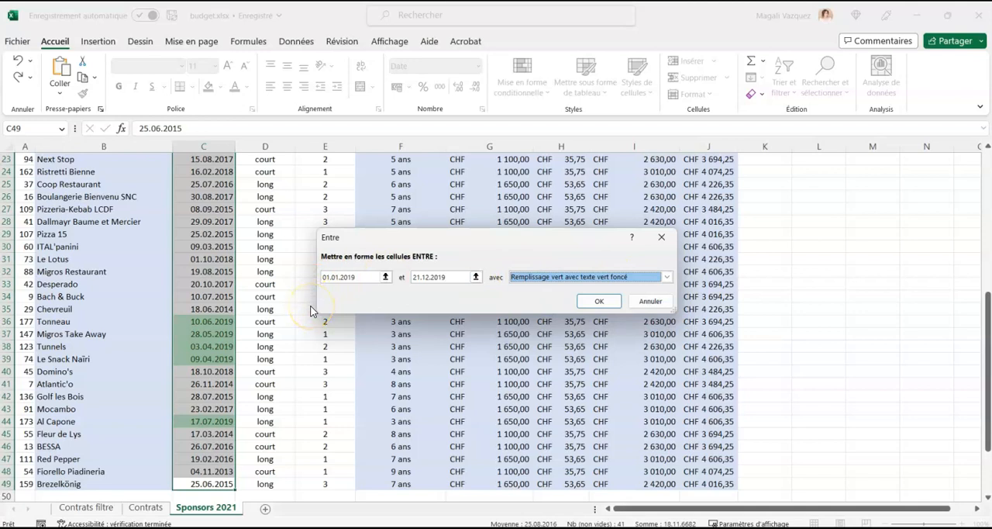
pyautogui.click(598, 300)
pyautogui.scroll(5, 492, 318)
pyautogui.scroll(3, 492, 319)
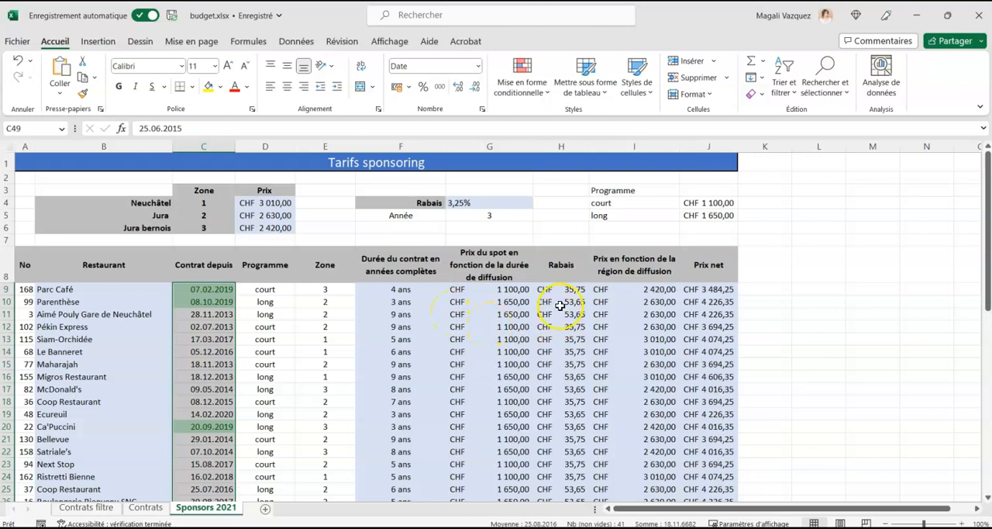
# Calculate the average net price in J51 with the MOYENNE function over J9:J49.
pyautogui.scroll(-13, 709, 313)
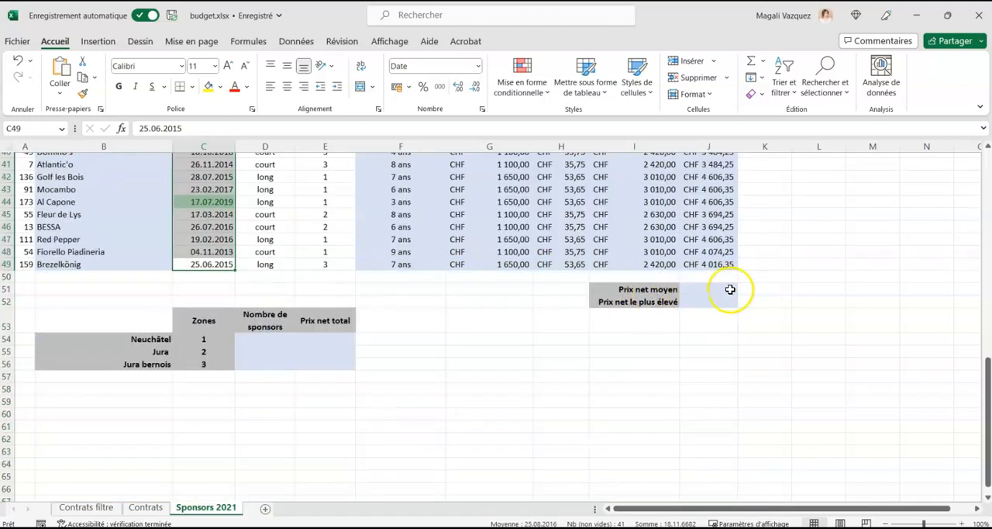
pyautogui.click(729, 289)
pyautogui.write('=moyenne(')
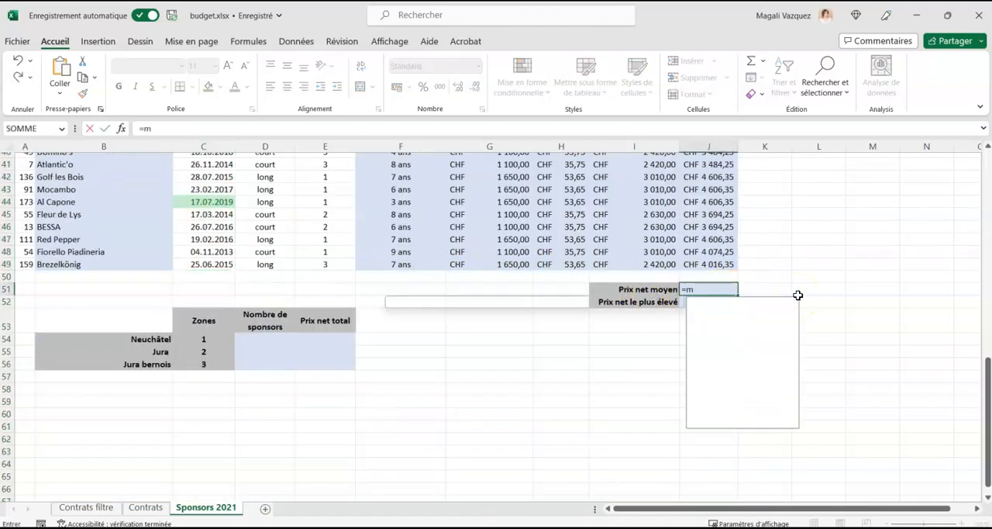
pyautogui.moveTo(702, 266); pyautogui.dragTo(705, 205)
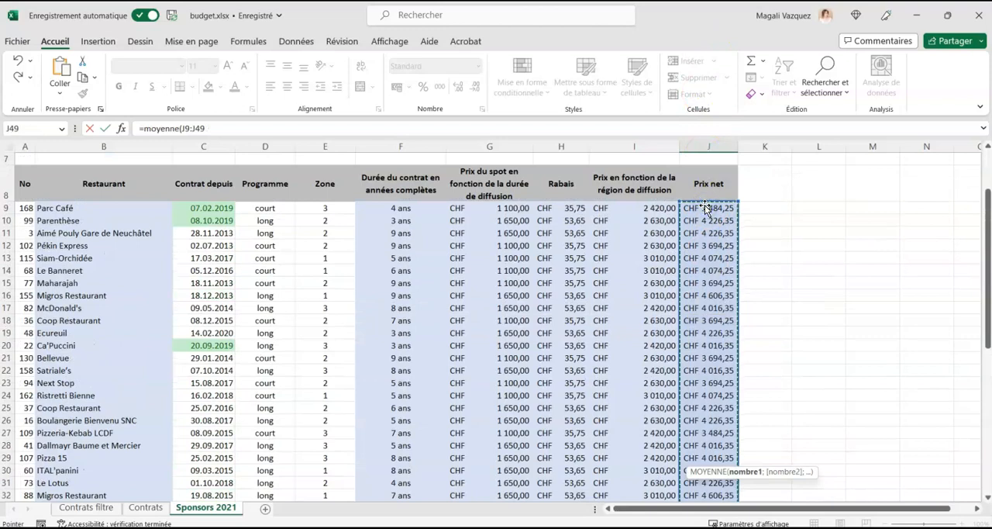
pyautogui.scroll(-12, 720, 221)
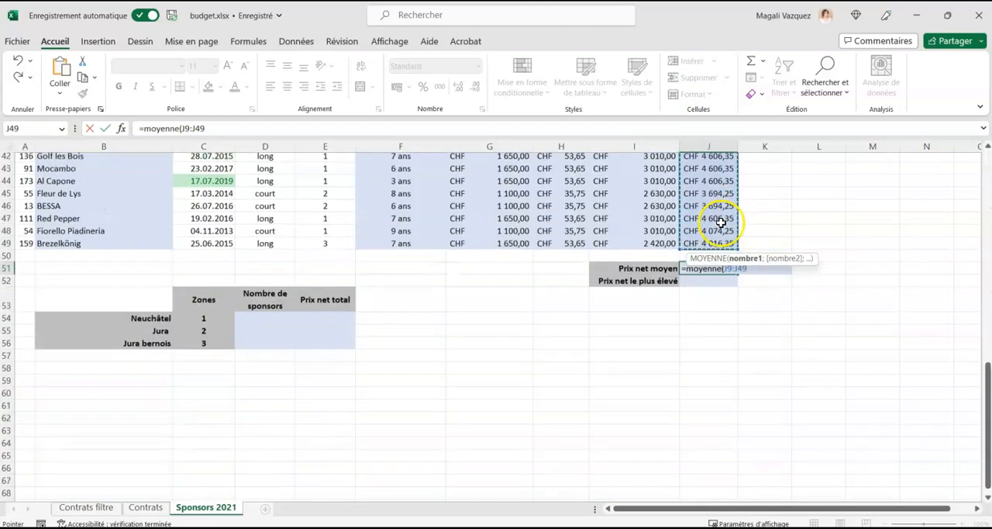
pyautogui.scroll(1, 721, 223)
pyautogui.press('Return')
# Calculate the highest net price in J52 with the MAX function over J9:J49.
pyautogui.write('=')
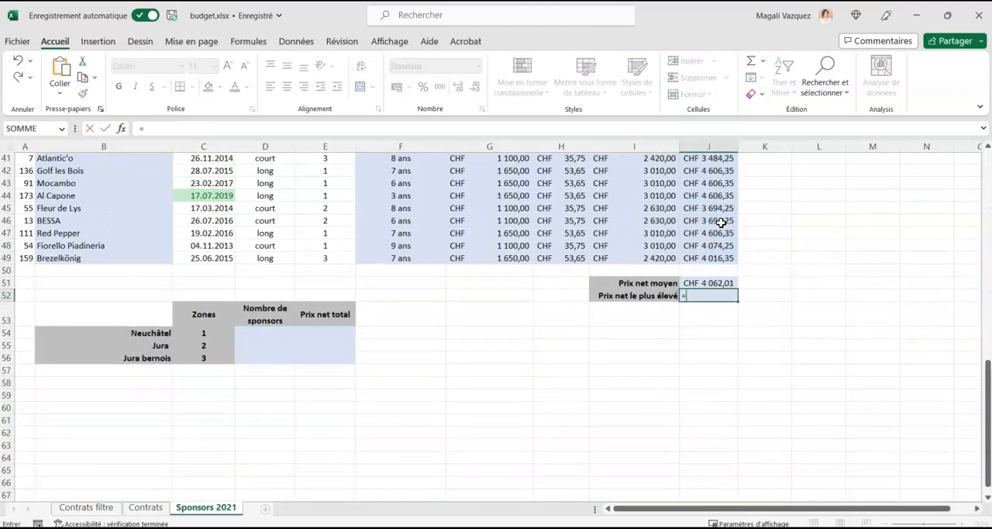
pyautogui.write('max(')
pyautogui.moveTo(704, 258); pyautogui.dragTo(709, 206)
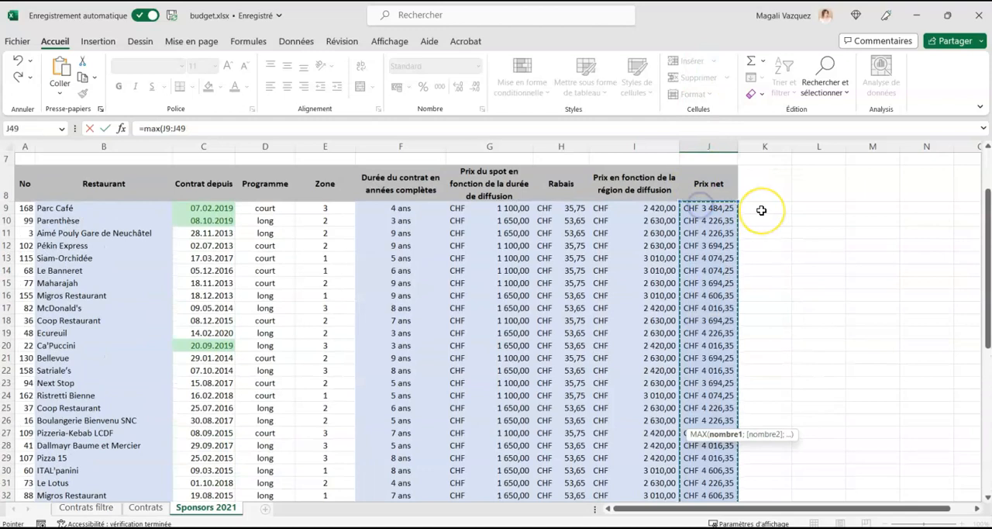
pyautogui.press('Return')
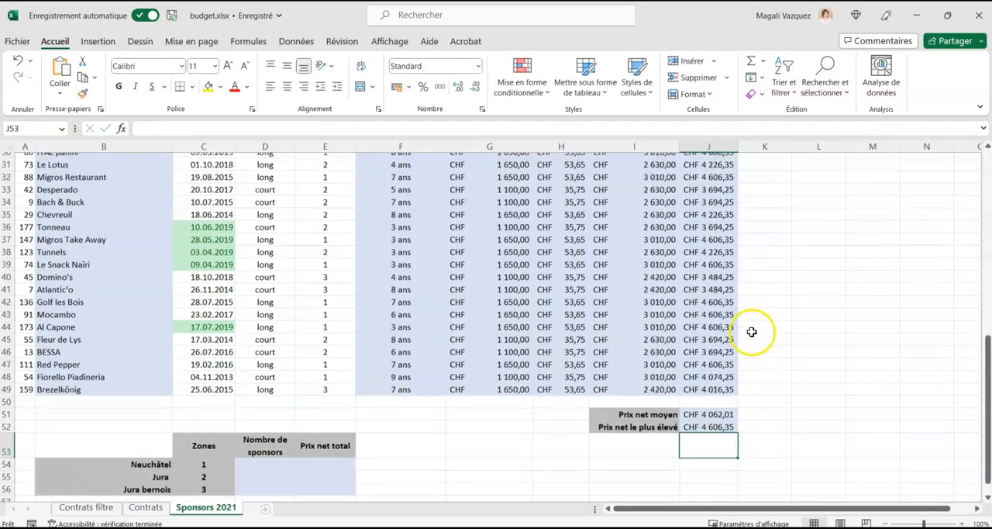
pyautogui.scroll(-1, 752, 332)
pyautogui.moveTo(705, 371); pyautogui.dragTo(705, 383)
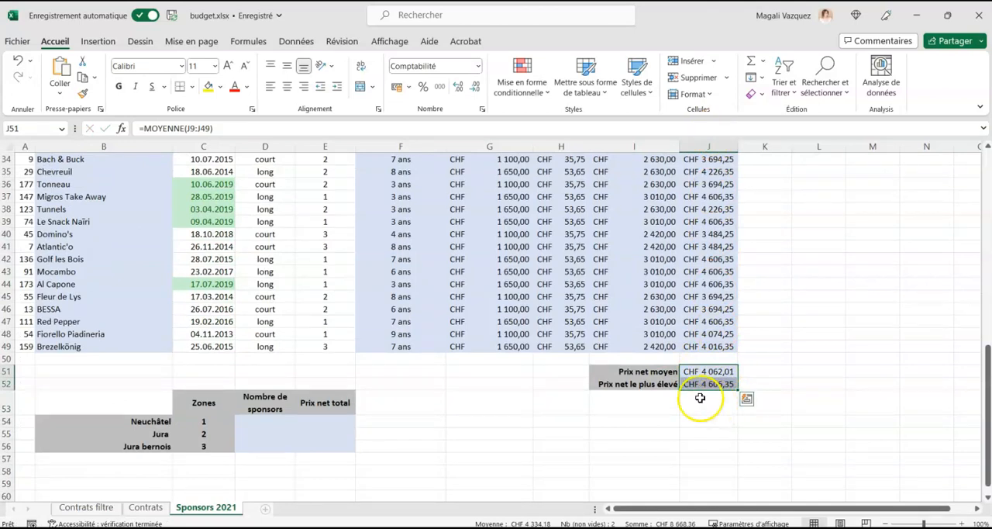
pyautogui.click(432, 399)
# Count the Neuchâtel sponsors in D54 with NB.SI over the fixed zone range $E$9:$E$49 and the criterion C54.
pyautogui.click(255, 421)
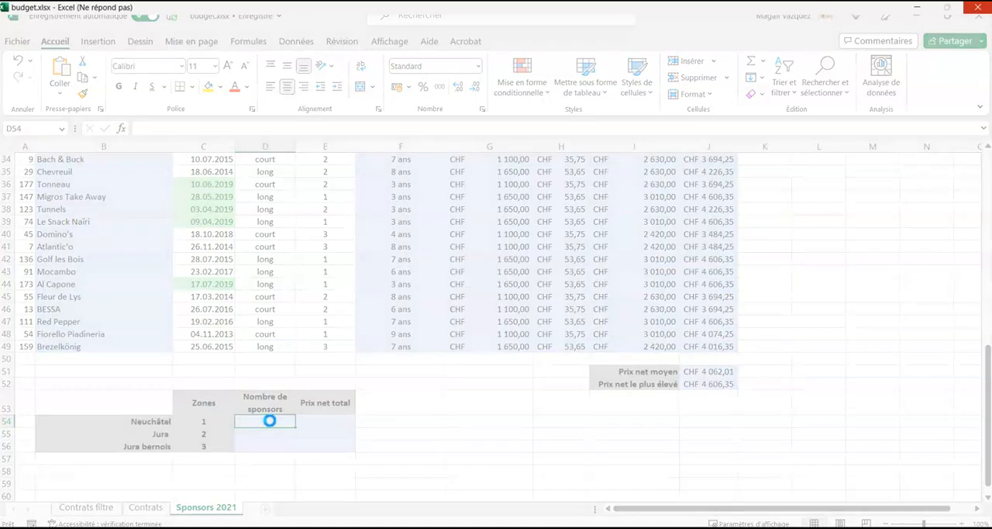
pyautogui.press('Left')
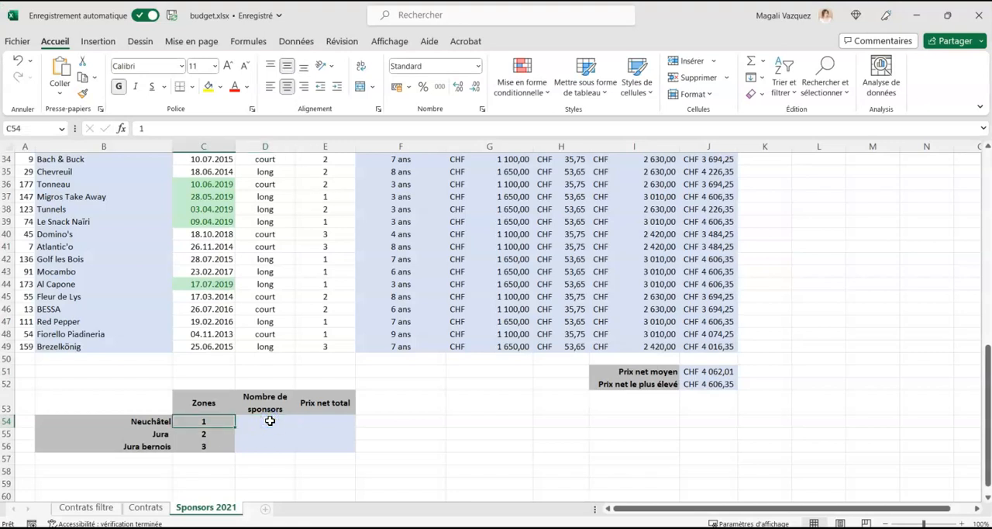
pyautogui.click(270, 420)
pyautogui.write('=n')
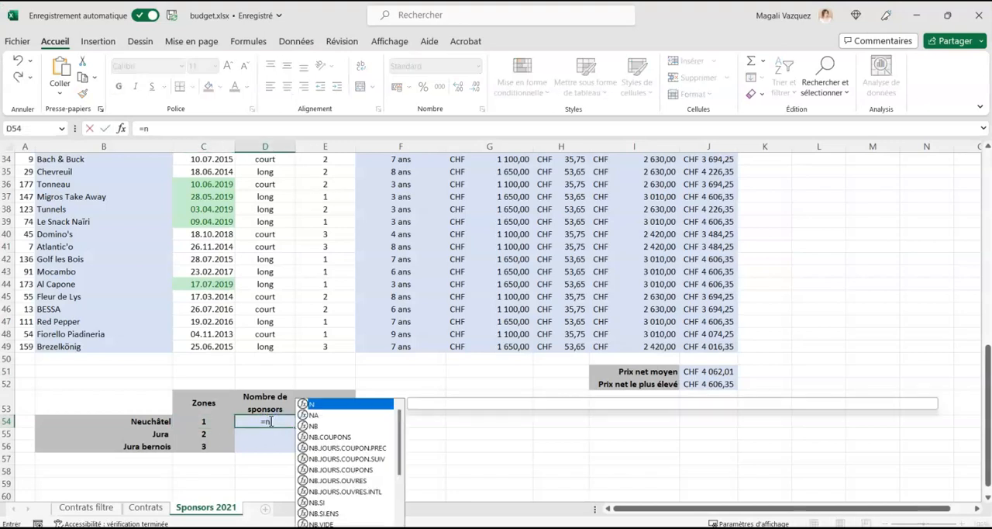
pyautogui.write('b.si(')
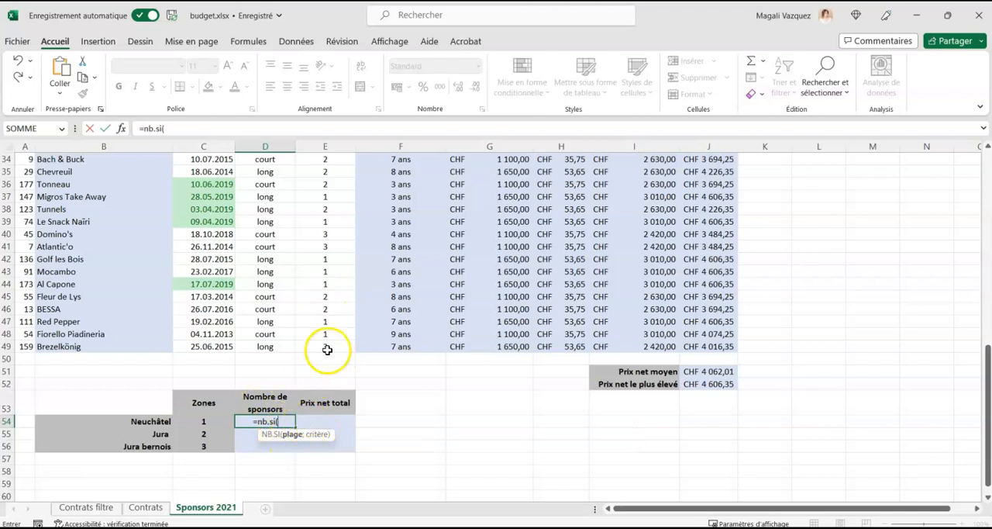
pyautogui.moveTo(329, 345); pyautogui.dragTo(325, 213)
pyautogui.press('F4')
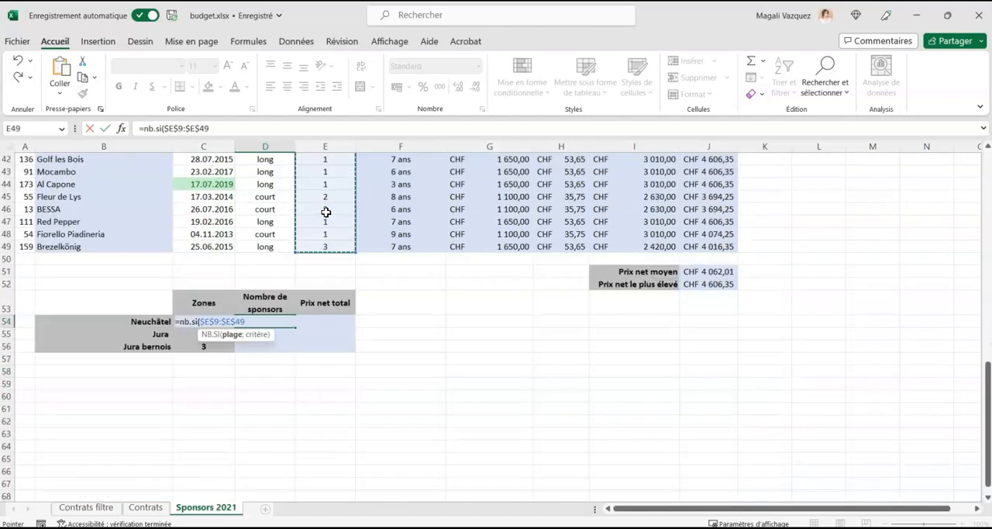
pyautogui.write(';')
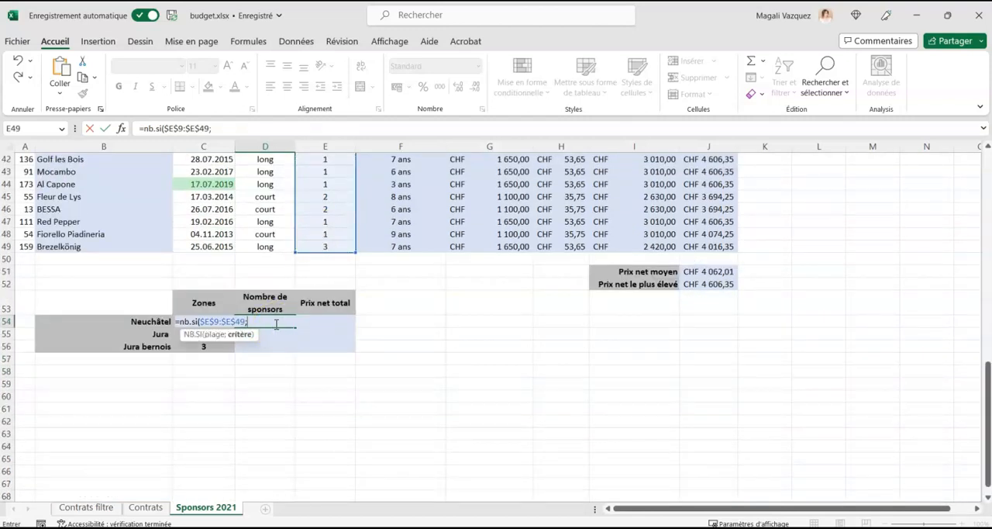
pyautogui.click(177, 321)
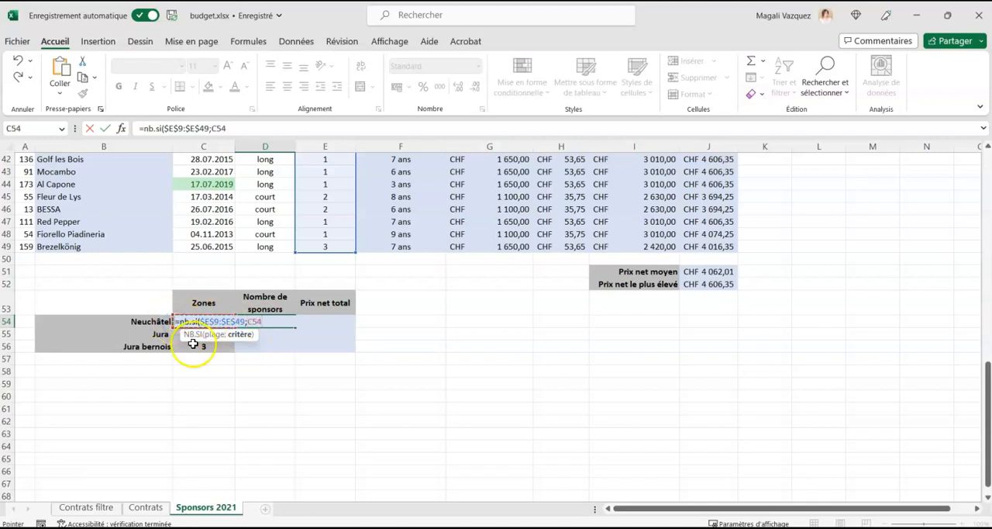
pyautogui.press('Return')
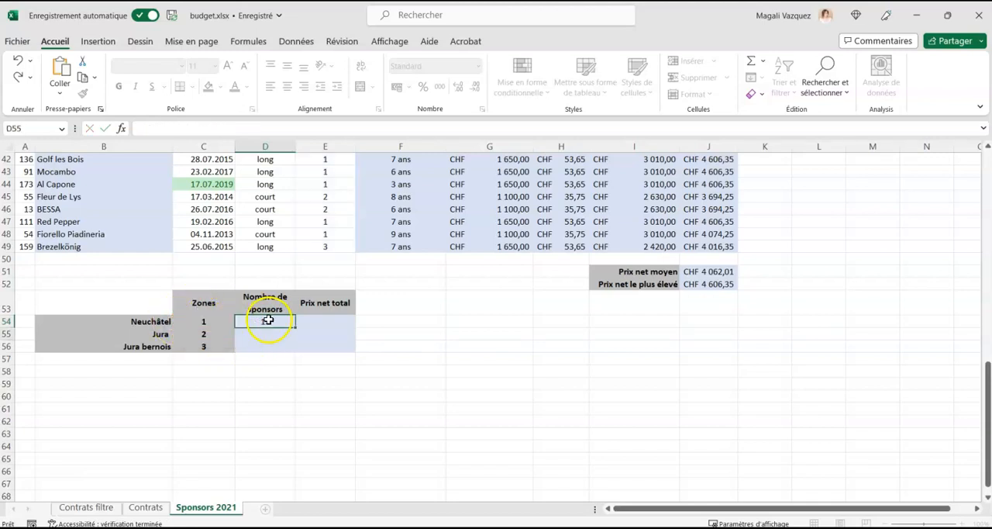
# Fill the sponsor count formula from D54 down to D56 and check the references in the copied formula.
pyautogui.click(261, 321)
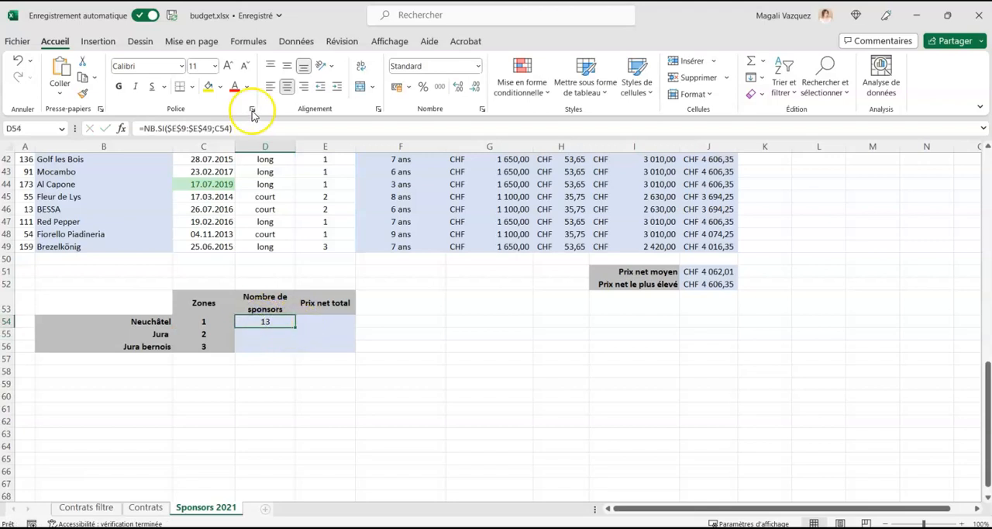
pyautogui.click(229, 130)
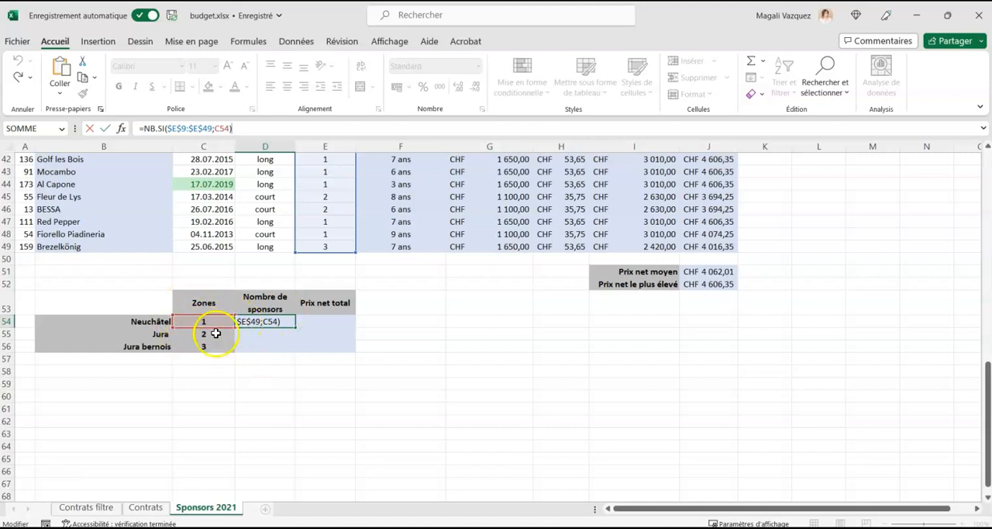
pyautogui.press('Return')
pyautogui.click(264, 321)
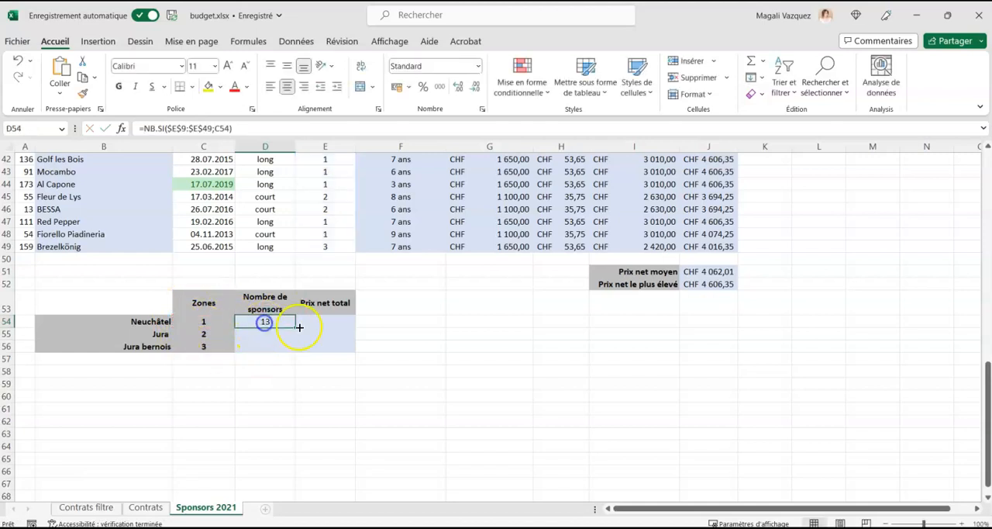
pyautogui.moveTo(294, 326); pyautogui.dragTo(294, 352)
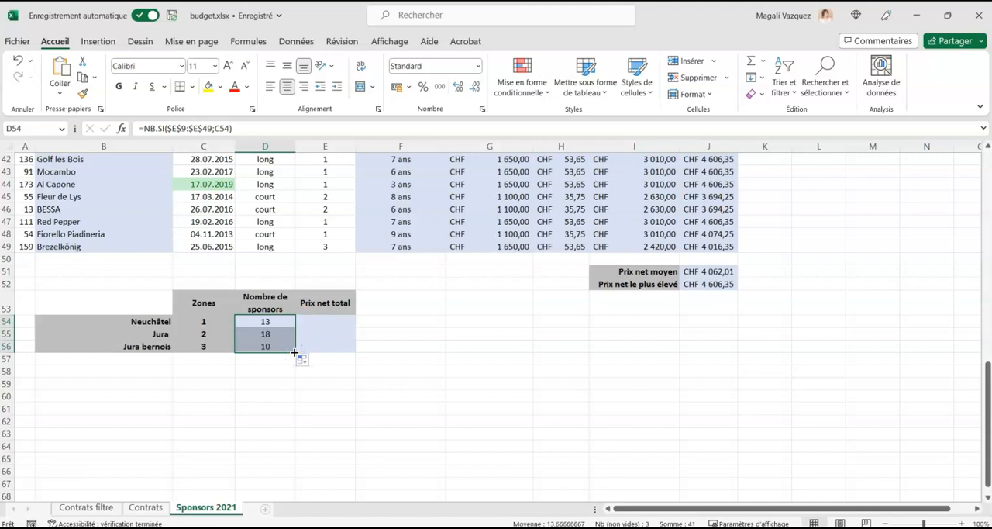
pyautogui.click(268, 346)
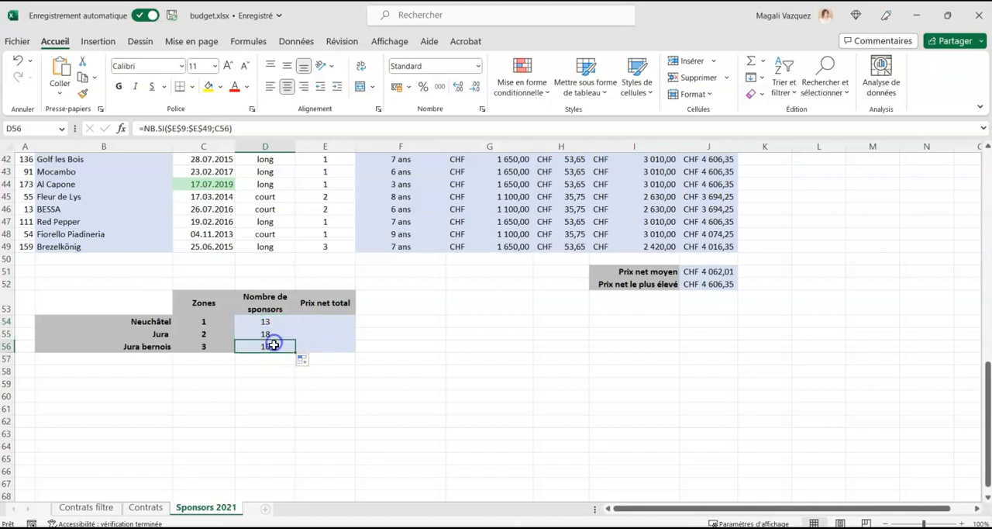
pyautogui.doubleClick(268, 346)
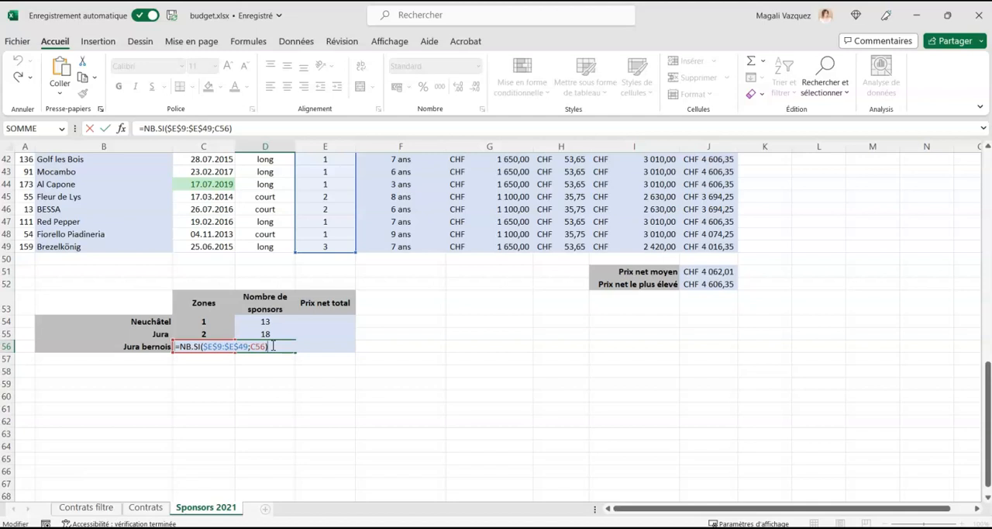
pyautogui.press('Return')
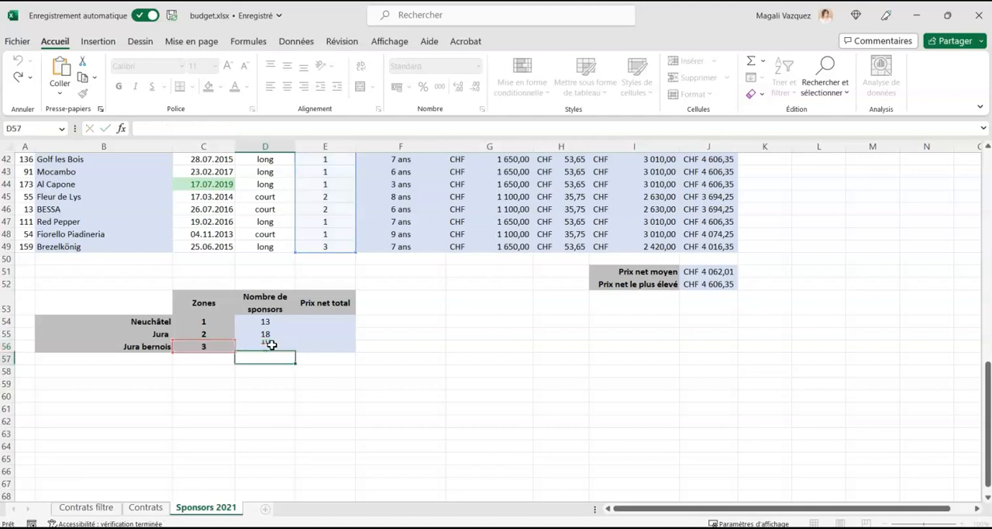
# Start a SOMME.SI formula in E54 with the fixed zone range $E$9:$E$49.
pyautogui.click(338, 321)
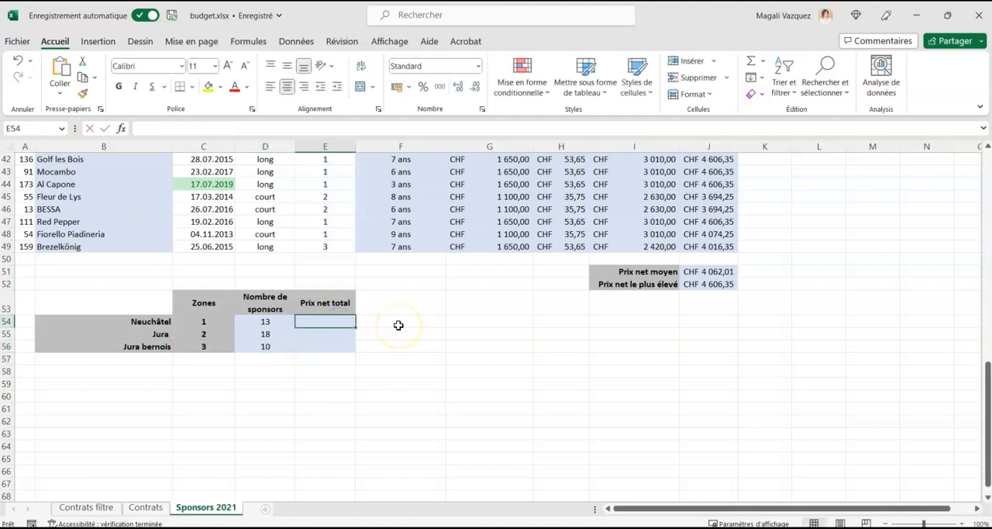
pyautogui.write('=somme.si')
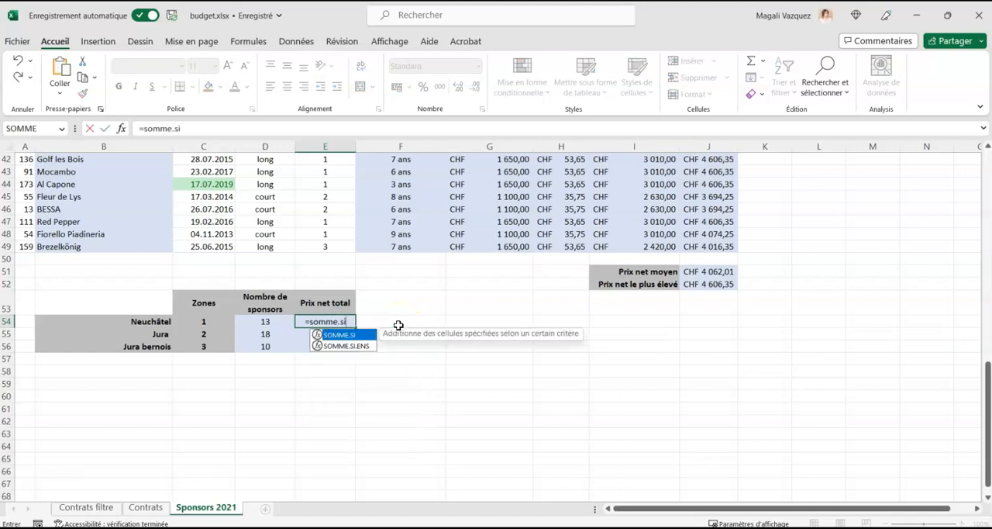
pyautogui.write('(')
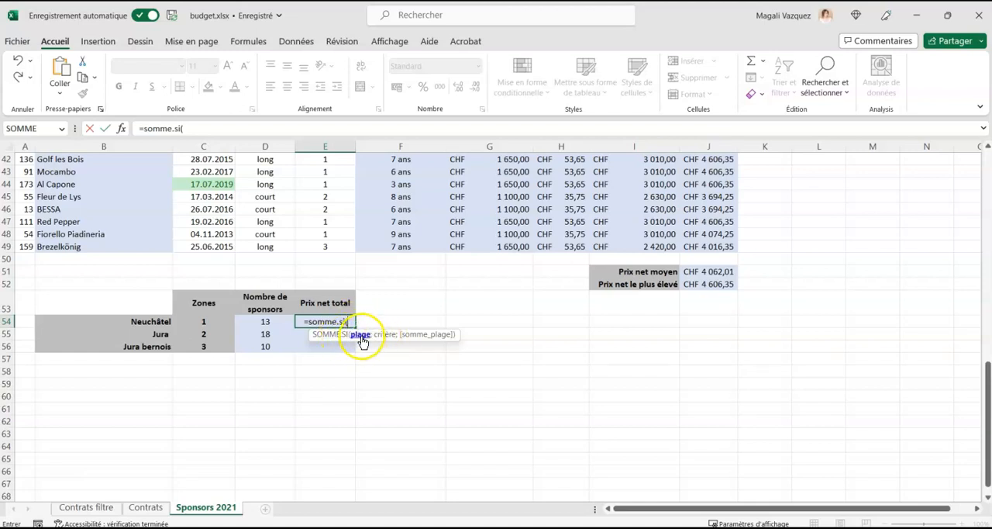
pyautogui.moveTo(338, 245); pyautogui.dragTo(338, 18)
pyautogui.moveTo(330, 198); pyautogui.dragTo(327, 208)
pyautogui.press('F4')
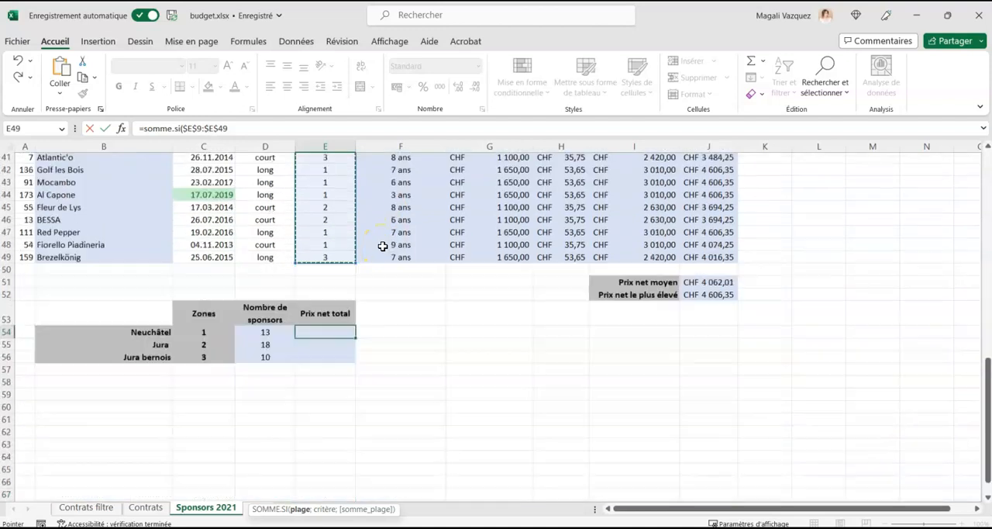
pyautogui.write(';')
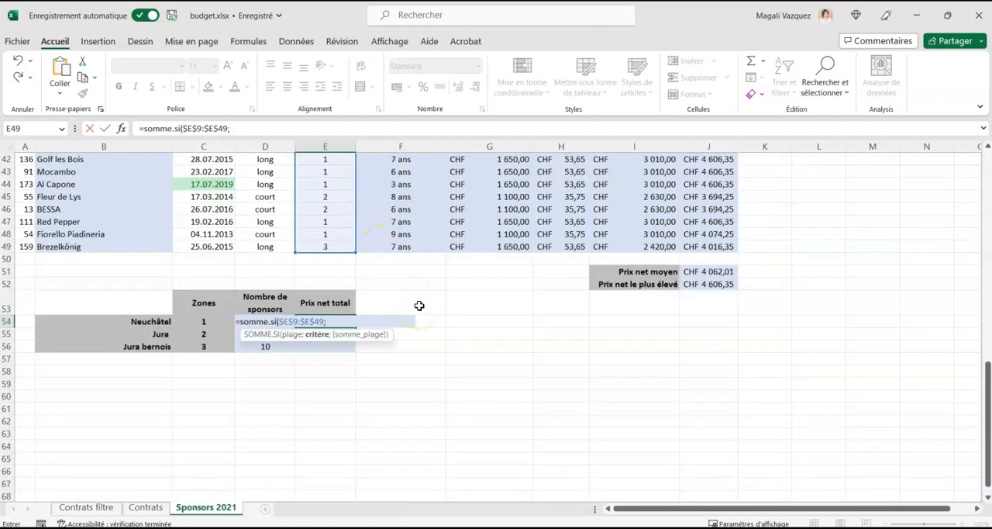
# Complete the E54 formula with the criterion C54 and the fixed sum range $J$9:$J$49, and fill it down to E56.
pyautogui.click(208, 321)
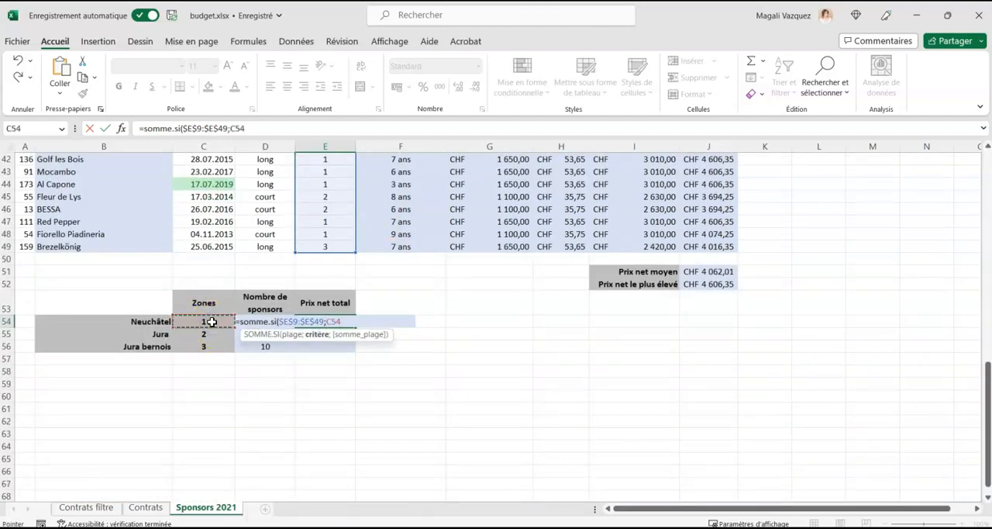
pyautogui.write(';')
pyautogui.moveTo(690, 234); pyautogui.dragTo(708, 247)
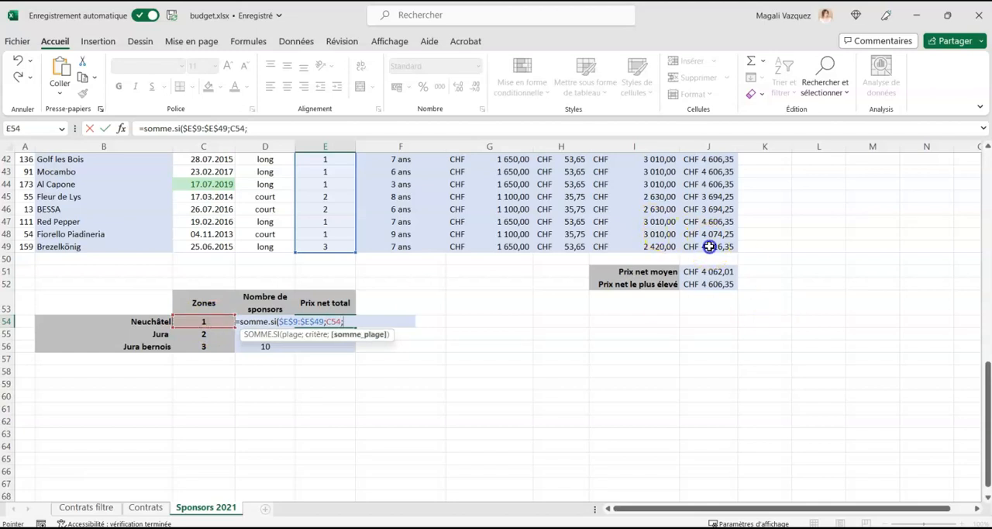
pyautogui.moveTo(701, 63); pyautogui.dragTo(704, 207)
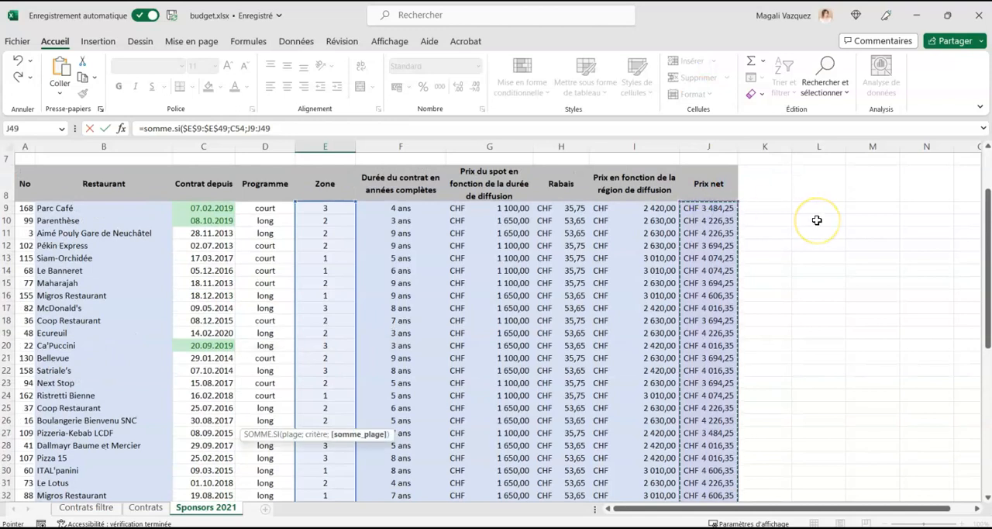
pyautogui.press('F4')
pyautogui.click(392, 321)
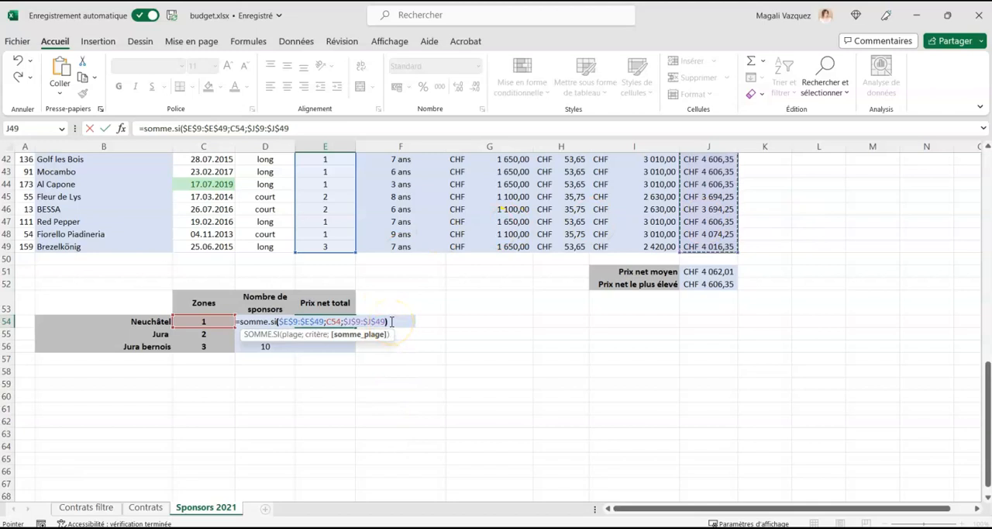
pyautogui.write(')')
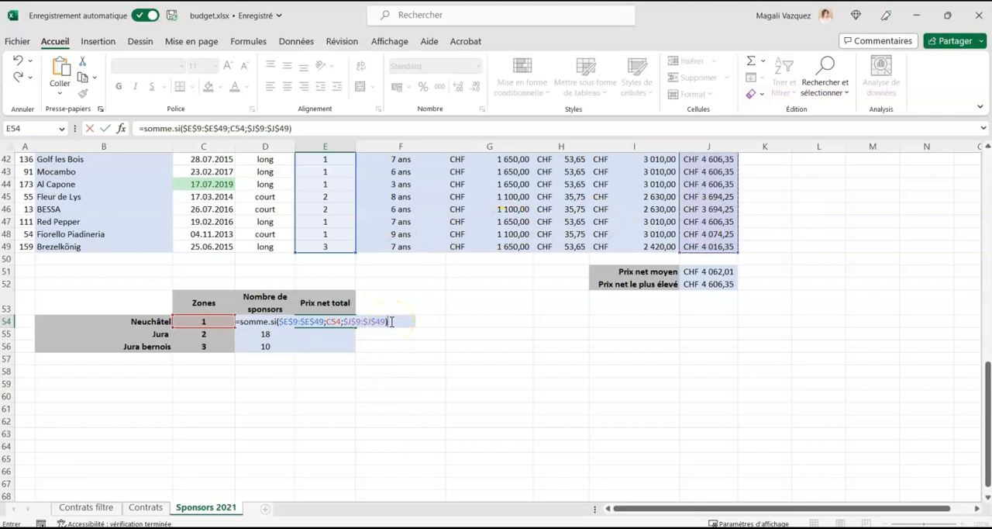
pyautogui.press('Return')
pyautogui.click(351, 320)
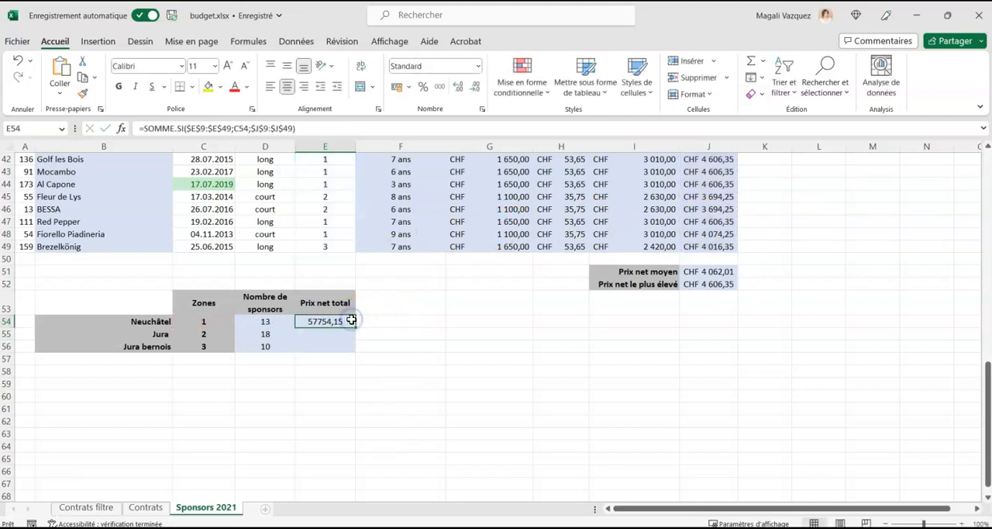
pyautogui.moveTo(351, 320); pyautogui.dragTo(355, 351)
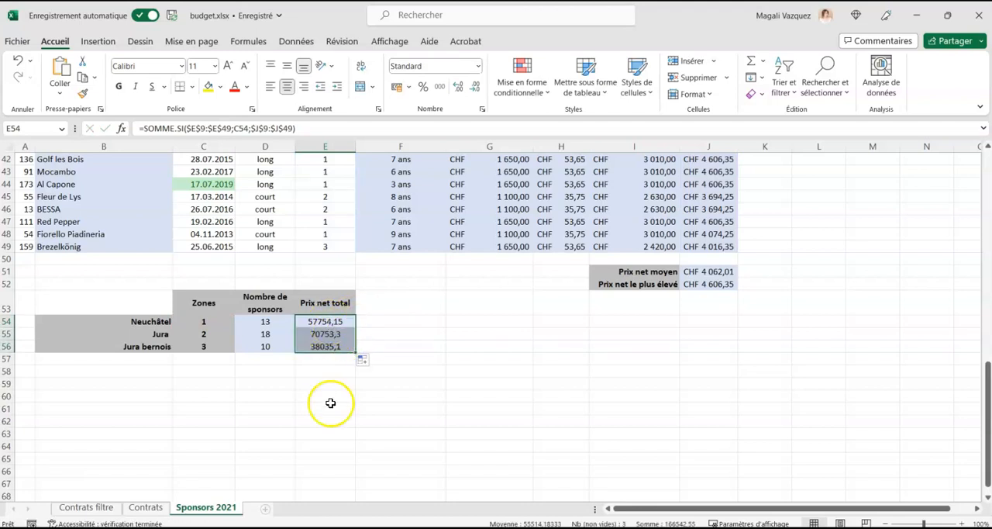
# Copy the CHF accounting format of J49 onto the net totals E54:E56 and widen column E slightly.
pyautogui.click(710, 247)
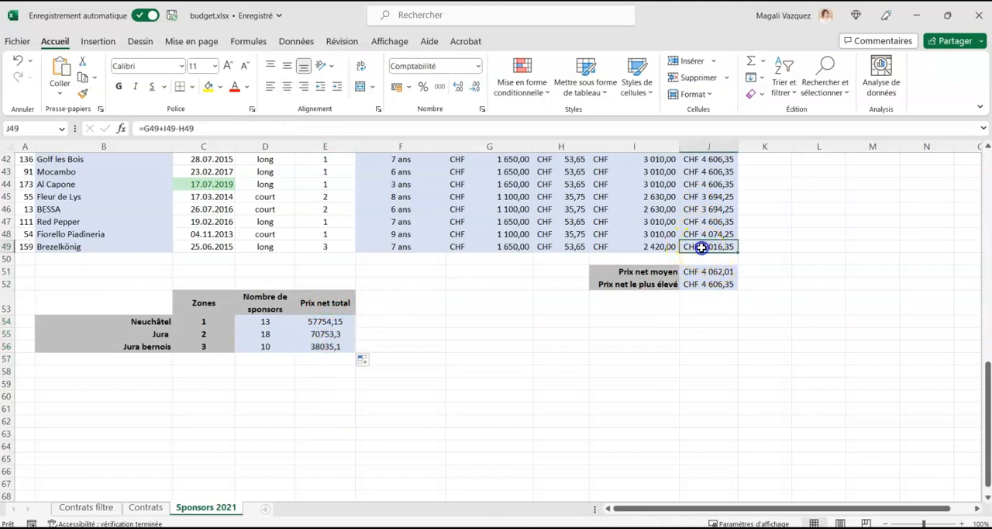
pyautogui.click(83, 93)
pyautogui.moveTo(332, 321); pyautogui.dragTo(333, 349)
pyautogui.moveTo(356, 146); pyautogui.dragTo(366, 146)
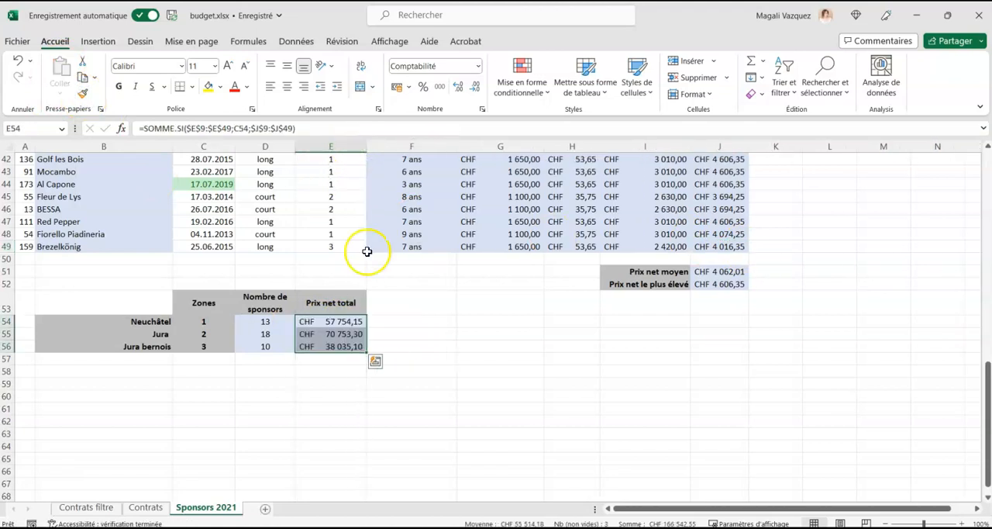
pyautogui.click(414, 349)
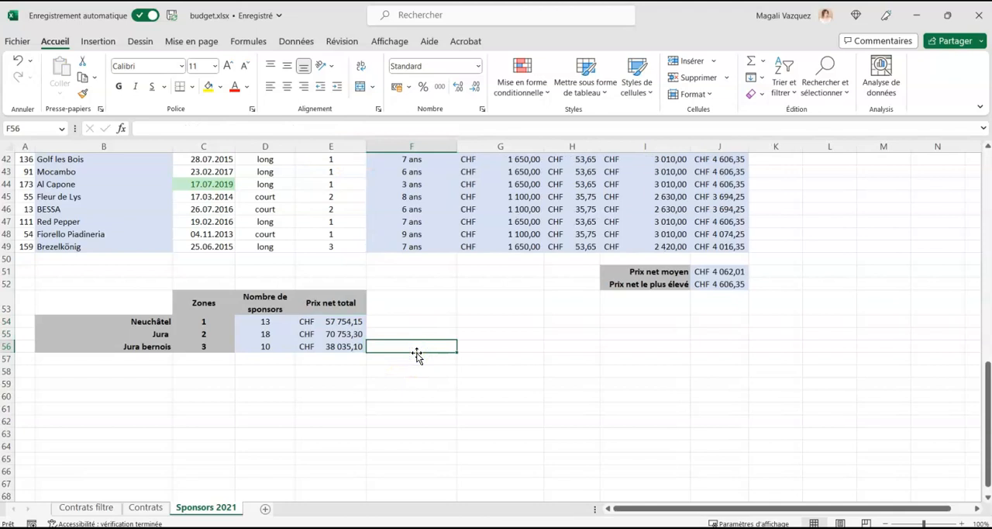
pyautogui.click(314, 333)
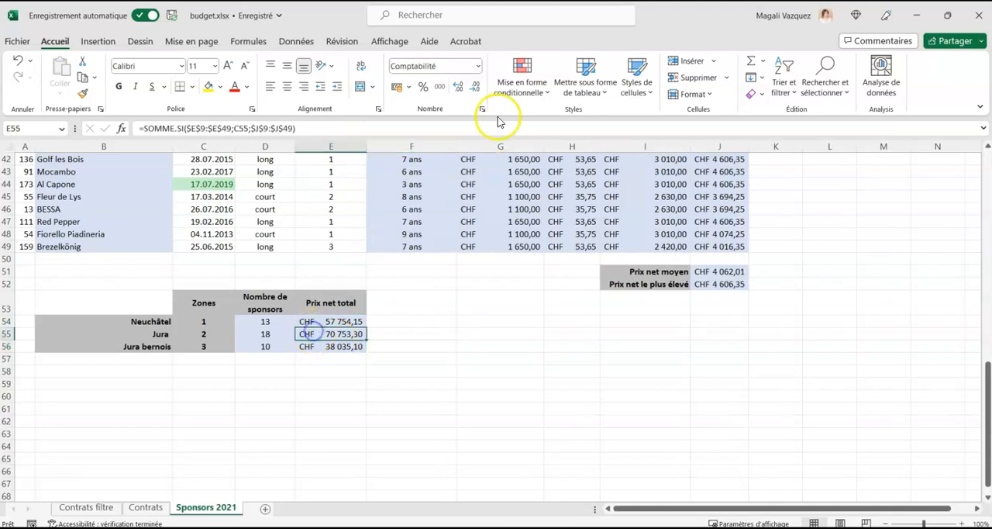
pyautogui.click(478, 67)
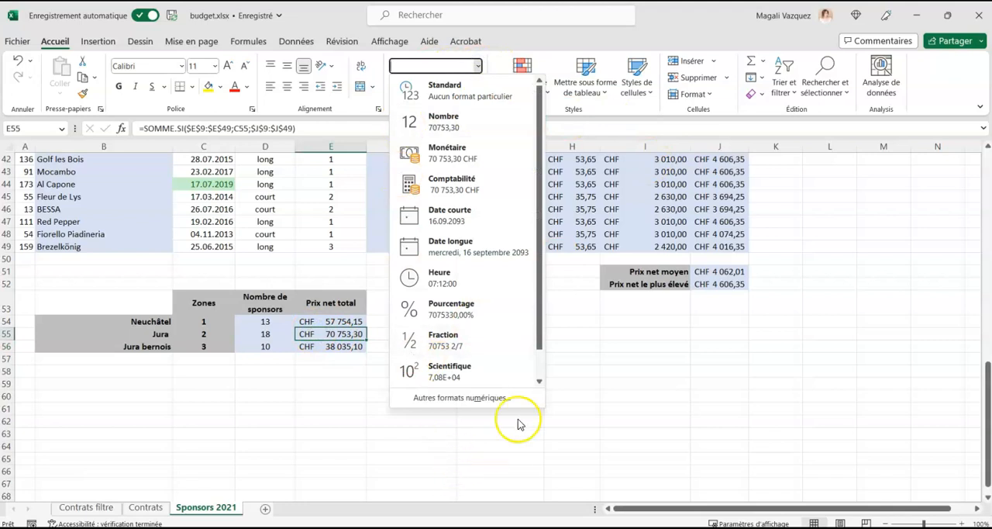
pyautogui.click(316, 397)
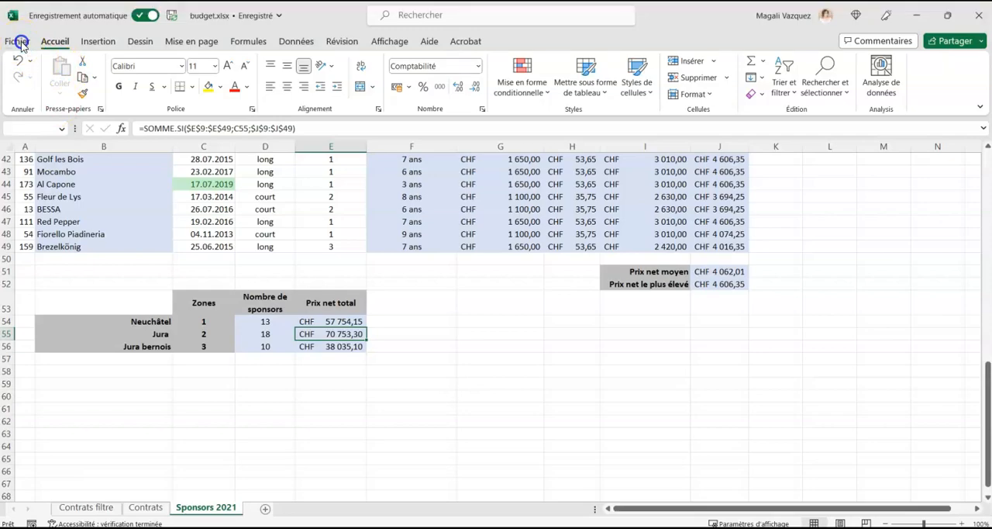
# Save a copy of the workbook in the Bureau folder under the name "Nom Prénom budget" as an Excel workbook (*.xlsx).
pyautogui.click(22, 44)
pyautogui.click(20, 44)
pyautogui.click(19, 41)
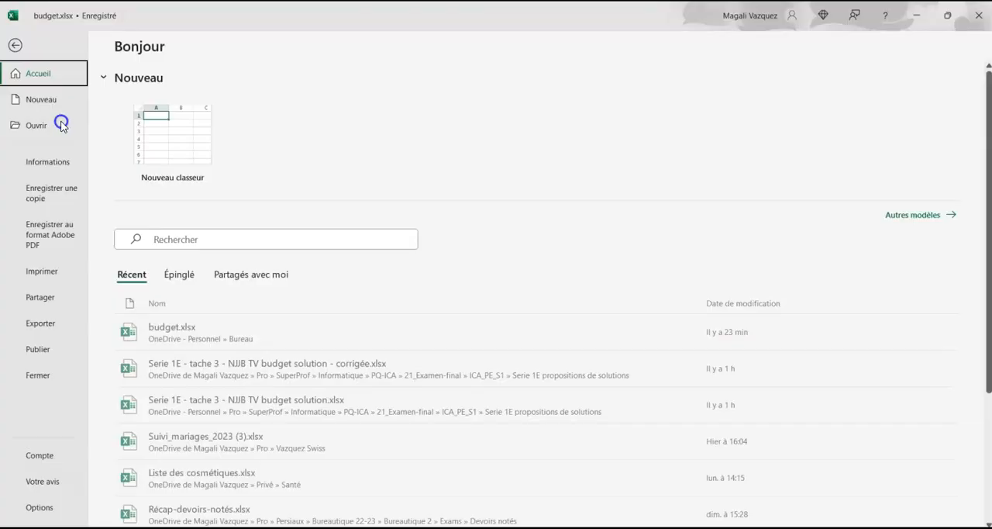
pyautogui.click(52, 193)
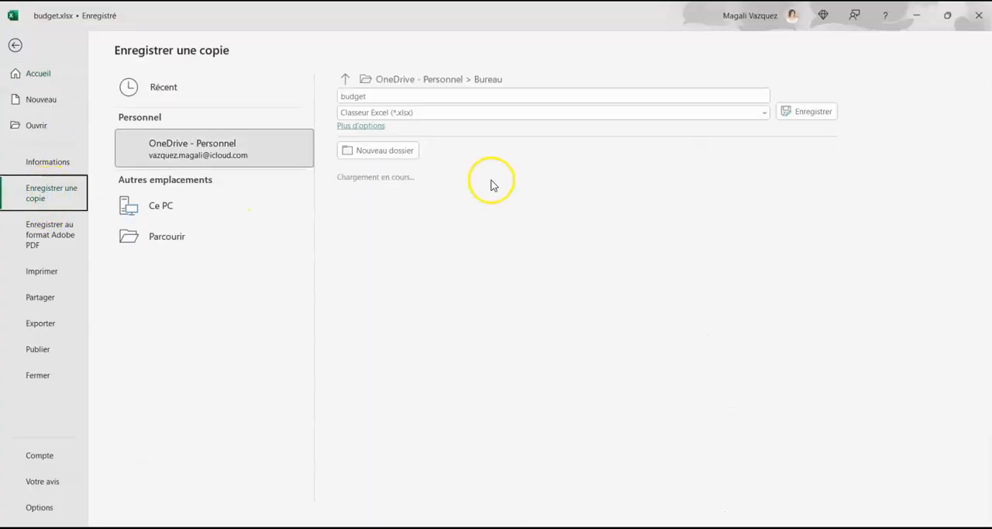
pyautogui.click(381, 95)
pyautogui.click(342, 95)
pyautogui.write('Nm ')
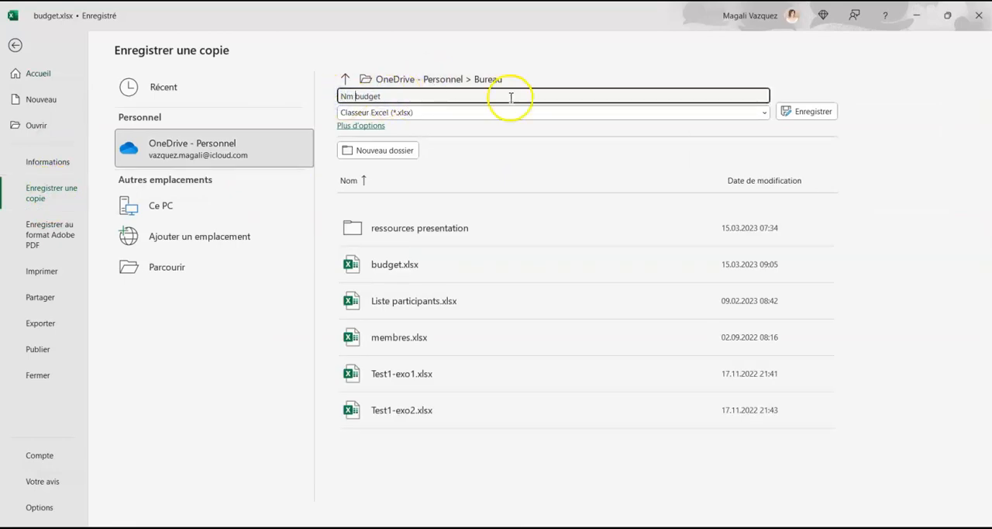
pyautogui.write('om Prénom')
pyautogui.click(817, 114)
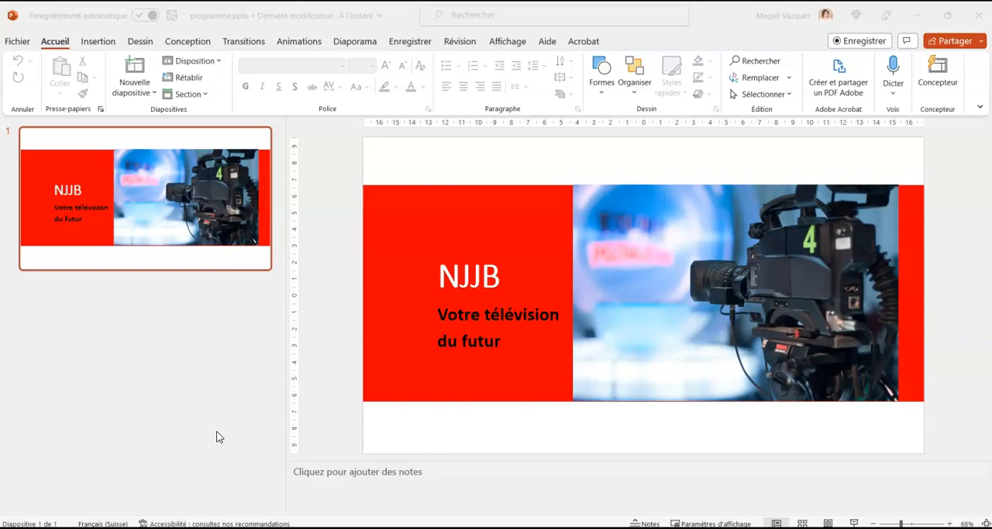
# Switch to programme.pptx in PowerPoint and narrow the slide thumbnail area to enlarge the editing space.
pyautogui.click(233, 313)
pyautogui.moveTo(288, 245); pyautogui.dragTo(148, 237)
pyautogui.click(207, 230)
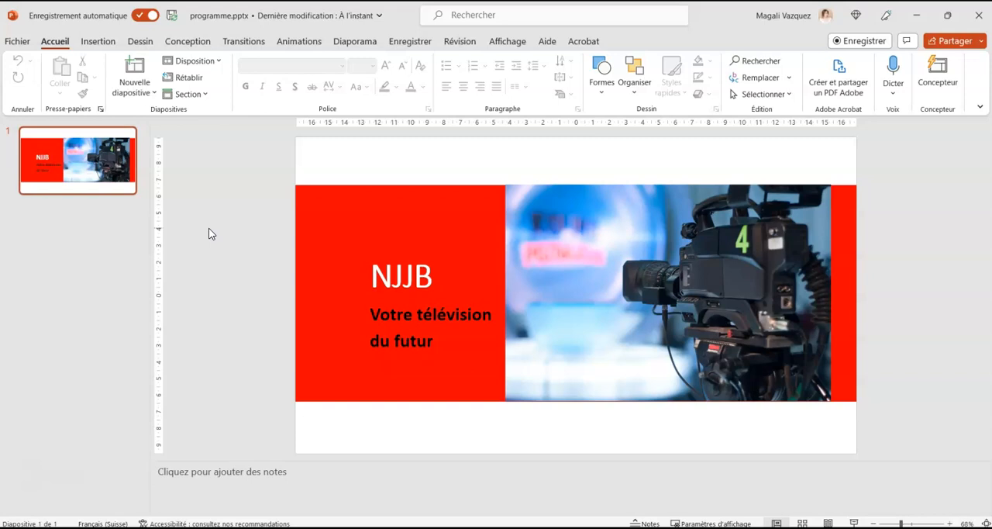
# Show the presentation's slide master and select the main master slide above the layouts.
pyautogui.click(508, 41)
pyautogui.click(203, 77)
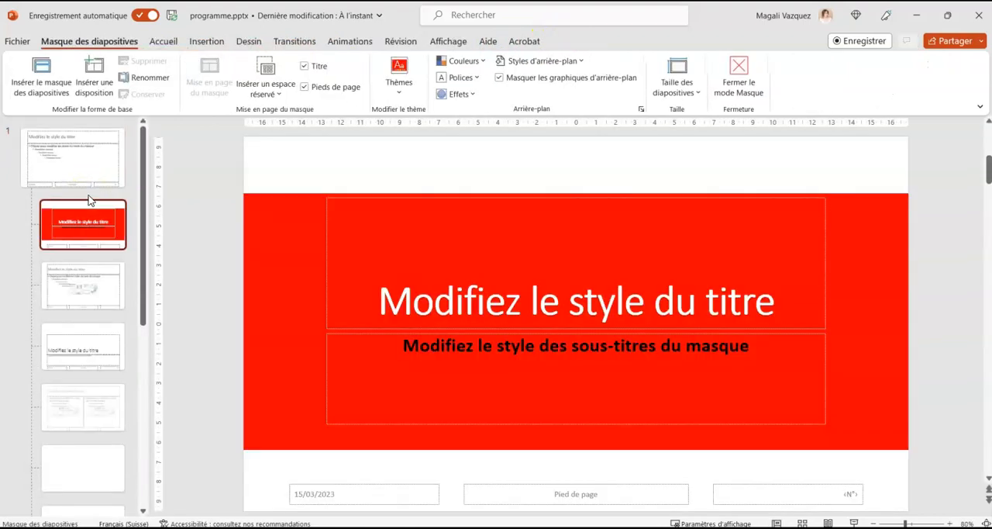
pyautogui.click(78, 152)
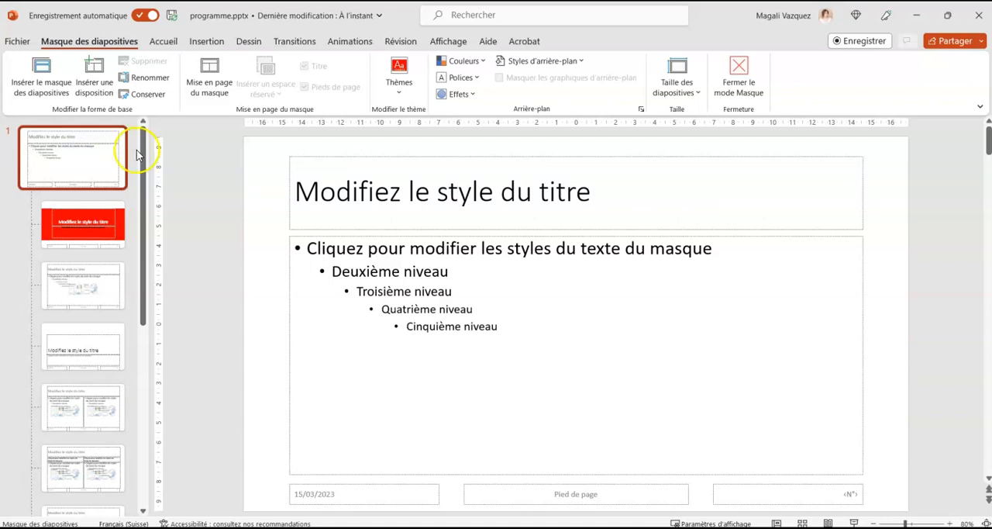
# Insert the image Logo NJJB.png from the "ressources presentation" folder onto the main master slide.
pyautogui.click(165, 43)
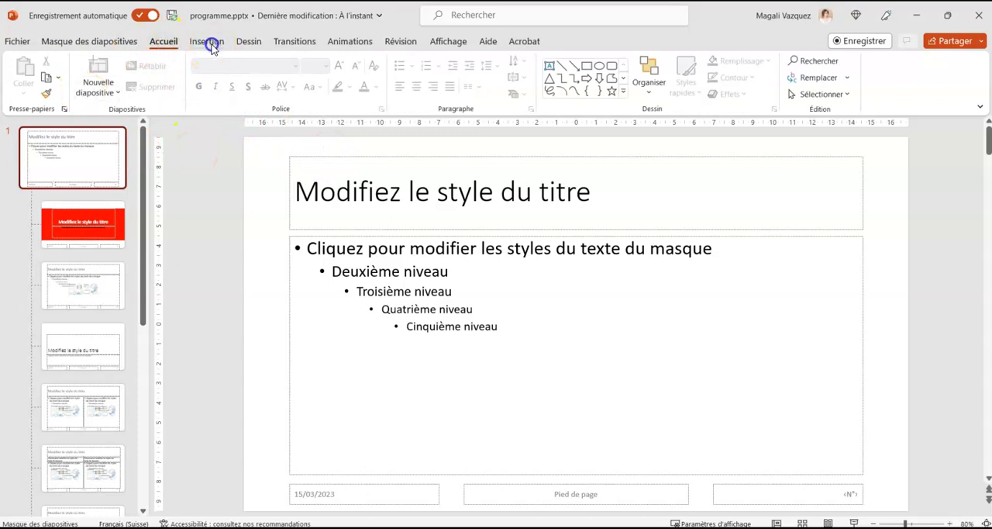
pyautogui.click(206, 43)
pyautogui.click(121, 74)
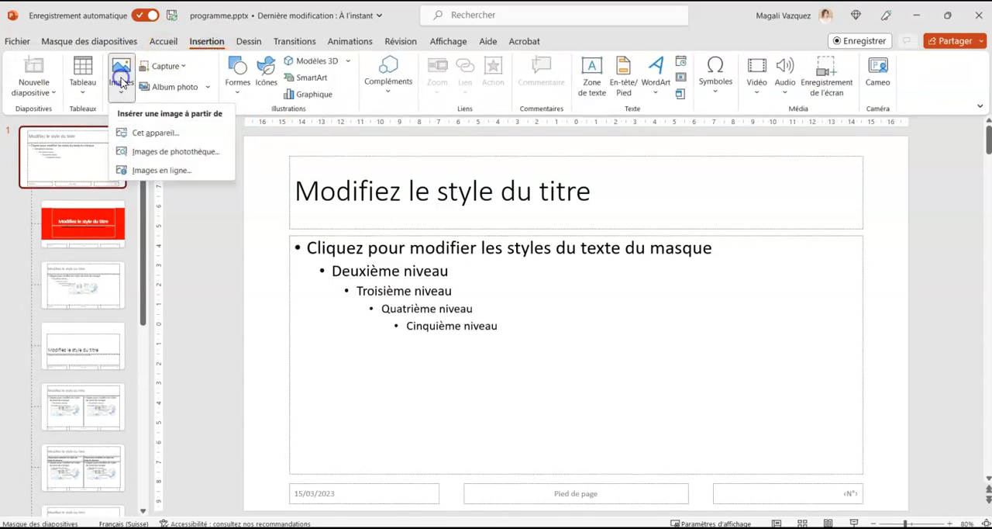
pyautogui.click(147, 133)
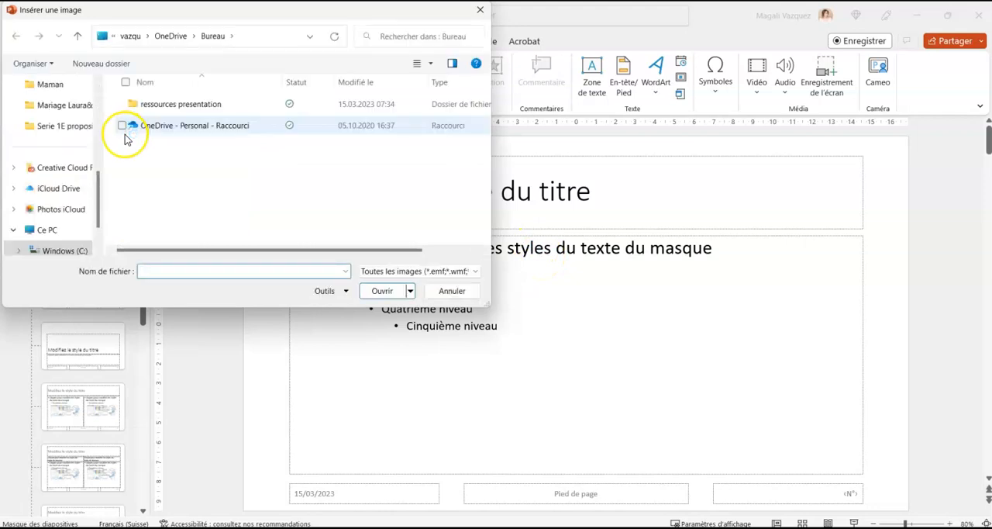
pyautogui.click(189, 105)
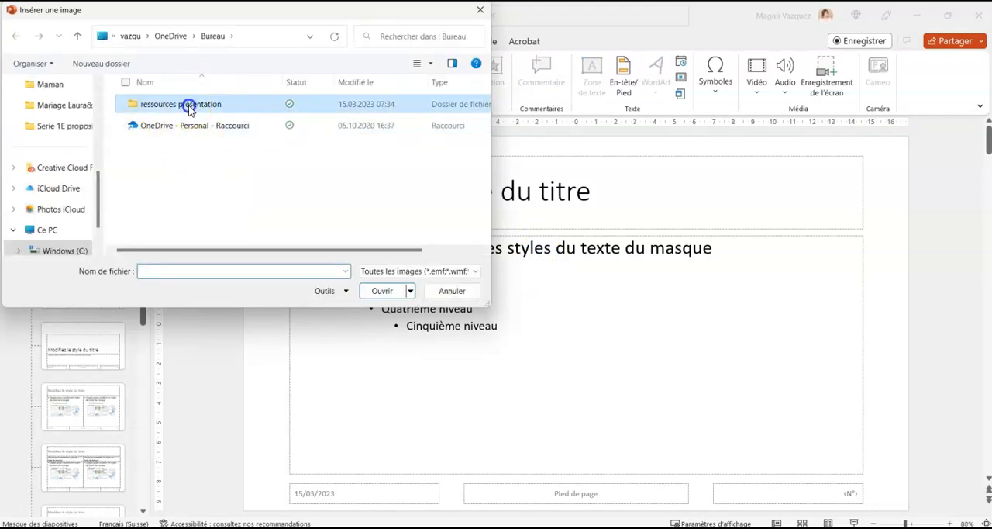
pyautogui.doubleClick(189, 105)
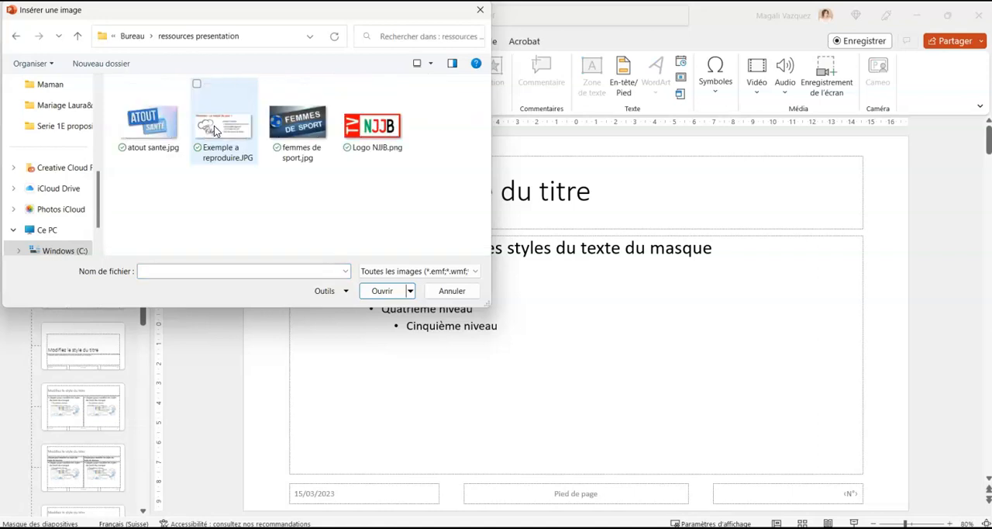
pyautogui.click(378, 143)
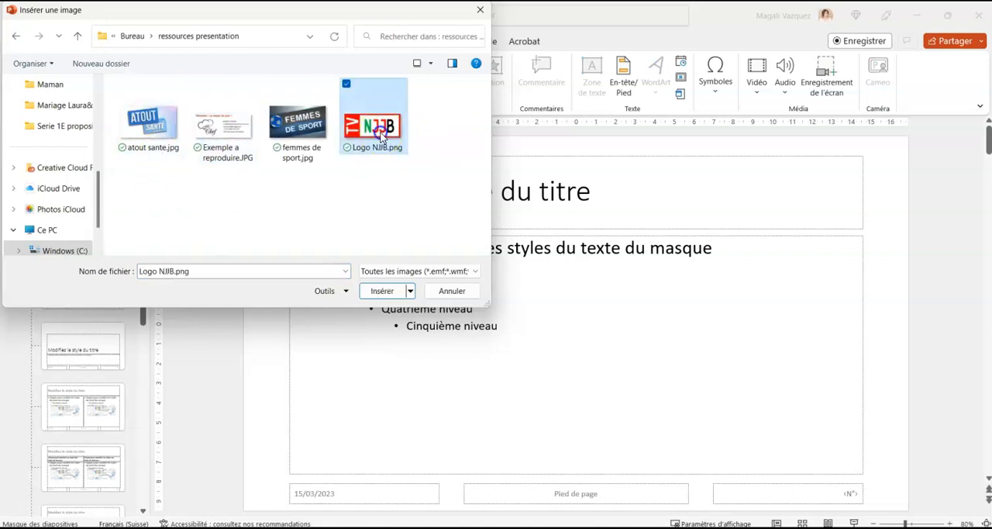
pyautogui.click(381, 291)
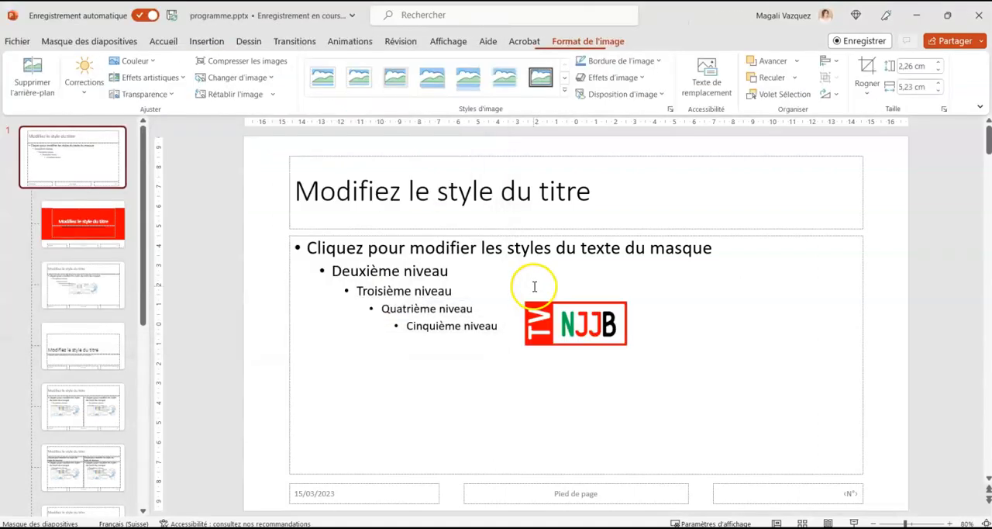
# Move the NJJB logo to the master slide's upper-left corner and shrink it to about 1.46 cm high and 3.37 cm wide.
pyautogui.moveTo(571, 325); pyautogui.dragTo(297, 160)
pyautogui.moveTo(347, 182); pyautogui.dragTo(311, 167)
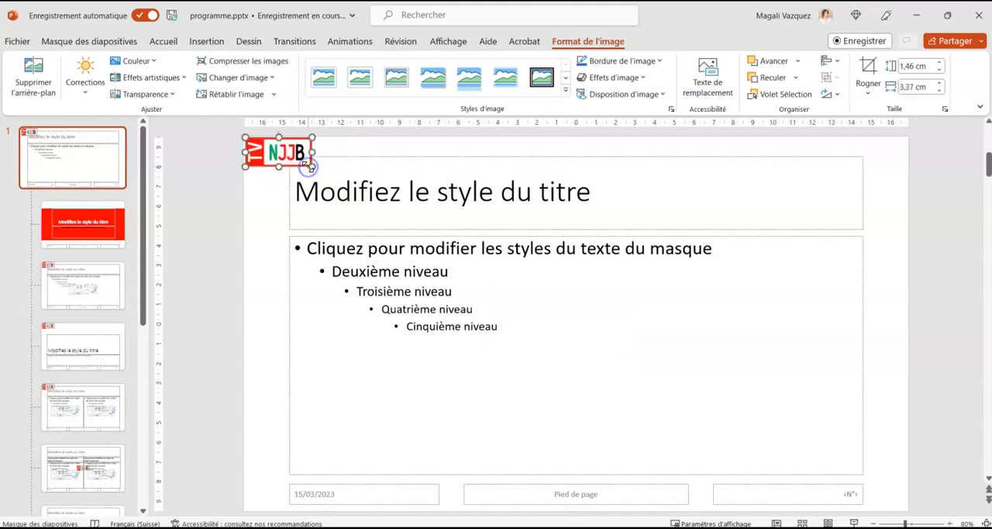